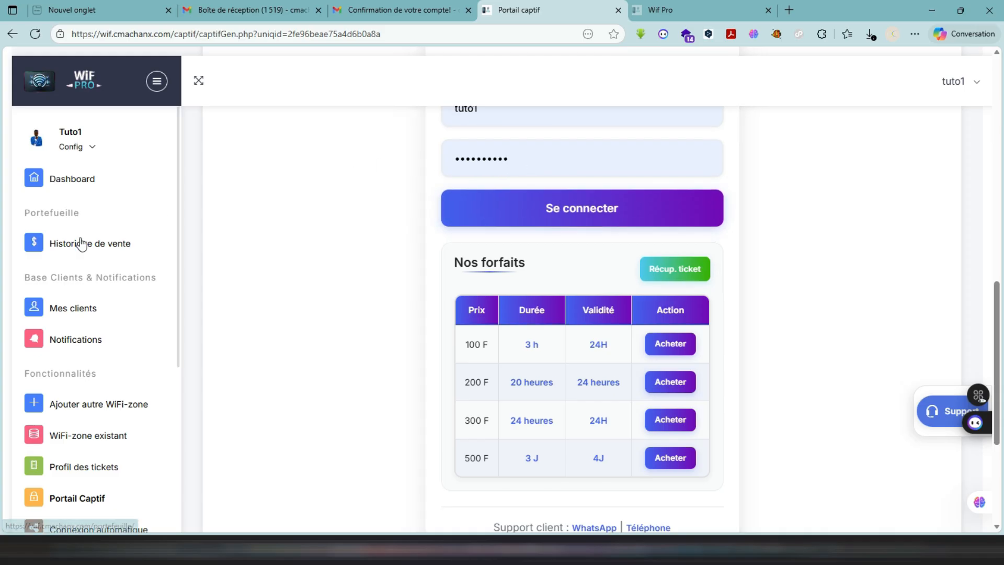
- Open the dashboard, and open the sales history to examine ticket totals, revenue and the withdrawal section for the Demo zone
{"action": "left_click", "coordinate": [60, 183]}
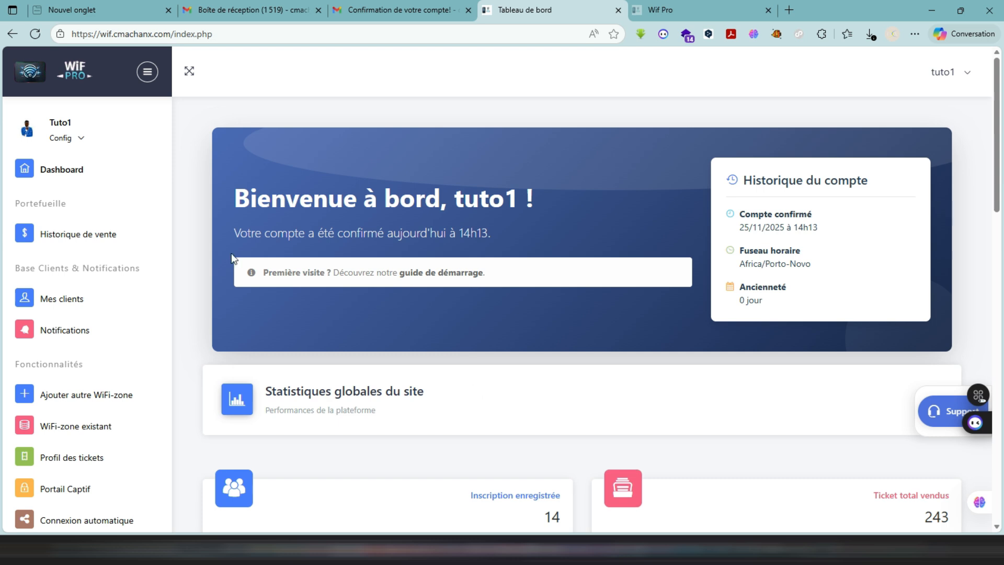
{"action": "left_click", "coordinate": [76, 235]}
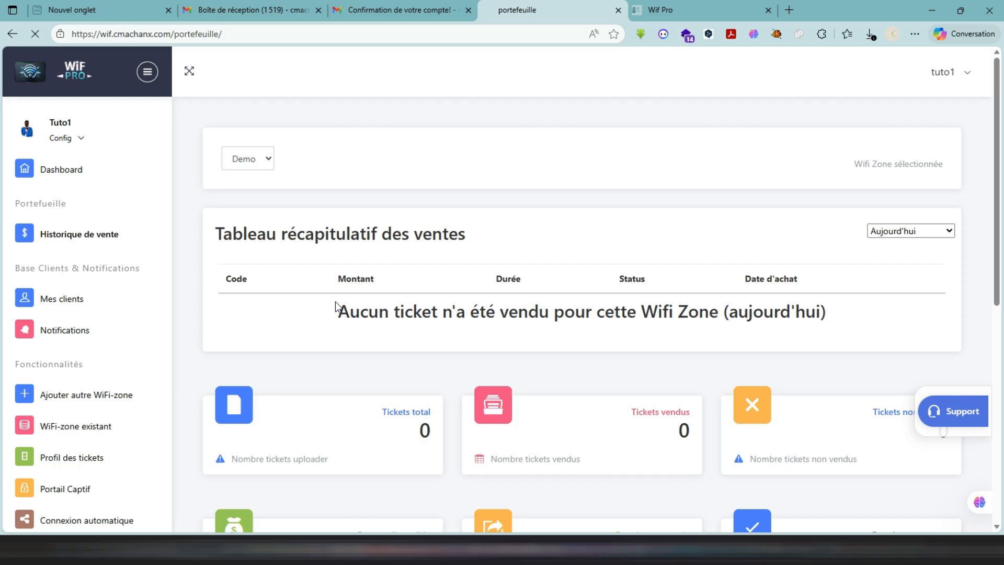
{"action": "scroll", "coordinate": [395, 337], "scroll_direction": "down", "scroll_amount": 2}
{"action": "scroll", "coordinate": [396, 338], "scroll_direction": "down", "scroll_amount": 1}
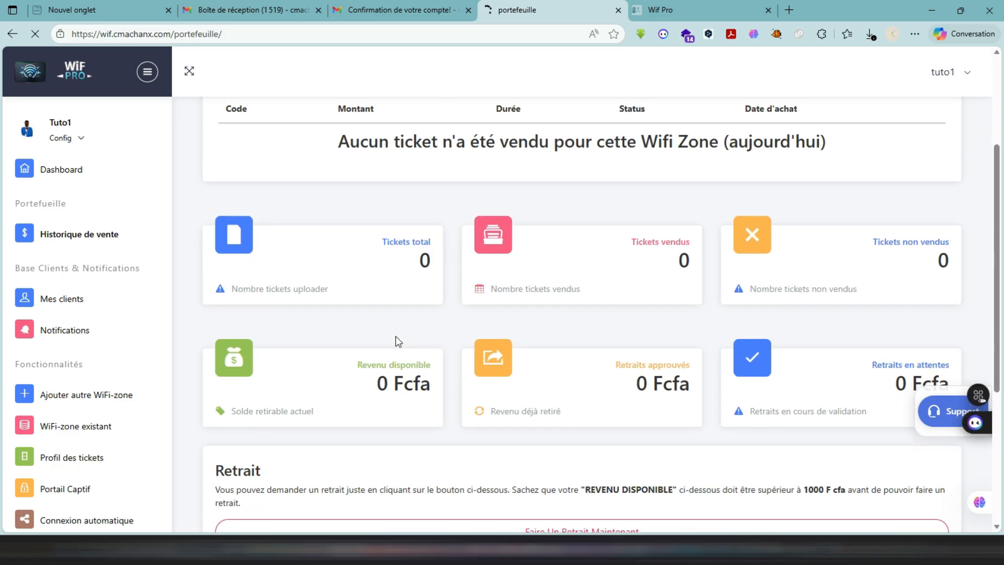
{"action": "scroll", "coordinate": [446, 424], "scroll_direction": "down", "scroll_amount": 3}
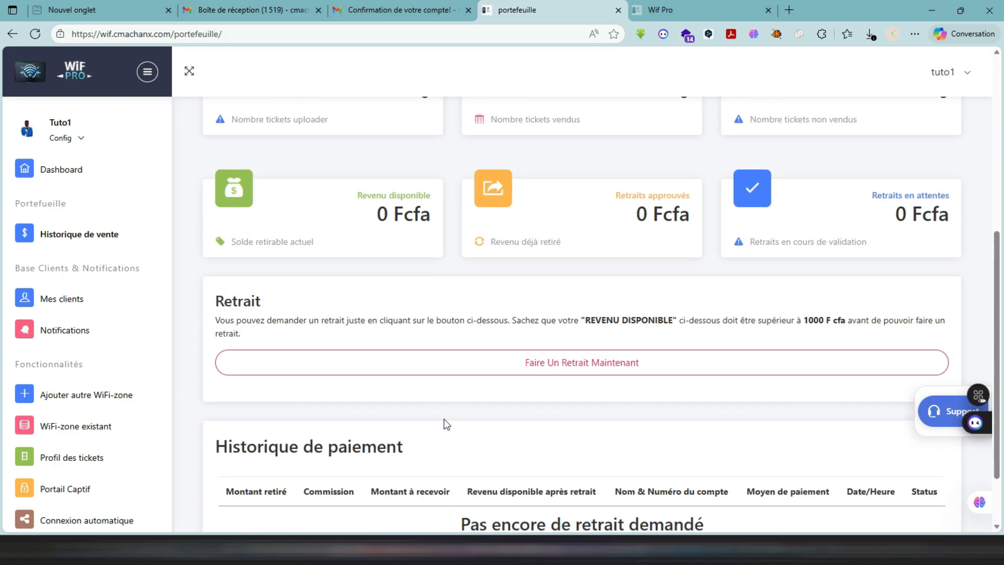
- Try to request a withdrawal of the available revenue from the sales history page
{"action": "scroll", "coordinate": [446, 424], "scroll_direction": "up", "scroll_amount": 2}
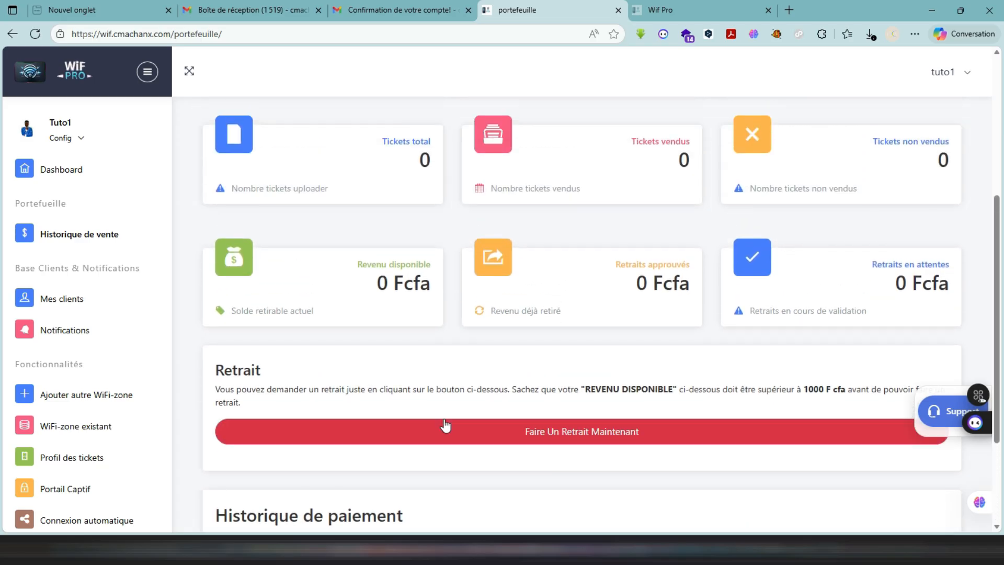
{"action": "scroll", "coordinate": [444, 421], "scroll_direction": "down", "scroll_amount": 1}
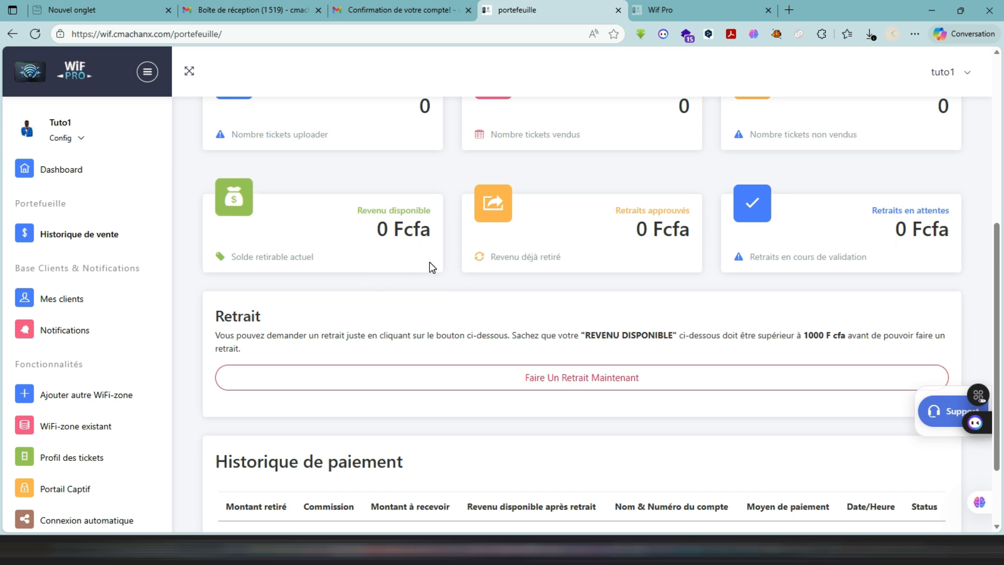
{"action": "left_click", "coordinate": [583, 390]}
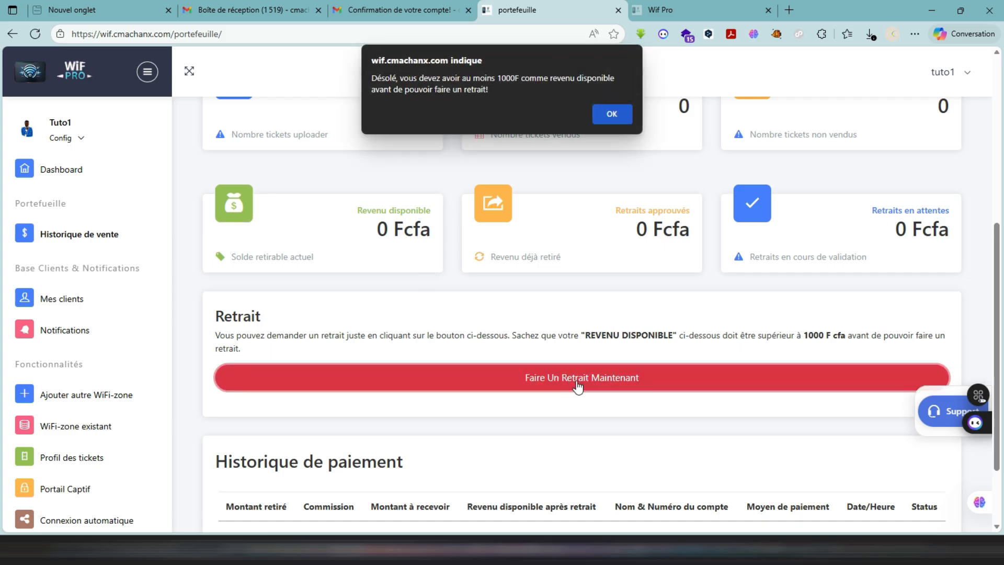
{"action": "left_click", "coordinate": [614, 118]}
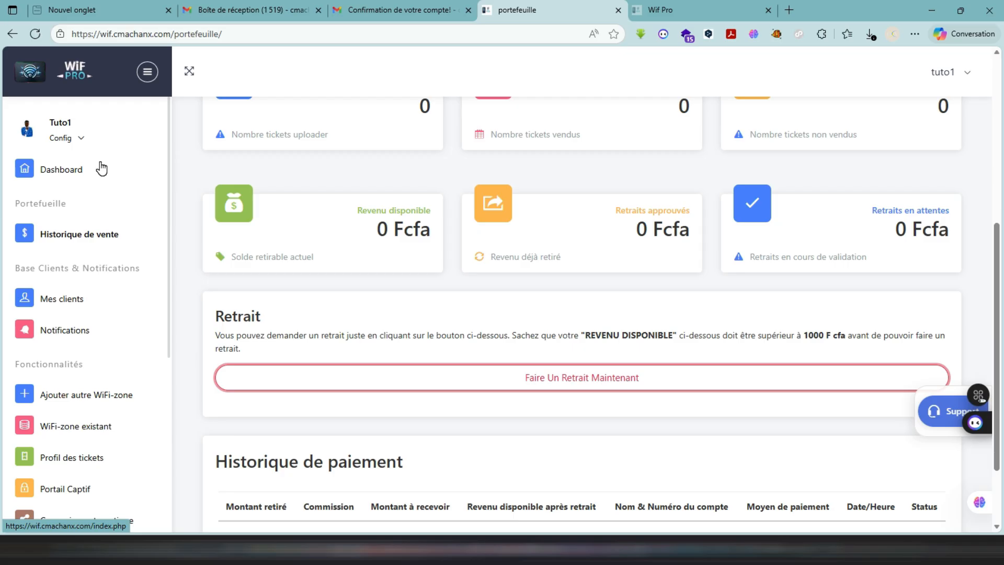
- Open the client list for the Demo zone and examine its sales summary, filters and sold-tickets table
{"action": "left_click", "coordinate": [57, 300]}
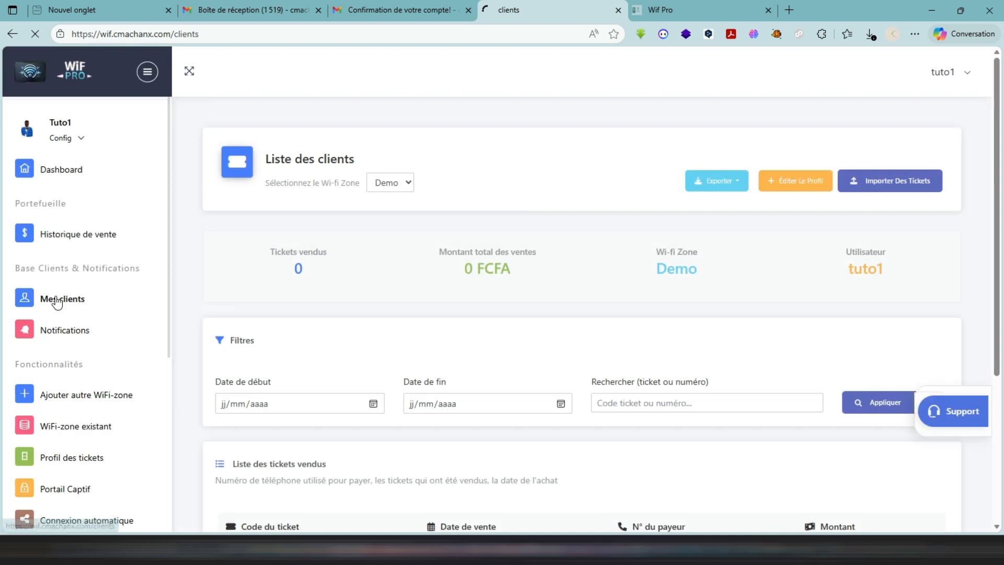
{"action": "scroll", "coordinate": [57, 302], "scroll_direction": "down", "scroll_amount": 1}
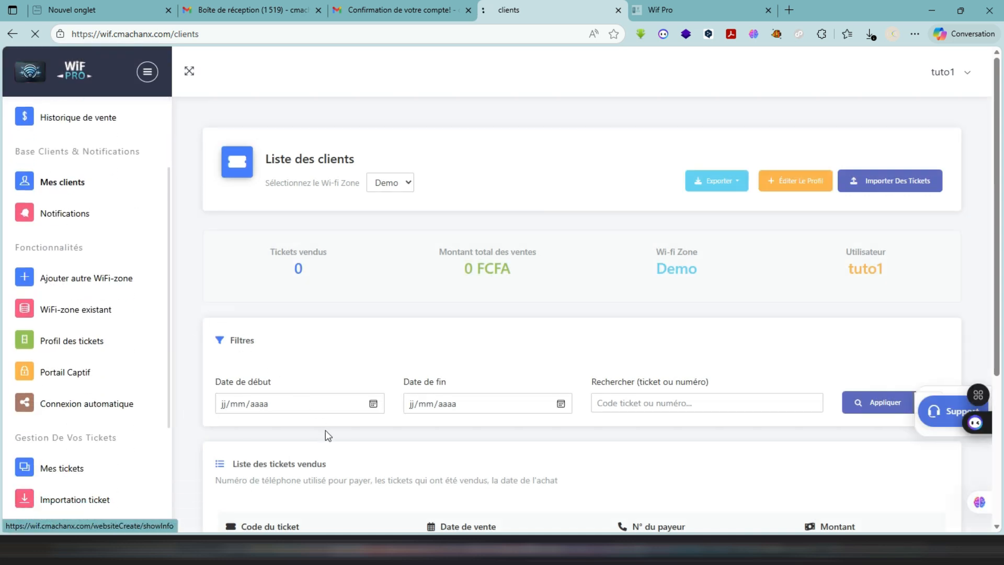
{"action": "scroll", "coordinate": [325, 430], "scroll_direction": "down", "scroll_amount": 3}
{"action": "scroll", "coordinate": [325, 430], "scroll_direction": "down", "scroll_amount": 1}
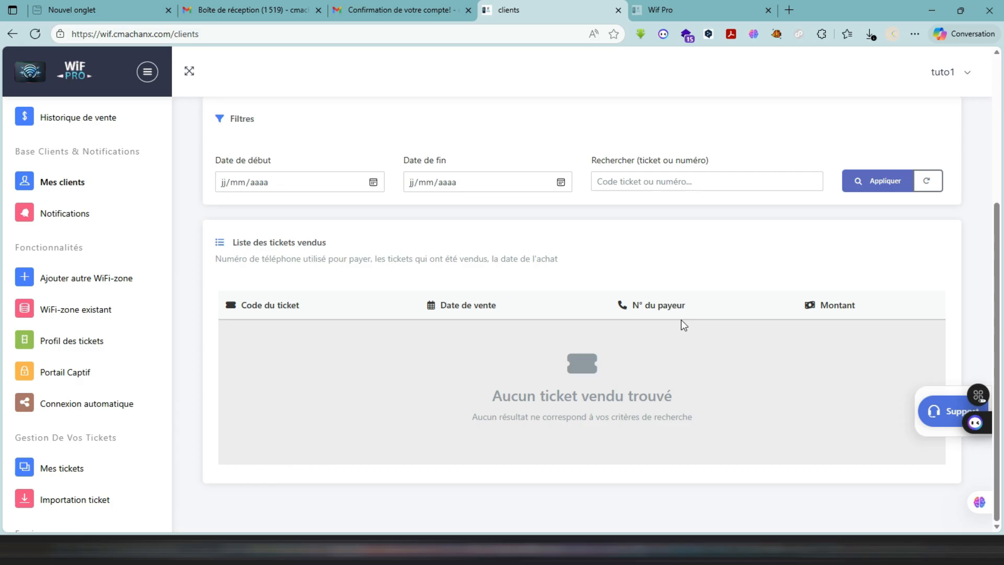
{"action": "scroll", "coordinate": [756, 292], "scroll_direction": "up", "scroll_amount": 4}
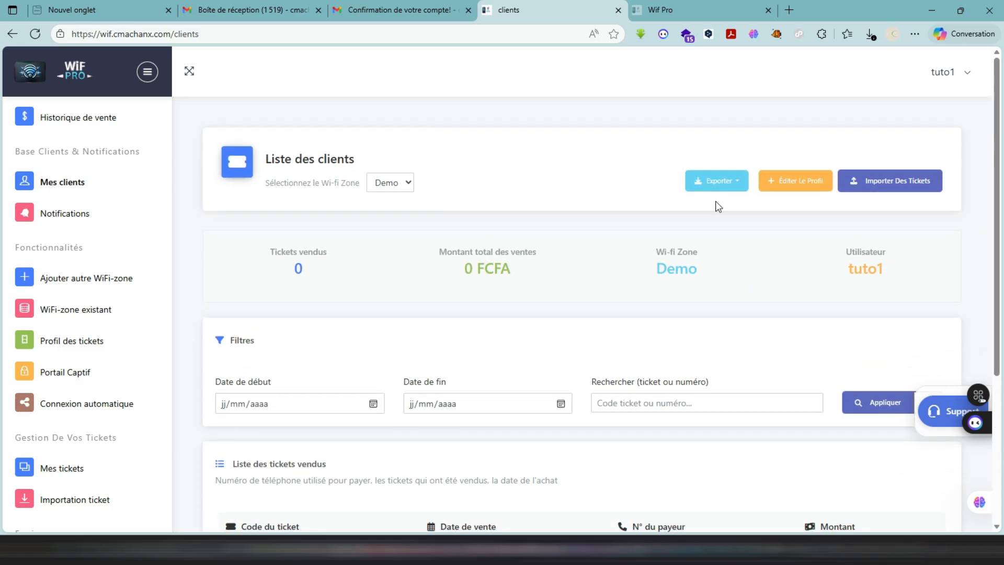
- Check the client list's available export formats and examine the filters by date and by ticket or number
{"action": "left_click", "coordinate": [719, 189]}
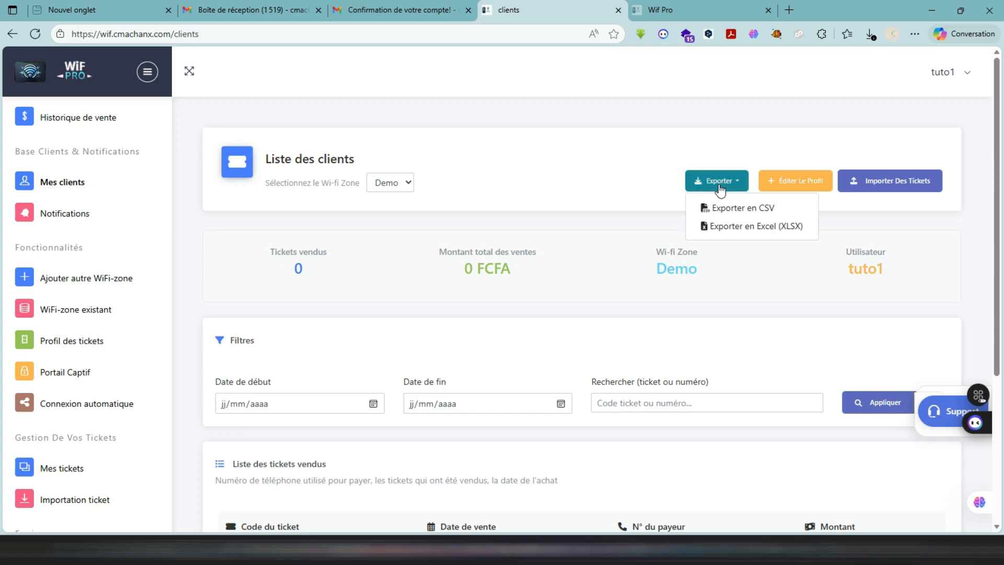
{"action": "left_click", "coordinate": [777, 299]}
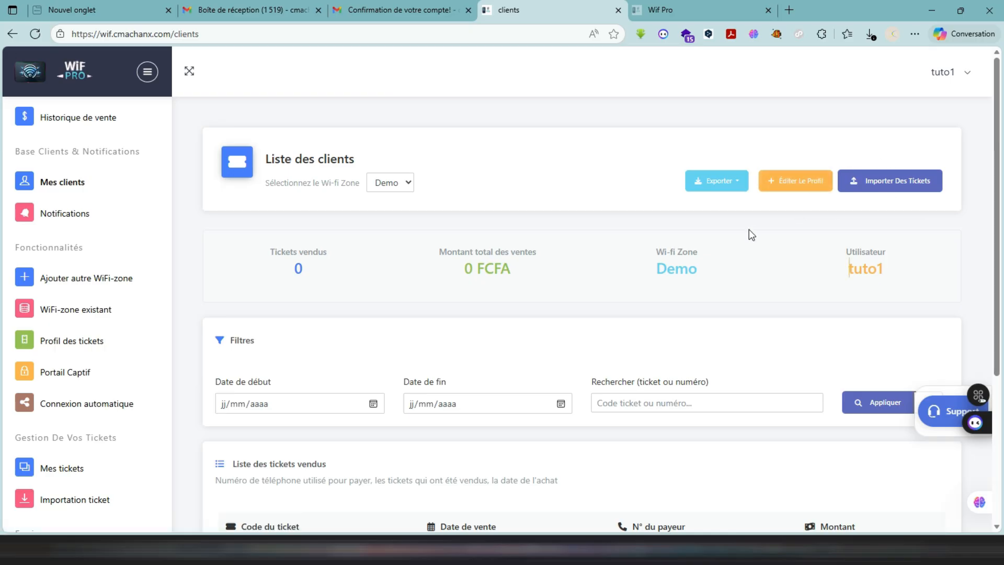
{"action": "scroll", "coordinate": [674, 261], "scroll_direction": "down", "scroll_amount": 2}
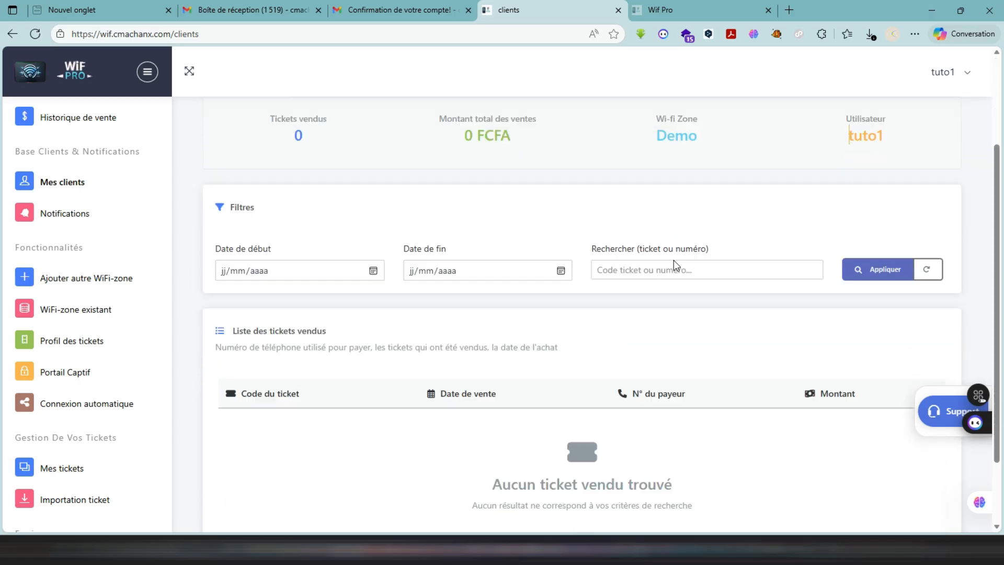
{"action": "scroll", "coordinate": [674, 259], "scroll_direction": "down", "scroll_amount": 2}
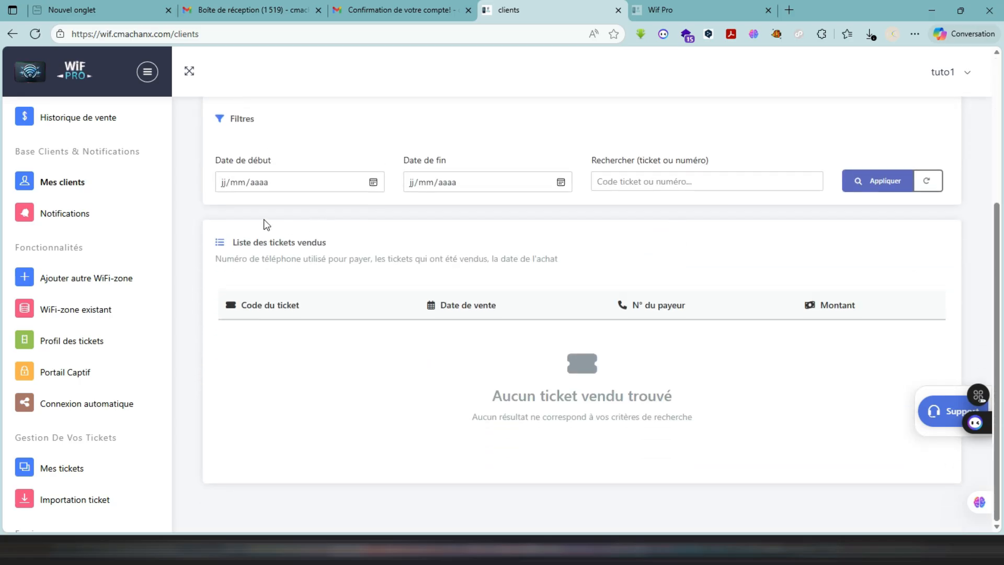
- Examine the Telegram Chat ID setup for notifications and open the form for creating another Wifi-zone
{"action": "left_click", "coordinate": [79, 215]}
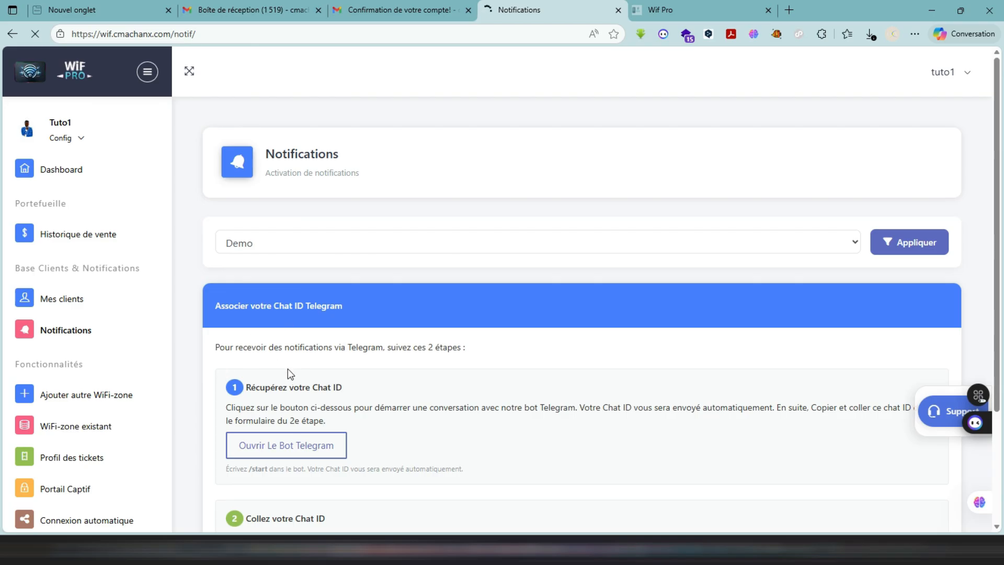
{"action": "scroll", "coordinate": [287, 379], "scroll_direction": "down", "scroll_amount": 3}
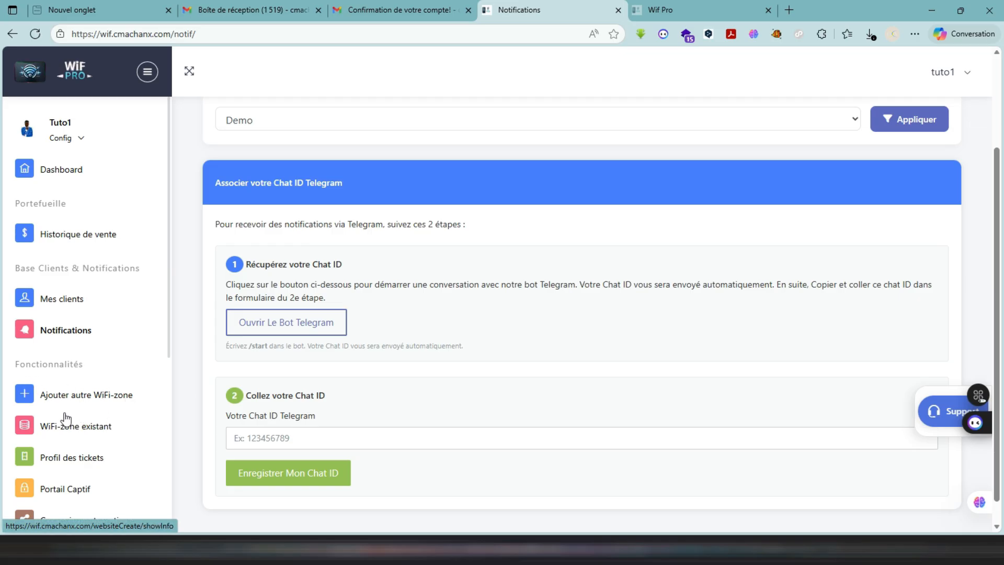
{"action": "left_click", "coordinate": [85, 403]}
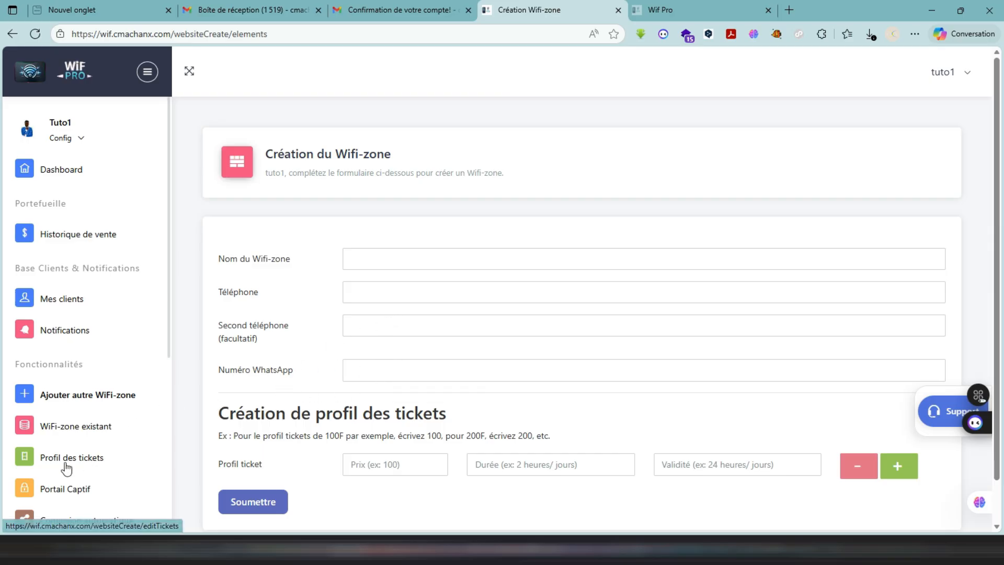
- Examine the existing Demo Wifi-zone's details and open its ticket profiles for editing
{"action": "left_click", "coordinate": [62, 426]}
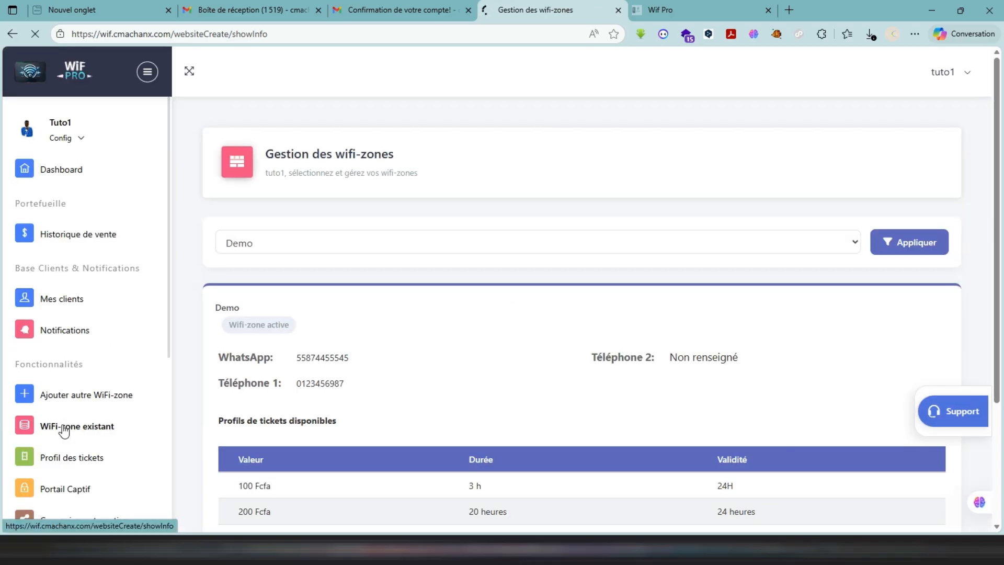
{"action": "scroll", "coordinate": [374, 362], "scroll_direction": "down", "scroll_amount": 3}
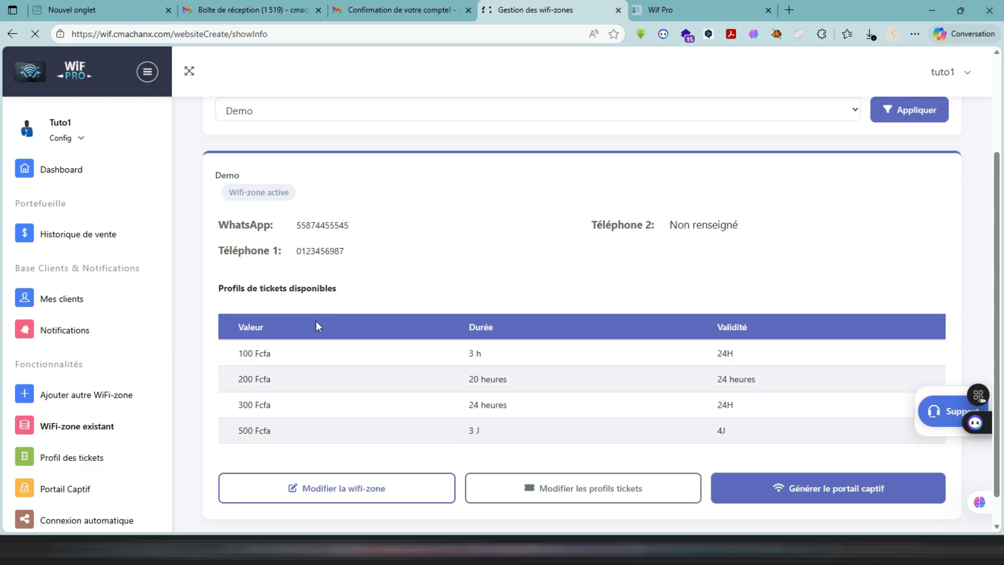
{"action": "scroll", "coordinate": [313, 323], "scroll_direction": "down", "scroll_amount": 1}
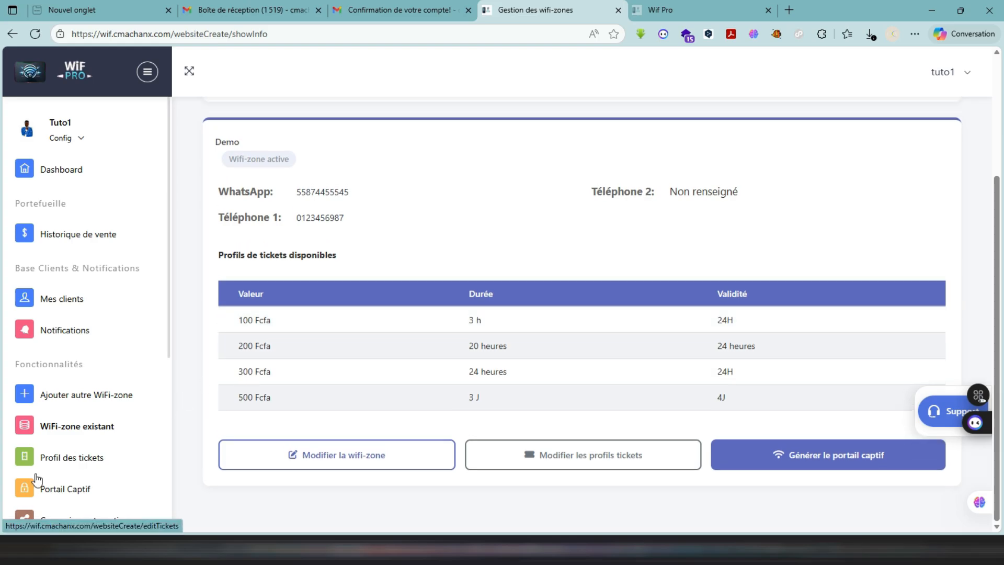
{"action": "left_click", "coordinate": [81, 463]}
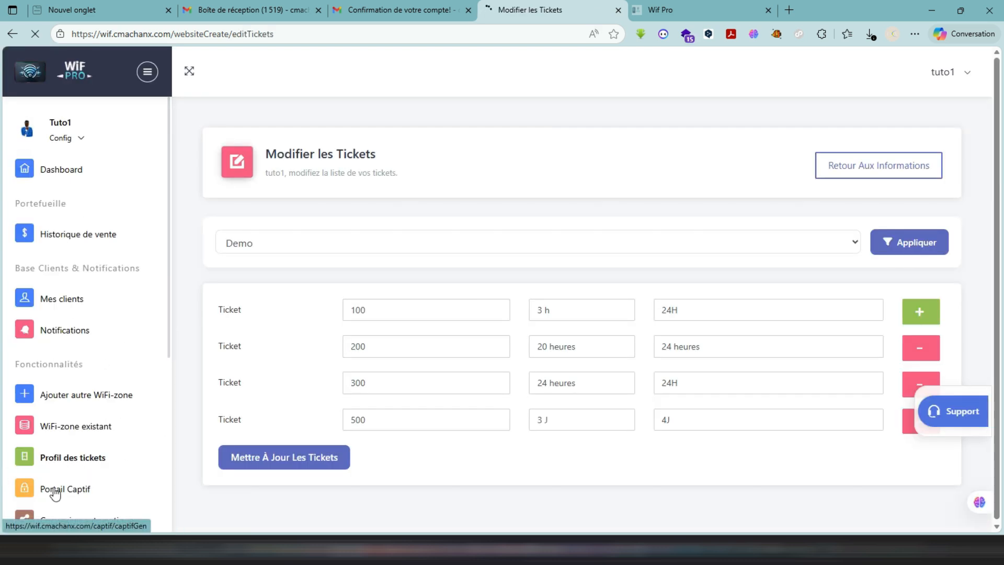
- Open the Demo zone's captive portal page and examine its design and portal type configuration
{"action": "left_click", "coordinate": [53, 487]}
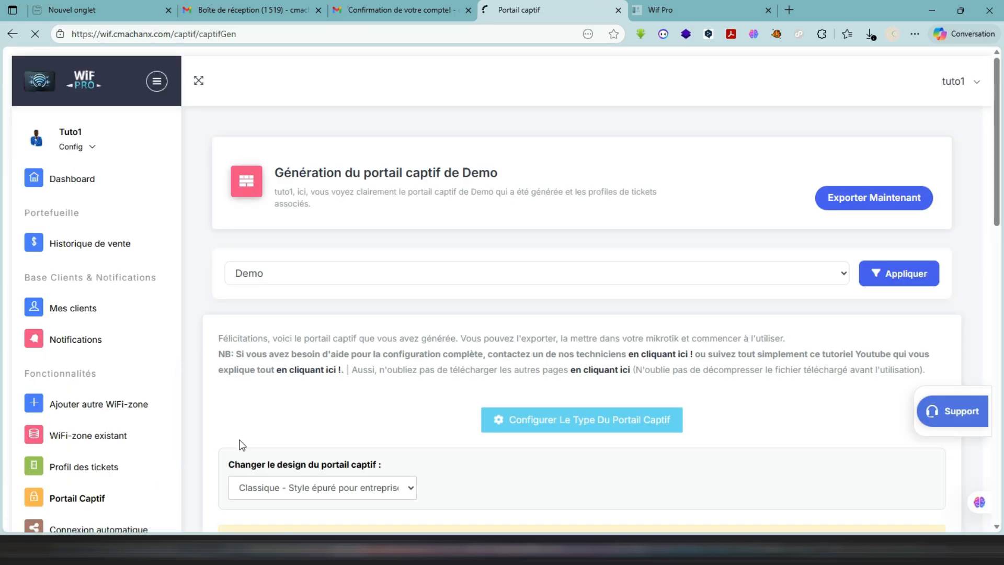
{"action": "scroll", "coordinate": [240, 445], "scroll_direction": "down", "scroll_amount": 2}
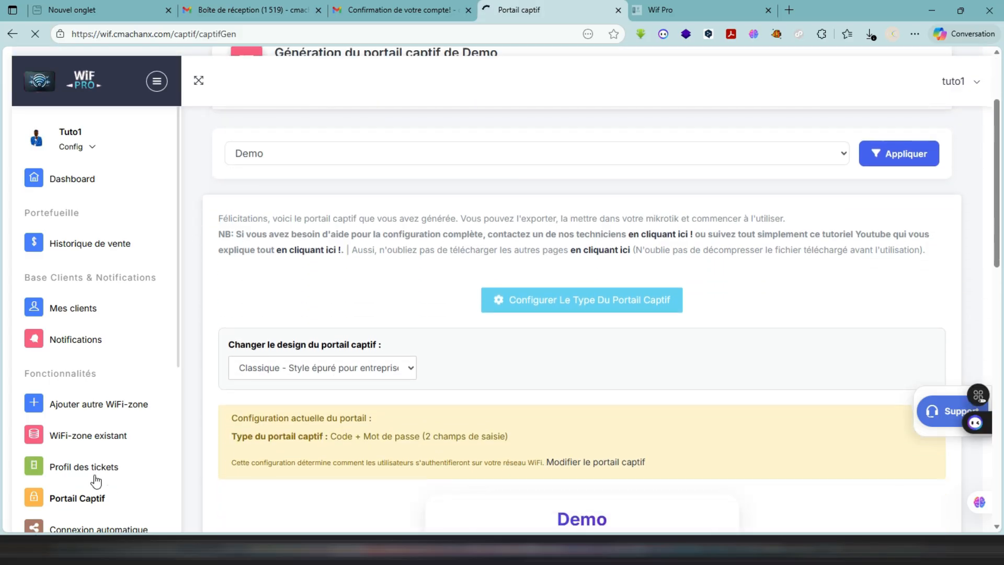
{"action": "scroll", "coordinate": [118, 462], "scroll_direction": "down", "scroll_amount": 3}
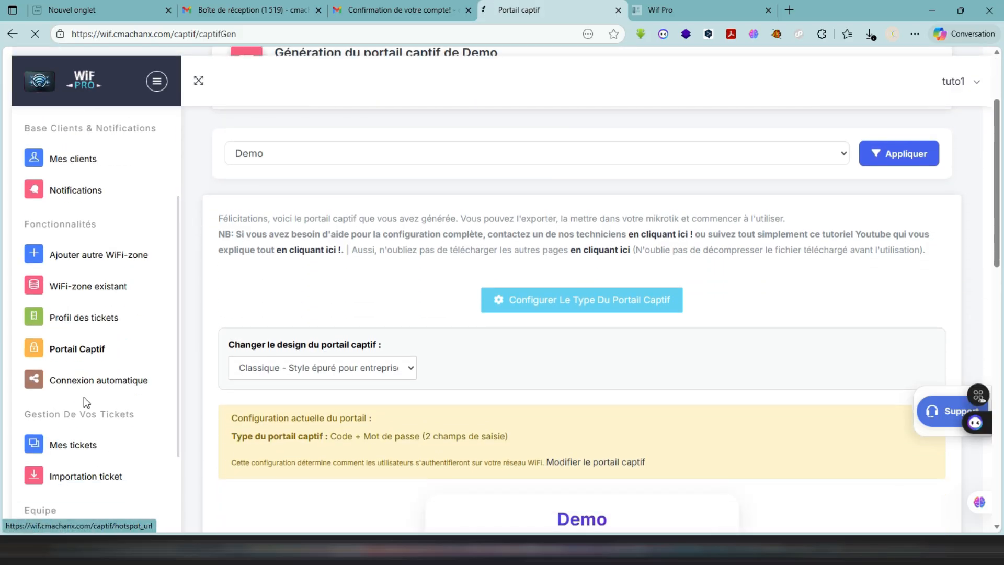
{"action": "left_click", "coordinate": [83, 378]}
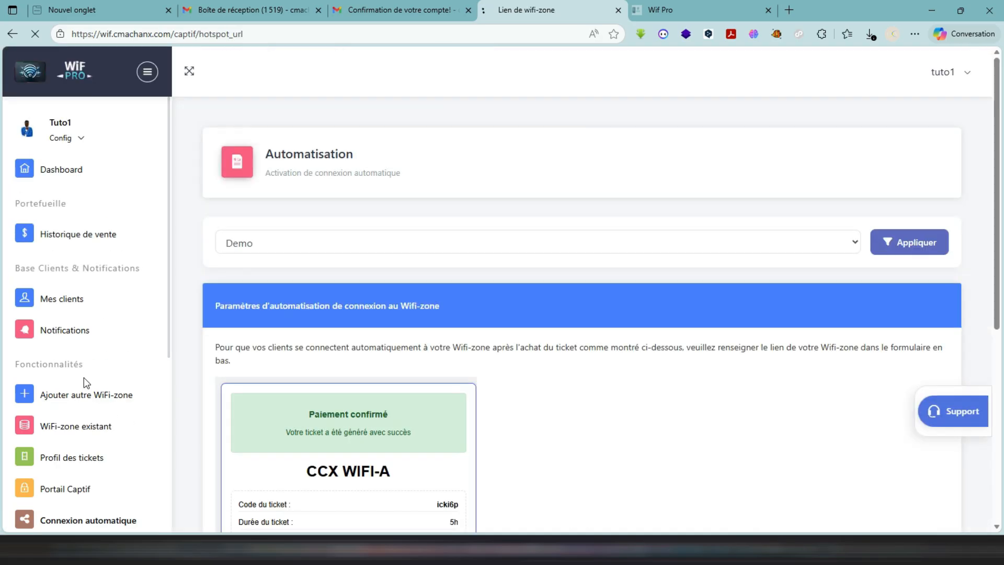
{"action": "scroll", "coordinate": [351, 415], "scroll_direction": "down", "scroll_amount": 3}
{"action": "scroll", "coordinate": [350, 415], "scroll_direction": "down", "scroll_amount": 2}
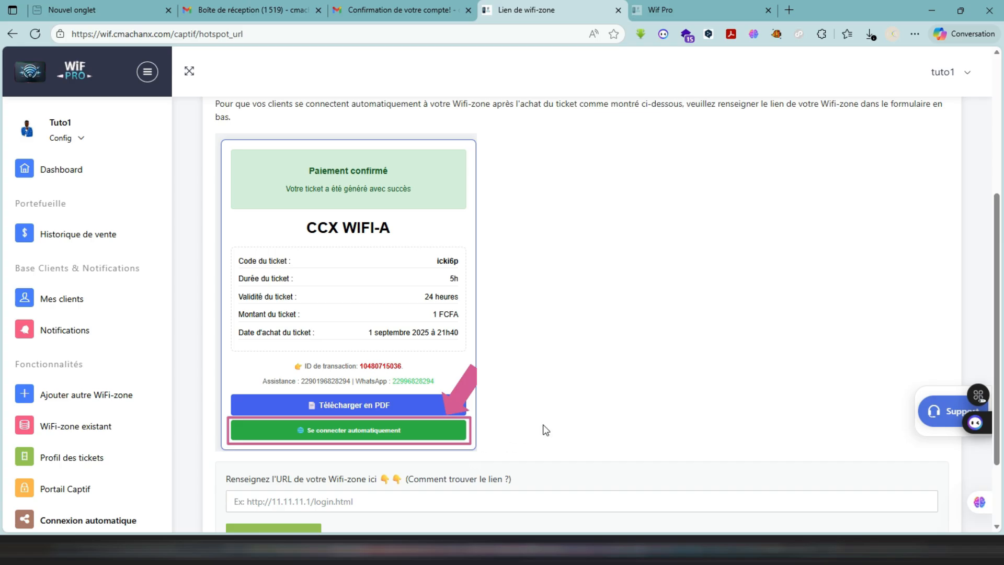
{"action": "left_click", "coordinate": [328, 503]}
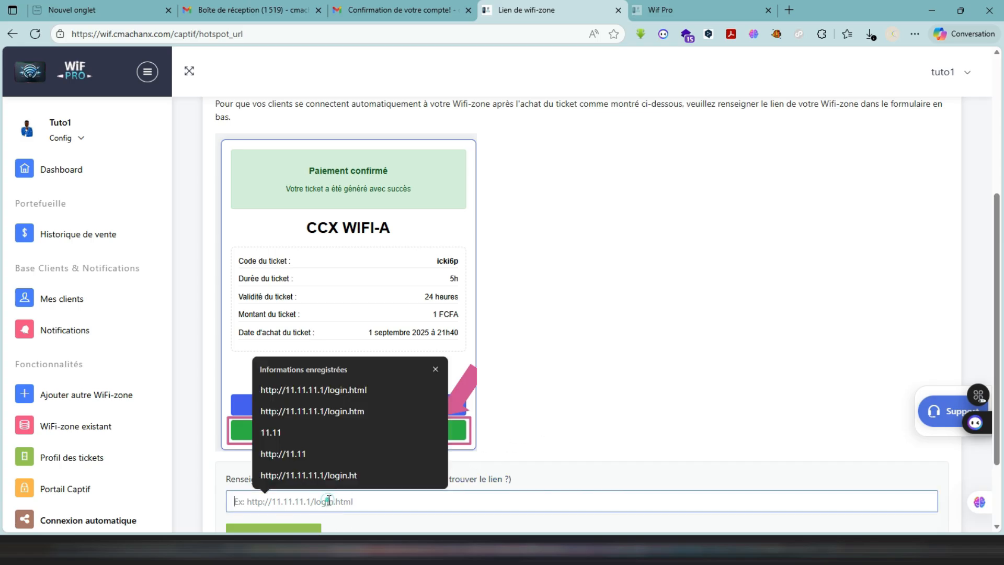
{"action": "left_click", "coordinate": [368, 392]}
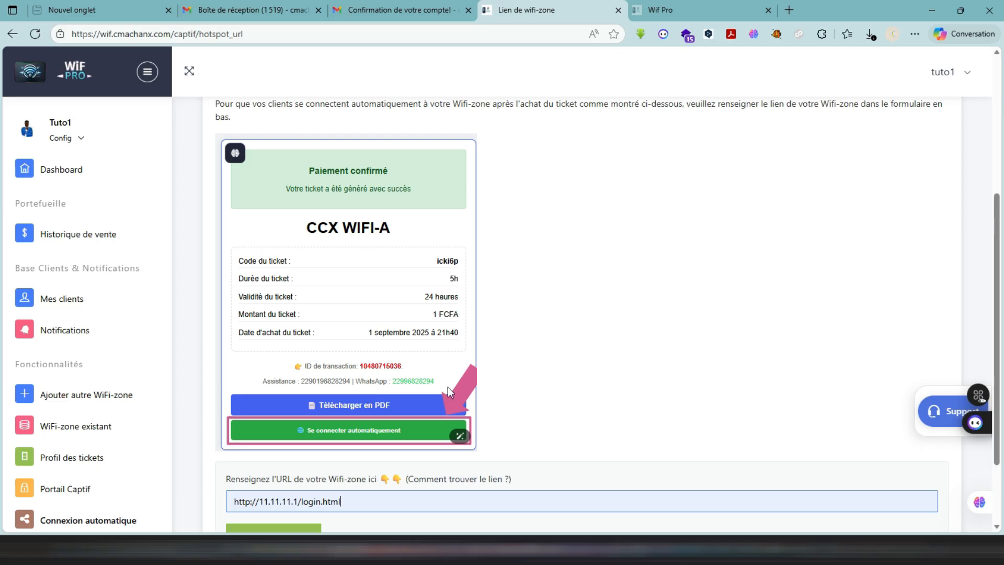
{"action": "scroll", "coordinate": [556, 393], "scroll_direction": "down", "scroll_amount": 2}
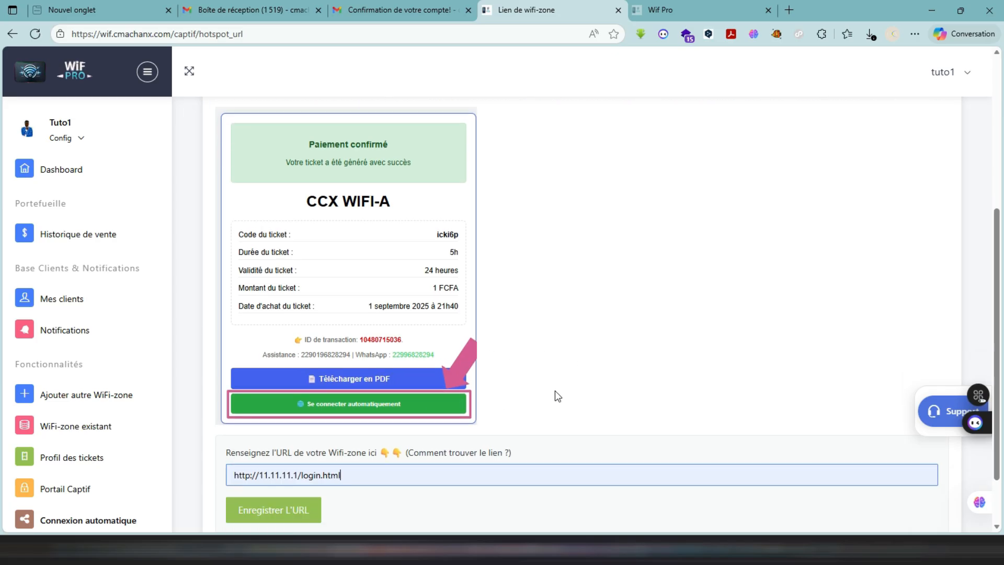
{"action": "scroll", "coordinate": [554, 390], "scroll_direction": "up", "scroll_amount": 1}
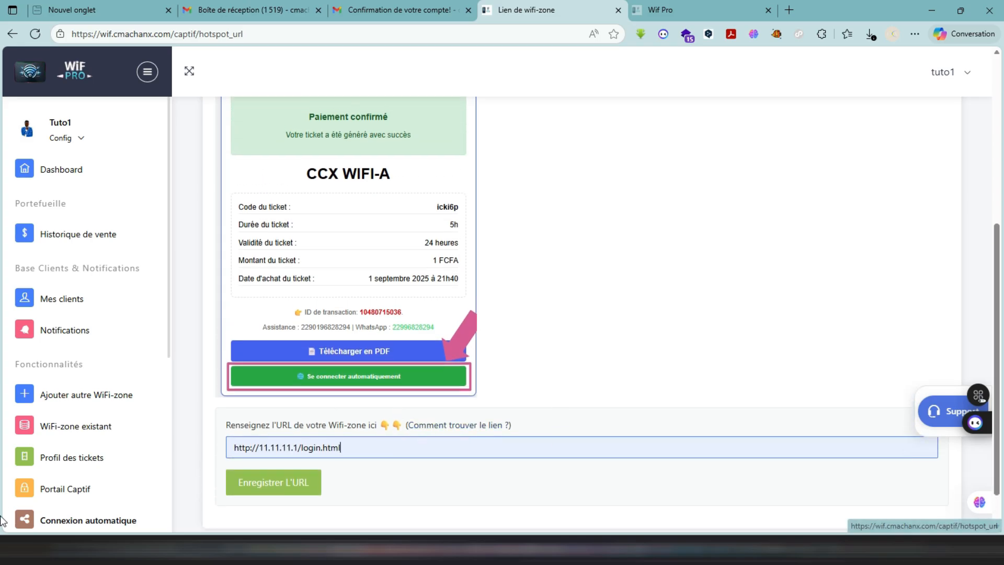
- Open the ticket import page
{"action": "scroll", "coordinate": [36, 461], "scroll_direction": "down", "scroll_amount": 3}
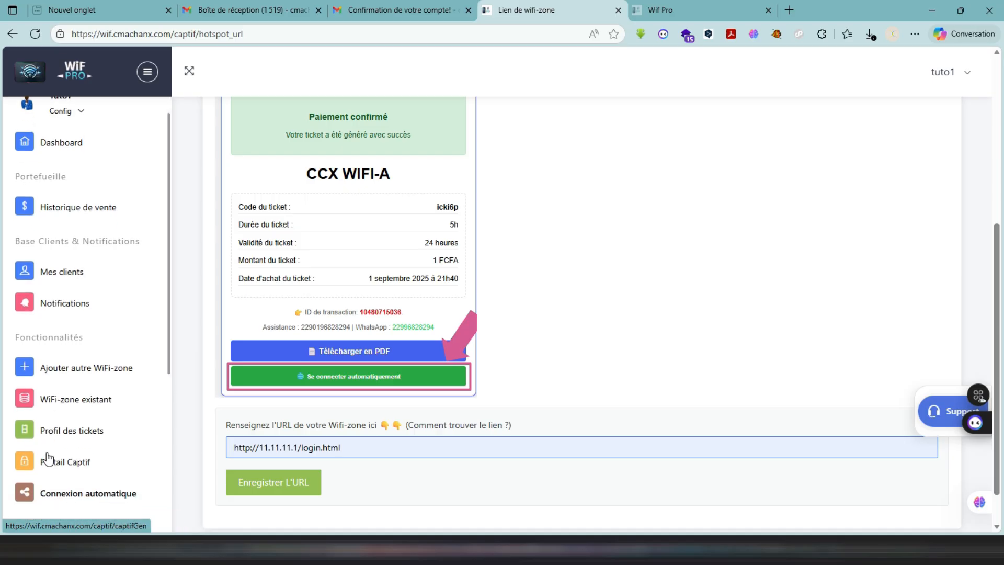
{"action": "scroll", "coordinate": [48, 459], "scroll_direction": "down", "scroll_amount": 5}
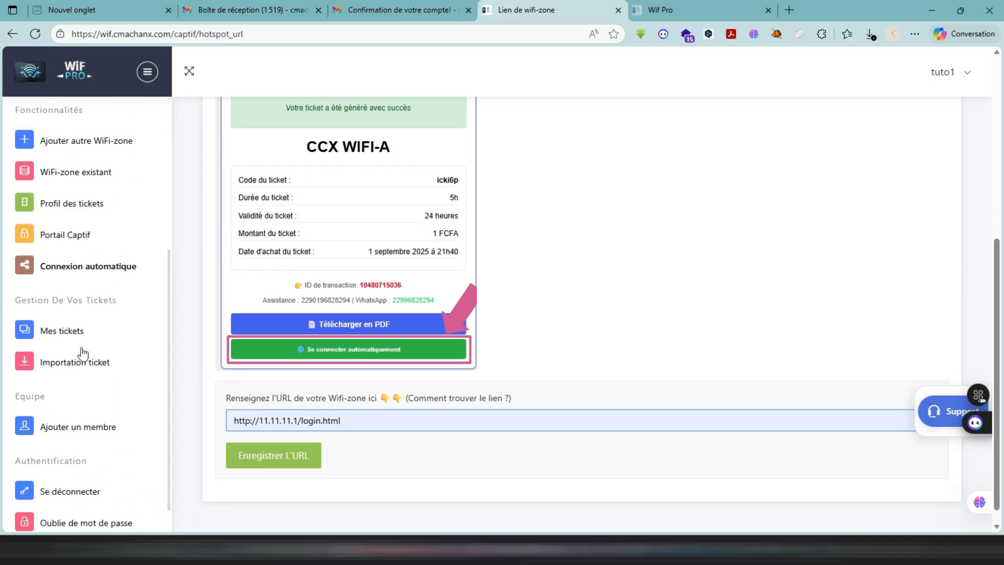
{"action": "left_click", "coordinate": [58, 363]}
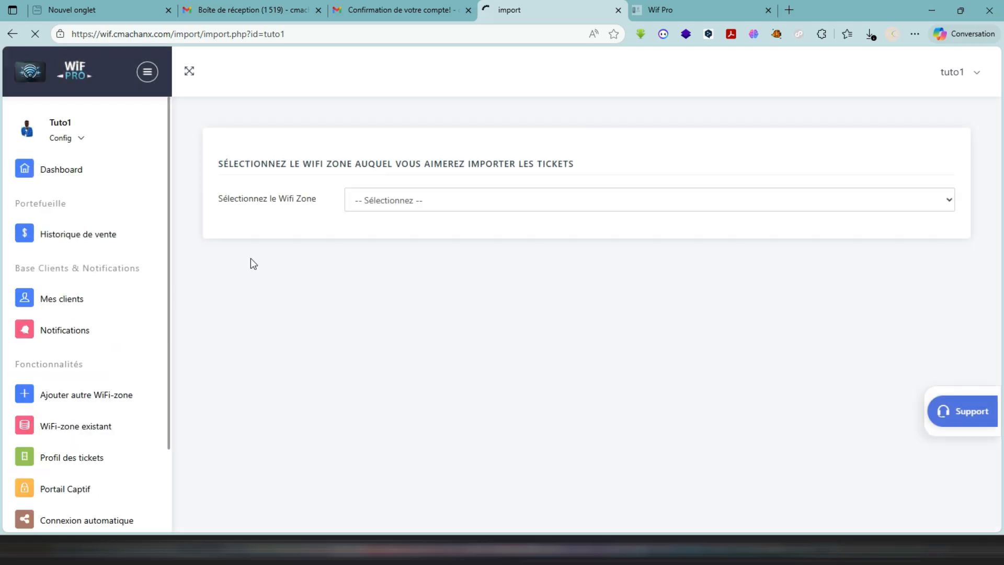
- Import the tickets from ONLINE-6h-2.csv into the Demo Wifi-zone with a ticket price of 100
{"action": "scroll", "coordinate": [102, 360], "scroll_direction": "down", "scroll_amount": 1}
{"action": "scroll", "coordinate": [102, 360], "scroll_direction": "down", "scroll_amount": 5}
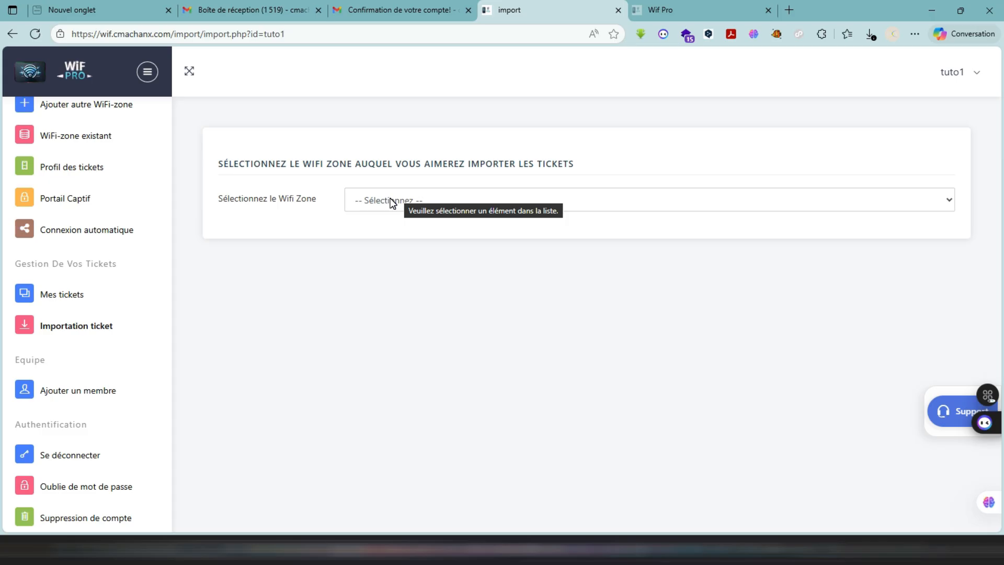
{"action": "left_click", "coordinate": [390, 200]}
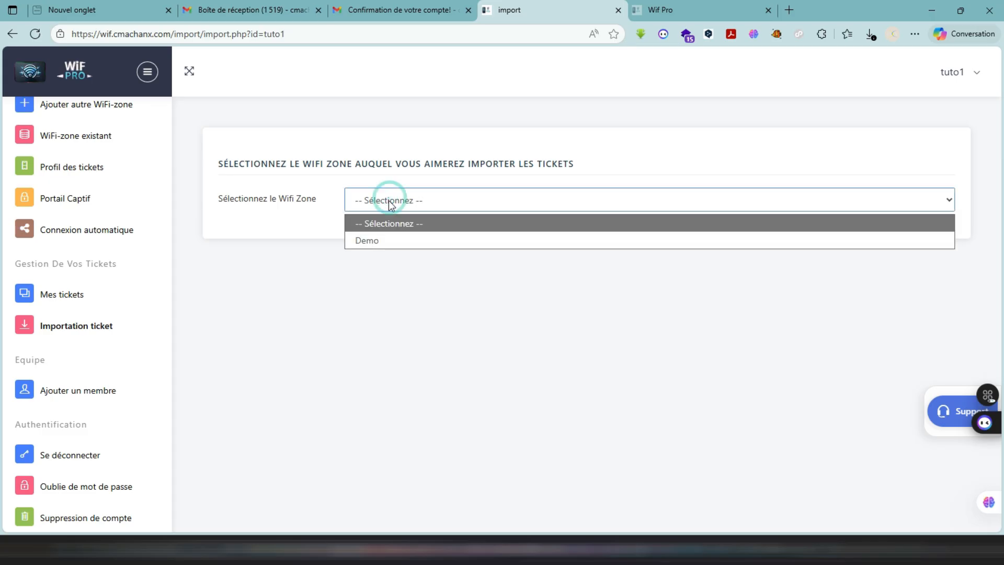
{"action": "left_click", "coordinate": [386, 239]}
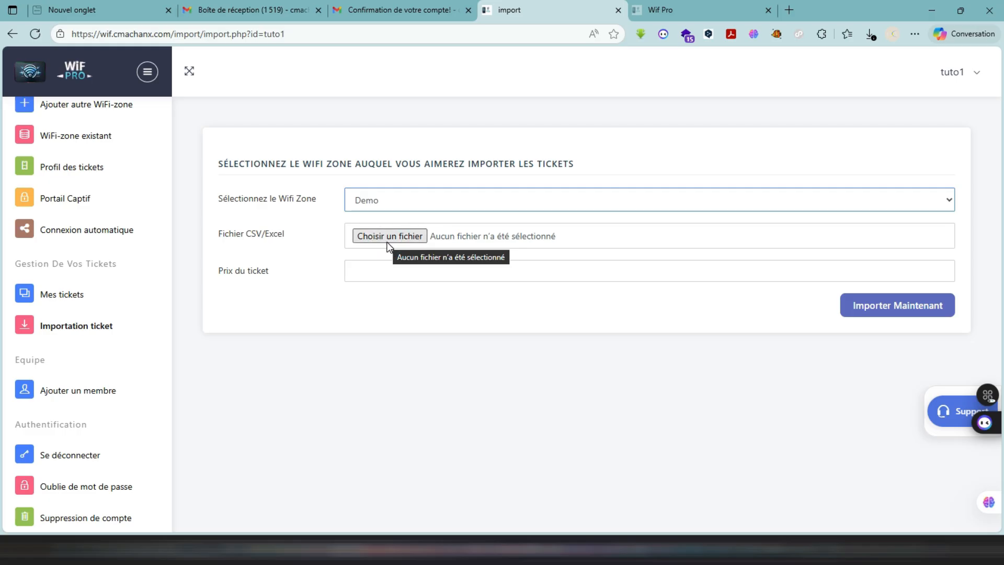
{"action": "left_click", "coordinate": [395, 238]}
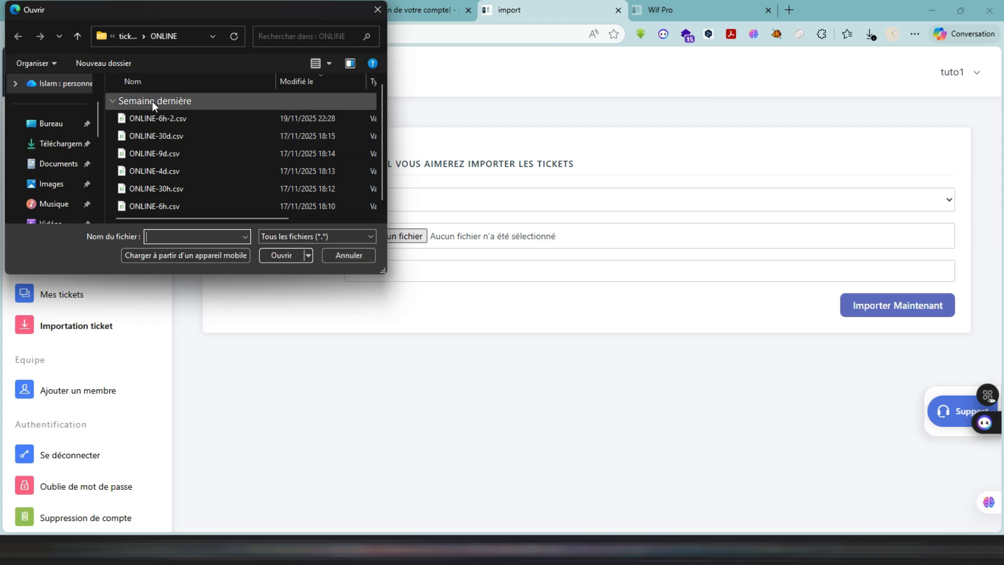
{"action": "double_click", "coordinate": [150, 118]}
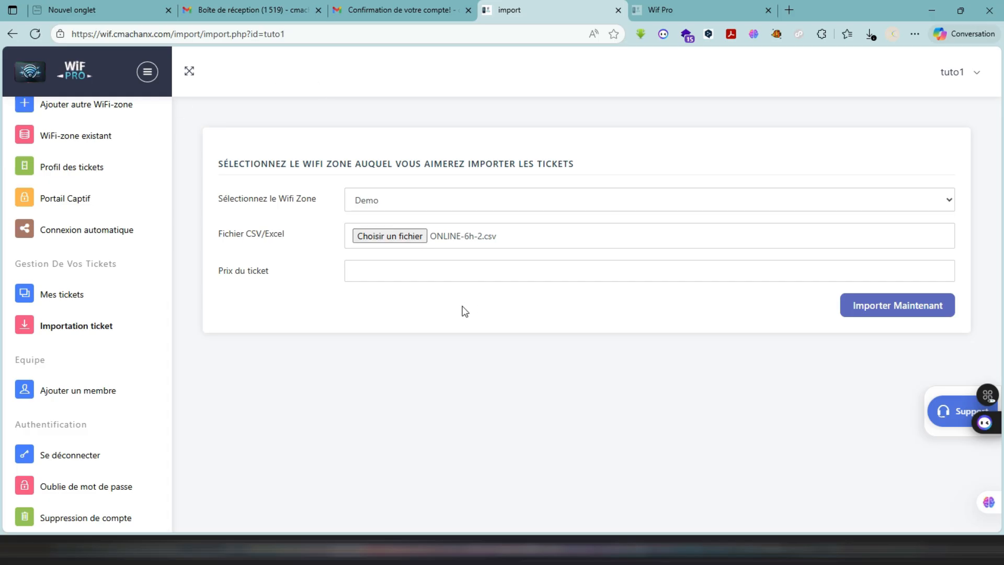
{"action": "left_click", "coordinate": [421, 281]}
{"action": "type", "text": "100"}
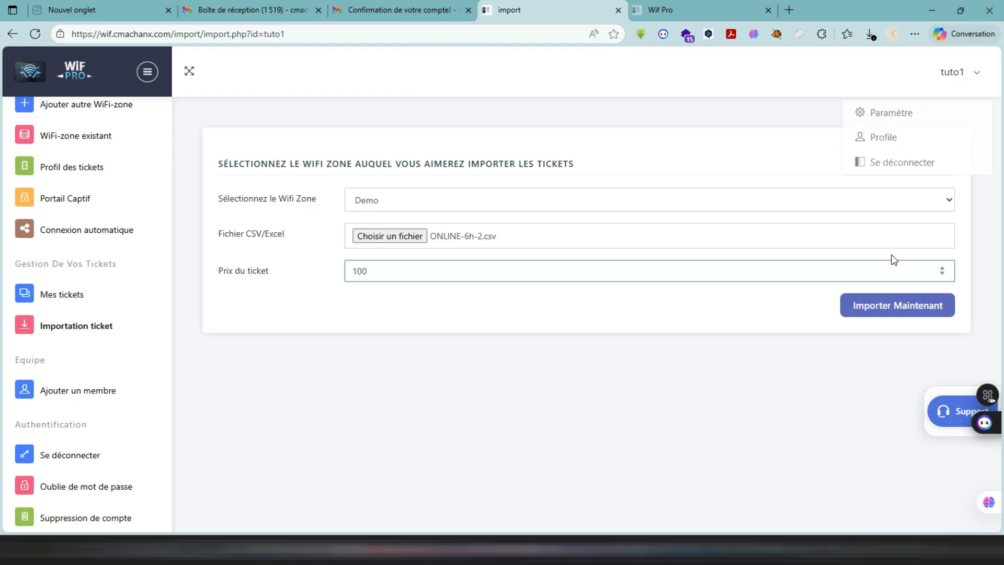
{"action": "left_click", "coordinate": [888, 315]}
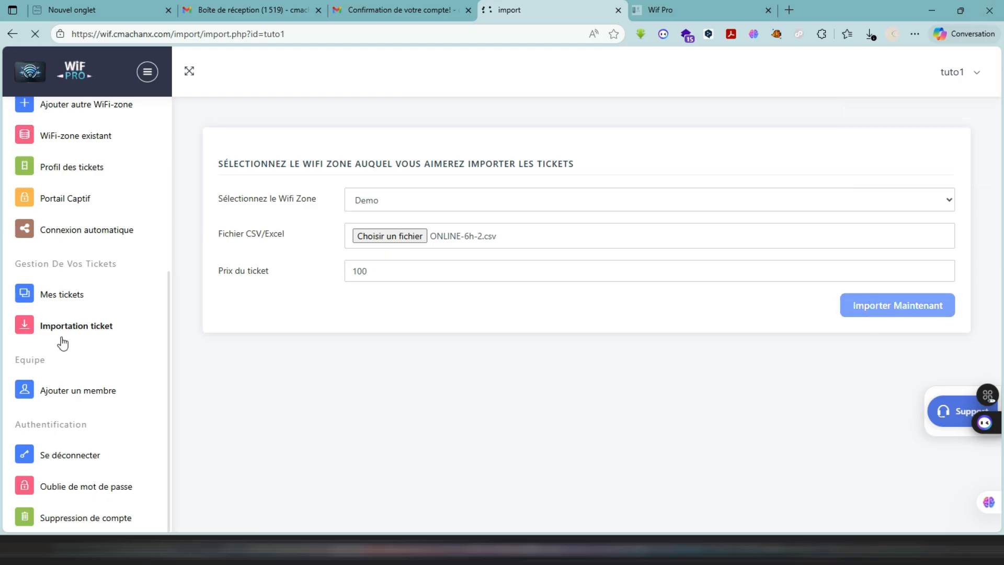
- Open the account's tickets page and examine the ticket statistics, the 100 F CFA category and the list of imported tickets
{"action": "left_click", "coordinate": [95, 296]}
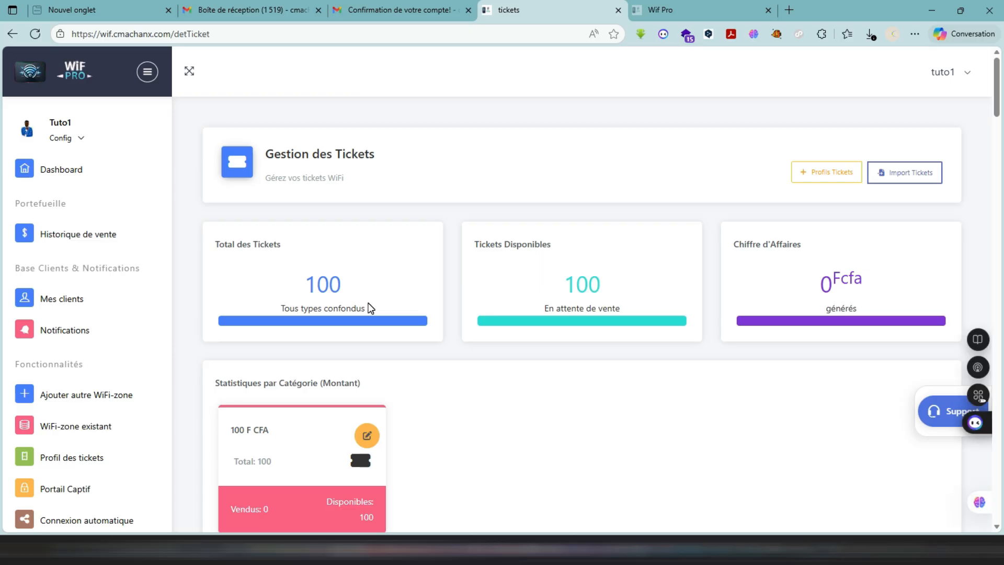
{"action": "scroll", "coordinate": [135, 420], "scroll_direction": "down", "scroll_amount": 5}
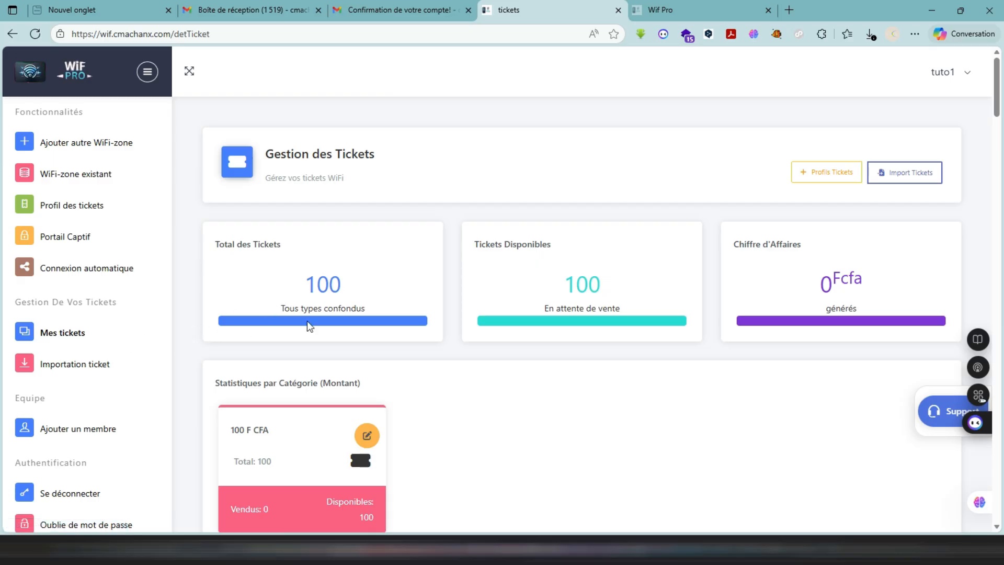
{"action": "scroll", "coordinate": [241, 386], "scroll_direction": "down", "scroll_amount": 1}
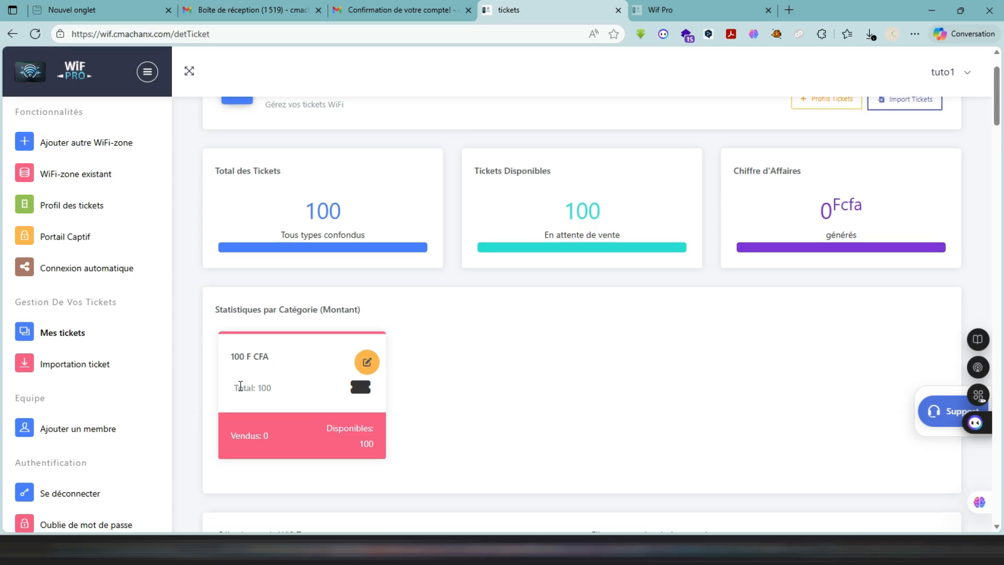
{"action": "scroll", "coordinate": [241, 387], "scroll_direction": "down", "scroll_amount": 7}
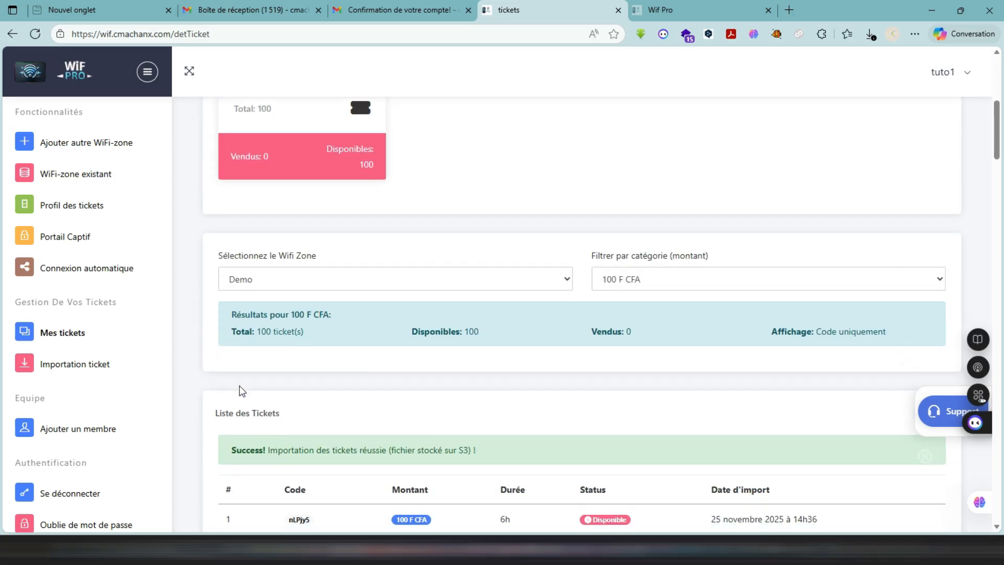
{"action": "scroll", "coordinate": [242, 390], "scroll_direction": "down", "scroll_amount": 9}
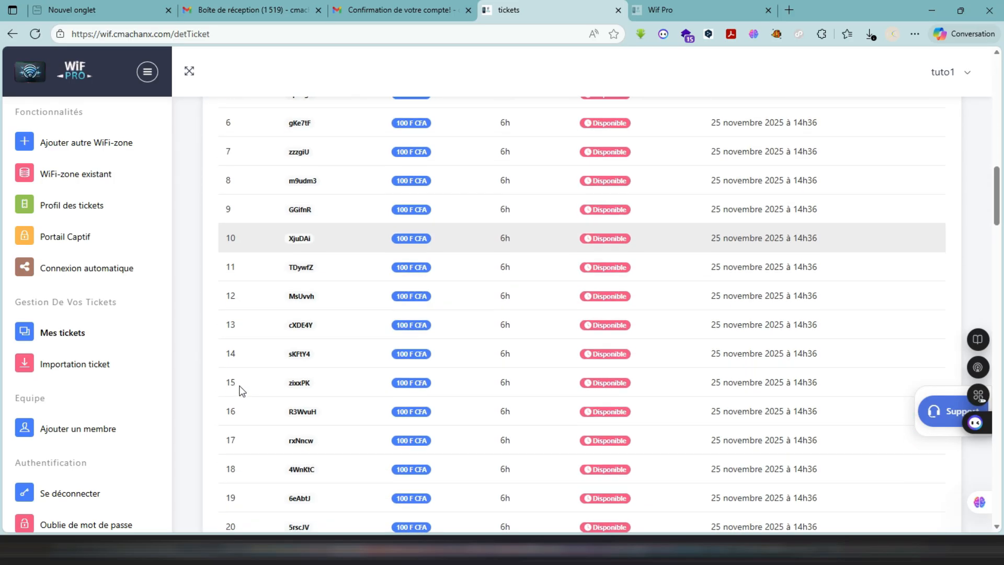
{"action": "scroll", "coordinate": [242, 391], "scroll_direction": "down", "scroll_amount": 3}
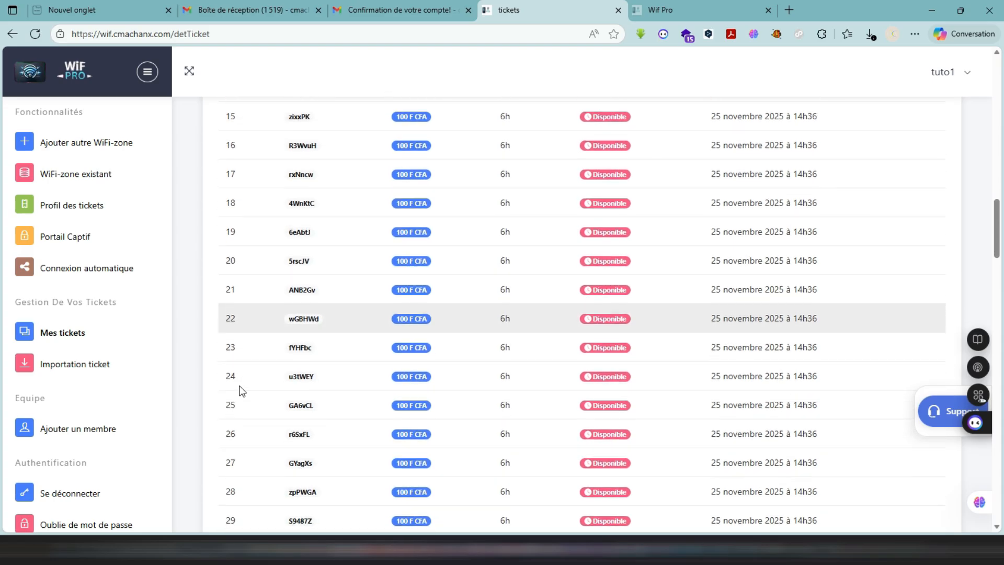
{"action": "scroll", "coordinate": [242, 391], "scroll_direction": "up", "scroll_amount": 6}
{"action": "scroll", "coordinate": [242, 391], "scroll_direction": "up", "scroll_amount": 6}
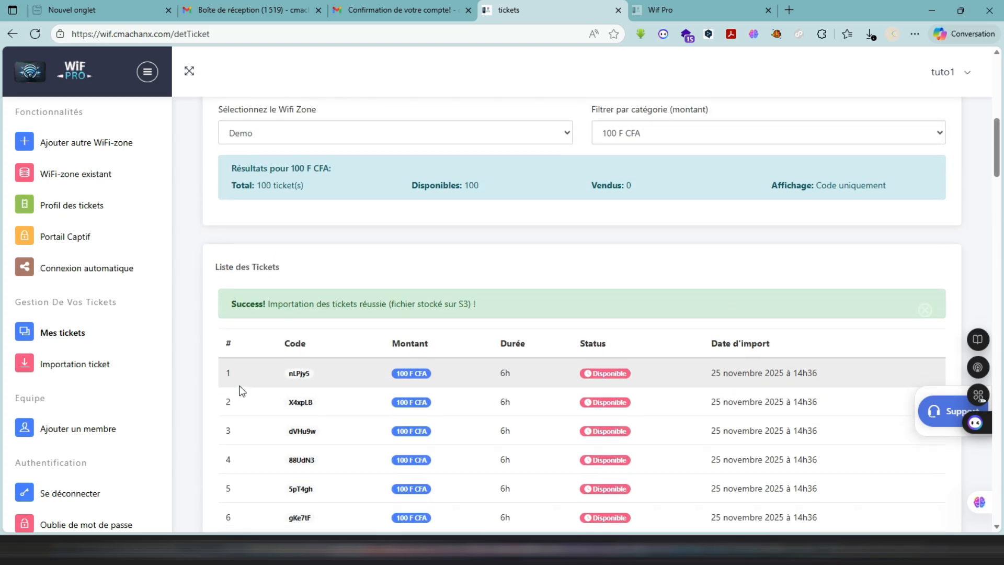
{"action": "scroll", "coordinate": [242, 391], "scroll_direction": "down", "scroll_amount": 3}
{"action": "scroll", "coordinate": [242, 390], "scroll_direction": "down", "scroll_amount": 10}
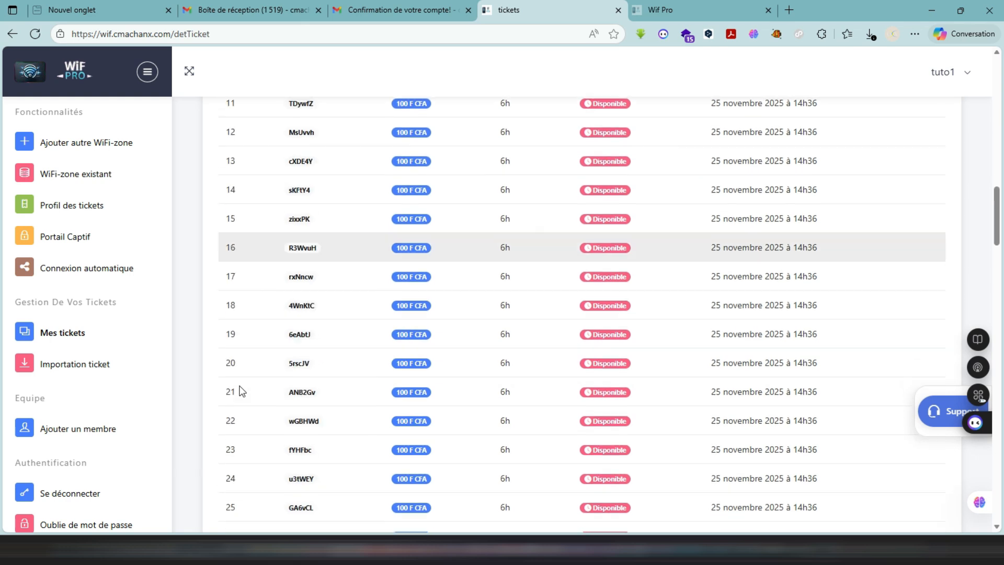
{"action": "scroll", "coordinate": [241, 390], "scroll_direction": "down", "scroll_amount": 1}
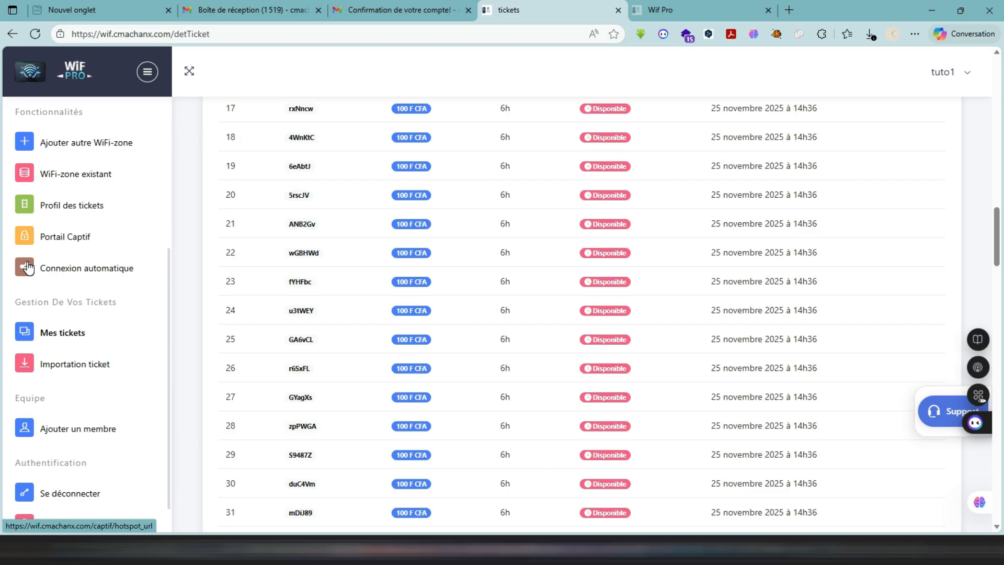
- Open the employee management page and review the add-employee form and the notes on employee functions
{"action": "left_click", "coordinate": [82, 429]}
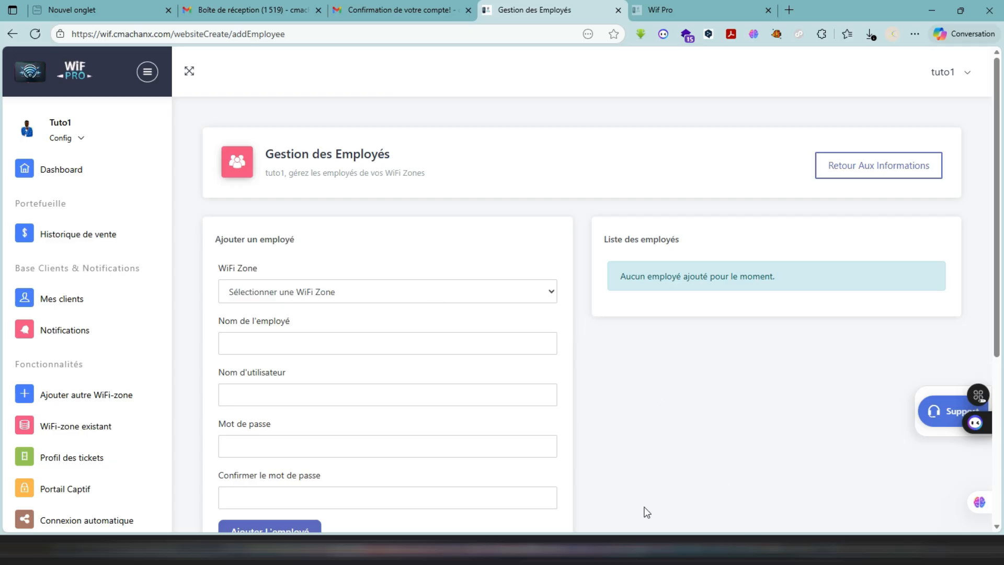
{"action": "scroll", "coordinate": [715, 462], "scroll_direction": "down", "scroll_amount": 3}
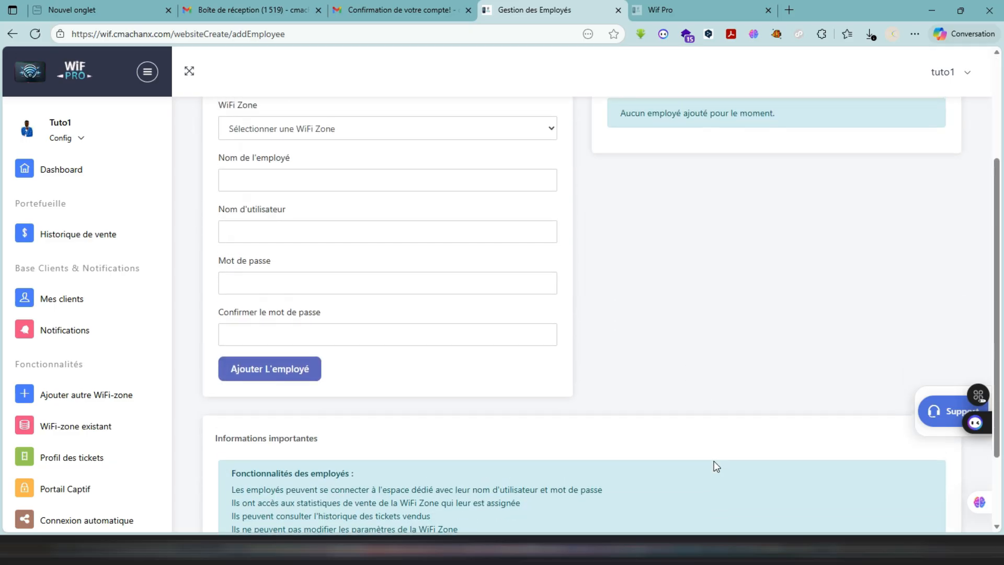
{"action": "scroll", "coordinate": [715, 466], "scroll_direction": "down", "scroll_amount": 2}
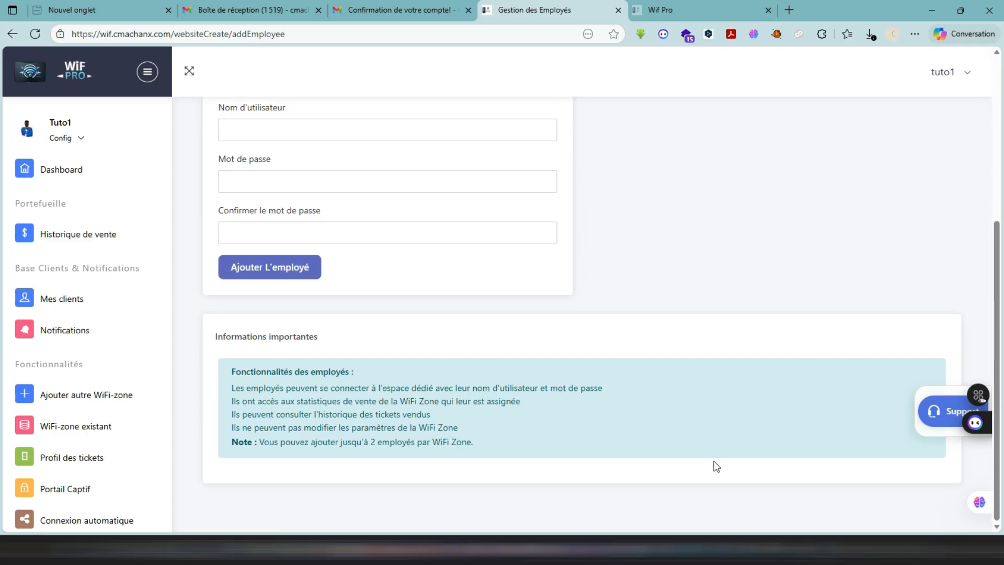
{"action": "scroll", "coordinate": [716, 465], "scroll_direction": "up", "scroll_amount": 5}
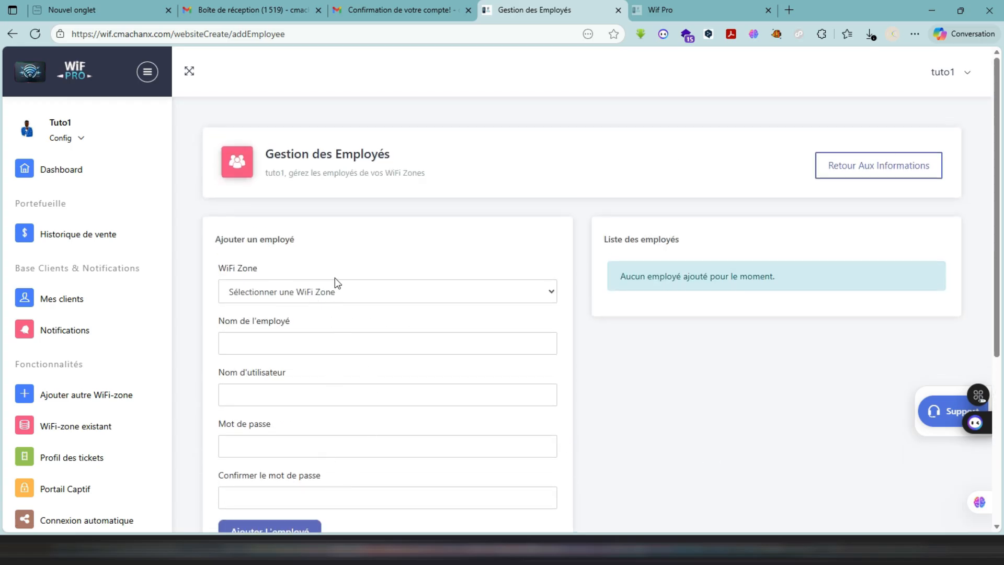
- Select Demo as the WiFi zone in the add-employee form and look over its remaining fields
{"action": "left_click", "coordinate": [331, 297]}
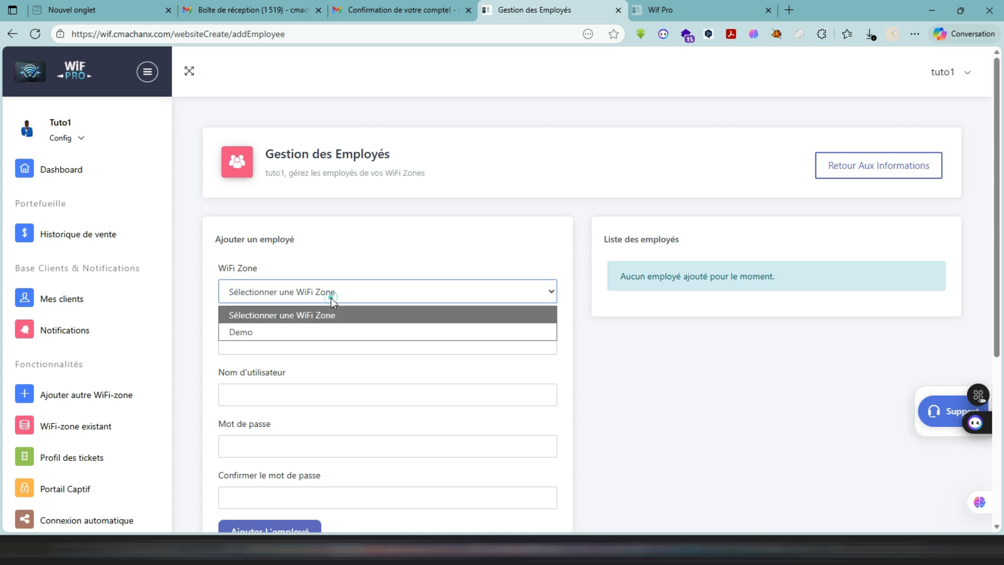
{"action": "left_click", "coordinate": [322, 331]}
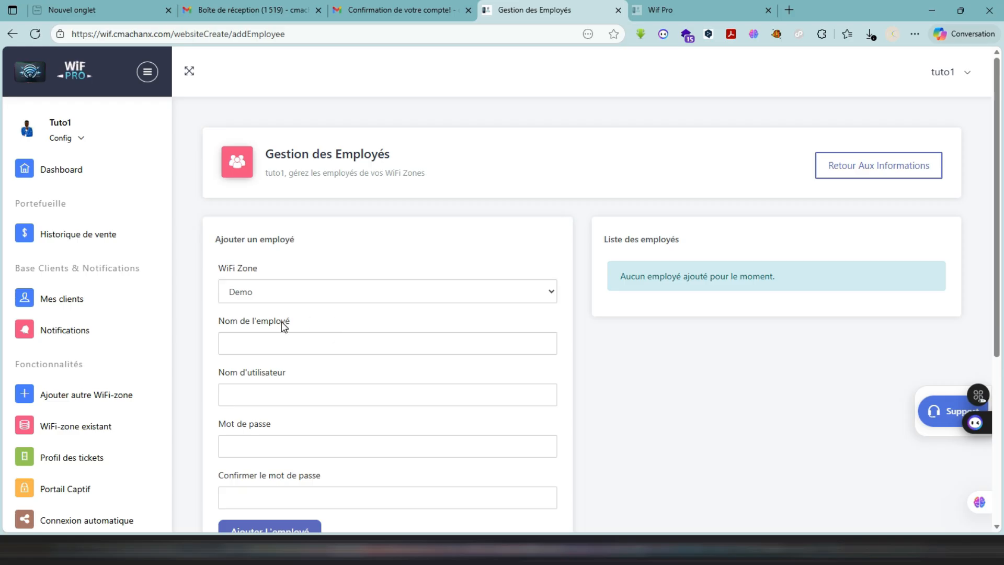
{"action": "scroll", "coordinate": [314, 269], "scroll_direction": "down", "scroll_amount": 2}
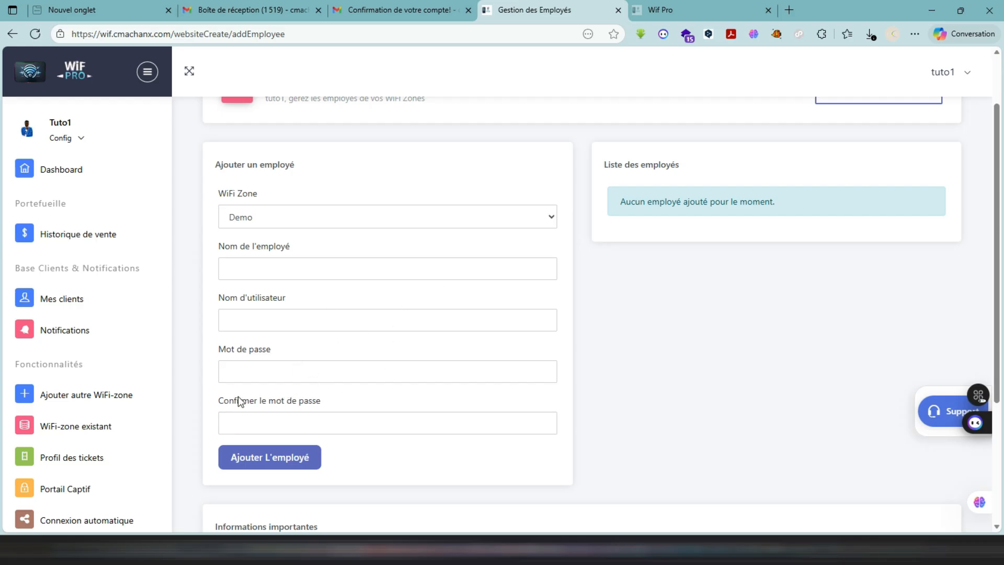
{"action": "scroll", "coordinate": [172, 372], "scroll_direction": "down", "scroll_amount": 2}
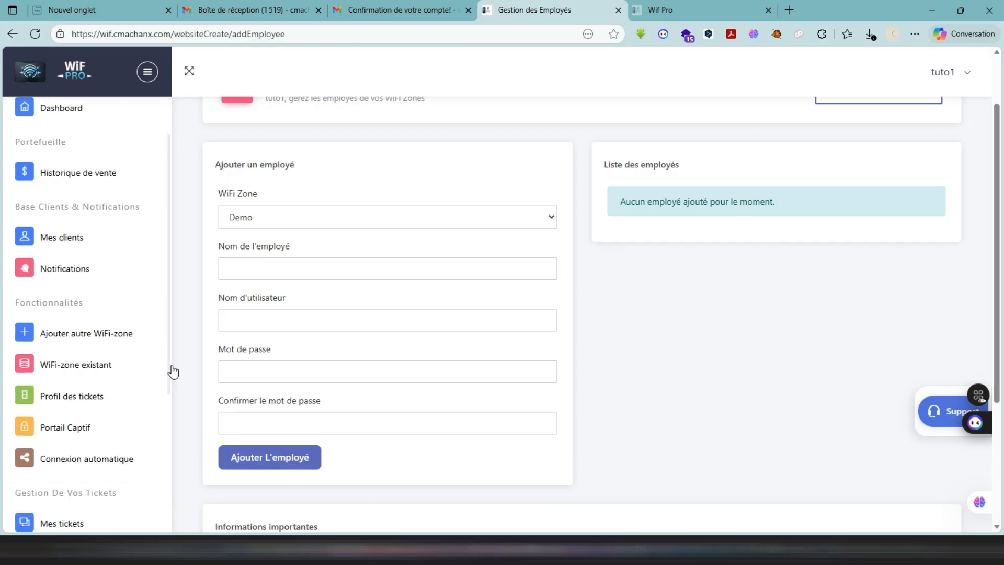
{"action": "scroll", "coordinate": [99, 406], "scroll_direction": "up", "scroll_amount": 1}
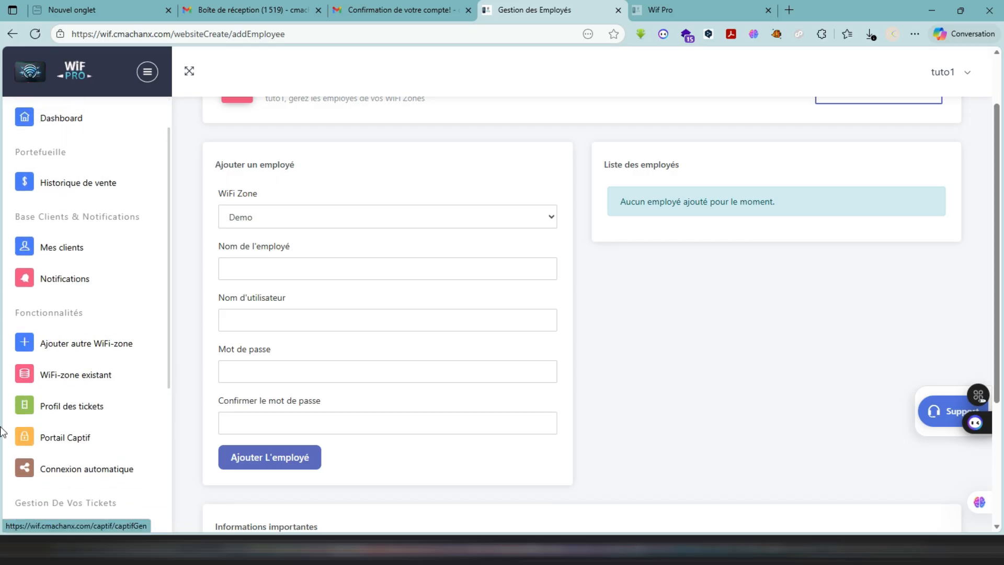
{"action": "scroll", "coordinate": [99, 419], "scroll_direction": "down", "scroll_amount": 7}
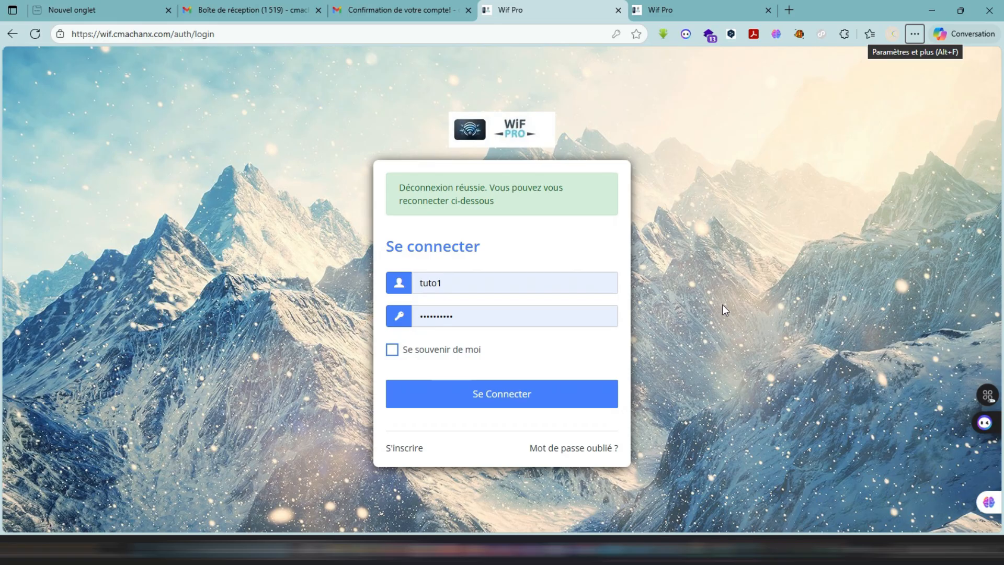
- Log in with the prefilled account credentials and open the Wifi-zone creation form
{"action": "left_click", "coordinate": [537, 393]}
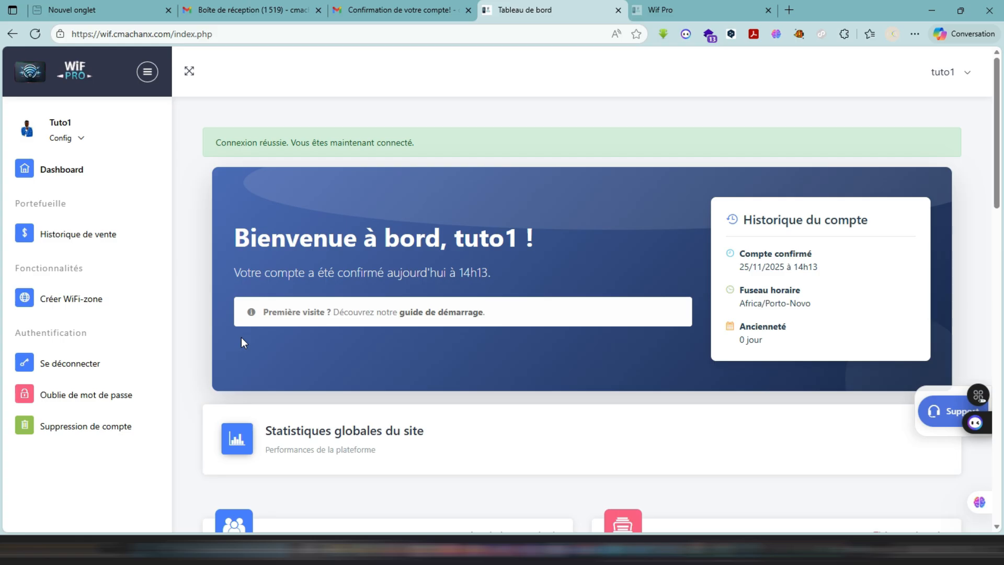
{"action": "left_click", "coordinate": [70, 302]}
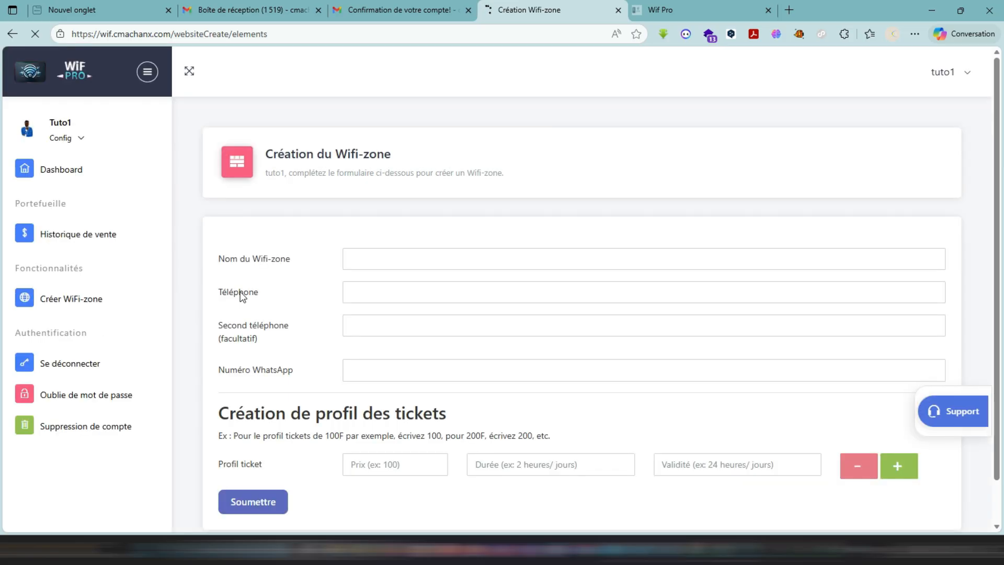
- Fill the Wifi-zone form from the saved Demo entry, including the phone and WhatsApp numbers and a ticket profile of 100, 3 h, 24H
{"action": "left_click", "coordinate": [409, 262]}
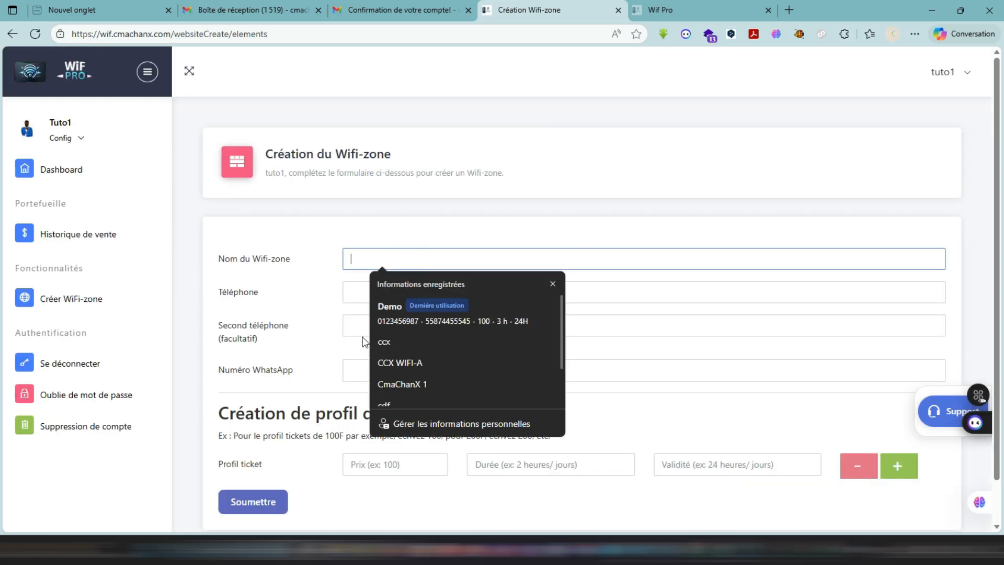
{"action": "left_click", "coordinate": [387, 328]}
{"action": "left_click", "coordinate": [387, 328]}
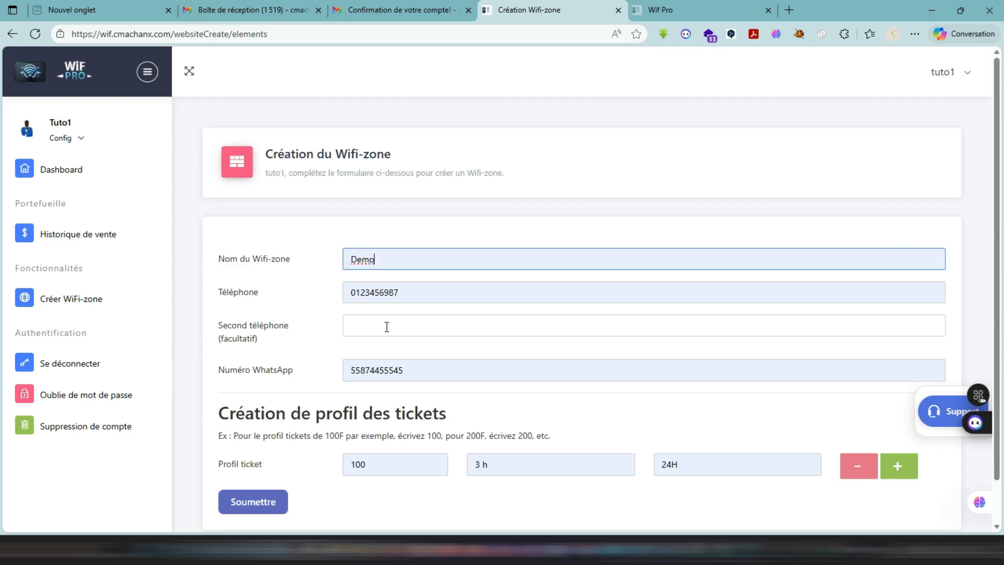
{"action": "right_click", "coordinate": [373, 269]}
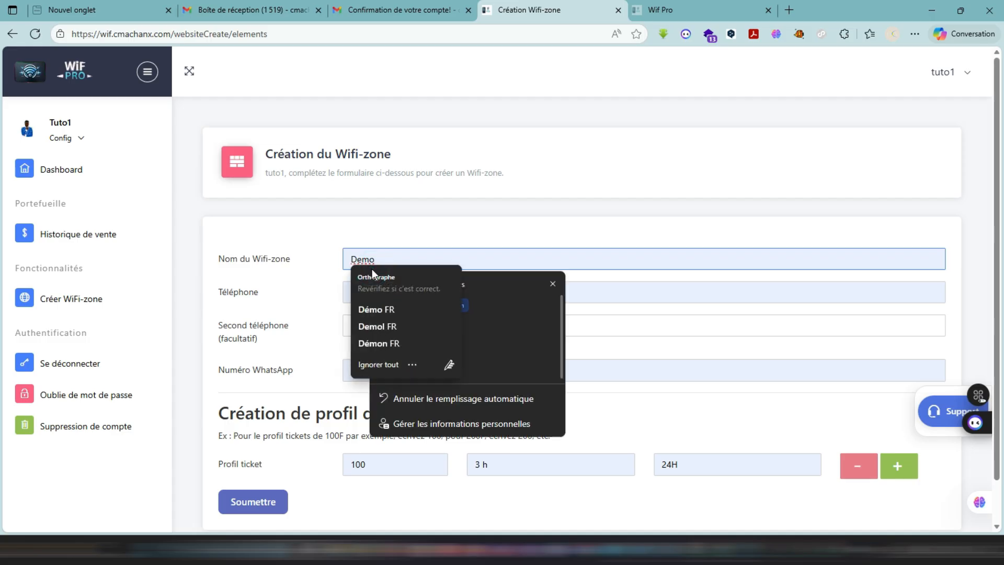
{"action": "left_click", "coordinate": [307, 233]}
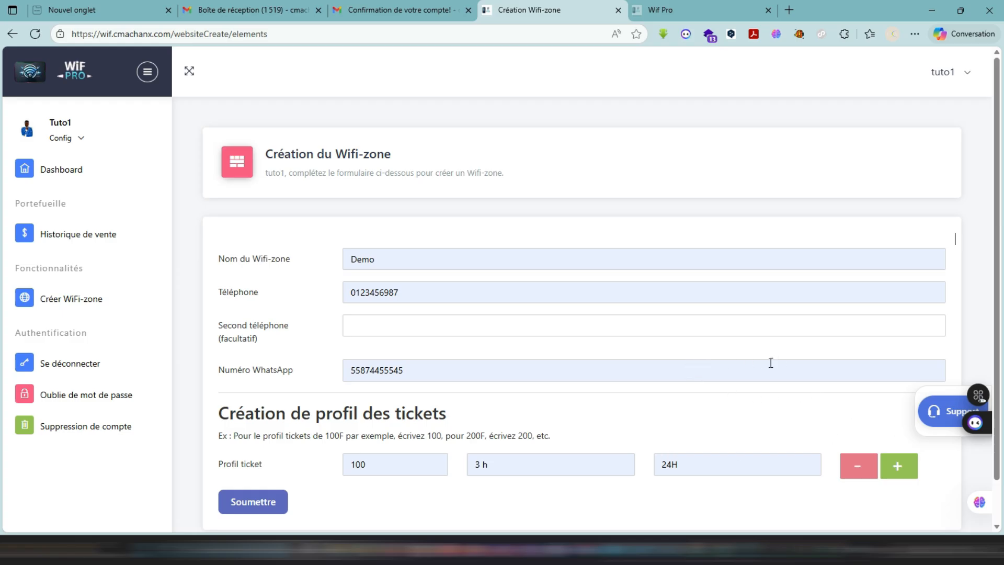
- Add a second ticket profile to the Wifi-zone form with price 200, duration 20 heures and validity 24 heures
{"action": "scroll", "coordinate": [769, 363], "scroll_direction": "down", "scroll_amount": 2}
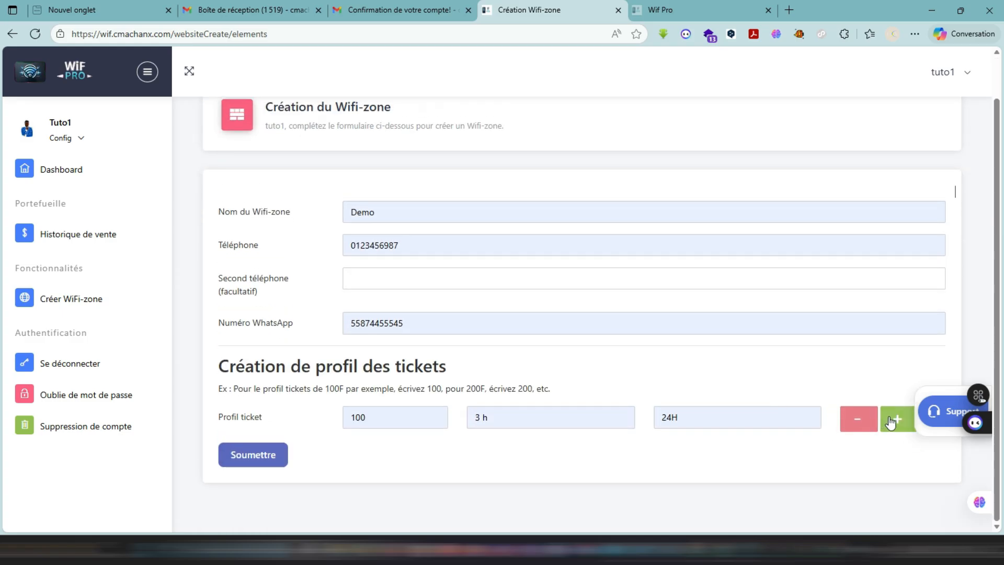
{"action": "left_click", "coordinate": [895, 420]}
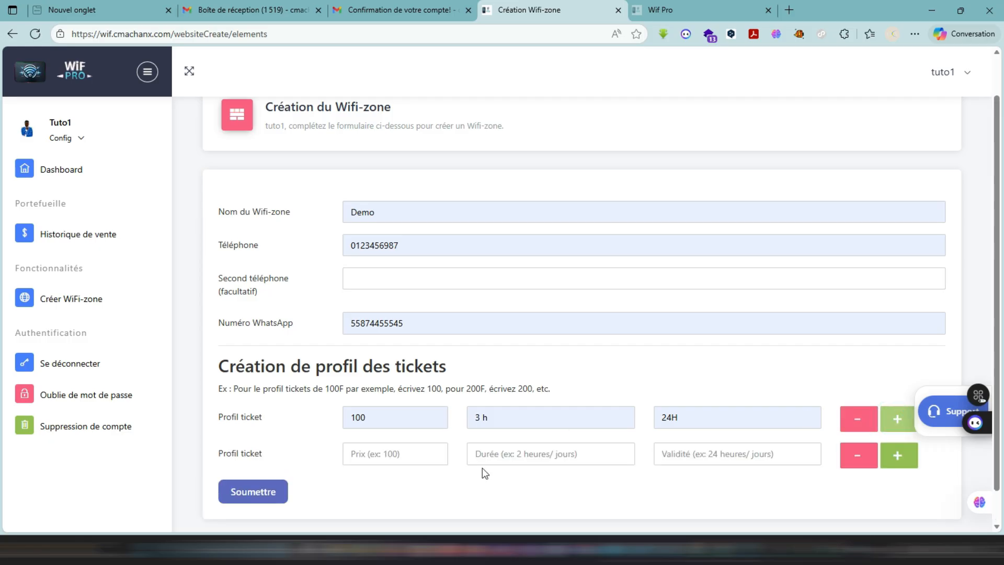
{"action": "left_click", "coordinate": [417, 457]}
{"action": "type", "text": "200"}
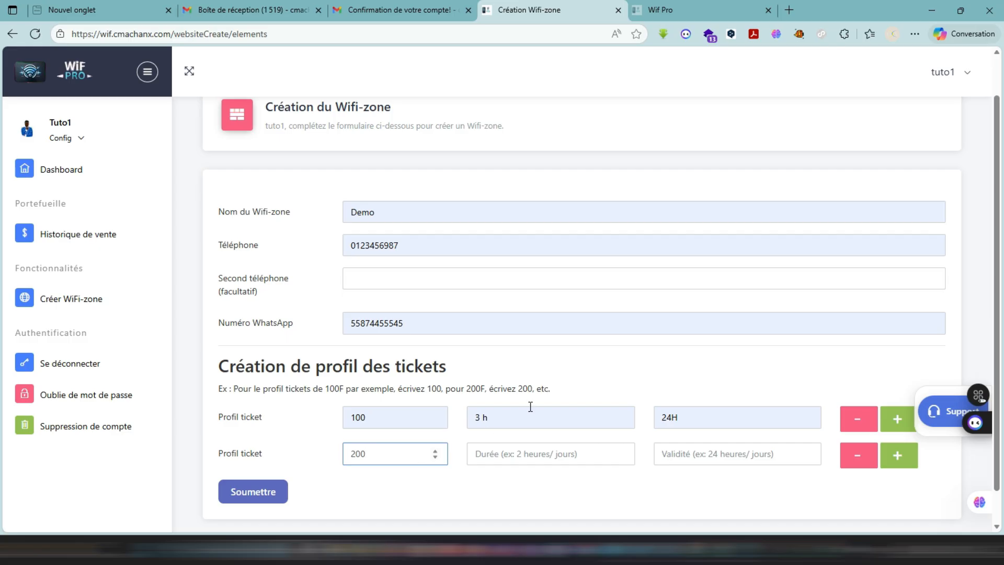
{"action": "left_click", "coordinate": [574, 457]}
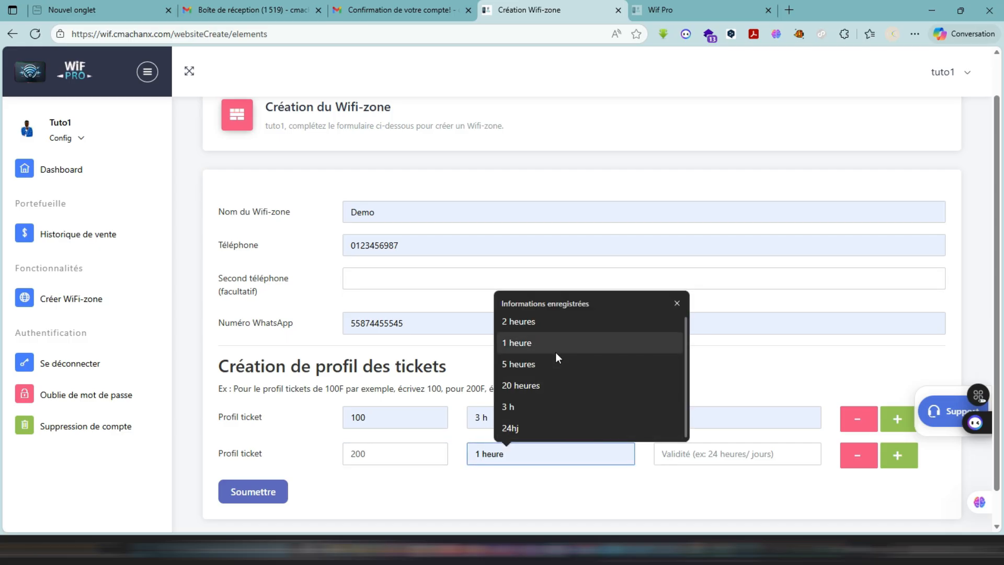
{"action": "left_click", "coordinate": [529, 385]}
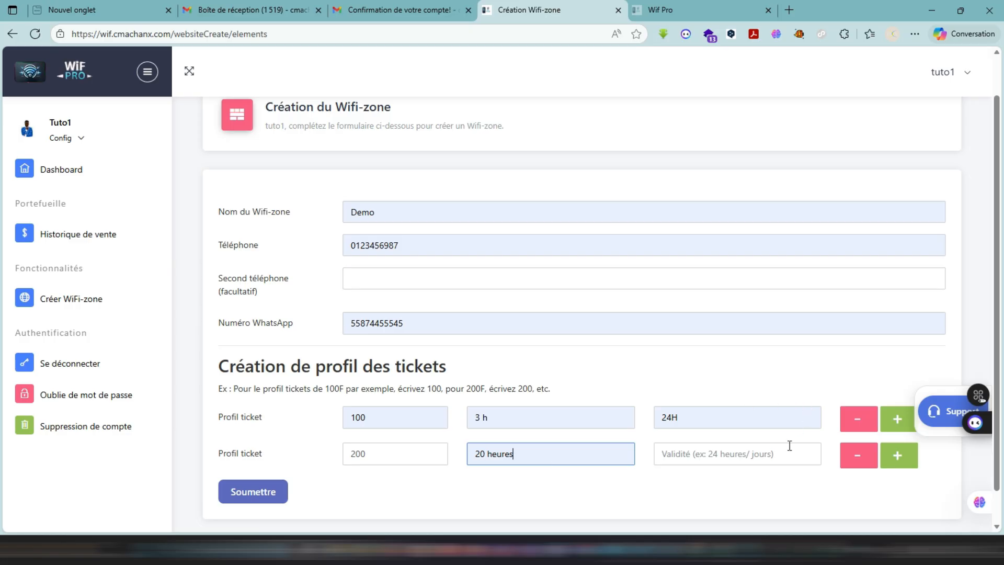
{"action": "left_click", "coordinate": [770, 455]}
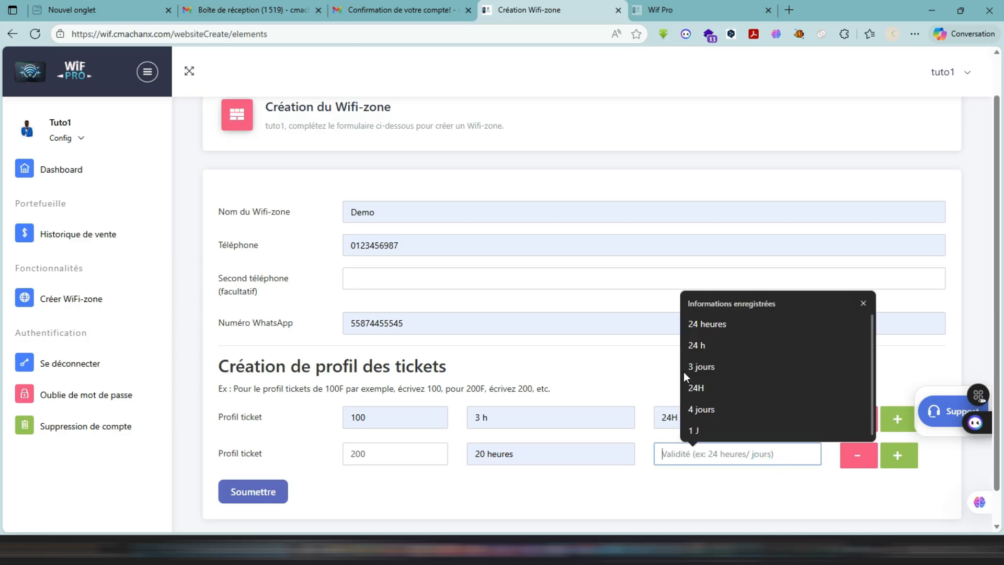
{"action": "left_click", "coordinate": [704, 325]}
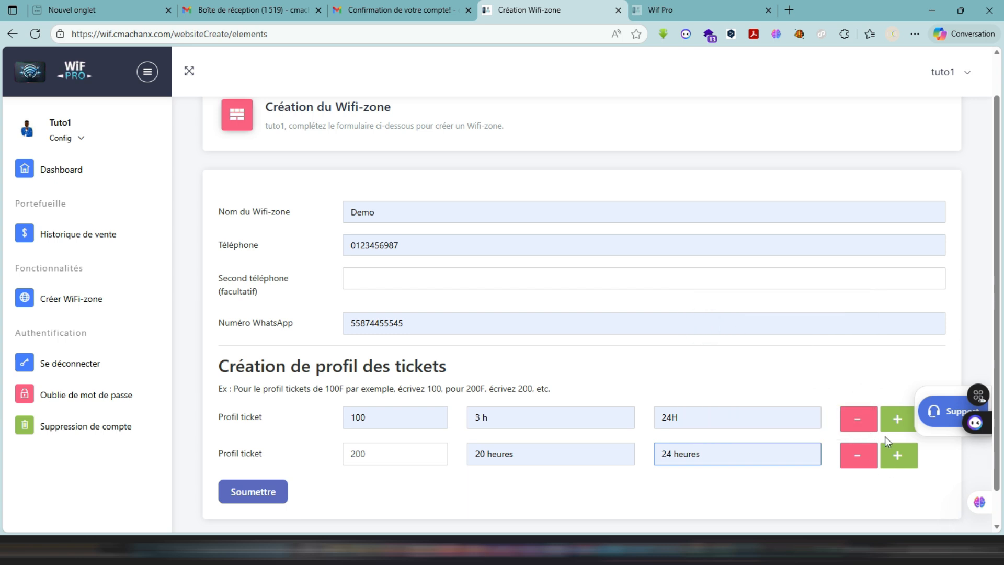
- Add another ticket profile below the 200 one with price 500, duration 3 J and validity 4J
{"action": "left_click", "coordinate": [898, 456]}
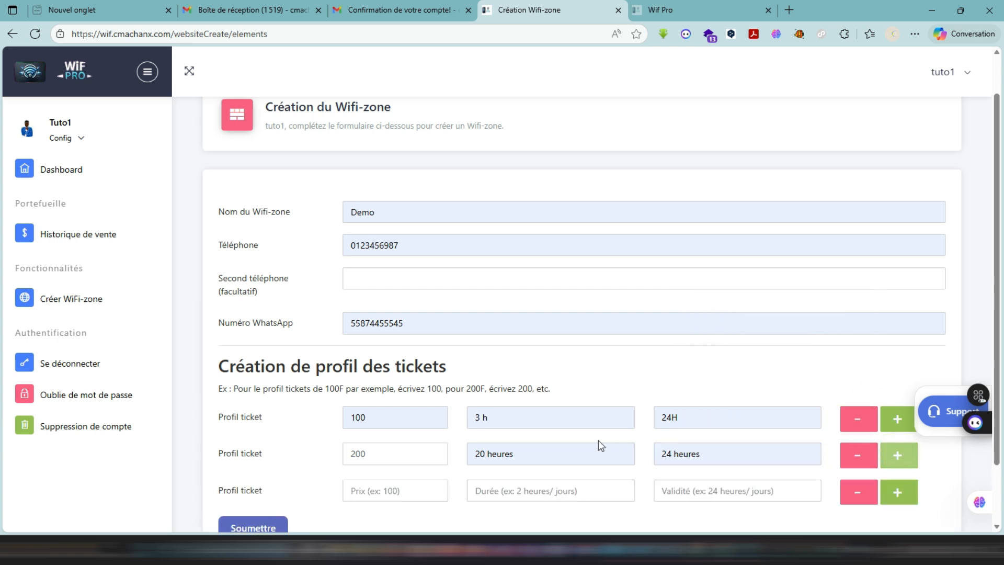
{"action": "left_click", "coordinate": [361, 485]}
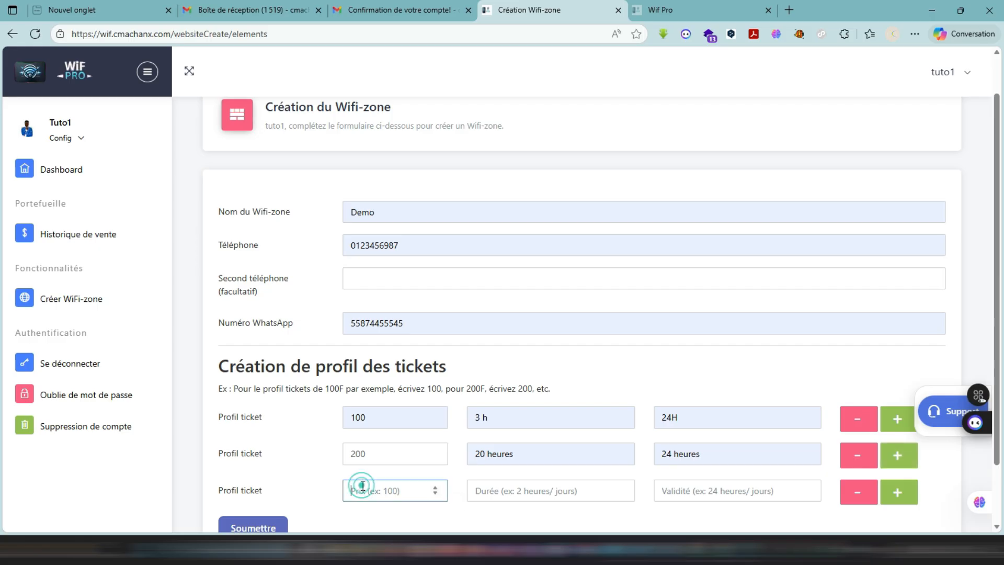
{"action": "type", "text": "50"}
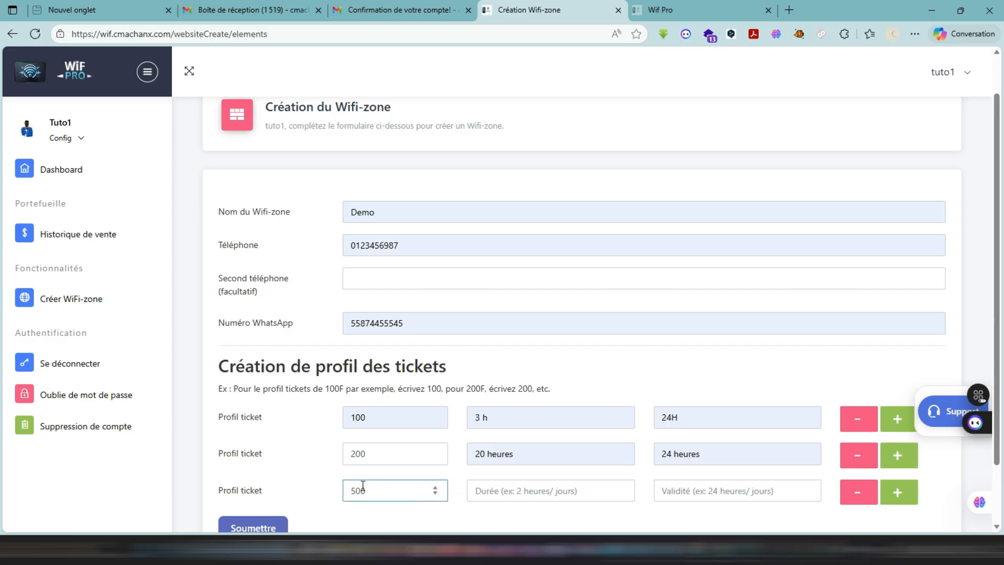
{"action": "type", "text": "0"}
{"action": "left_click", "coordinate": [525, 494]}
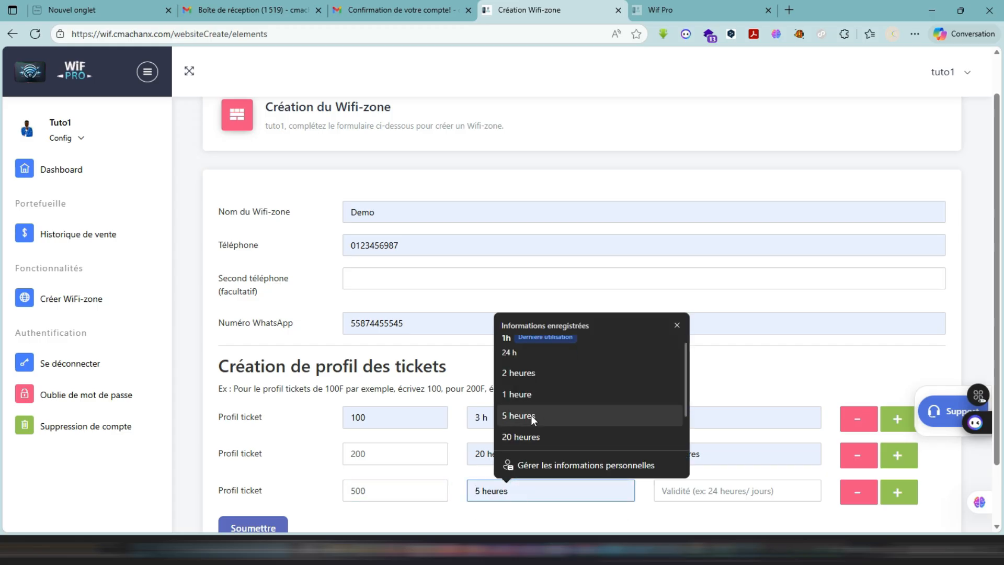
{"action": "scroll", "coordinate": [532, 391], "scroll_direction": "down", "scroll_amount": 1}
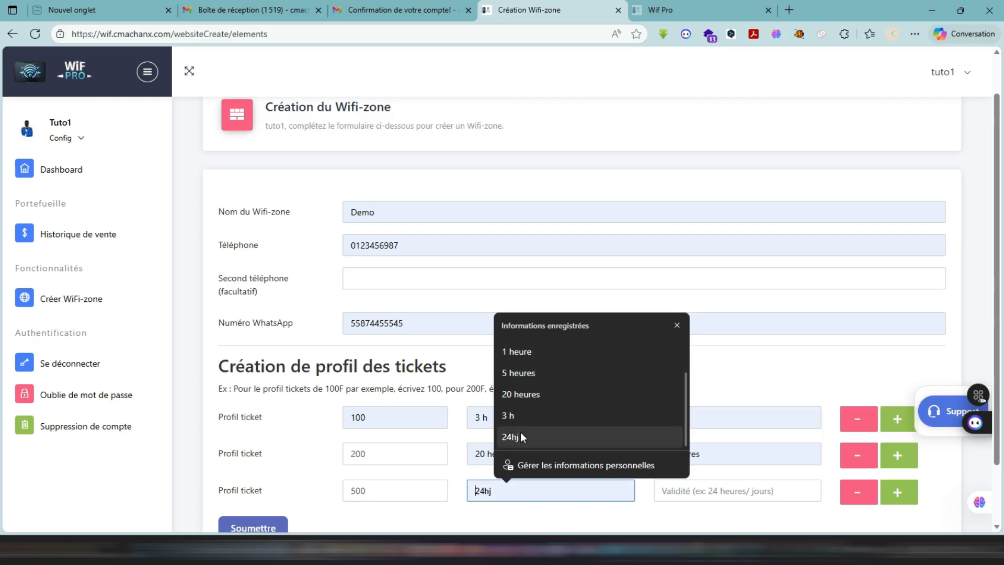
{"action": "scroll", "coordinate": [520, 373], "scroll_direction": "up", "scroll_amount": 2}
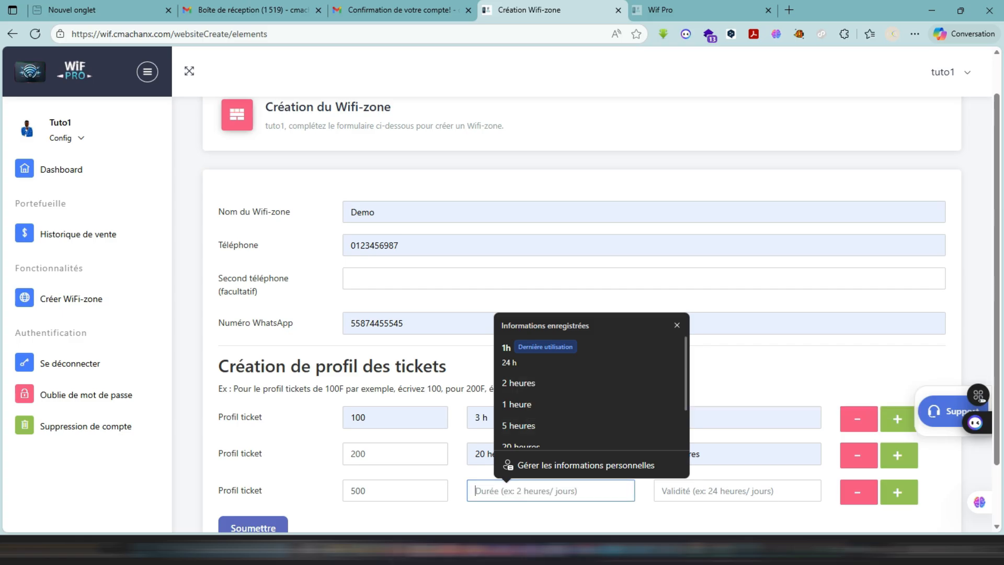
{"action": "type", "text": "3 J"}
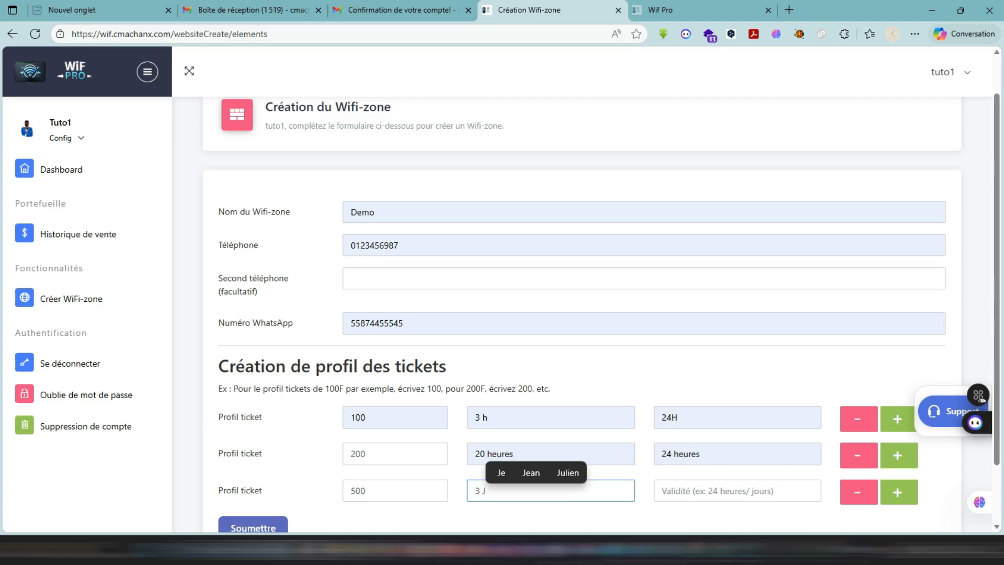
{"action": "left_click", "coordinate": [691, 494]}
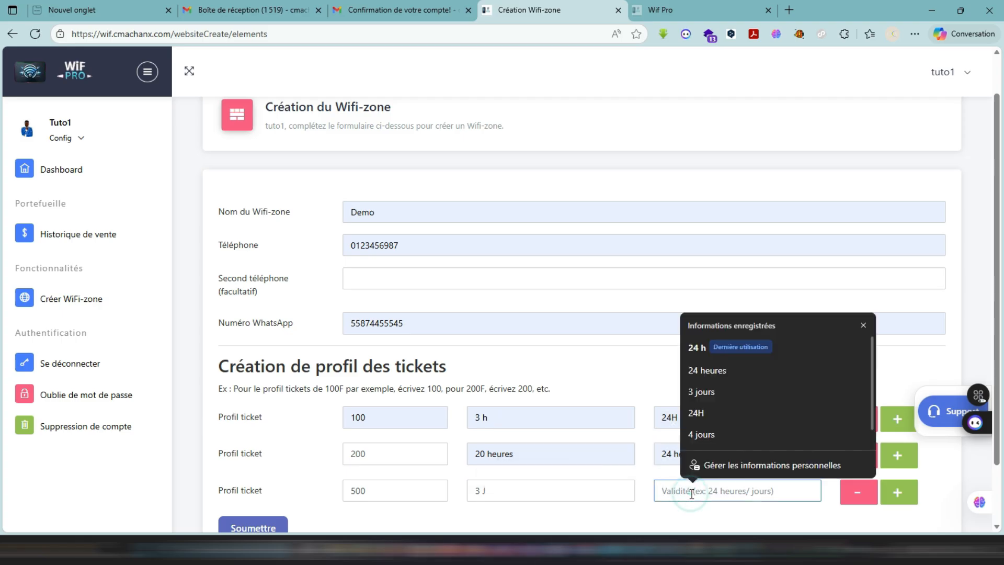
{"action": "type", "text": "4"}
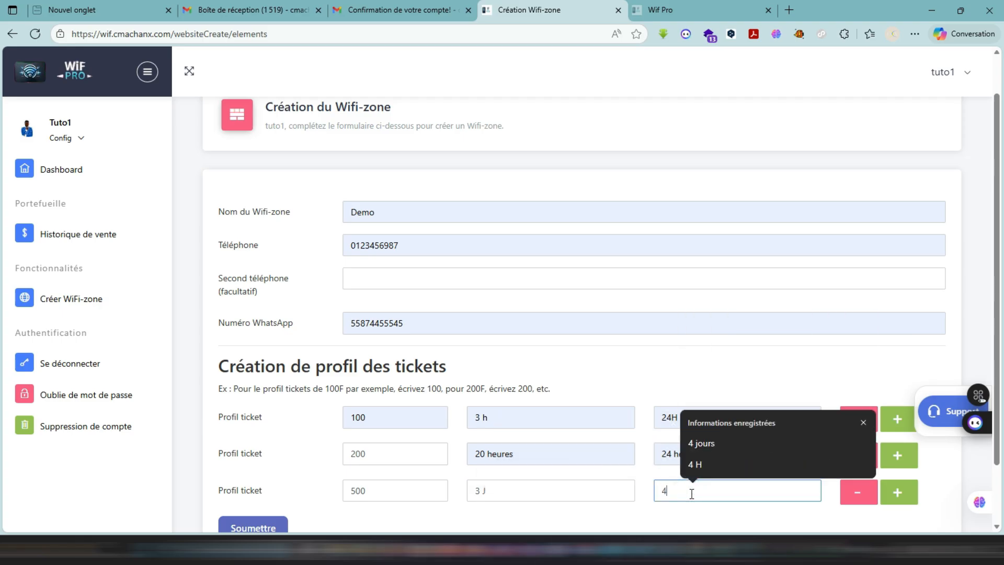
{"action": "type", "text": "J"}
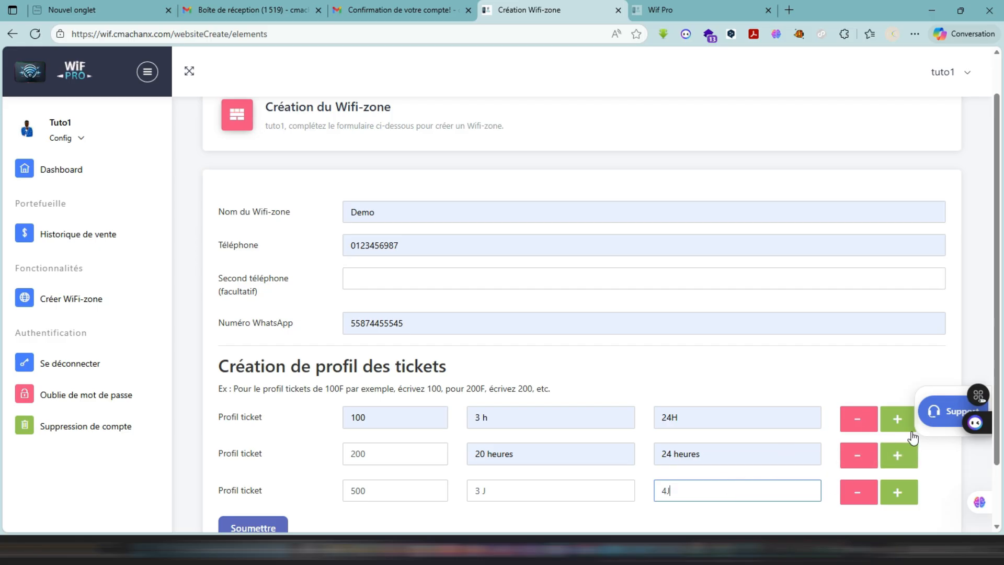
- Insert a ticket profile between the 200 and 500 ones with price 300, duration 24 heures and validity 24H
{"action": "left_click", "coordinate": [898, 464]}
{"action": "scroll", "coordinate": [693, 442], "scroll_direction": "down", "scroll_amount": 1}
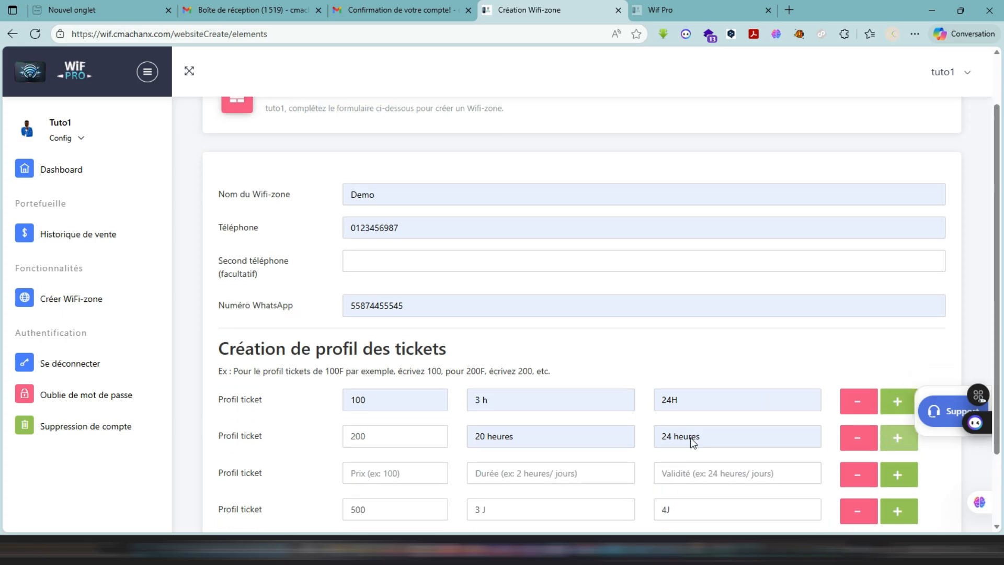
{"action": "scroll", "coordinate": [693, 442], "scroll_direction": "down", "scroll_amount": 2}
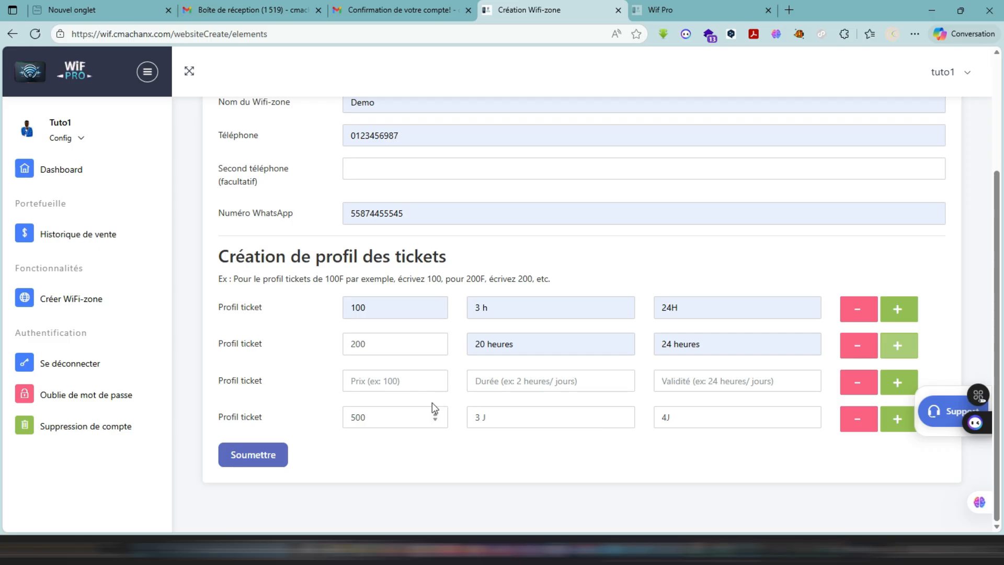
{"action": "left_click", "coordinate": [399, 381]}
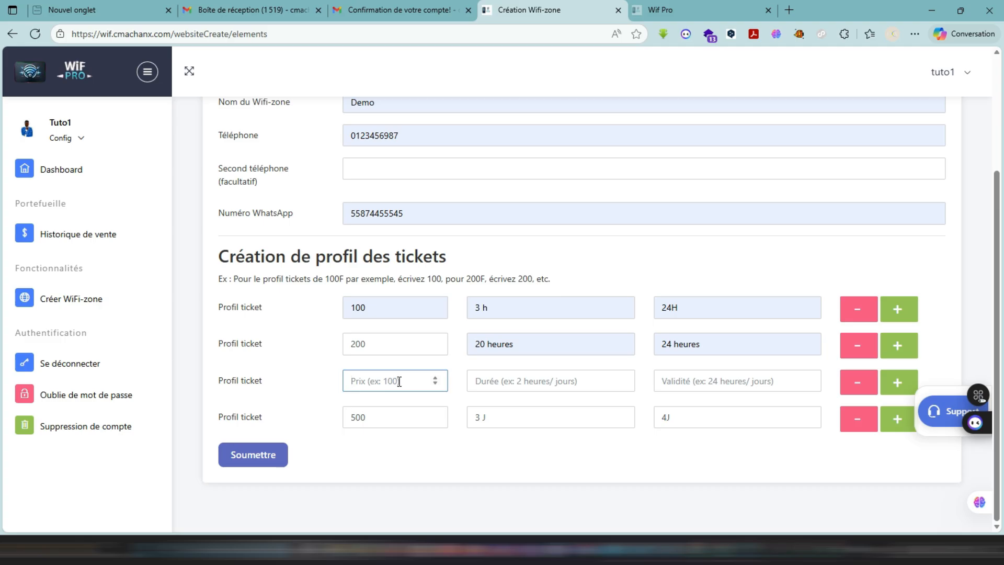
{"action": "type", "text": "300"}
{"action": "left_click", "coordinate": [516, 375]}
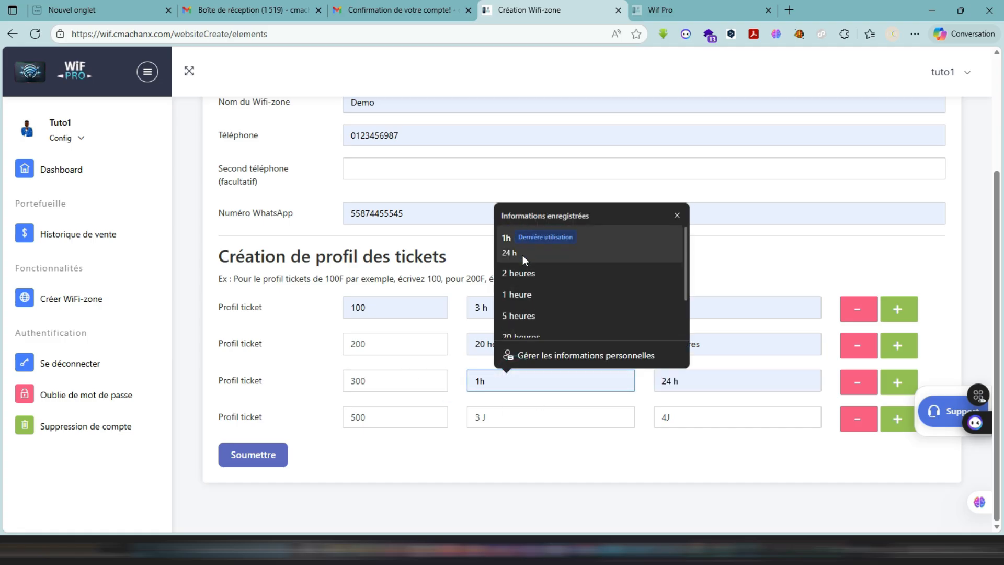
{"action": "left_click", "coordinate": [519, 334]}
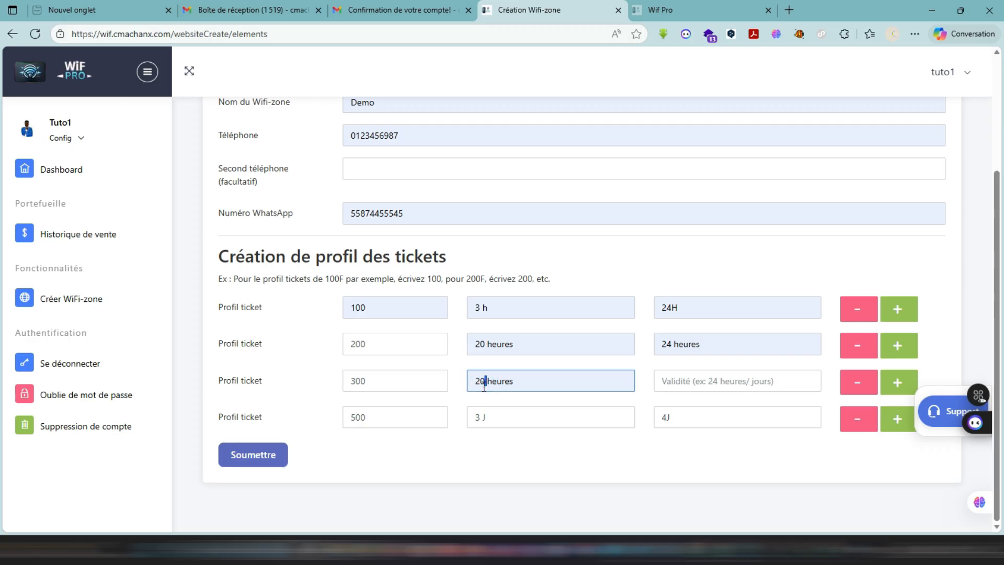
{"action": "key", "text": "BackSpace"}
{"action": "type", "text": "4"}
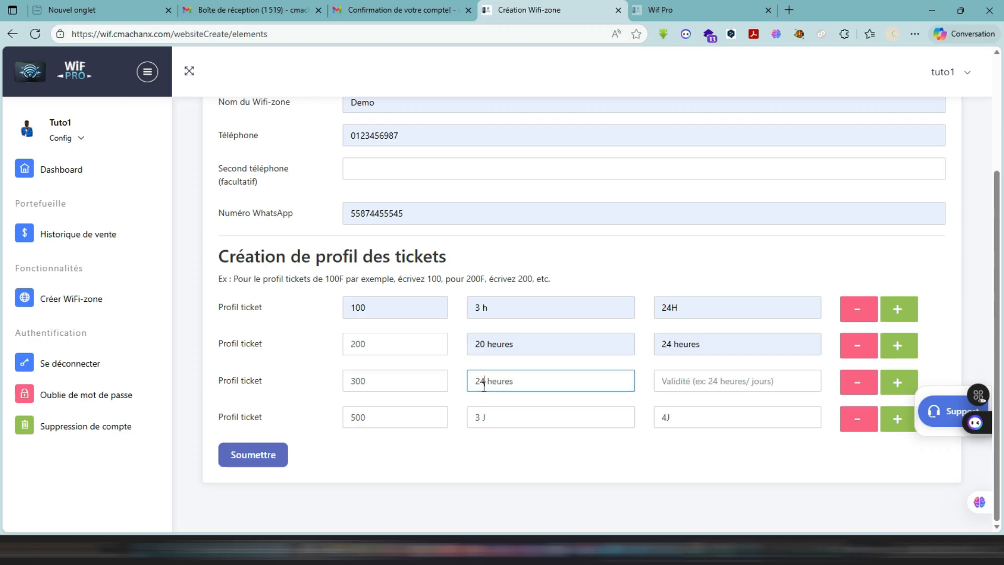
{"action": "left_click", "coordinate": [687, 379]}
{"action": "scroll", "coordinate": [720, 303], "scroll_direction": "down", "scroll_amount": 1}
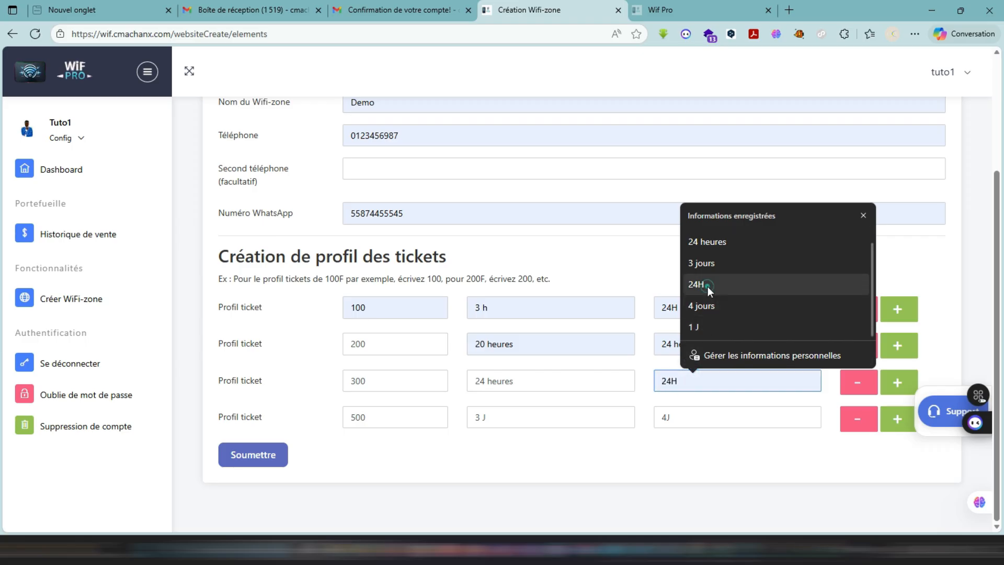
{"action": "left_click", "coordinate": [708, 285]}
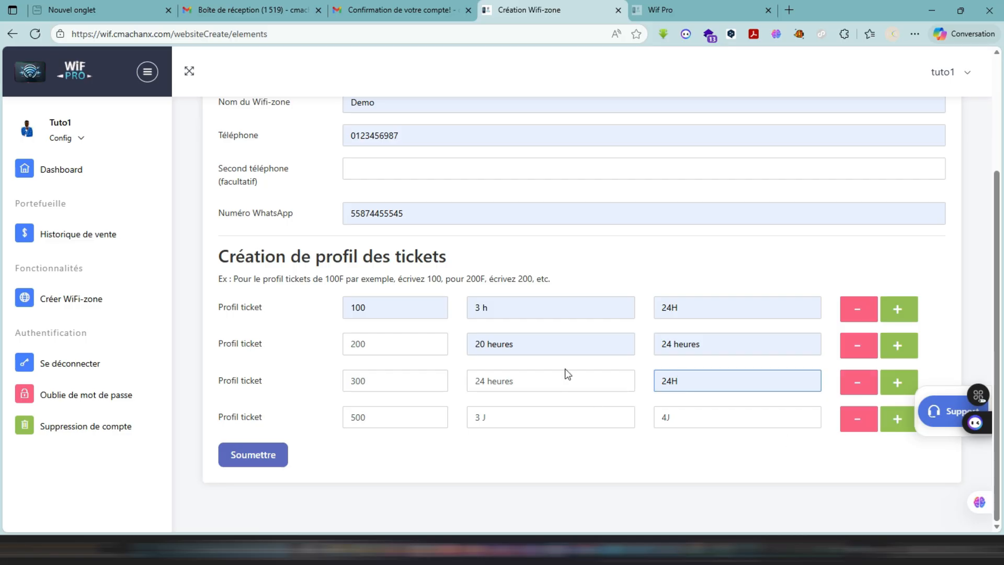
- Submit the Wifi-zone form and review the Demo zone's contact details and available ticket profiles
{"action": "left_click", "coordinate": [245, 464]}
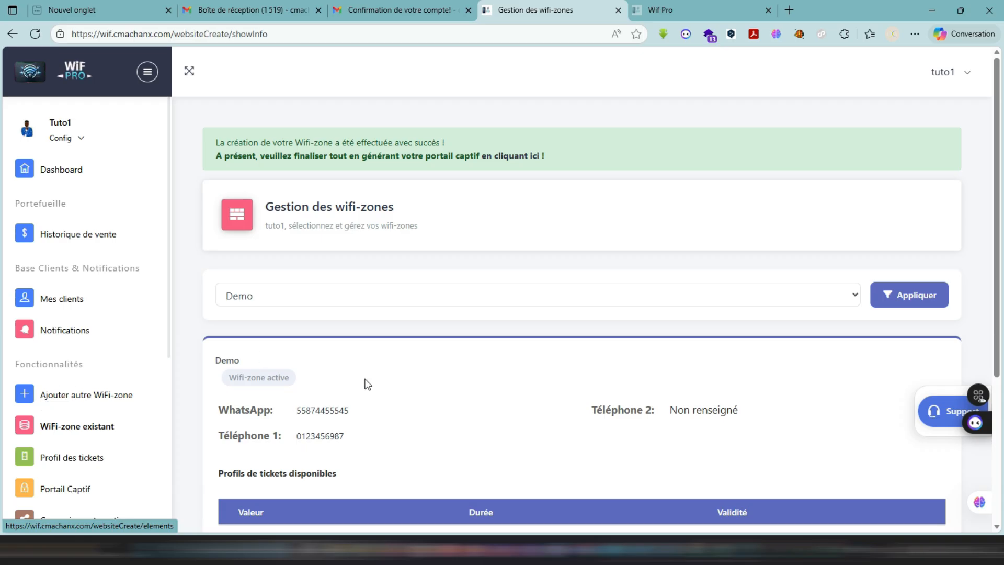
{"action": "scroll", "coordinate": [457, 408], "scroll_direction": "down", "scroll_amount": 4}
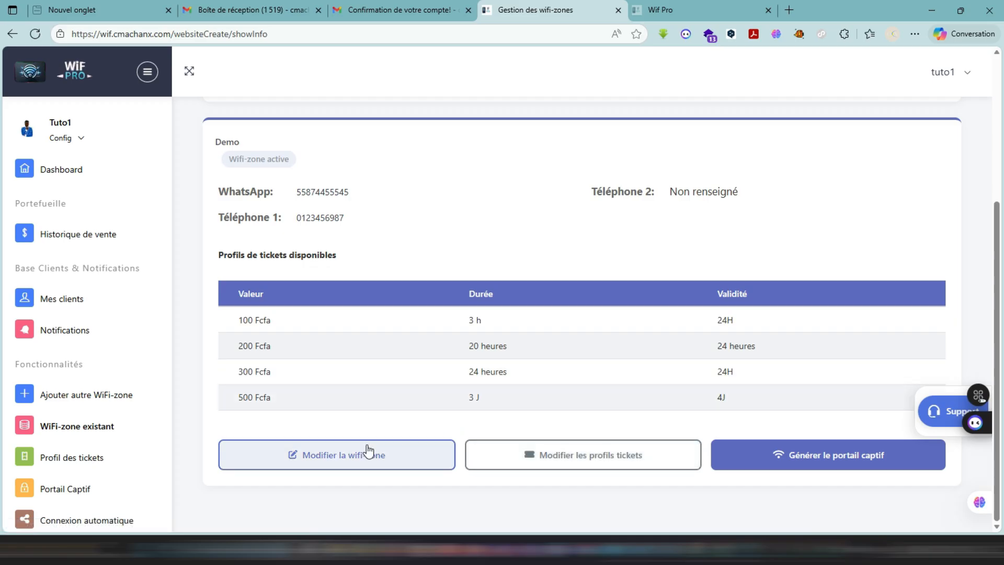
{"action": "left_click", "coordinate": [351, 460]}
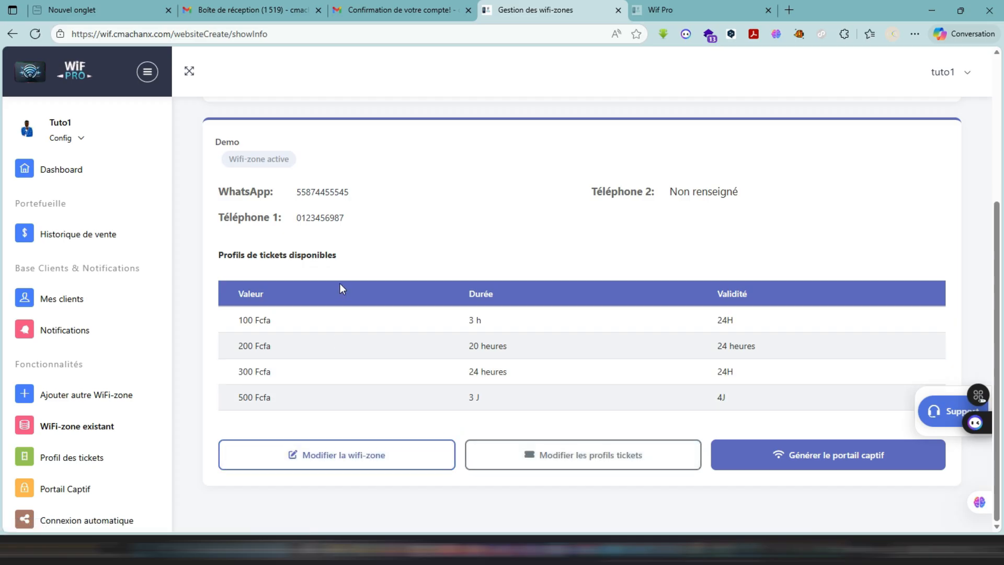
{"action": "scroll", "coordinate": [340, 283], "scroll_direction": "up", "scroll_amount": 1}
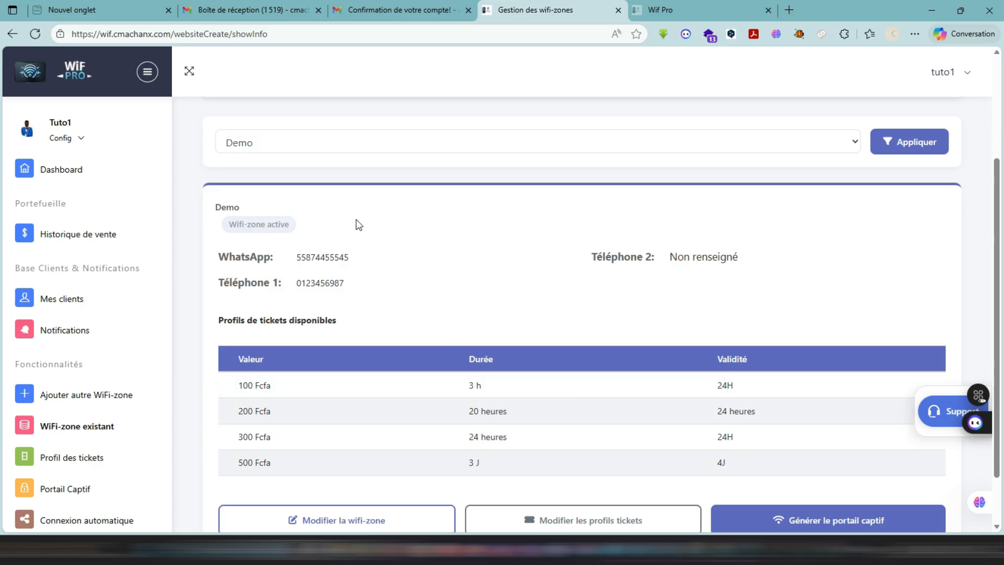
{"action": "scroll", "coordinate": [469, 382], "scroll_direction": "down", "scroll_amount": 1}
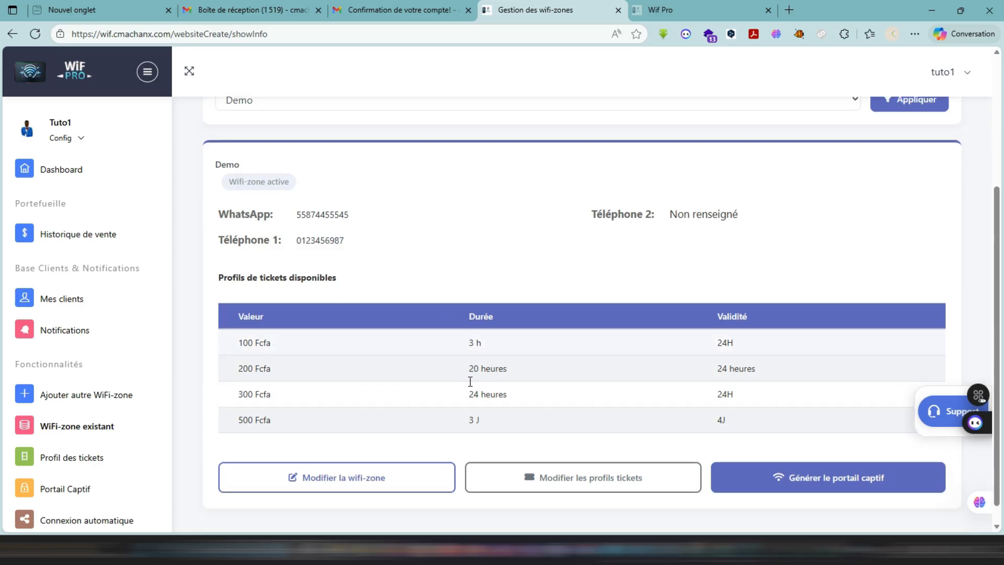
- Generate Demo's captive portal with the type Code uniquement (1 champ) and look over the portal preview
{"action": "left_click", "coordinate": [797, 465]}
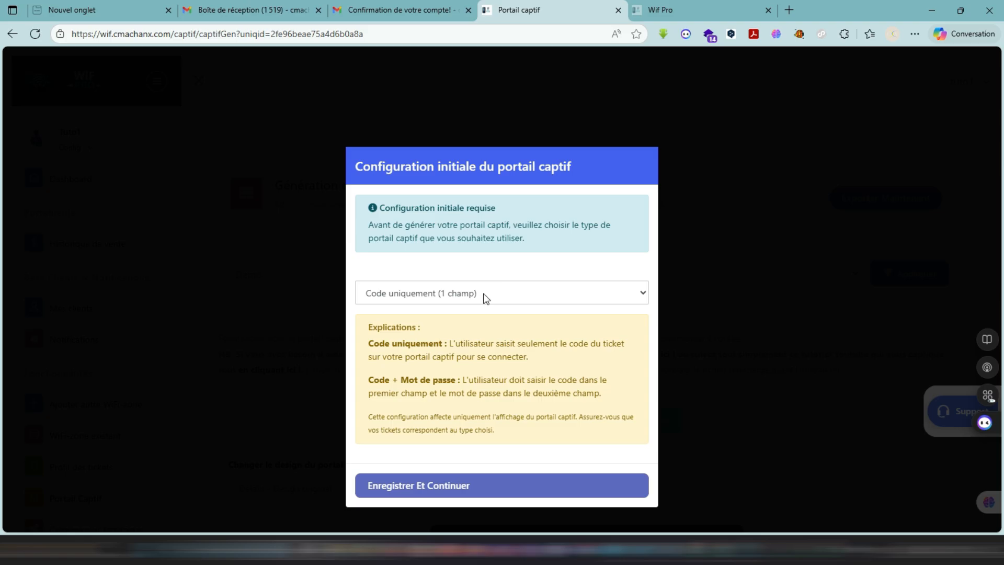
{"action": "left_click", "coordinate": [394, 487]}
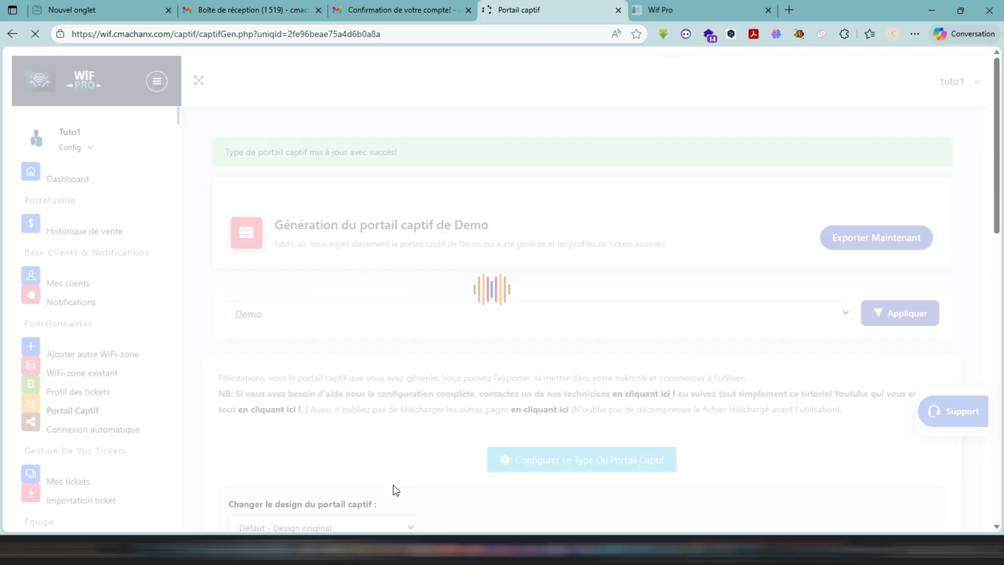
{"action": "scroll", "coordinate": [396, 490], "scroll_direction": "down", "scroll_amount": 3}
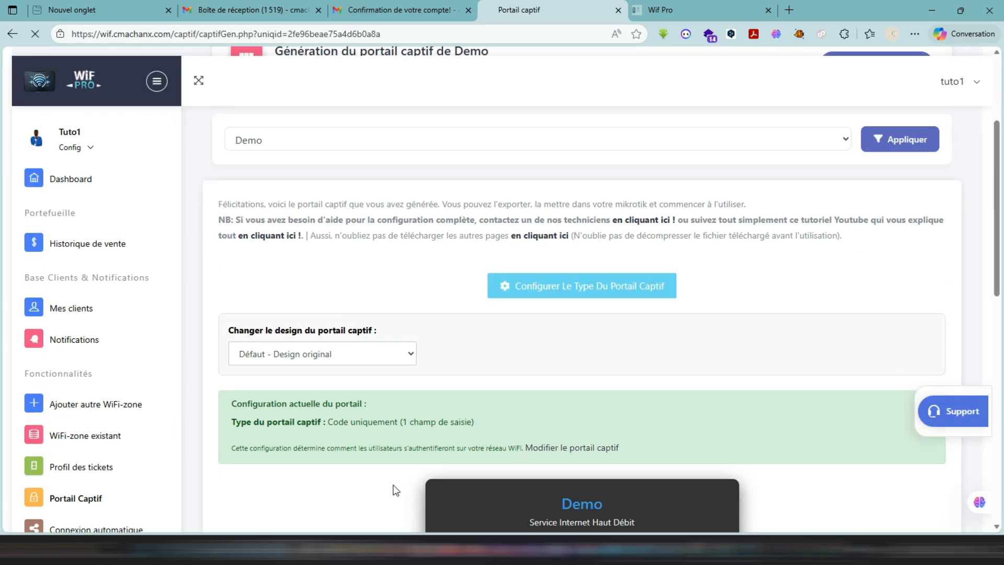
{"action": "scroll", "coordinate": [396, 490], "scroll_direction": "down", "scroll_amount": 8}
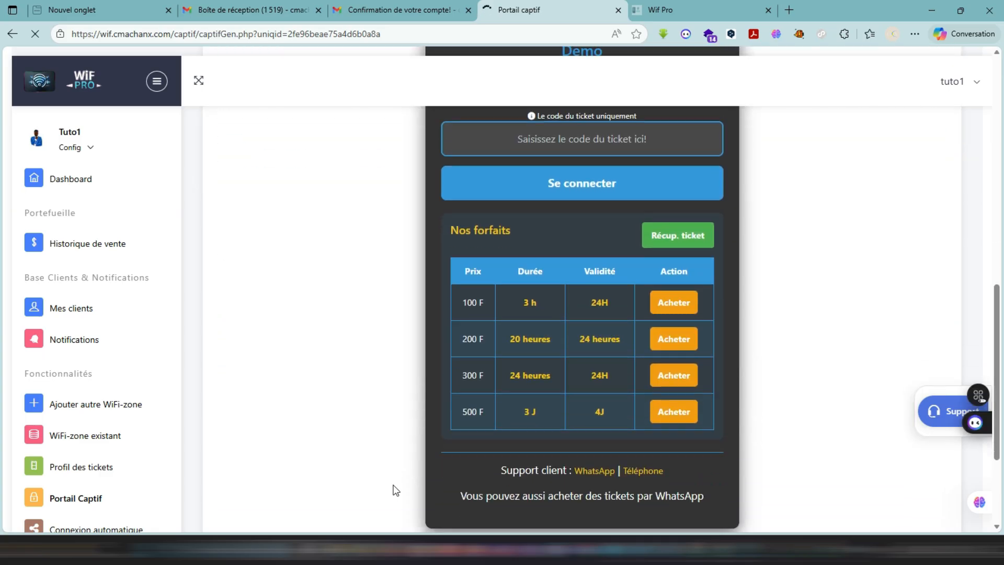
{"action": "scroll", "coordinate": [395, 489], "scroll_direction": "up", "scroll_amount": 4}
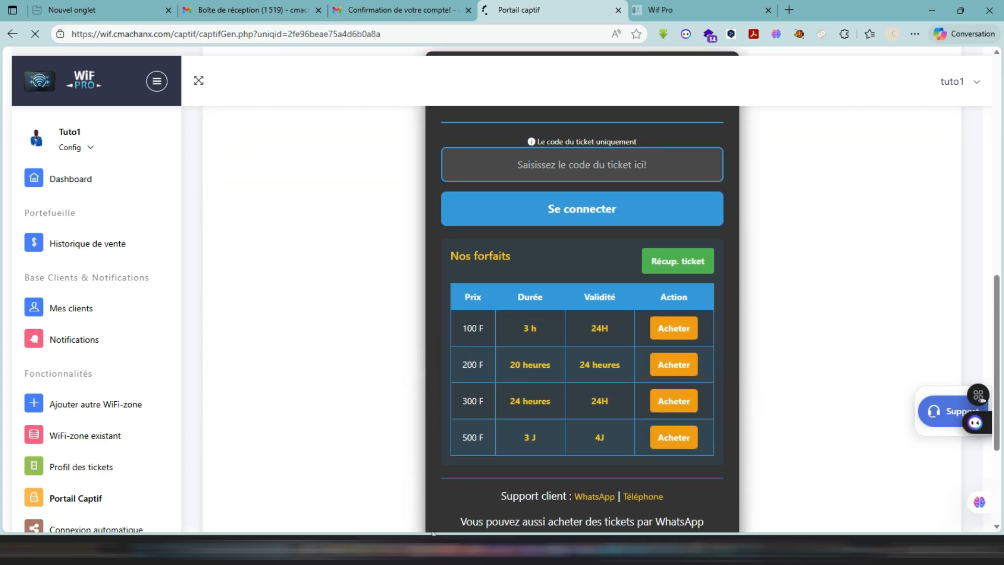
- Change Demo's captive portal type to Code + Mot de passe (2 champs) and save the configuration
{"action": "left_click", "coordinate": [532, 178]}
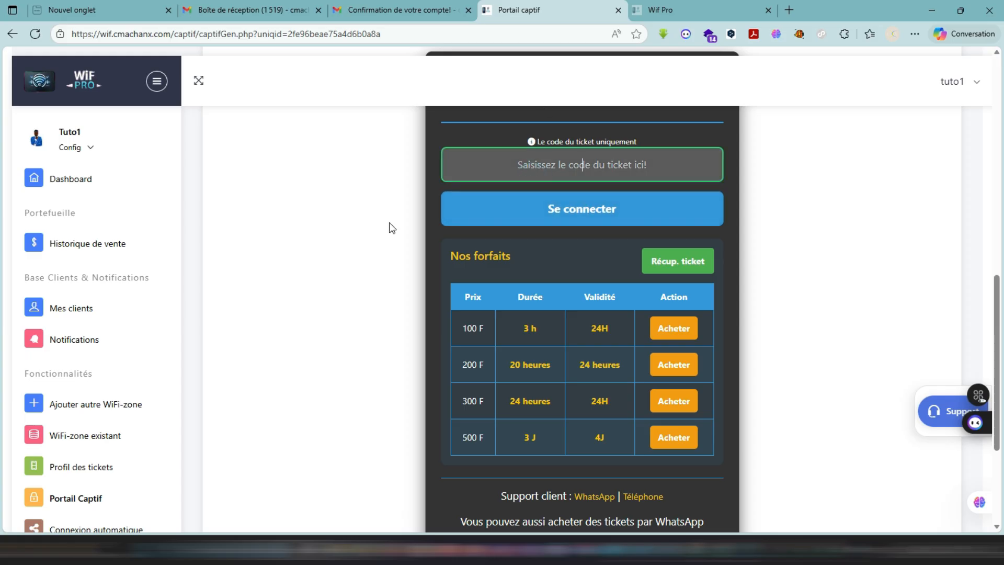
{"action": "scroll", "coordinate": [391, 228], "scroll_direction": "up", "scroll_amount": 6}
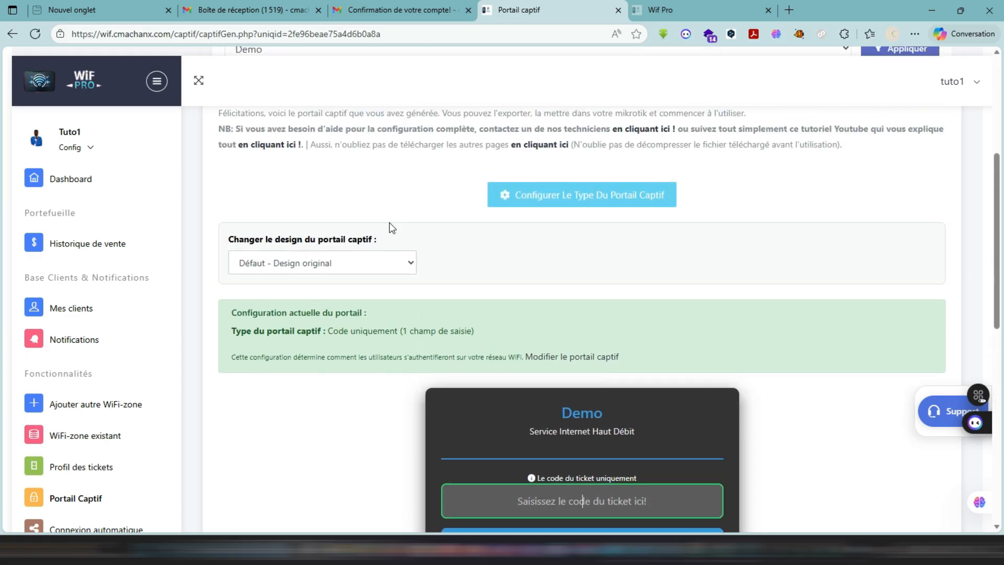
{"action": "left_click", "coordinate": [544, 201]}
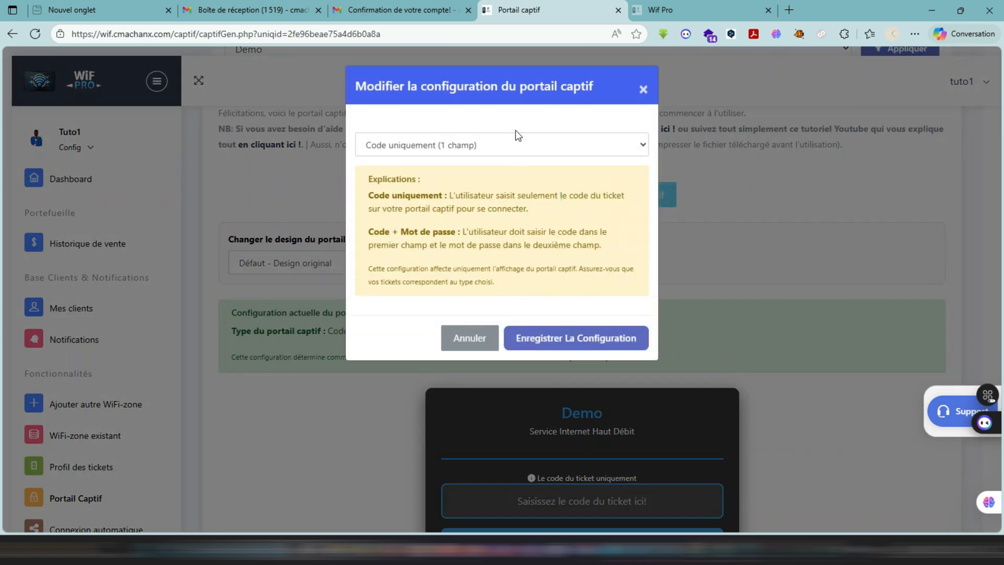
{"action": "left_click", "coordinate": [510, 147]}
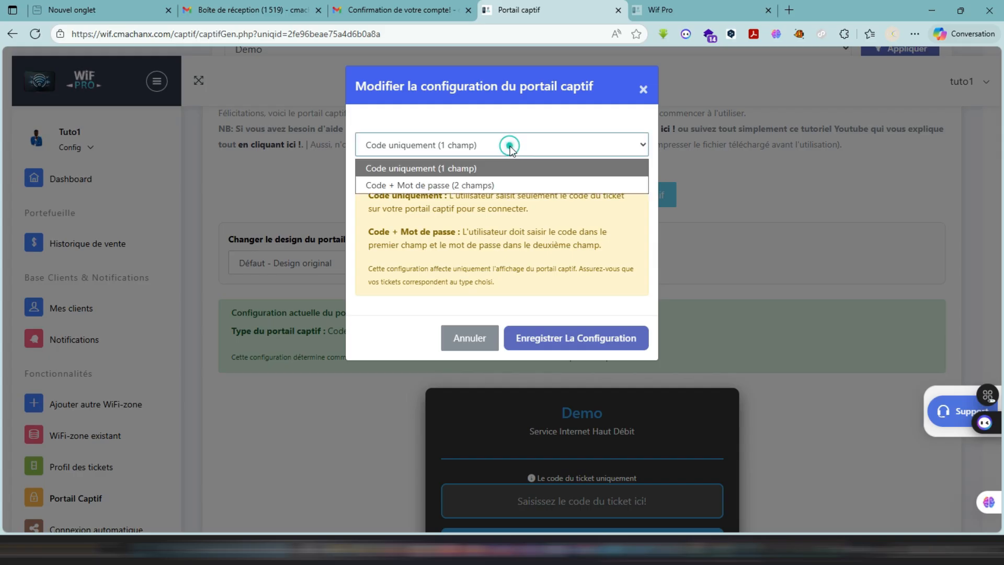
{"action": "left_click", "coordinate": [479, 185]}
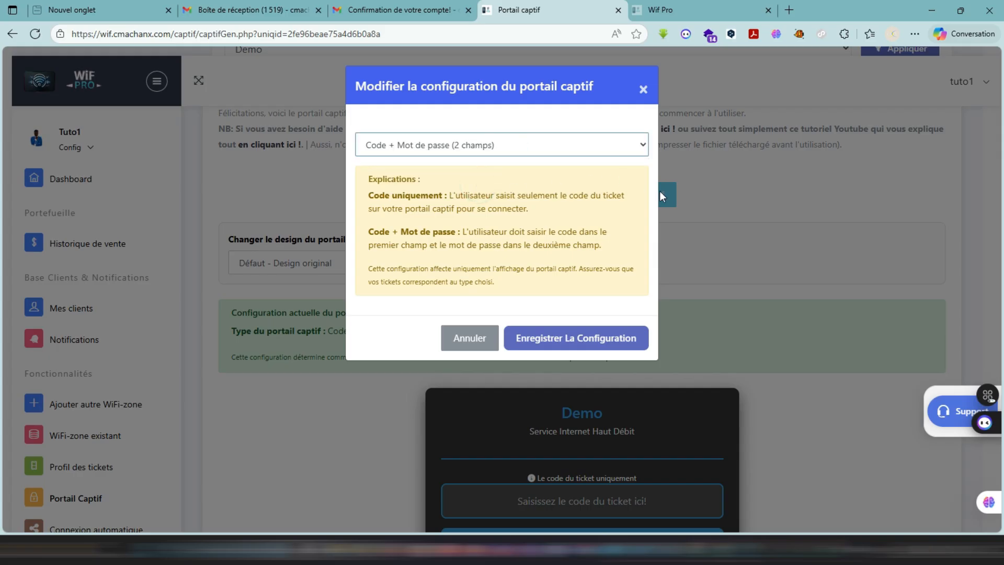
{"action": "left_click", "coordinate": [577, 341]}
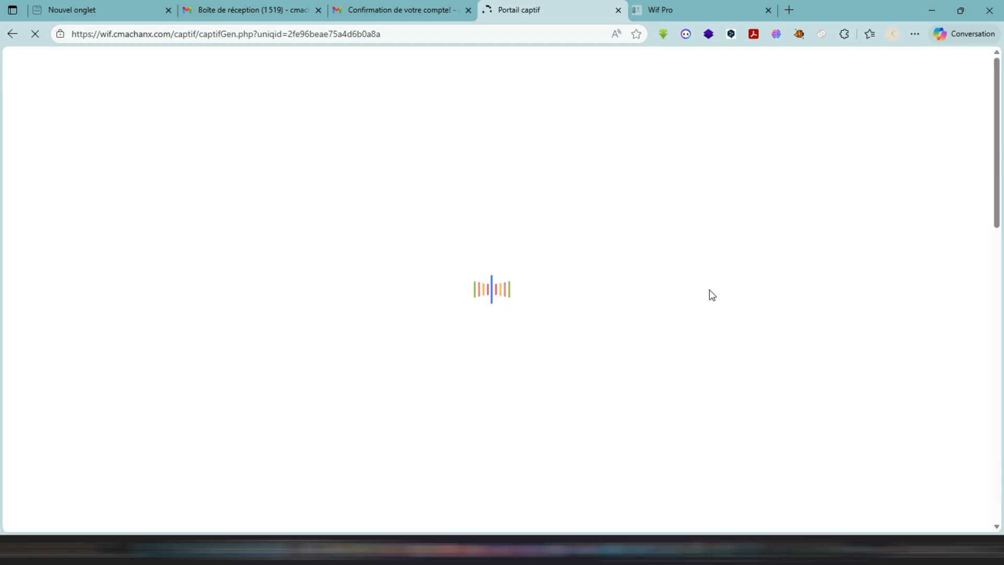
{"action": "scroll", "coordinate": [699, 300], "scroll_direction": "down", "scroll_amount": 4}
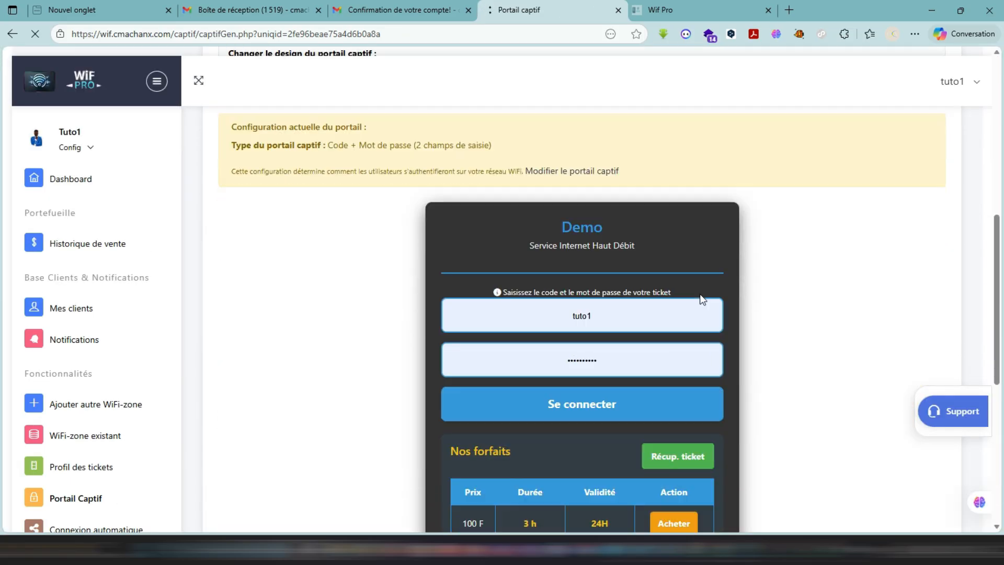
- Switch the captive portal design to Classique - Style épuré pour entreprises, confirm regeneration, and look over the portal preview
{"action": "scroll", "coordinate": [699, 299], "scroll_direction": "up", "scroll_amount": 2}
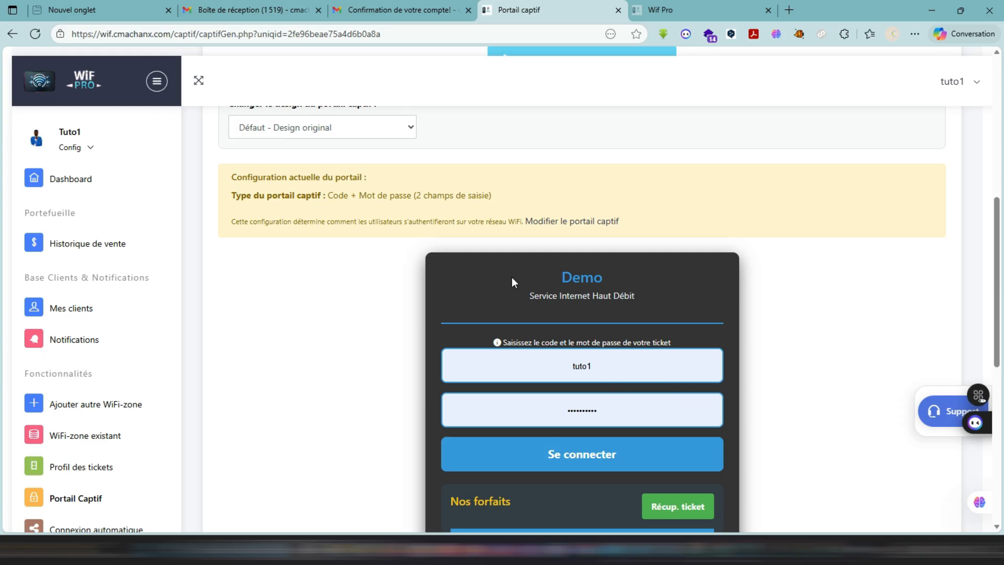
{"action": "scroll", "coordinate": [280, 267], "scroll_direction": "up", "scroll_amount": 2}
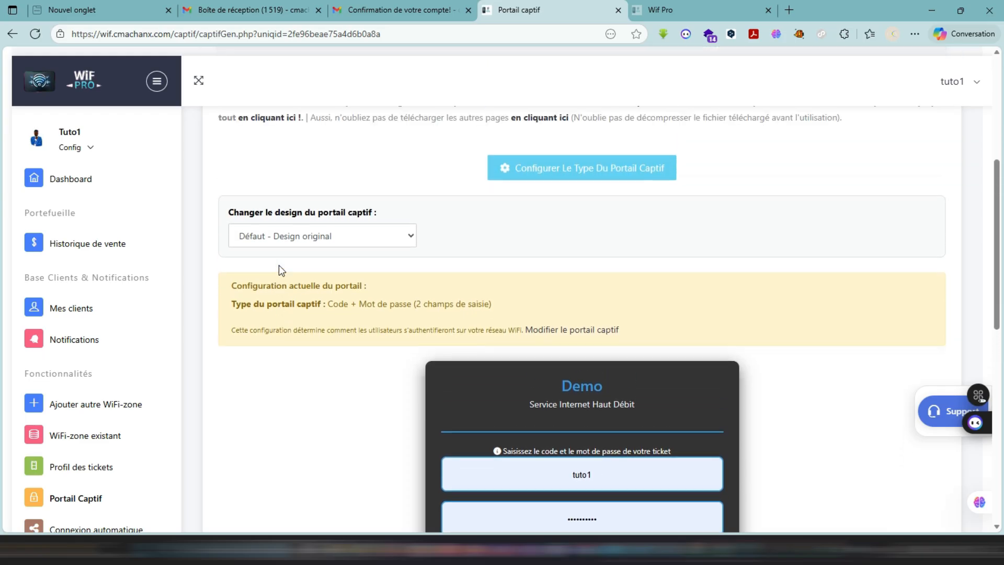
{"action": "left_click", "coordinate": [310, 230]}
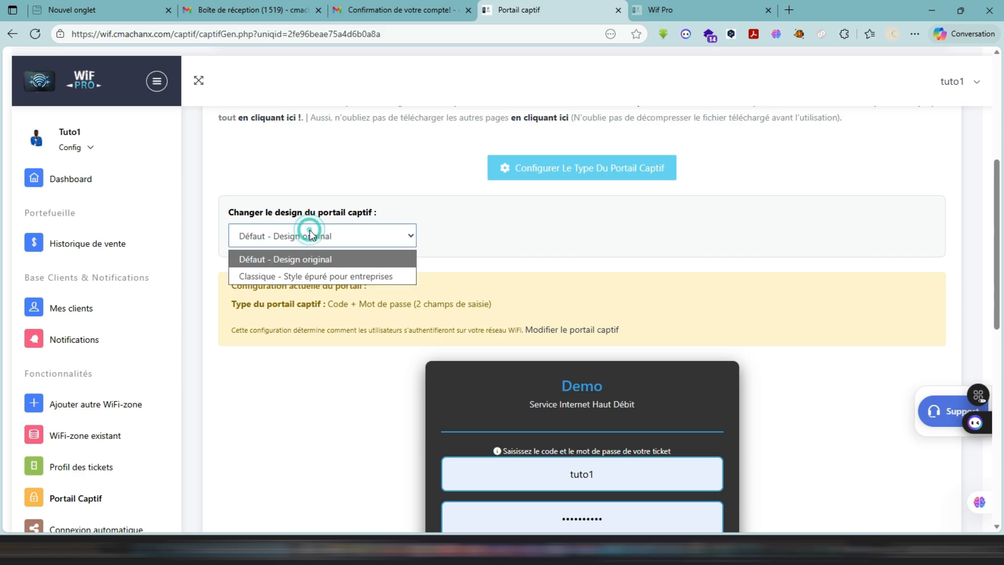
{"action": "left_click", "coordinate": [300, 274]}
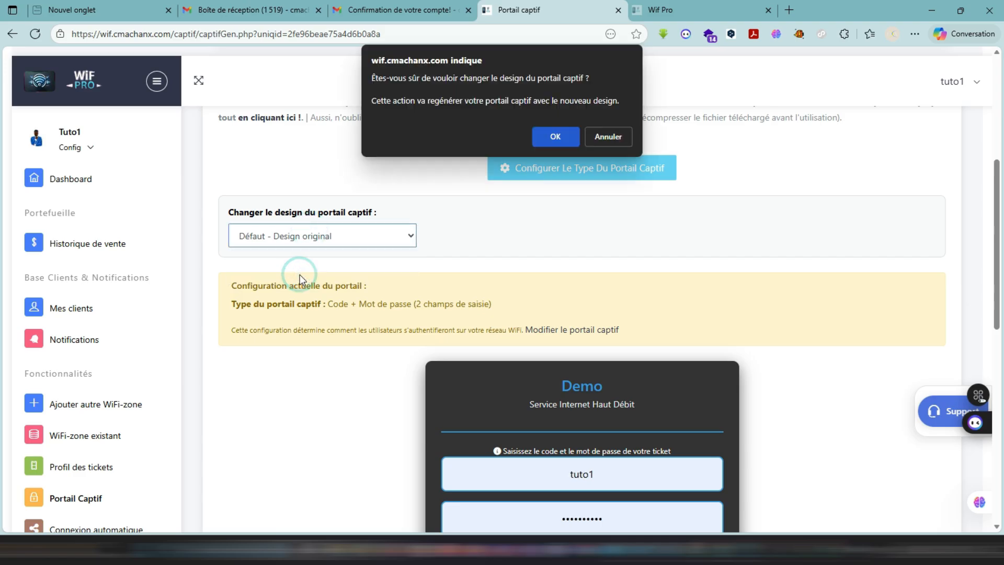
{"action": "left_click", "coordinate": [546, 136]}
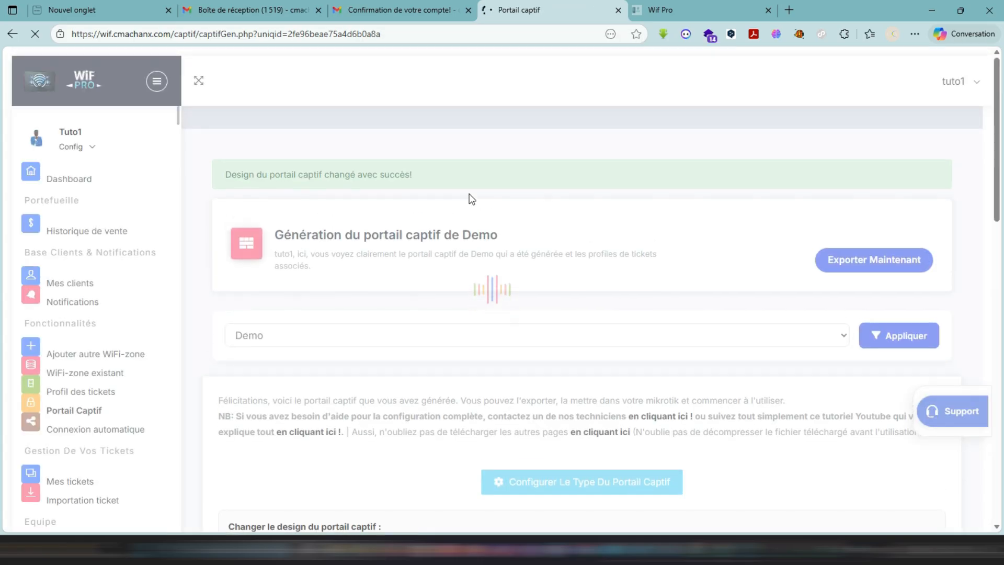
{"action": "scroll", "coordinate": [469, 199], "scroll_direction": "down", "scroll_amount": 7}
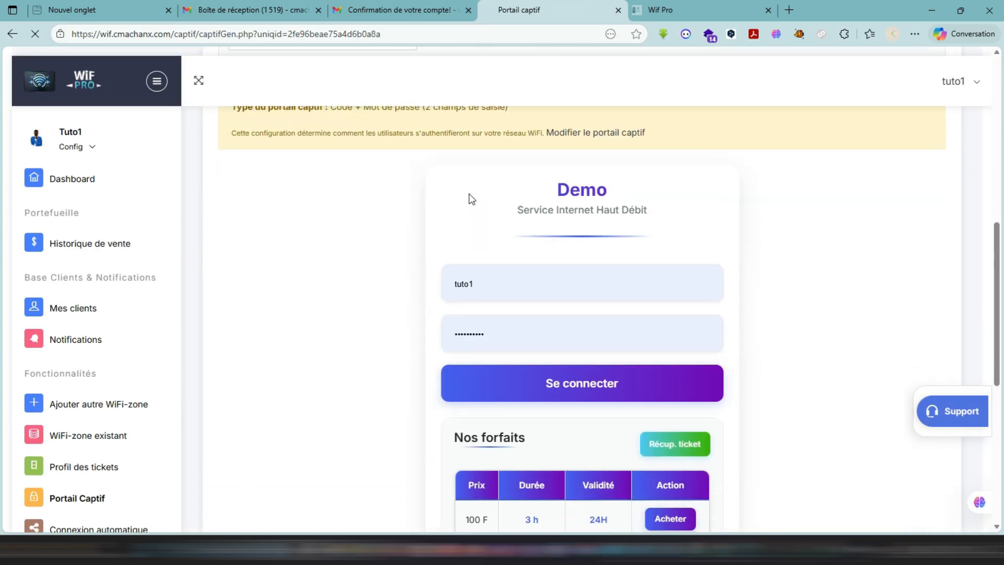
{"action": "scroll", "coordinate": [470, 194], "scroll_direction": "down", "scroll_amount": 3}
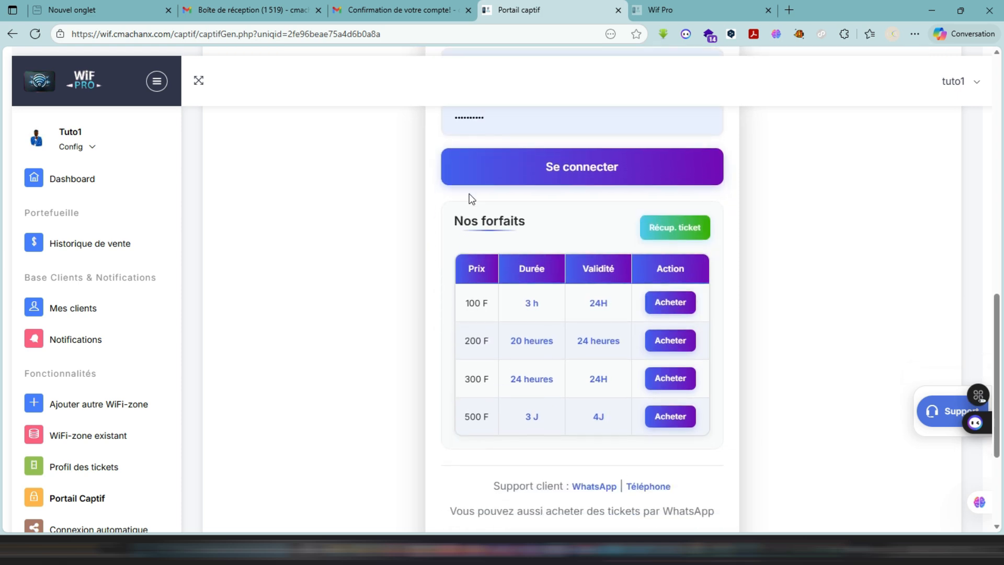
{"action": "scroll", "coordinate": [579, 132], "scroll_direction": "down", "scroll_amount": 2}
{"action": "scroll", "coordinate": [579, 131], "scroll_direction": "down", "scroll_amount": 2}
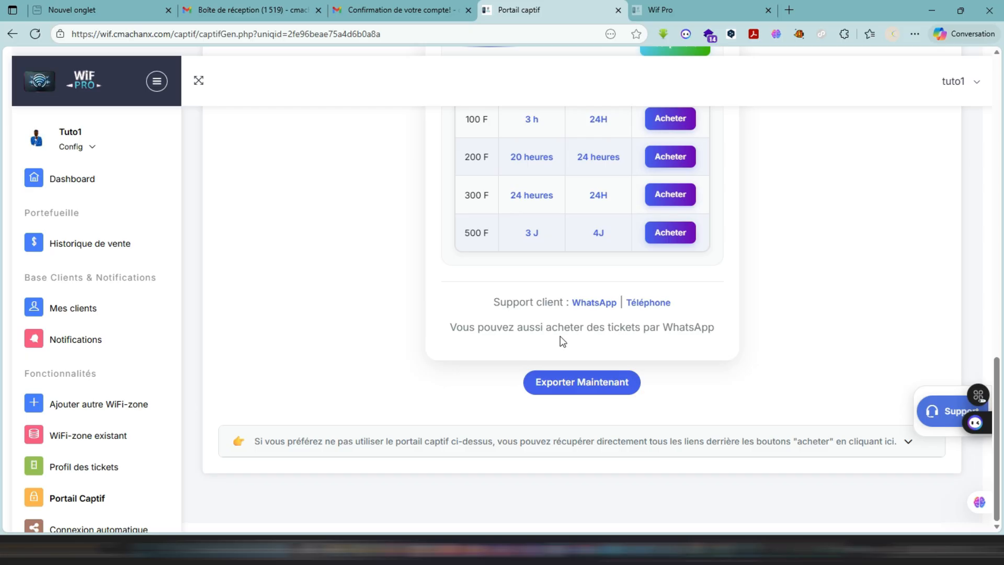
- Start exporting Demo's captive portal as login.html, open its save dialog, and cancel the download
{"action": "left_click", "coordinate": [580, 393]}
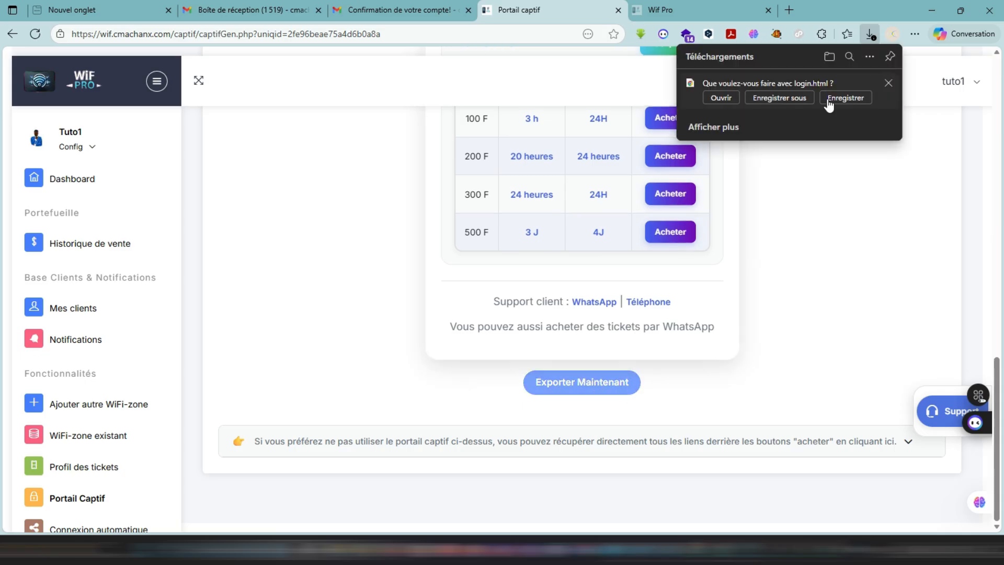
{"action": "scroll", "coordinate": [776, 239], "scroll_direction": "up", "scroll_amount": 15}
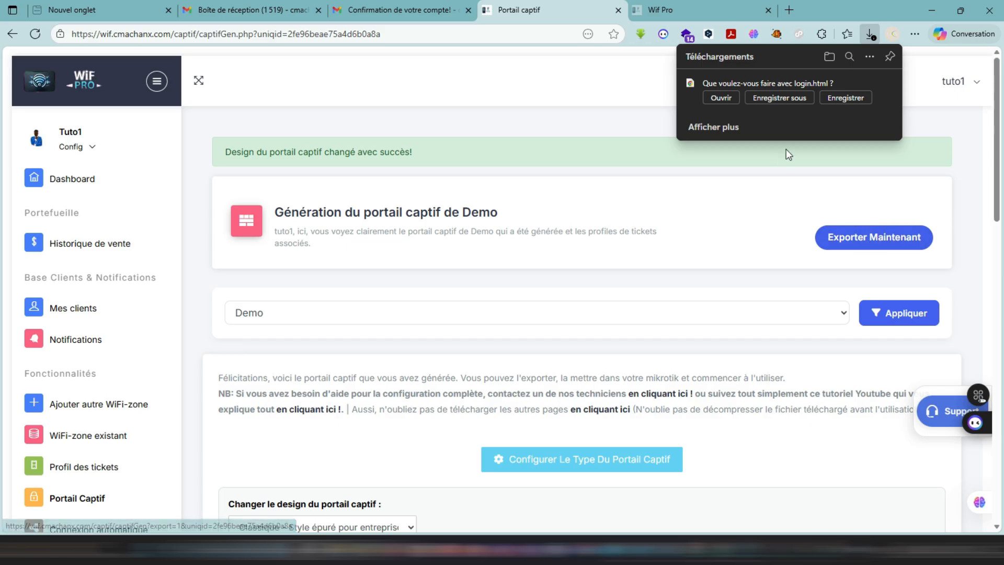
{"action": "left_click", "coordinate": [778, 100]}
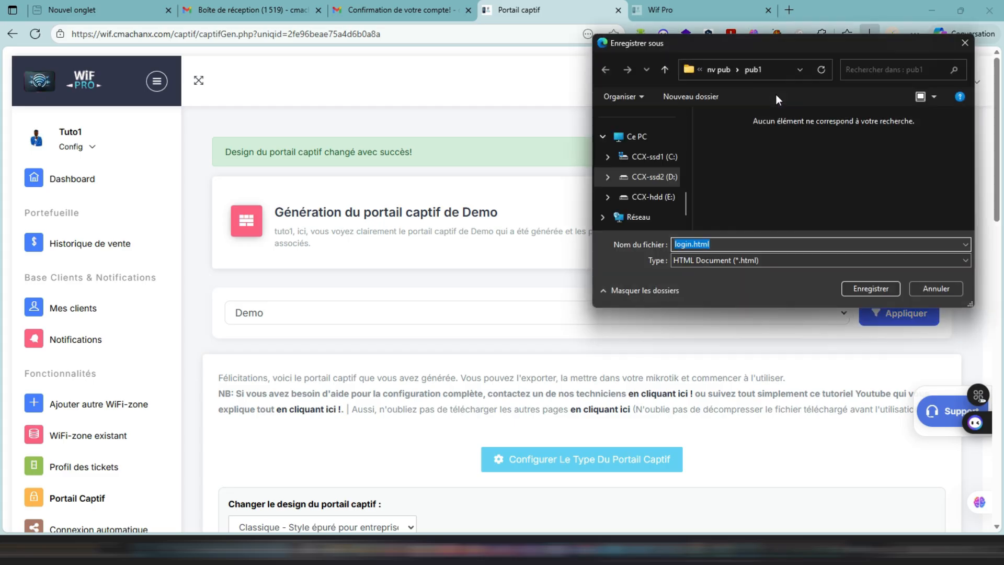
{"action": "left_click", "coordinate": [937, 291]}
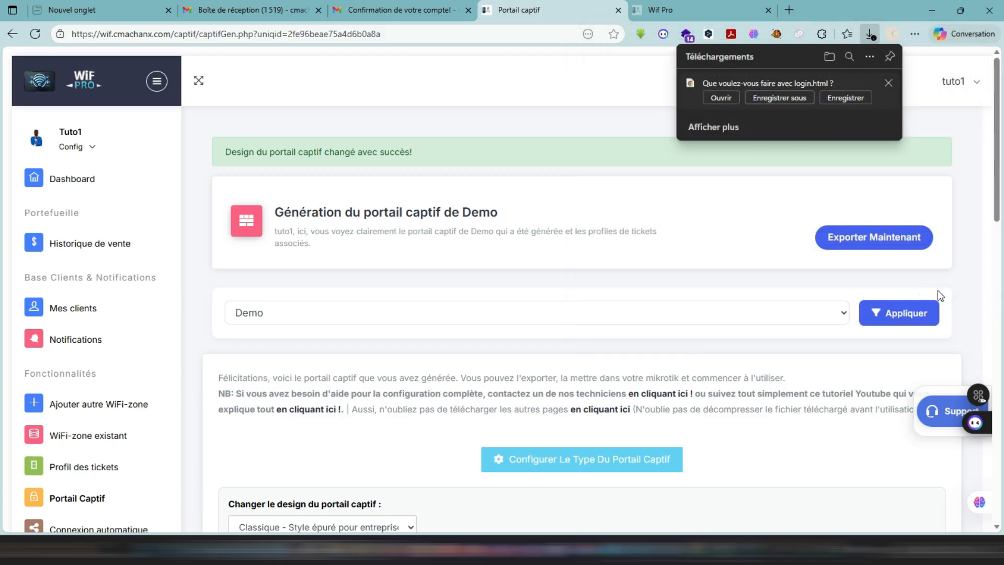
{"action": "left_click", "coordinate": [892, 84]}
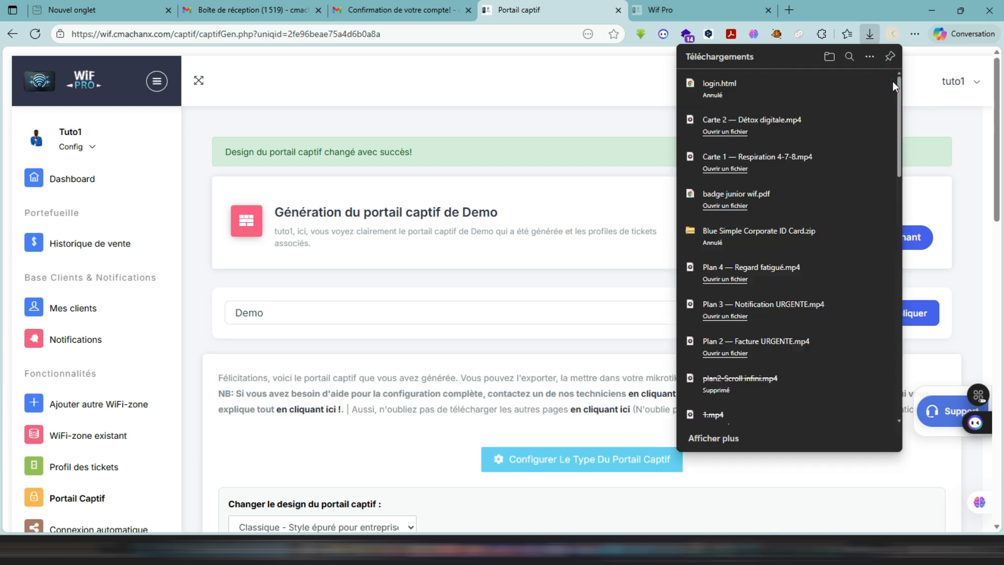
{"action": "left_click", "coordinate": [541, 130]}
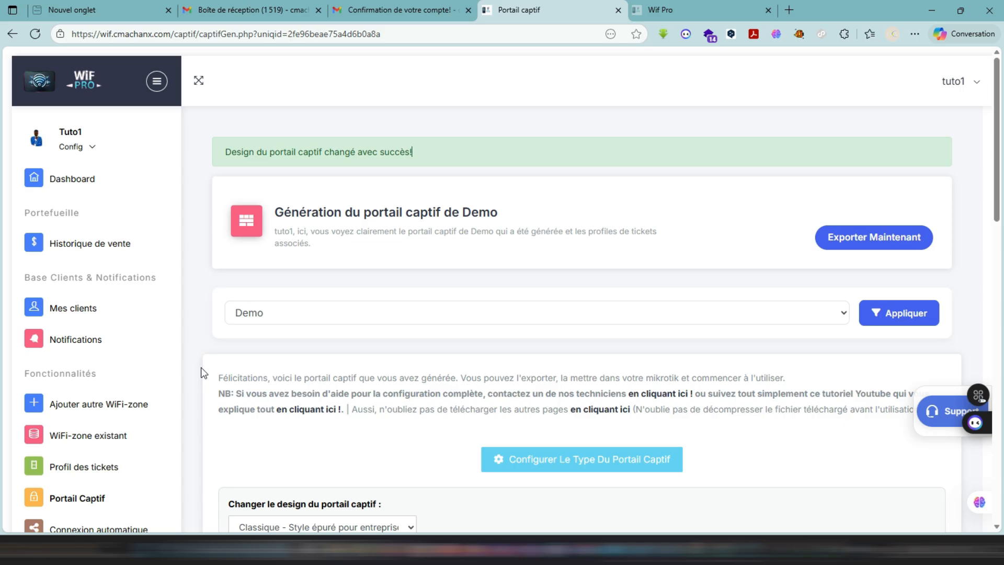
- View the contact options for the support technicians from the portal instructions and close the list
{"action": "scroll", "coordinate": [201, 368], "scroll_direction": "down", "scroll_amount": 2}
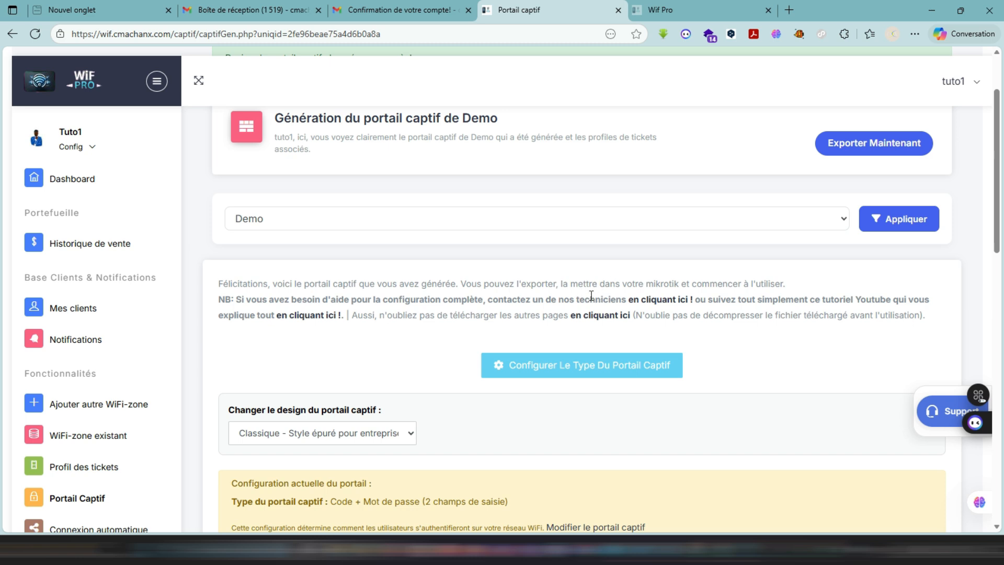
{"action": "left_click", "coordinate": [659, 300]}
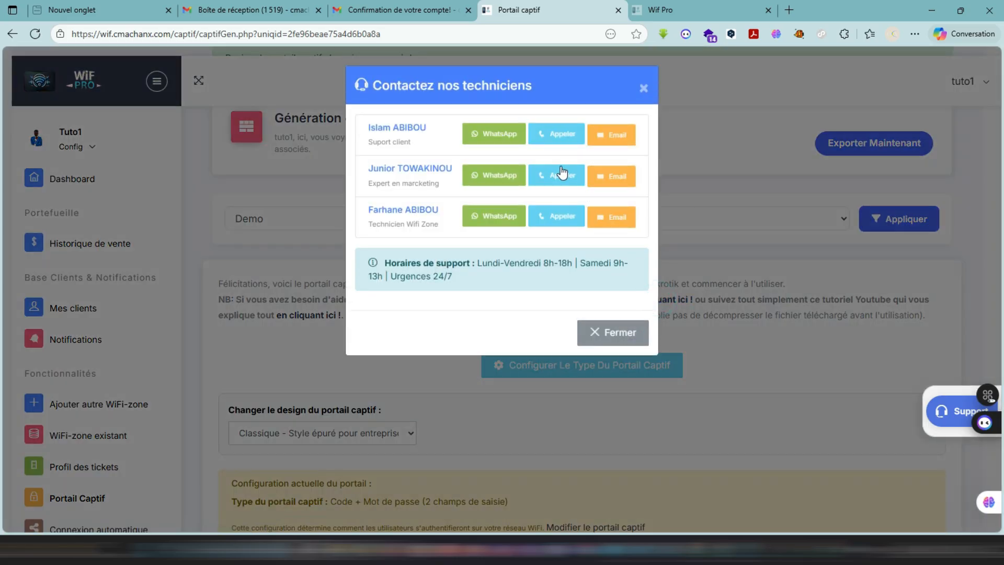
{"action": "left_click", "coordinate": [717, 234]}
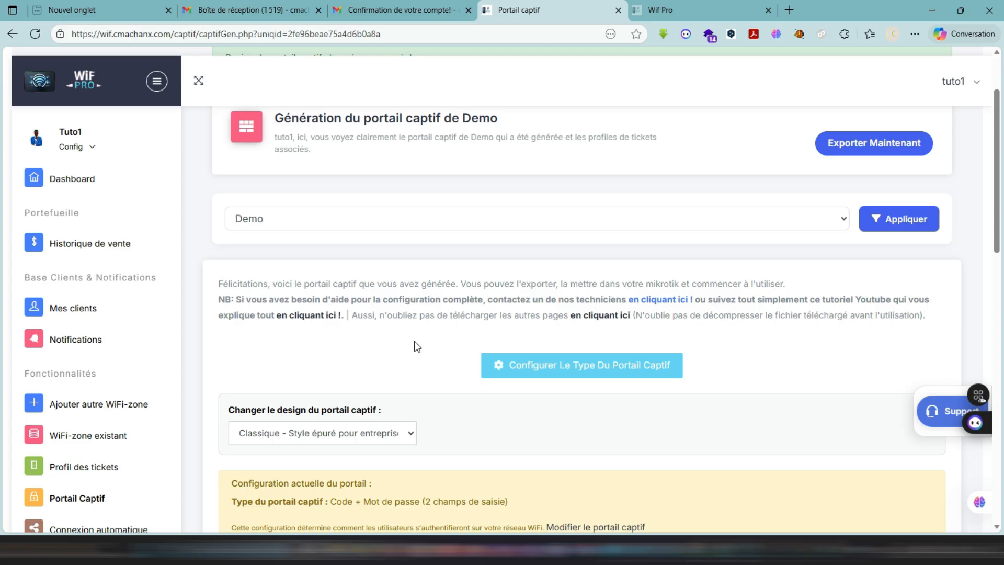
- Request the other portal pages as hotspot_tout.zip and view the customer support contact channels
{"action": "left_click", "coordinate": [590, 316]}
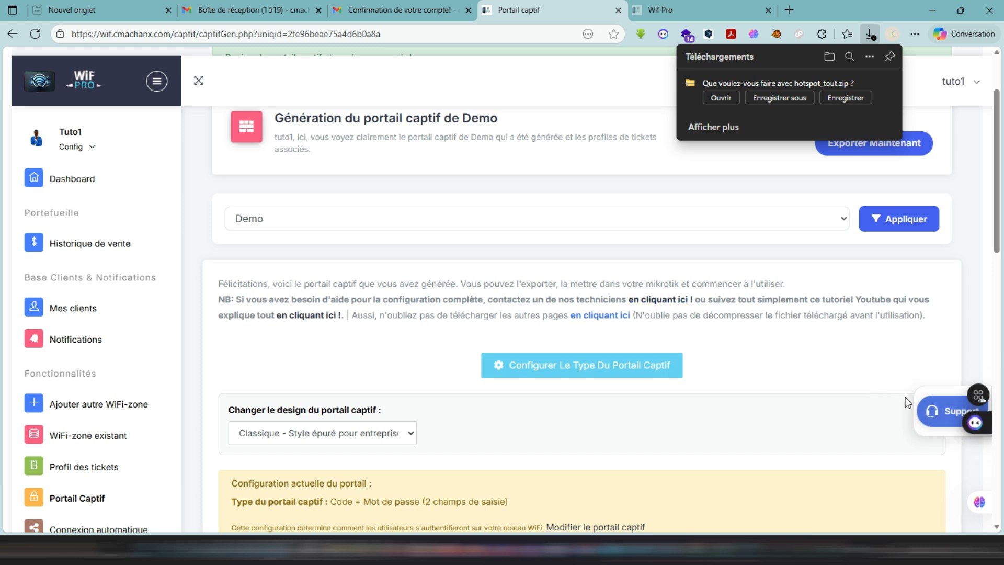
{"action": "left_click", "coordinate": [944, 411]}
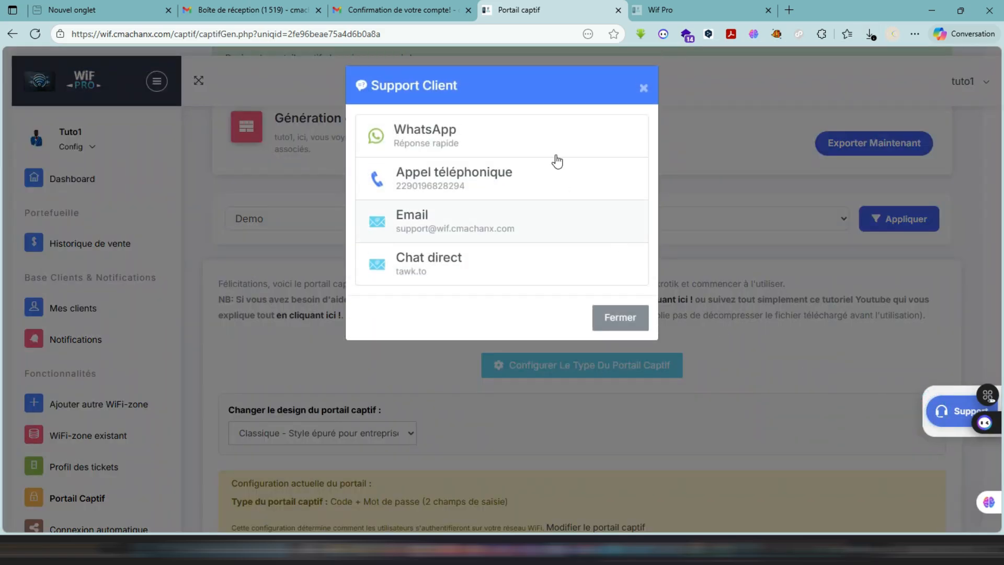
{"action": "left_click", "coordinate": [715, 83]}
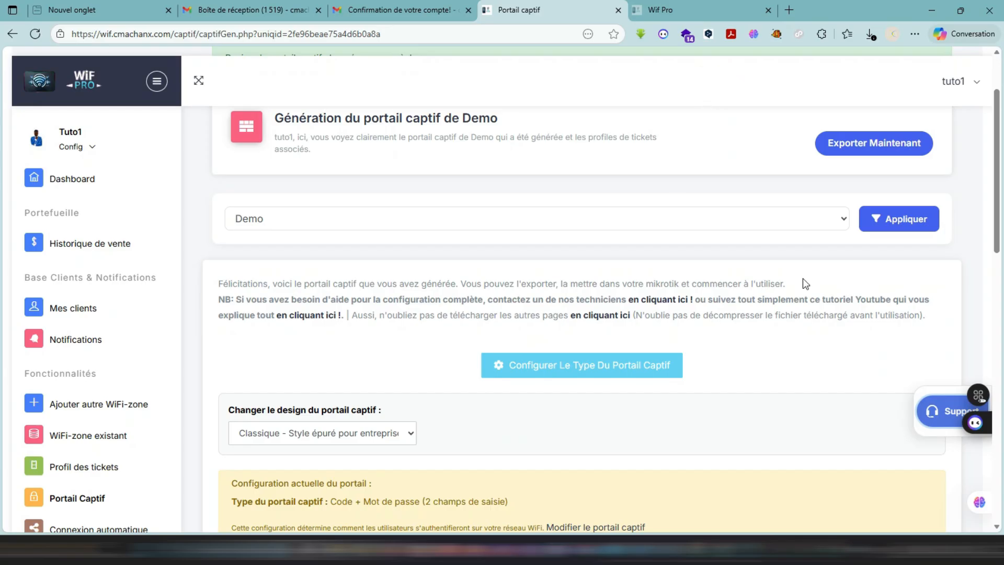
- Review Demo's portal instructions and current configuration, and check the available portal designs without changing the selection
{"action": "scroll", "coordinate": [736, 302], "scroll_direction": "up", "scroll_amount": 2}
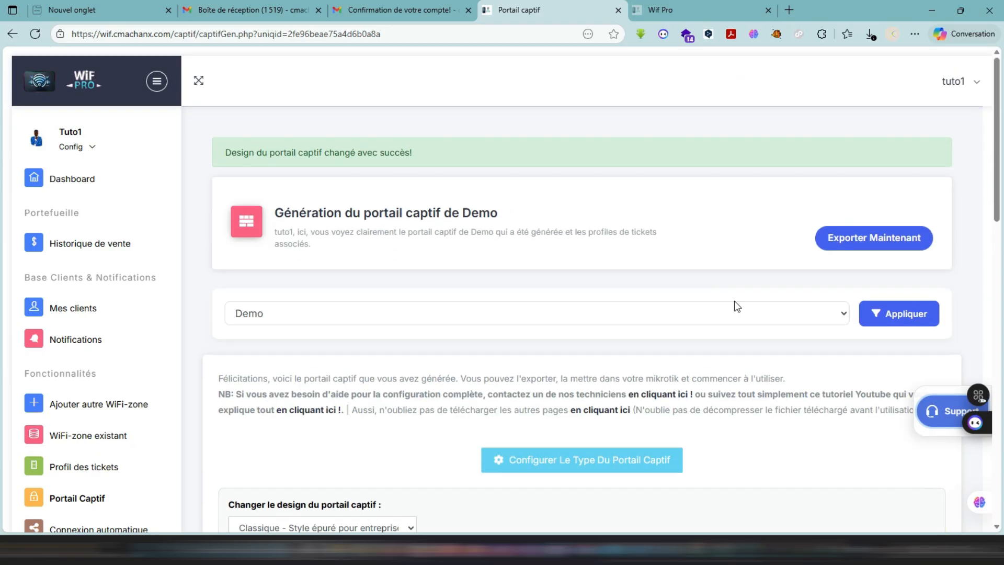
{"action": "scroll", "coordinate": [734, 302], "scroll_direction": "down", "scroll_amount": 3}
{"action": "scroll", "coordinate": [737, 306], "scroll_direction": "down", "scroll_amount": 7}
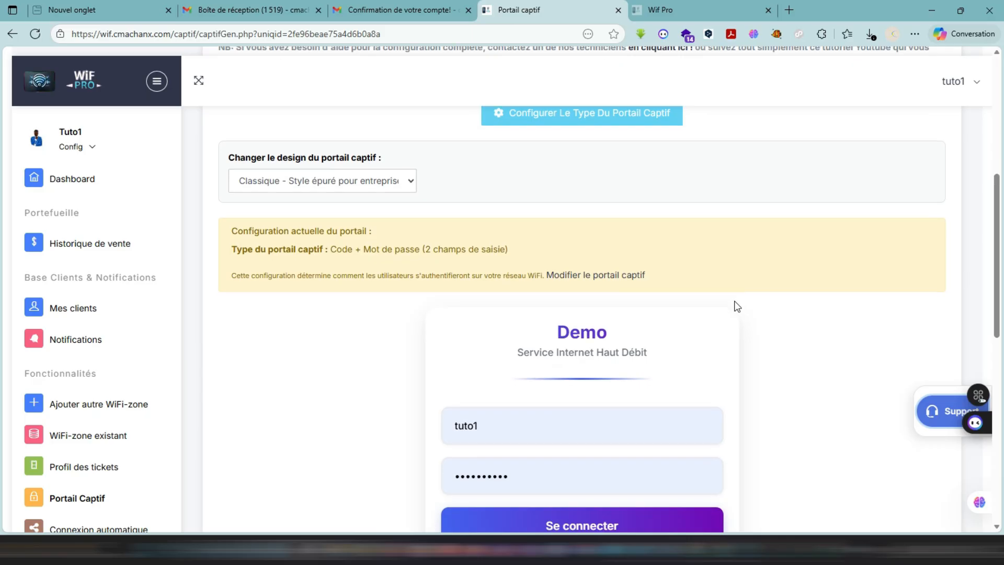
{"action": "scroll", "coordinate": [735, 301], "scroll_direction": "up", "scroll_amount": 6}
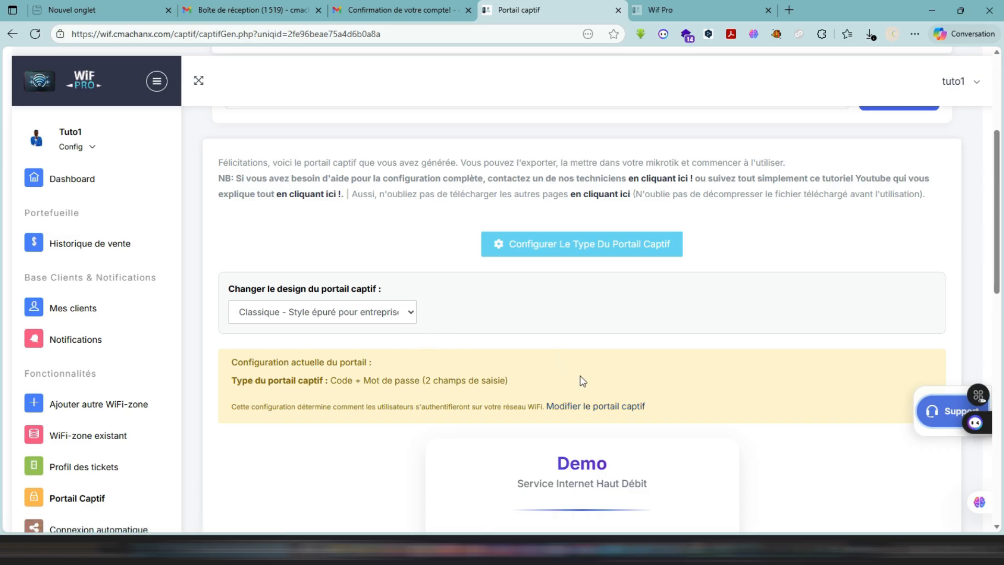
{"action": "left_click", "coordinate": [374, 319]}
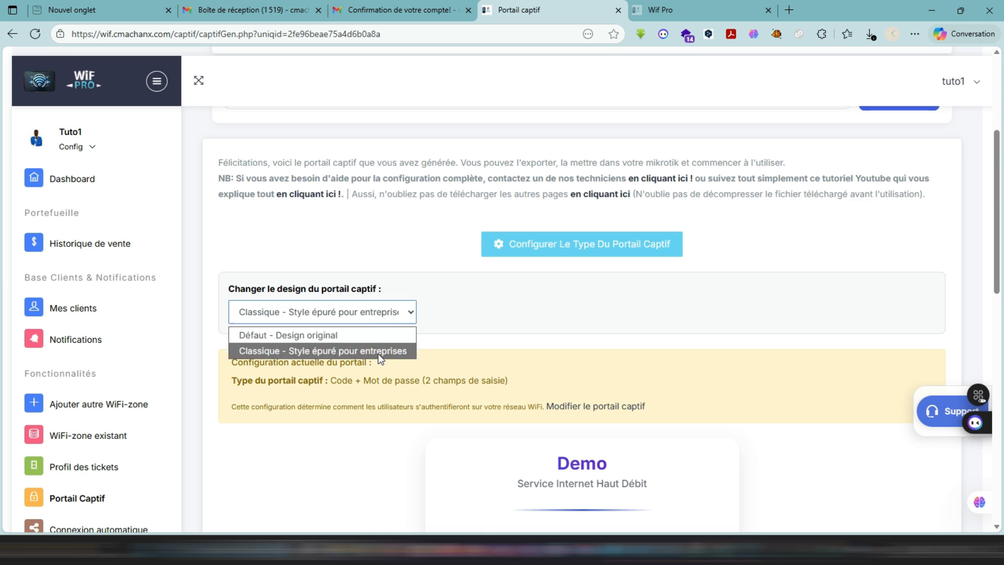
{"action": "left_click", "coordinate": [472, 334]}
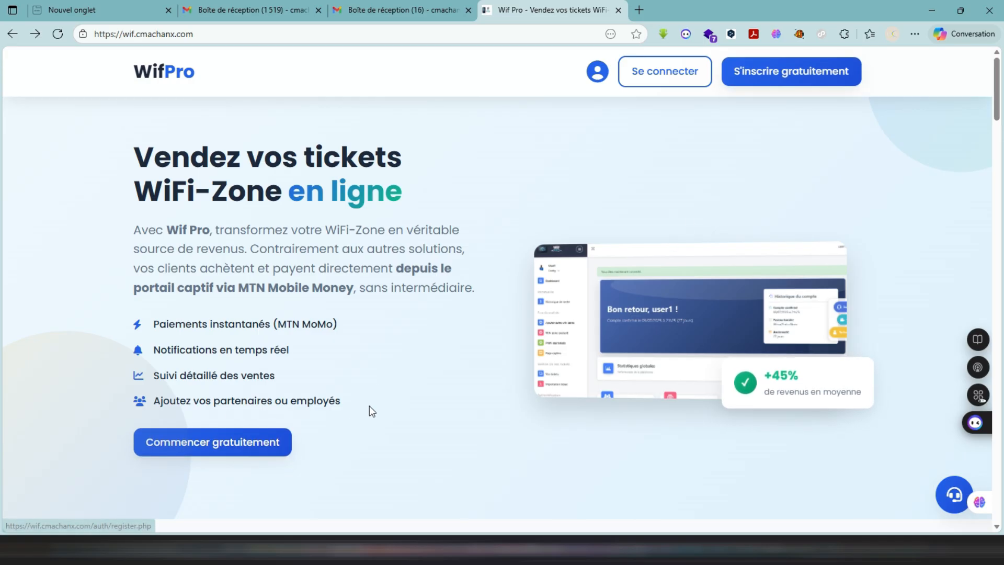
- Look through the feature descriptions and the Forfait Standard pricing on the public WiF Pro home page
{"action": "scroll", "coordinate": [369, 387], "scroll_direction": "down", "scroll_amount": 15}
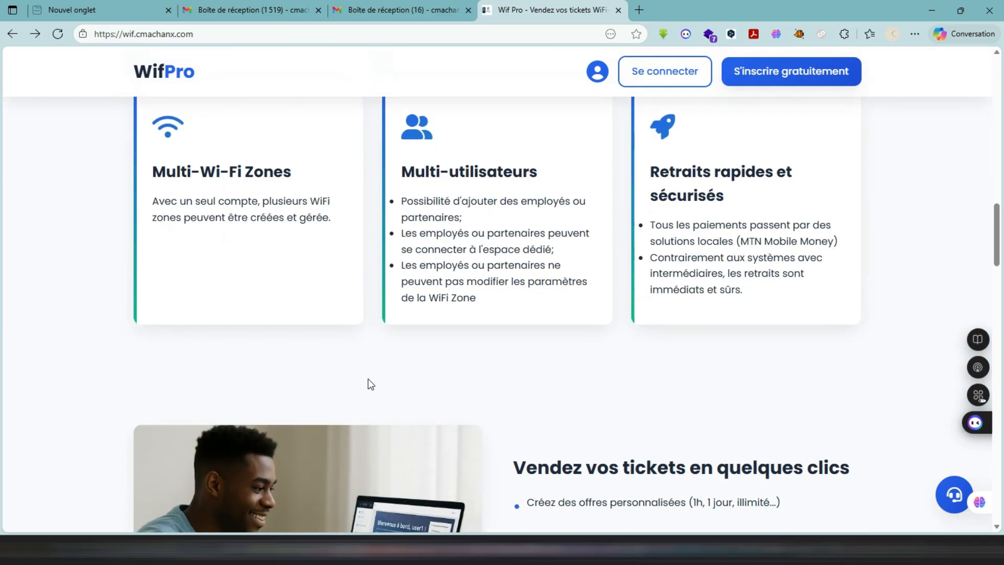
{"action": "scroll", "coordinate": [369, 384], "scroll_direction": "down", "scroll_amount": 20}
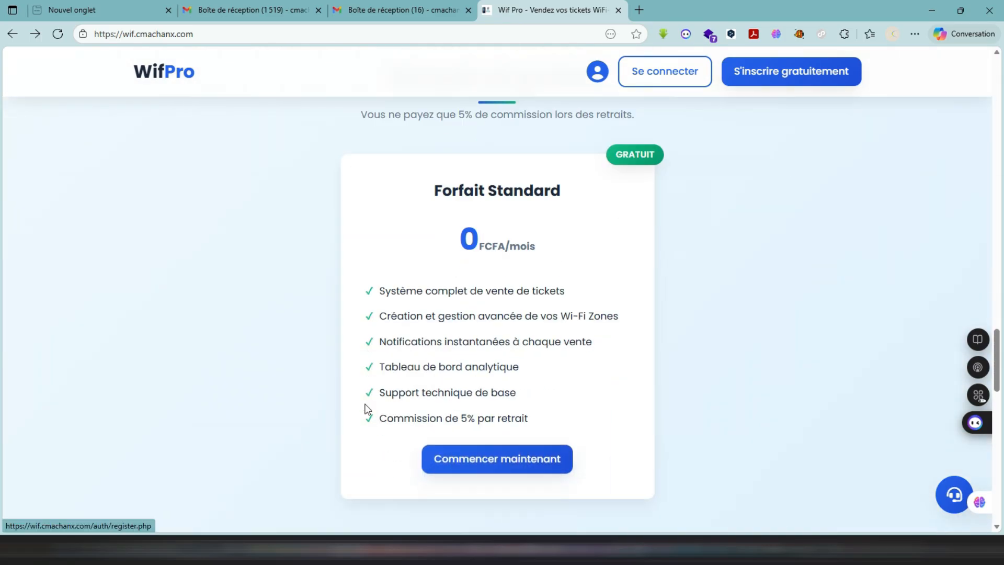
{"action": "scroll", "coordinate": [408, 322], "scroll_direction": "up", "scroll_amount": 3}
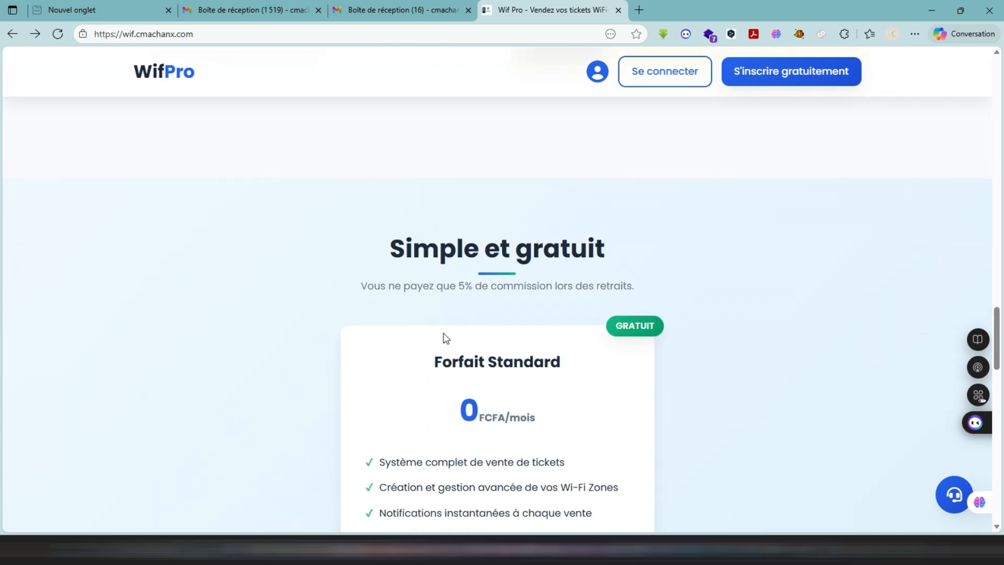
- Start a new account registration from the Forfait Standard offer
{"action": "scroll", "coordinate": [444, 337], "scroll_direction": "down", "scroll_amount": 6}
{"action": "scroll", "coordinate": [444, 341], "scroll_direction": "up", "scroll_amount": 1}
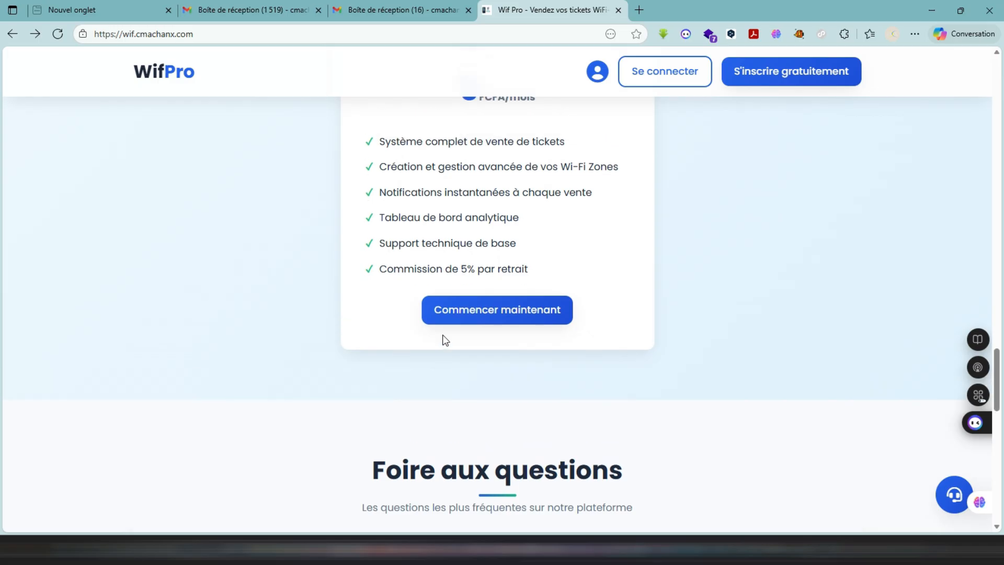
{"action": "left_click", "coordinate": [476, 313]}
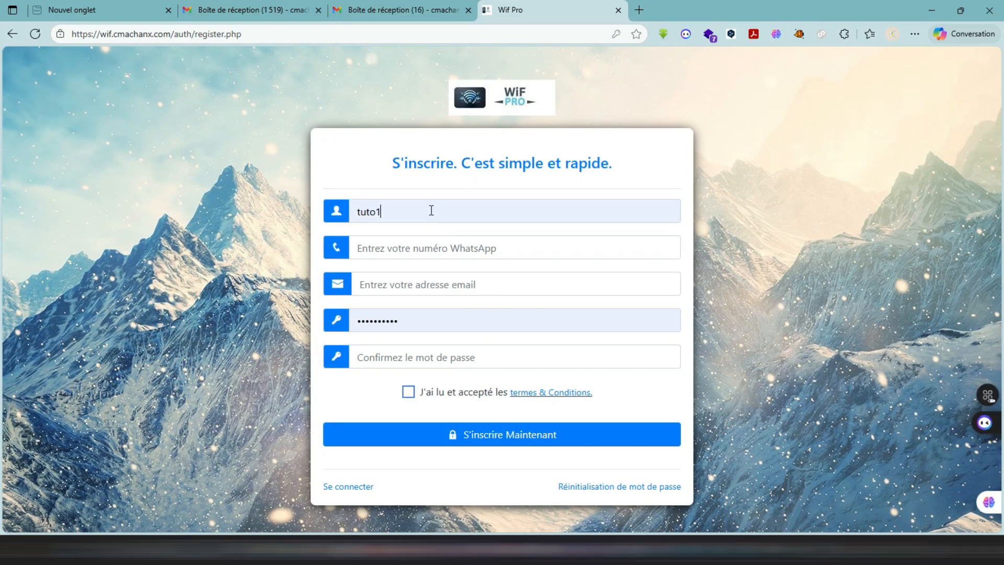
- Fill in the registration form's WhatsApp number and email address from the saved contact information, keeping tuto1 as the username
{"action": "left_click", "coordinate": [432, 210]}
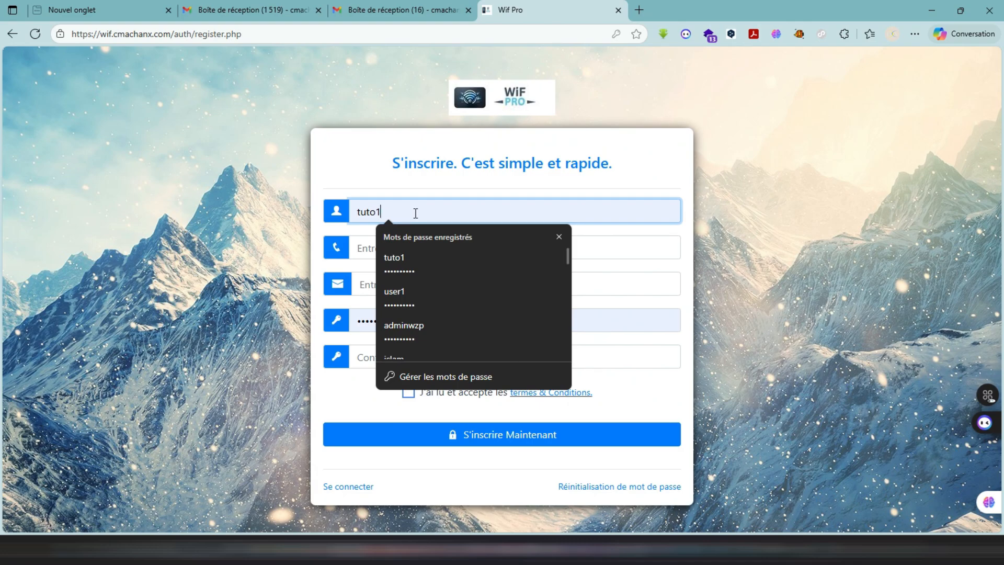
{"action": "left_click", "coordinate": [358, 150]}
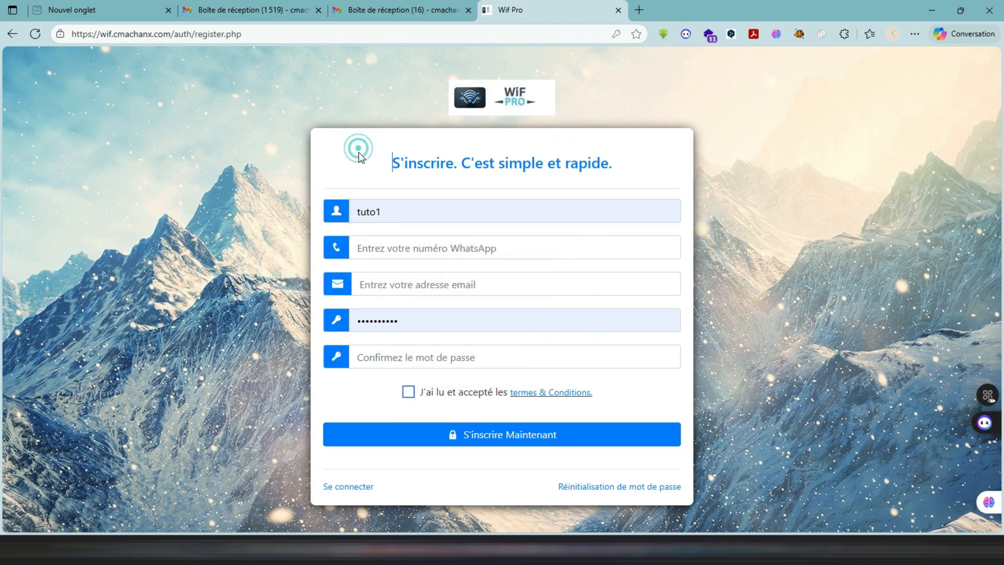
{"action": "left_click", "coordinate": [393, 249]}
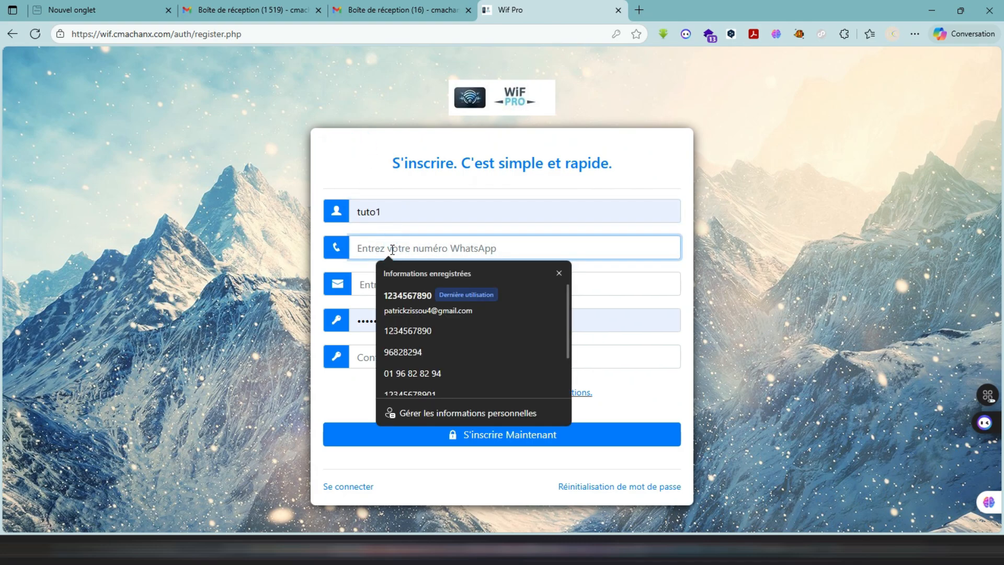
{"action": "left_click", "coordinate": [396, 295]}
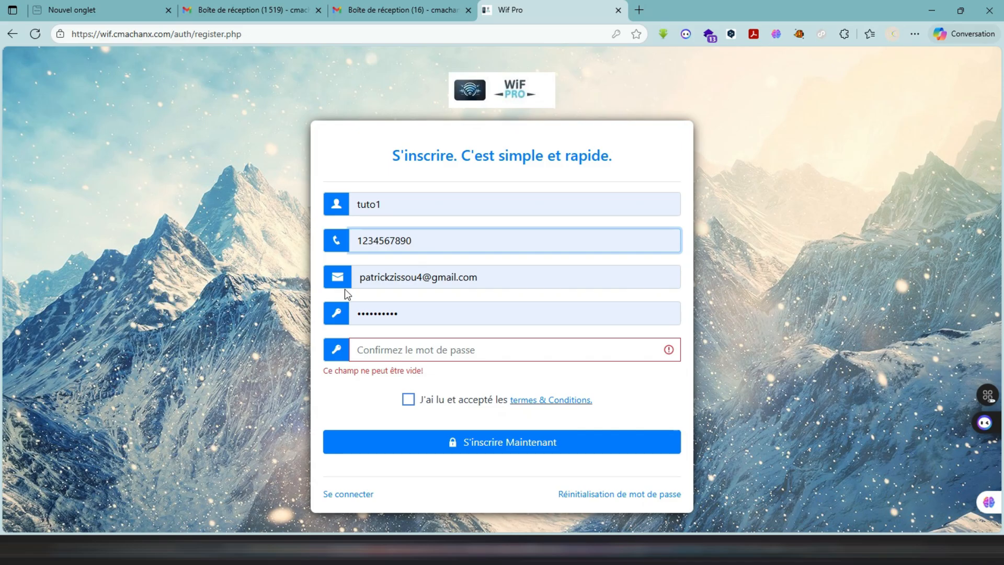
- Replace the email address in the registration form with the copied account email
{"action": "left_click", "coordinate": [402, 282]}
{"action": "key", "text": "ctrl+a"}
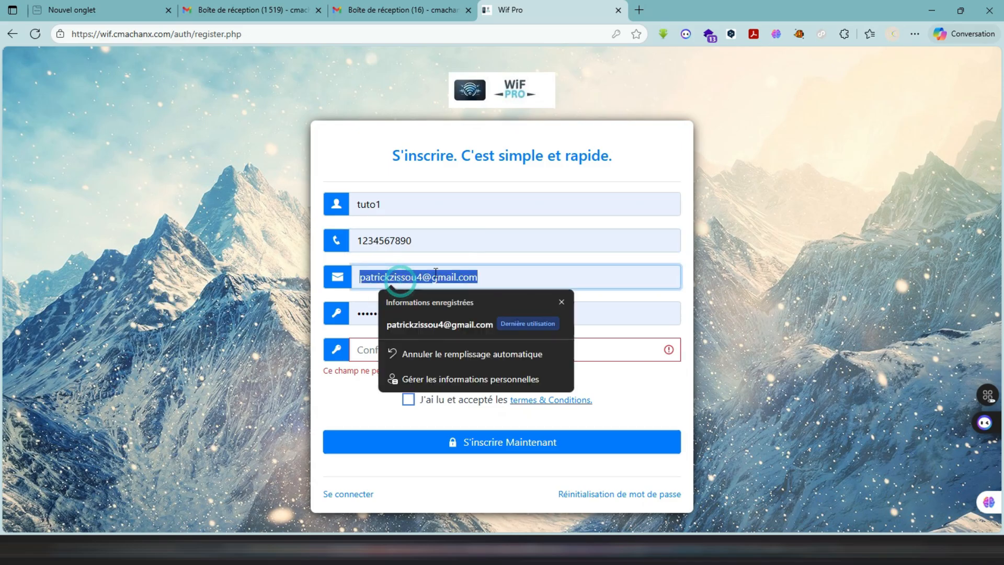
{"action": "double_click", "coordinate": [408, 279]}
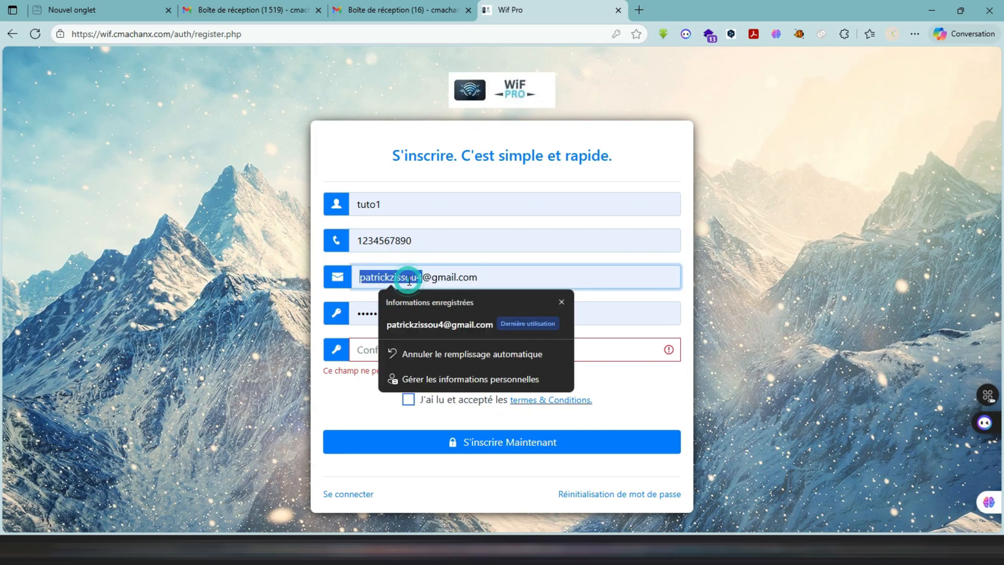
{"action": "key", "text": "BackSpace"}
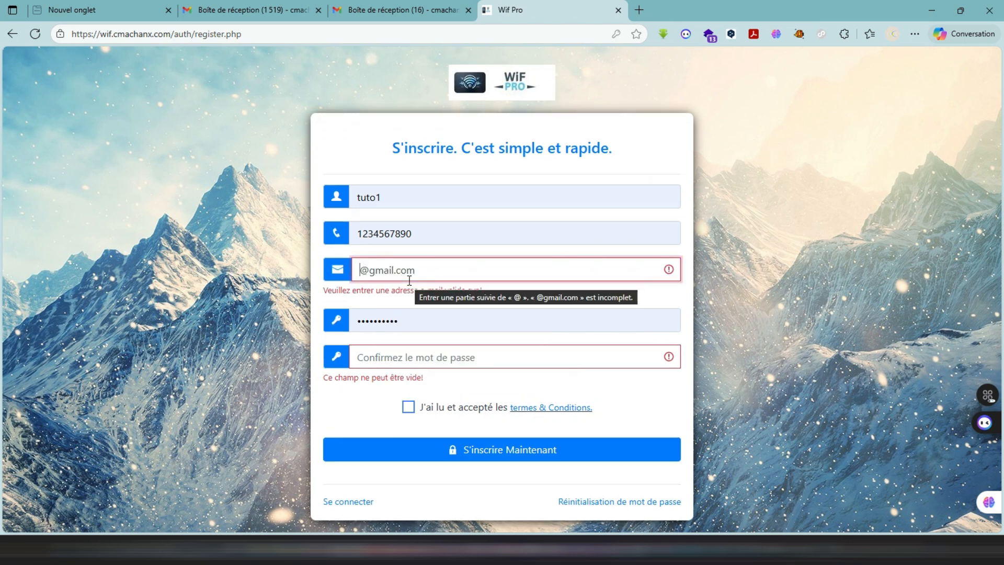
{"action": "key", "text": "ctrl+a"}
{"action": "key", "text": "BackSpace"}
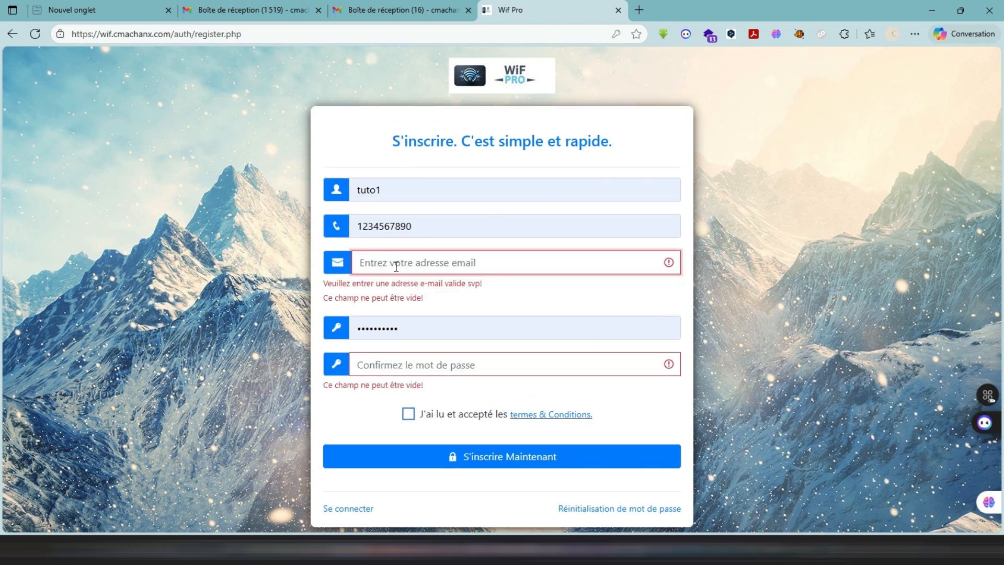
{"action": "key", "text": "ctrl+v"}
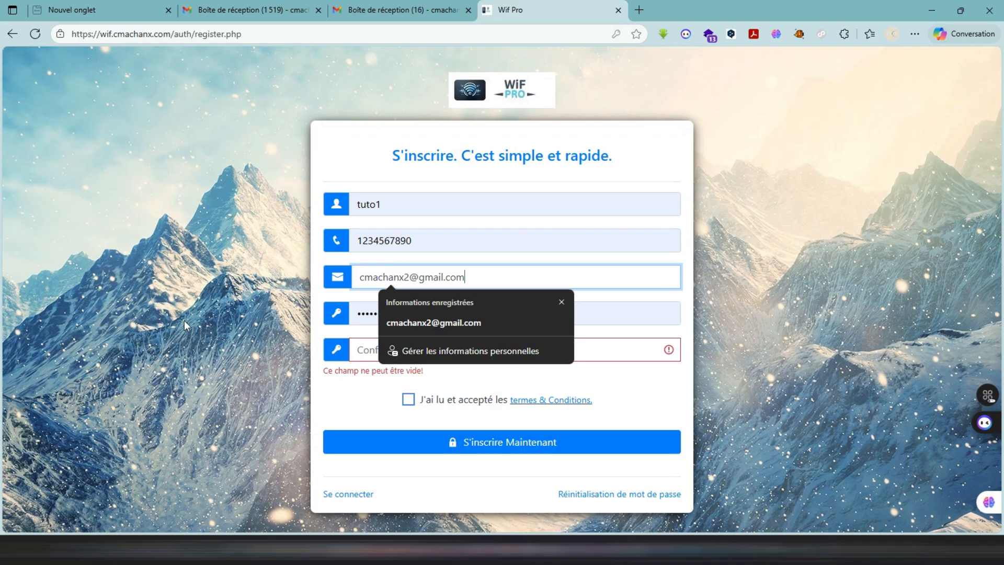
- Fill the password confirmation with the saved tuto1 password, accept the terms and conditions, and submit the registration
{"action": "left_click", "coordinate": [273, 312]}
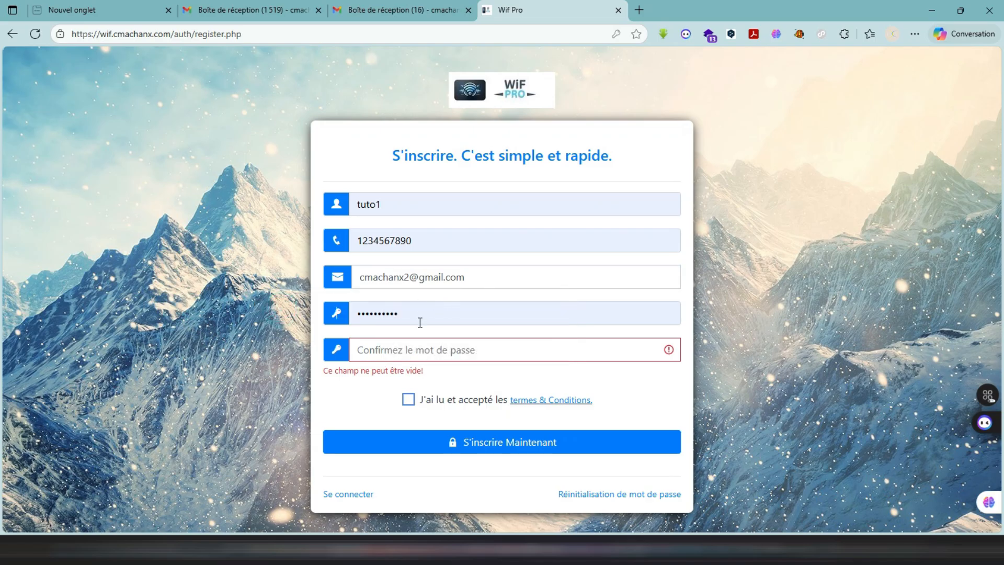
{"action": "left_click", "coordinate": [420, 320]}
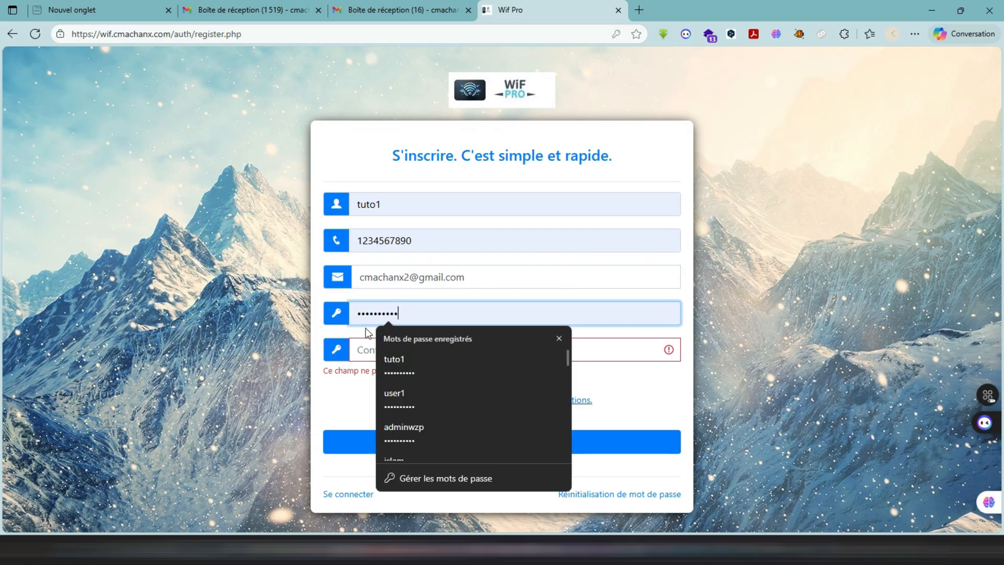
{"action": "left_click", "coordinate": [364, 348]}
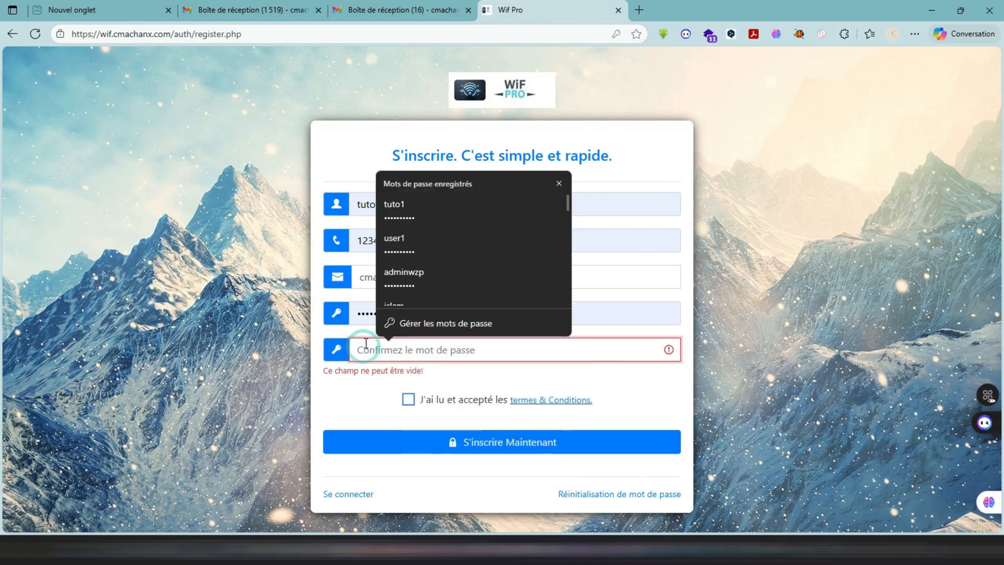
{"action": "left_click", "coordinate": [427, 216]}
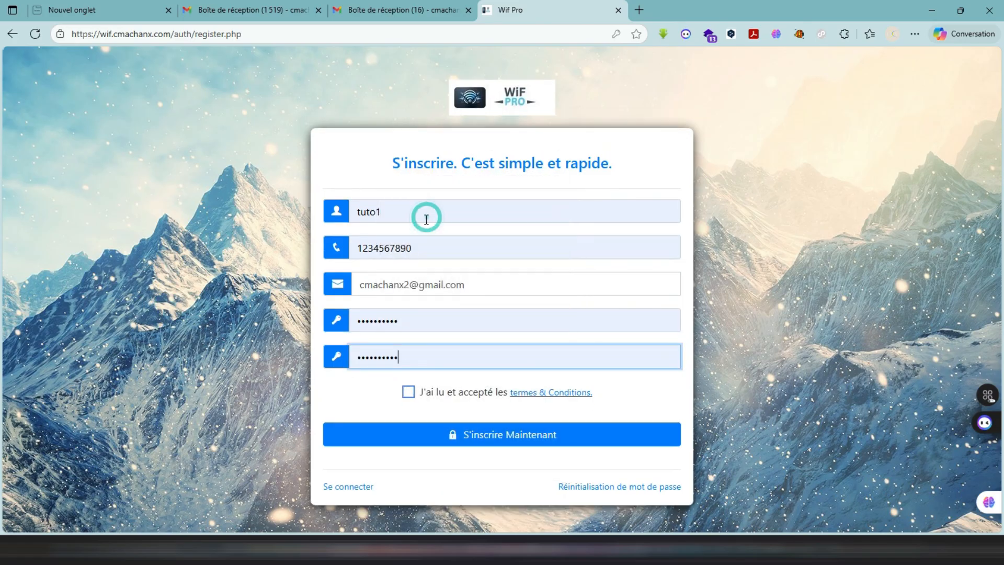
{"action": "left_click", "coordinate": [408, 396]}
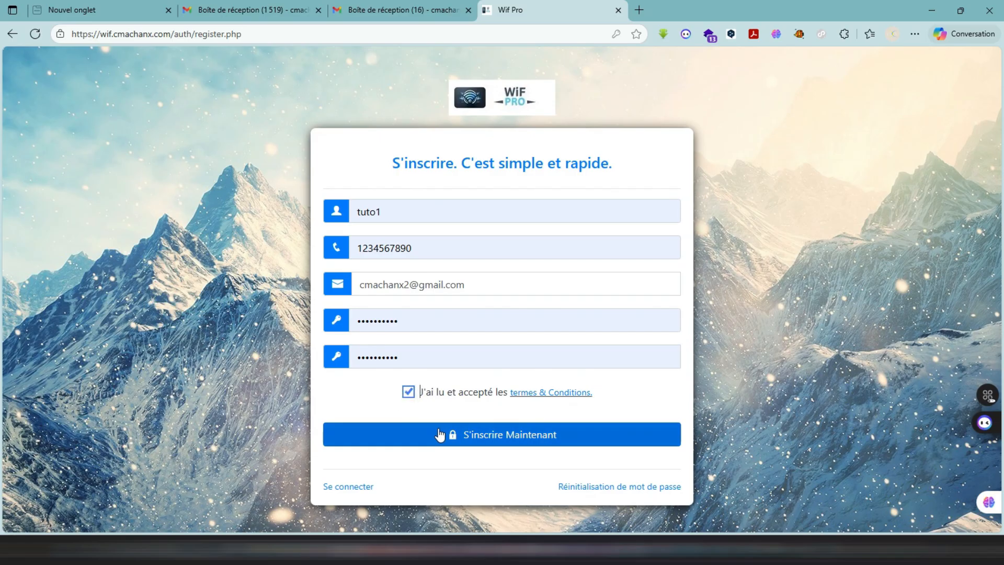
{"action": "left_click", "coordinate": [467, 441]}
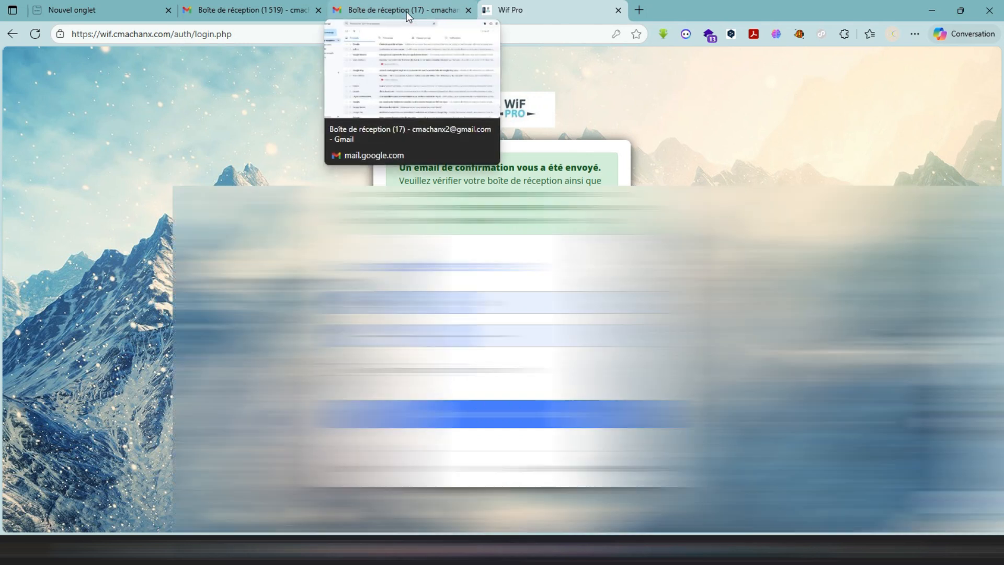
- Switch to the Gmail inbox, check the Spam folder, and open the Wif Pro account confirmation message in the inbox
{"action": "left_click", "coordinate": [406, 12]}
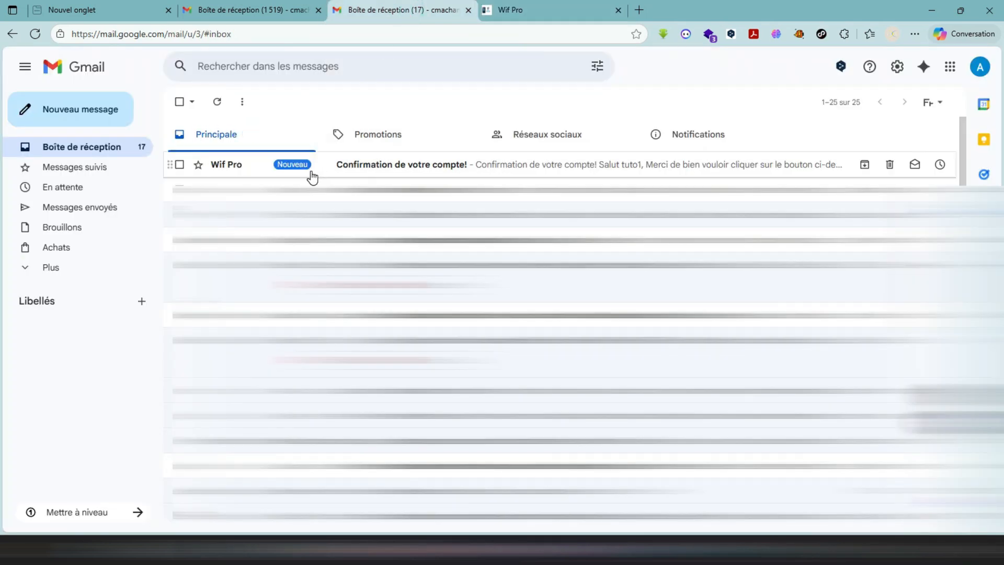
{"action": "left_click", "coordinate": [81, 269]}
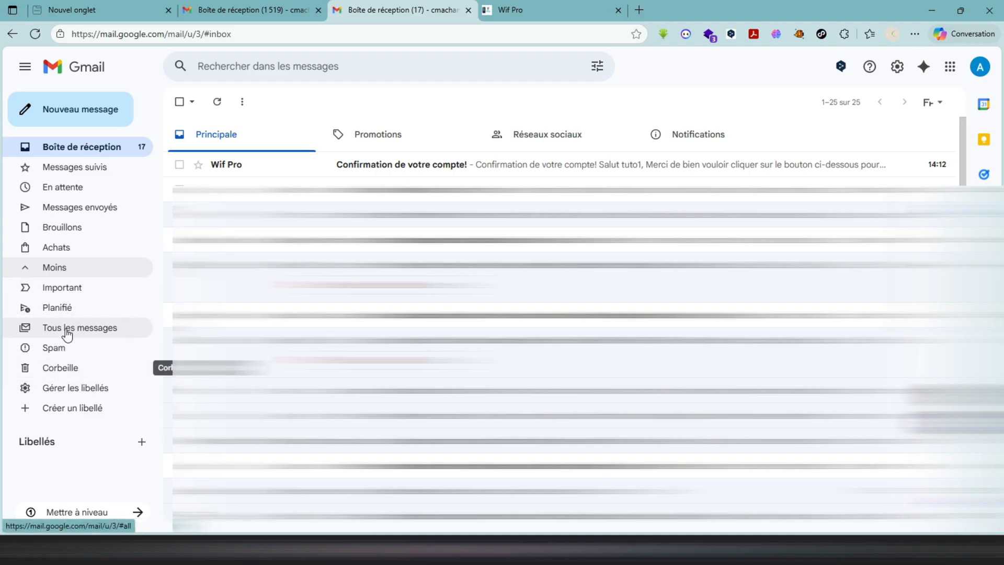
{"action": "left_click", "coordinate": [60, 347]}
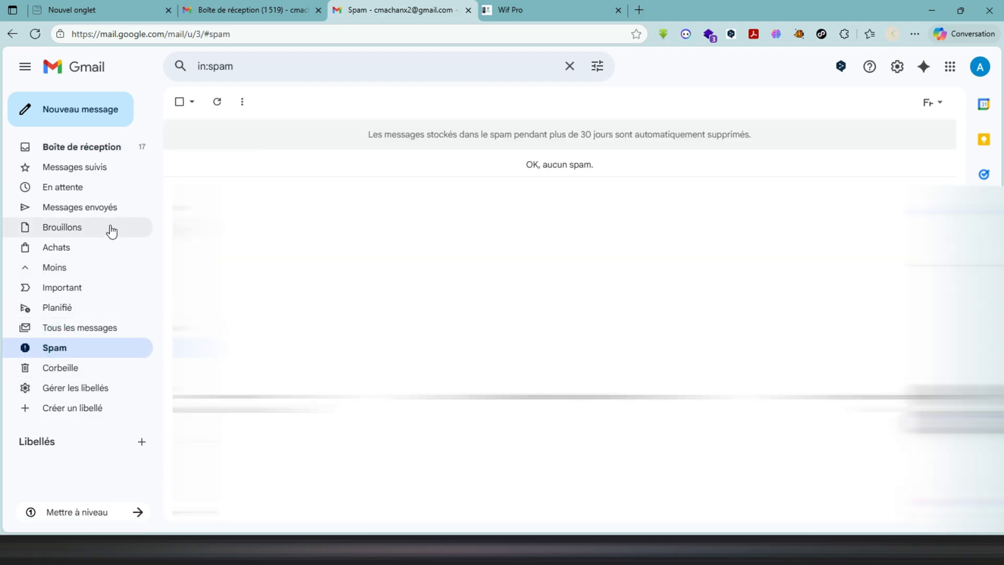
{"action": "left_click", "coordinate": [101, 151]}
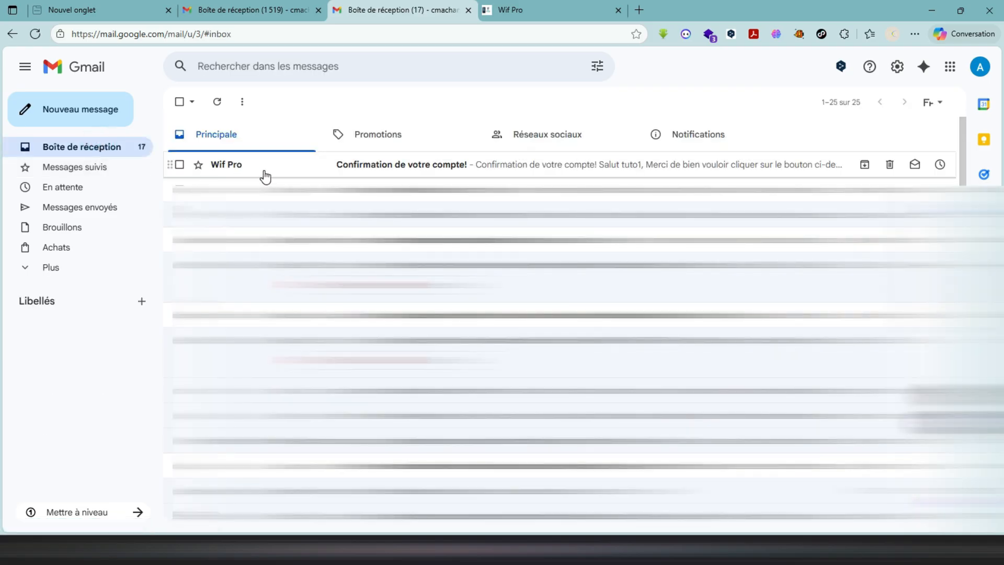
{"action": "left_click", "coordinate": [264, 172]}
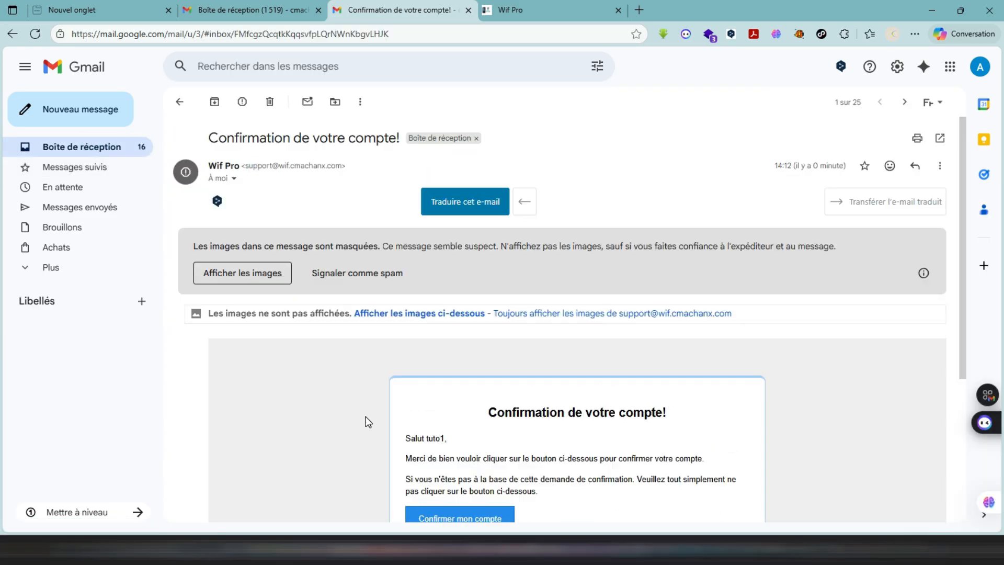
- Confirm the account from the email and sign in as tuto1 with Se souvenir de moi enabled
{"action": "scroll", "coordinate": [368, 422], "scroll_direction": "down", "scroll_amount": 4}
{"action": "scroll", "coordinate": [366, 419], "scroll_direction": "up", "scroll_amount": 1}
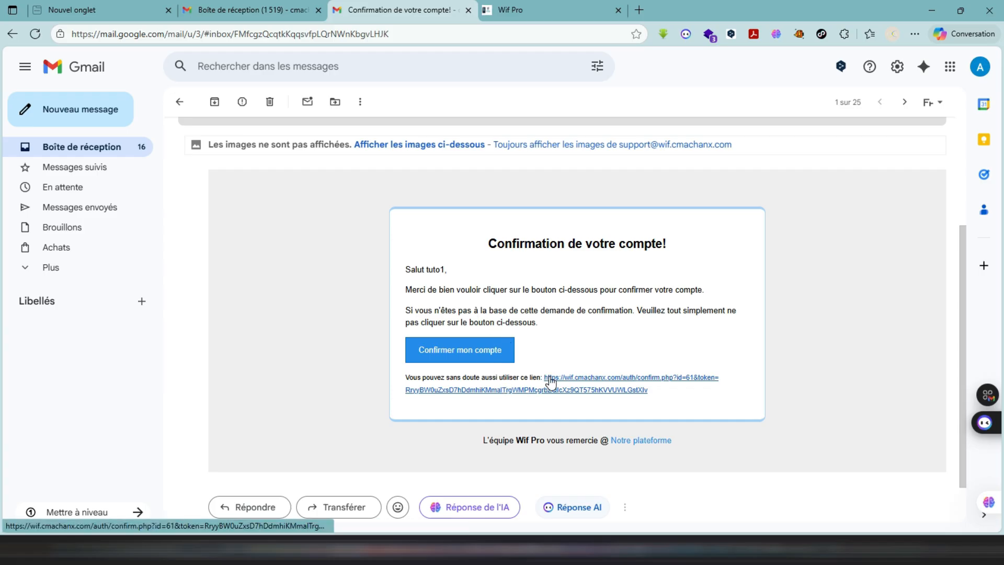
{"action": "left_click", "coordinate": [473, 360]}
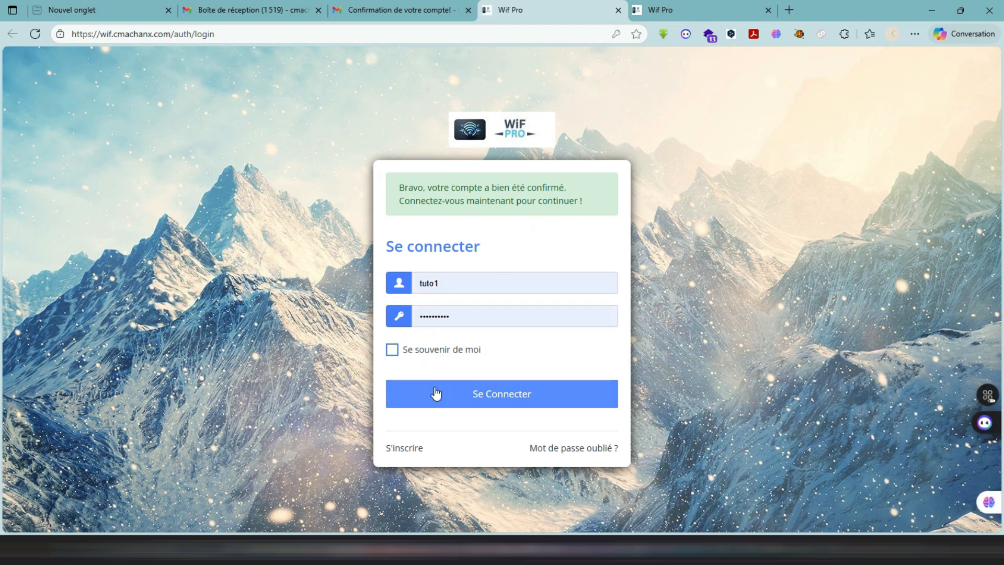
{"action": "left_click", "coordinate": [394, 352]}
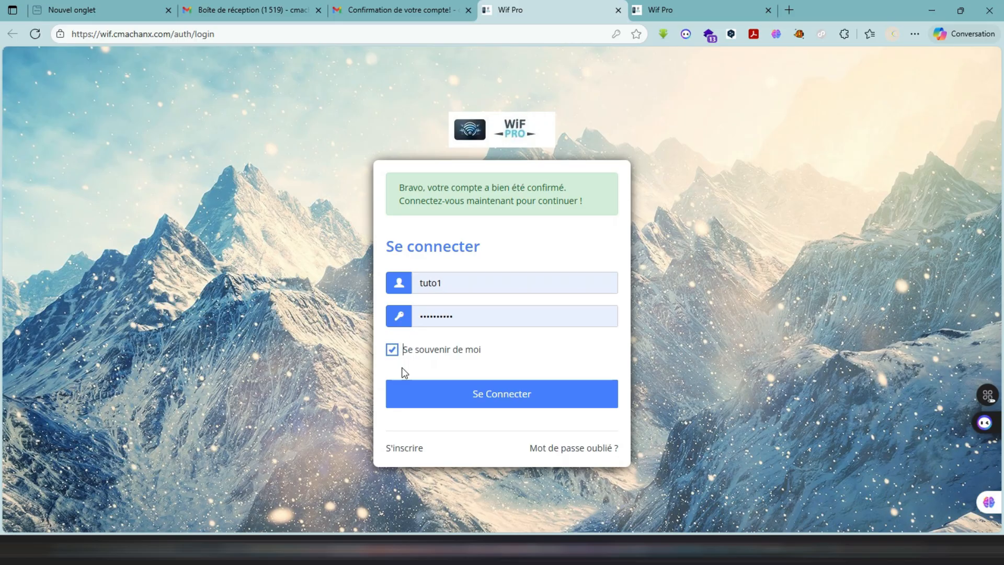
{"action": "left_click", "coordinate": [405, 398]}
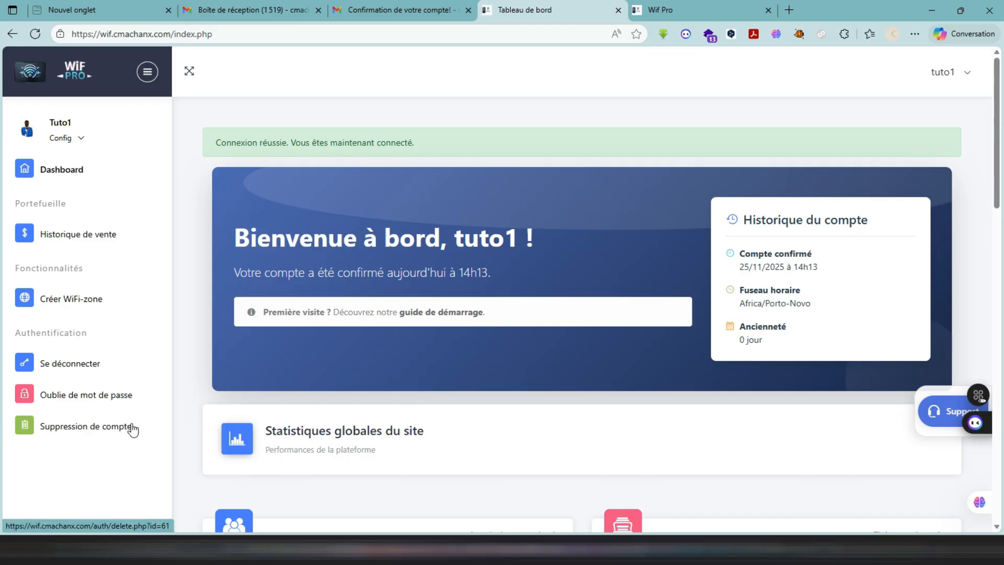
- View the password reset page from the dashboard, return, and log out of the account
{"action": "left_click", "coordinate": [61, 400]}
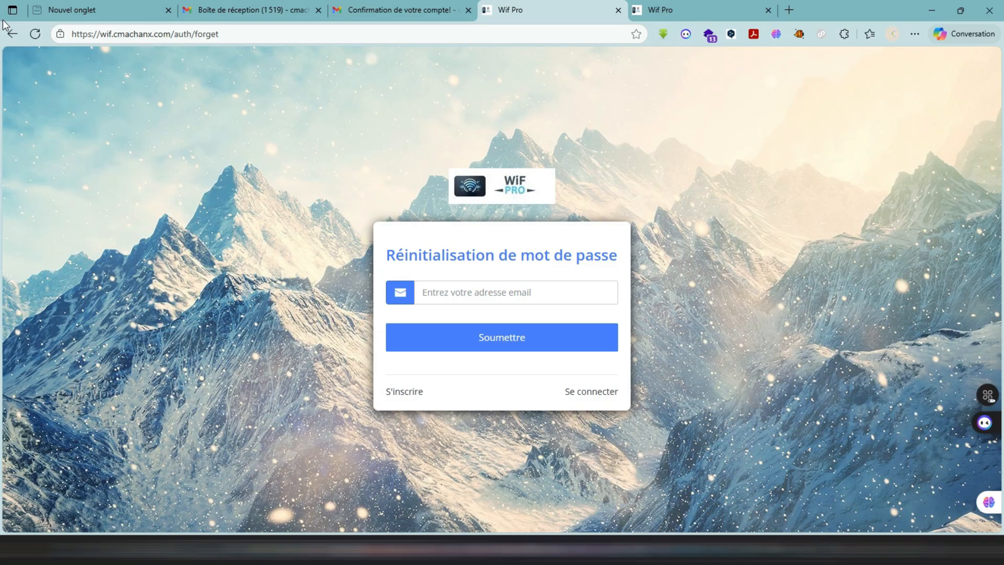
{"action": "left_click", "coordinate": [14, 40]}
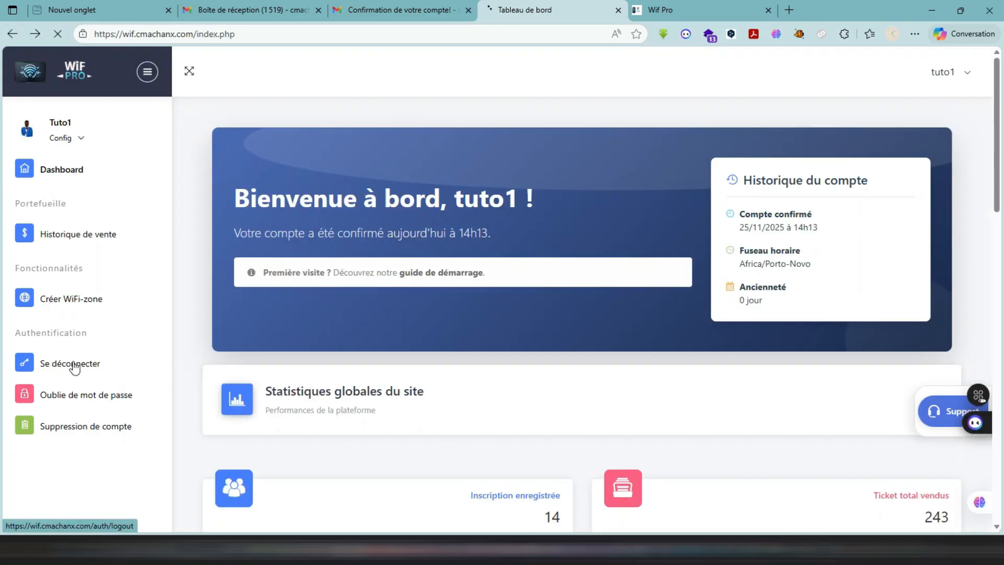
{"action": "left_click", "coordinate": [72, 366]}
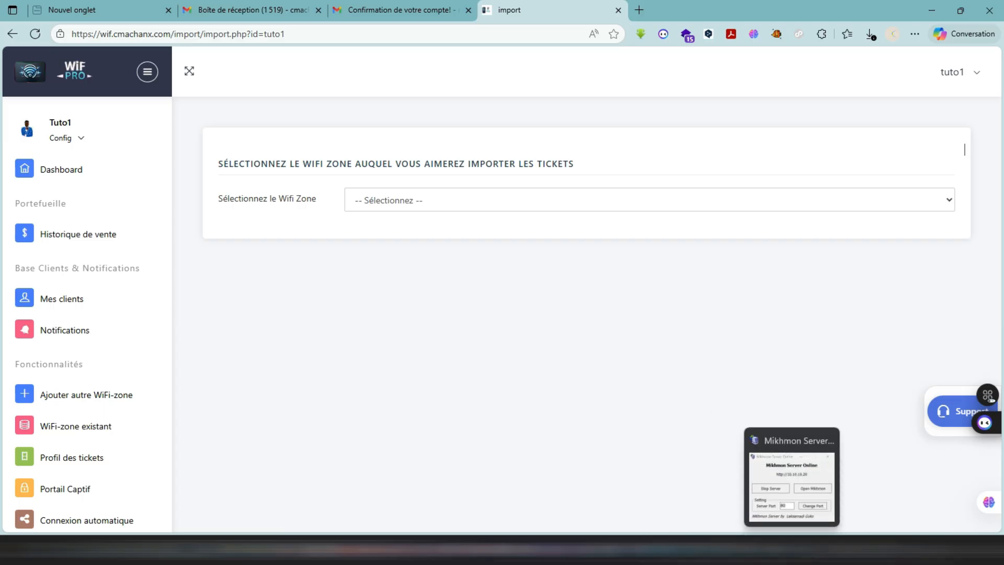
- Switch to the Mikhmon Server window to view its server address and port, and return to the browser
{"action": "left_click", "coordinate": [792, 549]}
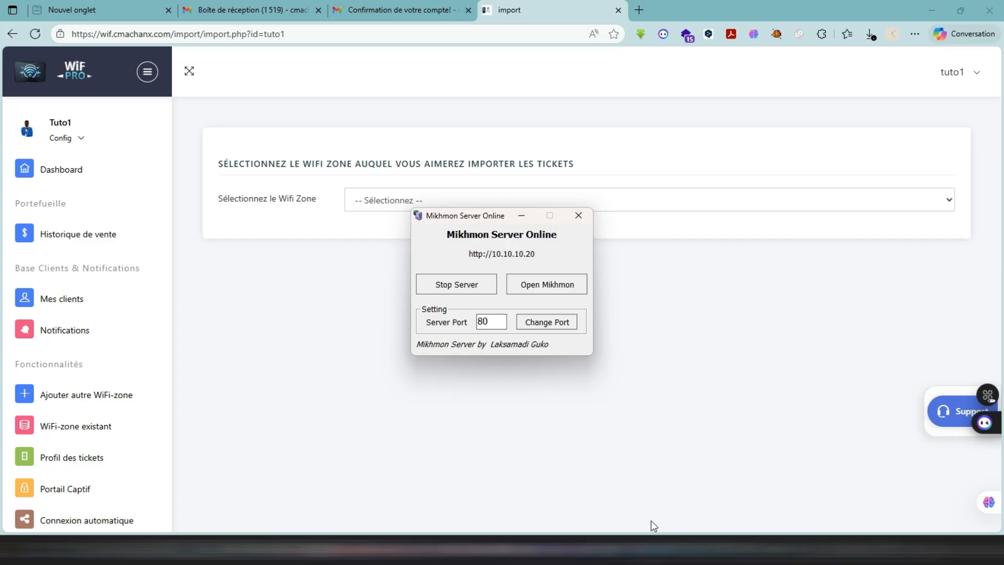
{"action": "mouse_move", "coordinate": [626, 550]}
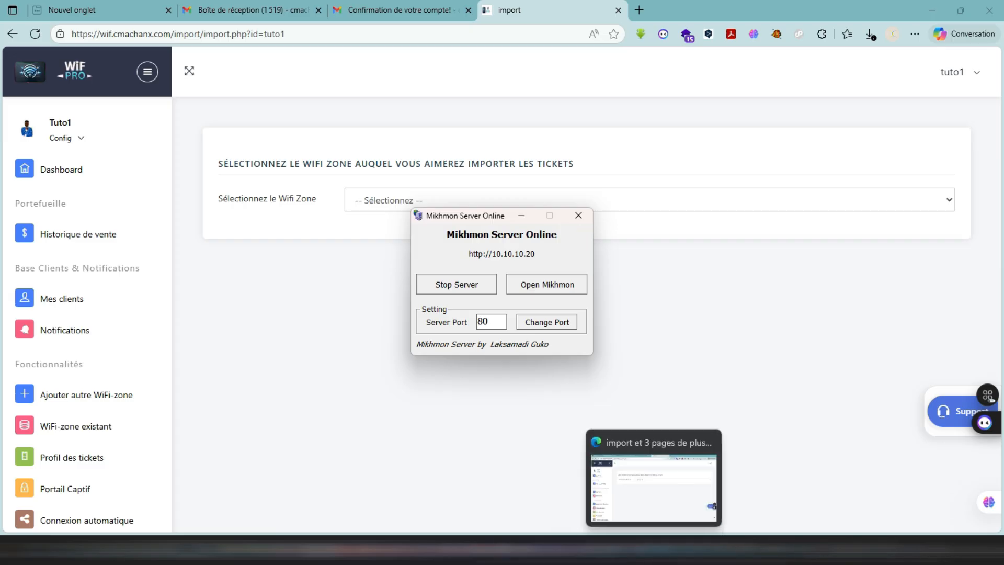
{"action": "left_click", "coordinate": [626, 549]}
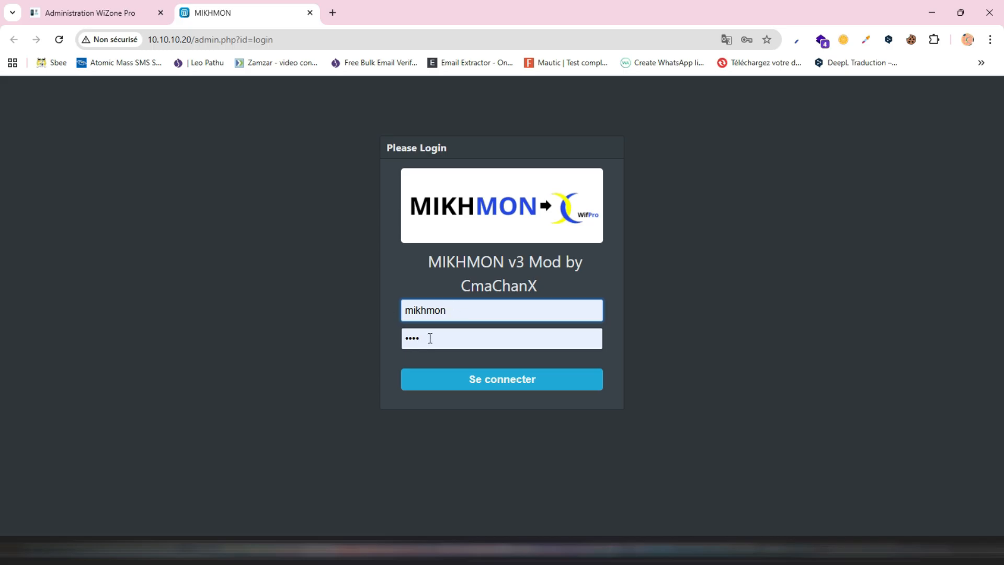
- Log in to MIKHMON with the prefilled credentials and dismiss the saved-password check prompt
{"action": "left_click", "coordinate": [457, 379]}
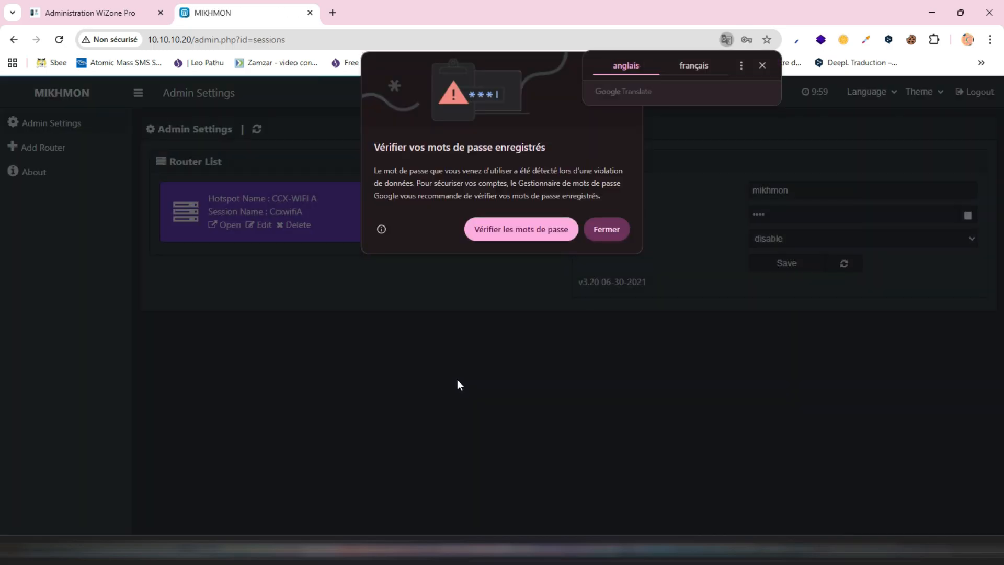
{"action": "left_click", "coordinate": [616, 232]}
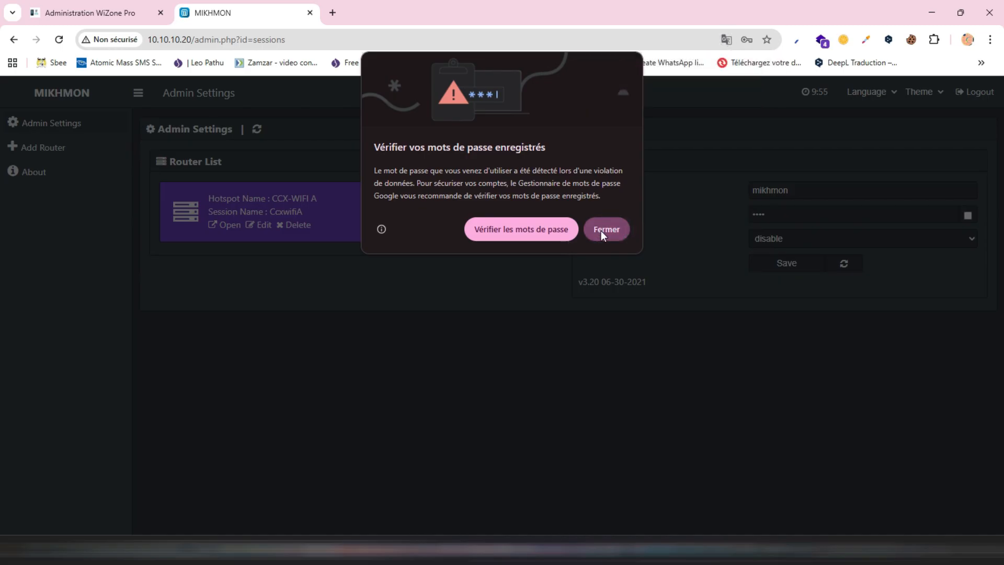
{"action": "left_click", "coordinate": [601, 234]}
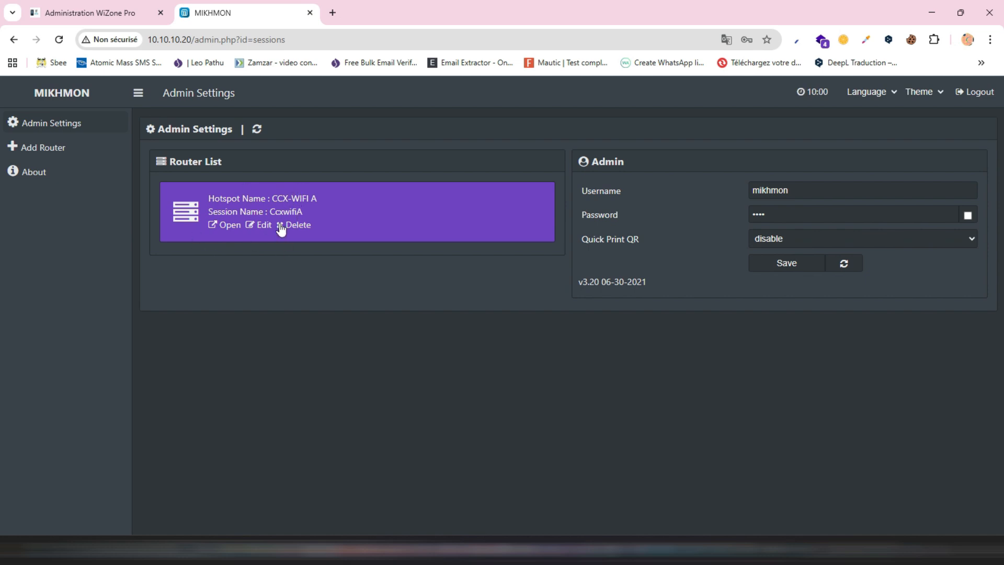
- Open the CCX-WIFI A router session and view its hotspot Generate User form
{"action": "left_click", "coordinate": [226, 226]}
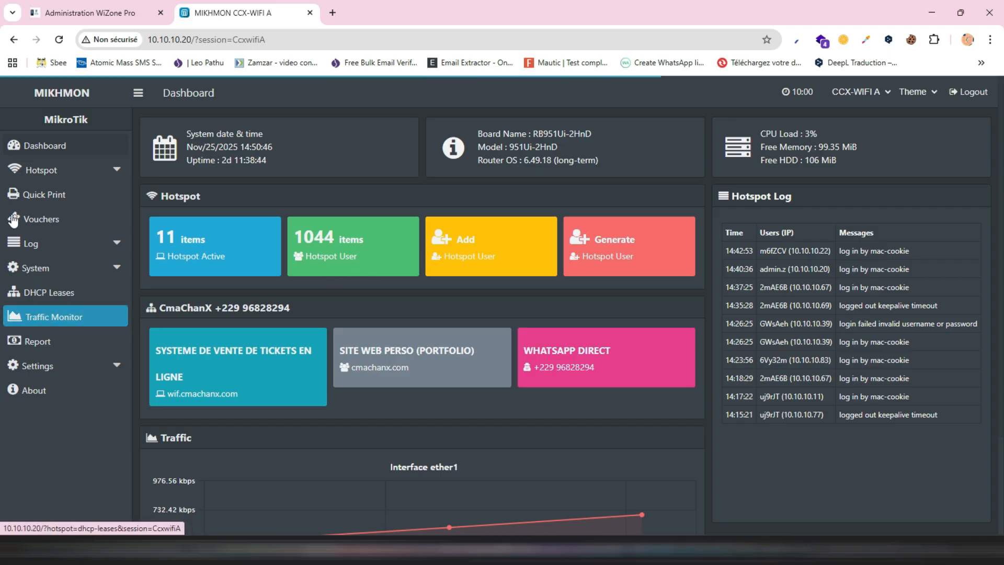
{"action": "left_click", "coordinate": [75, 171]}
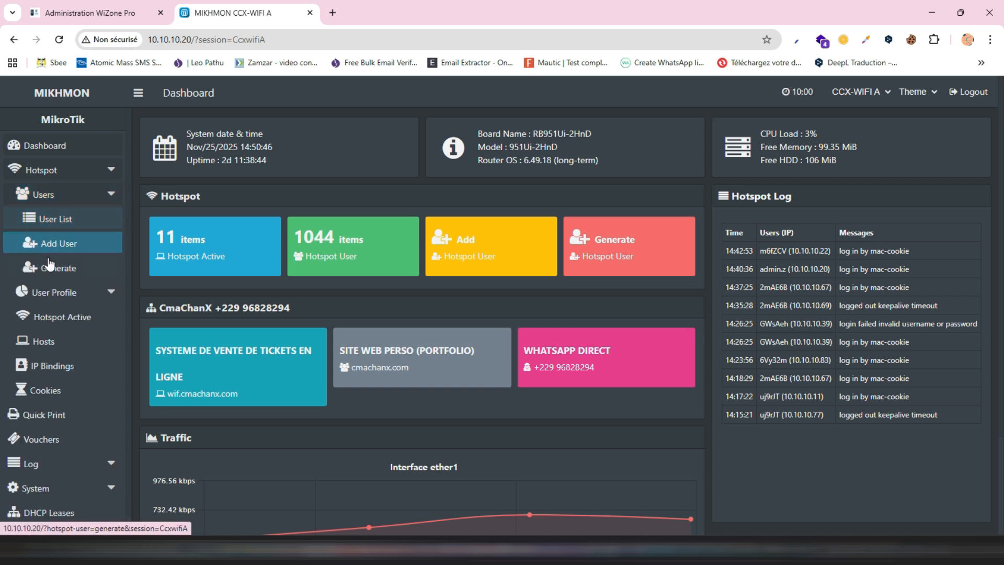
{"action": "left_click", "coordinate": [50, 278]}
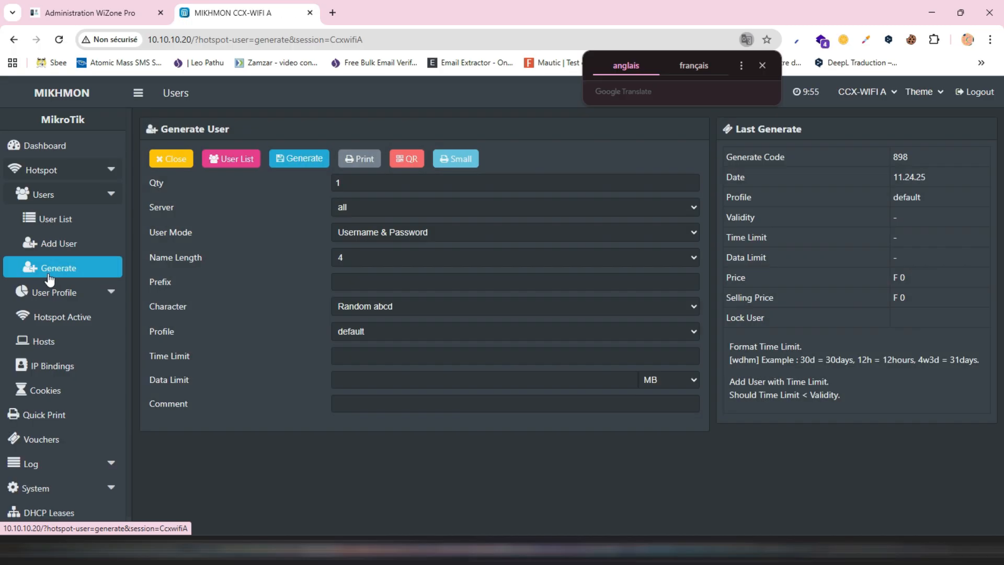
- View the hotspot user list and inspect its comment and profile filter options
{"action": "left_click", "coordinate": [62, 226]}
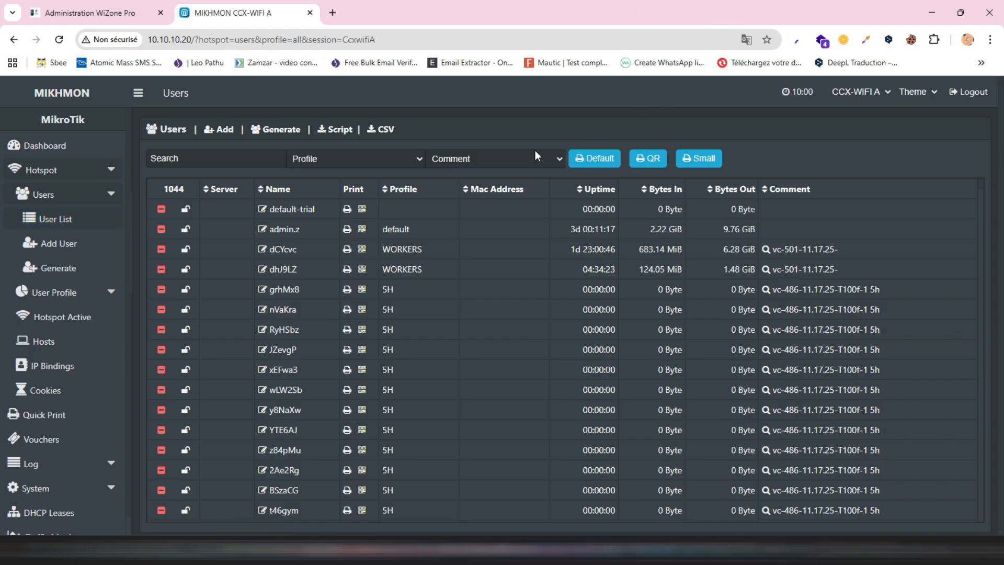
{"action": "left_click", "coordinate": [450, 157]}
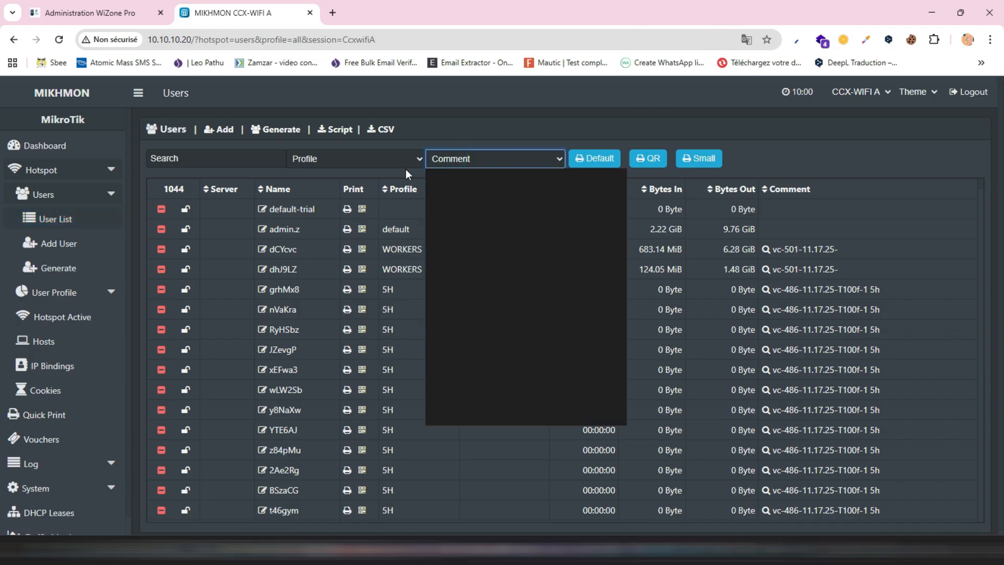
{"action": "left_click", "coordinate": [357, 163]}
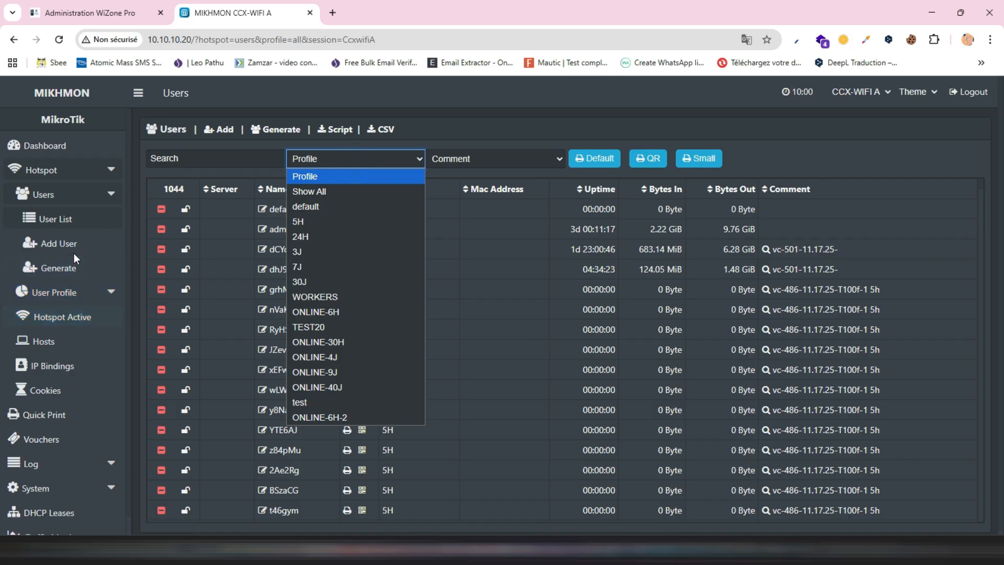
- View the Add User Profile form and the list of existing hotspot user profiles
{"action": "left_click", "coordinate": [73, 294]}
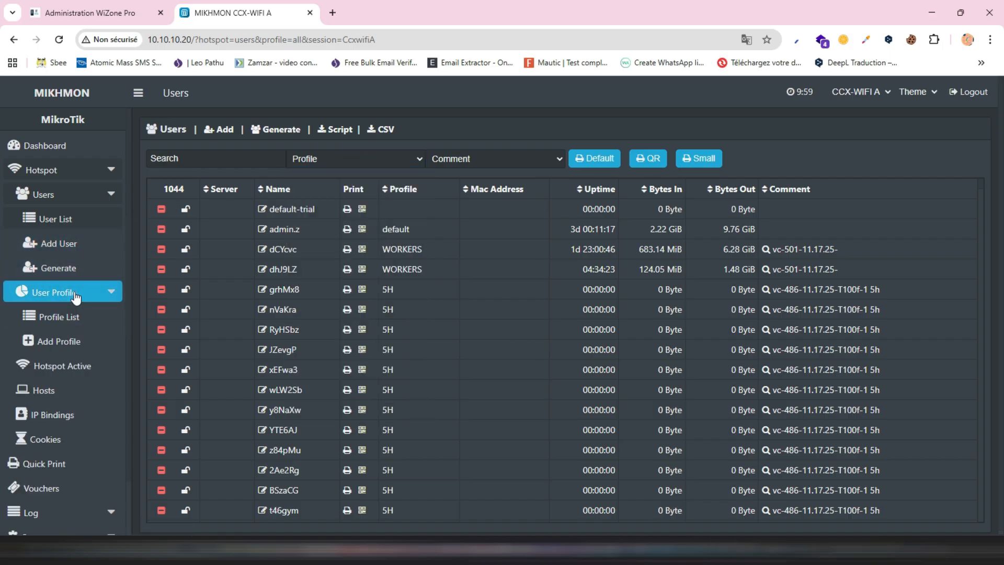
{"action": "left_click", "coordinate": [74, 294]}
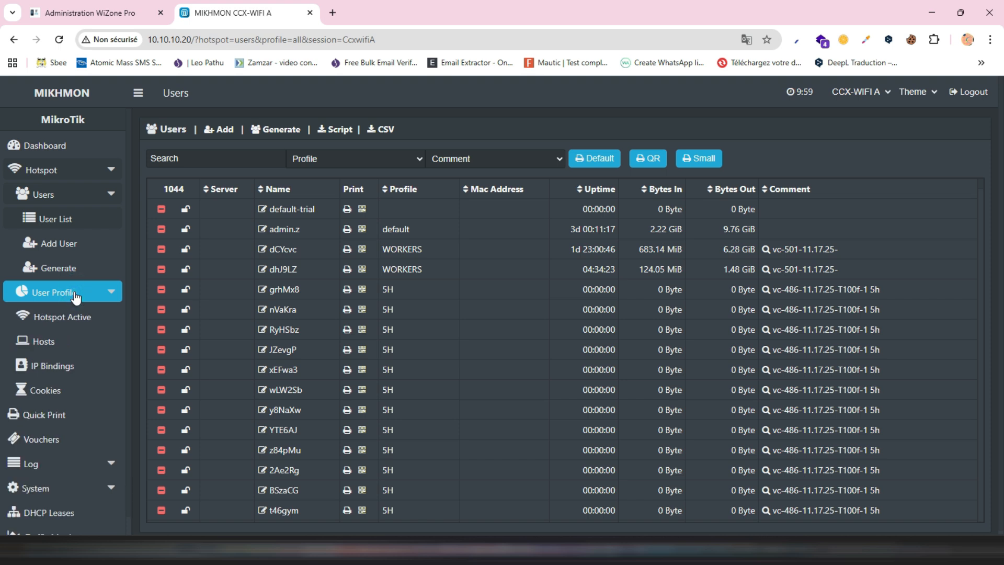
{"action": "left_click", "coordinate": [75, 294]}
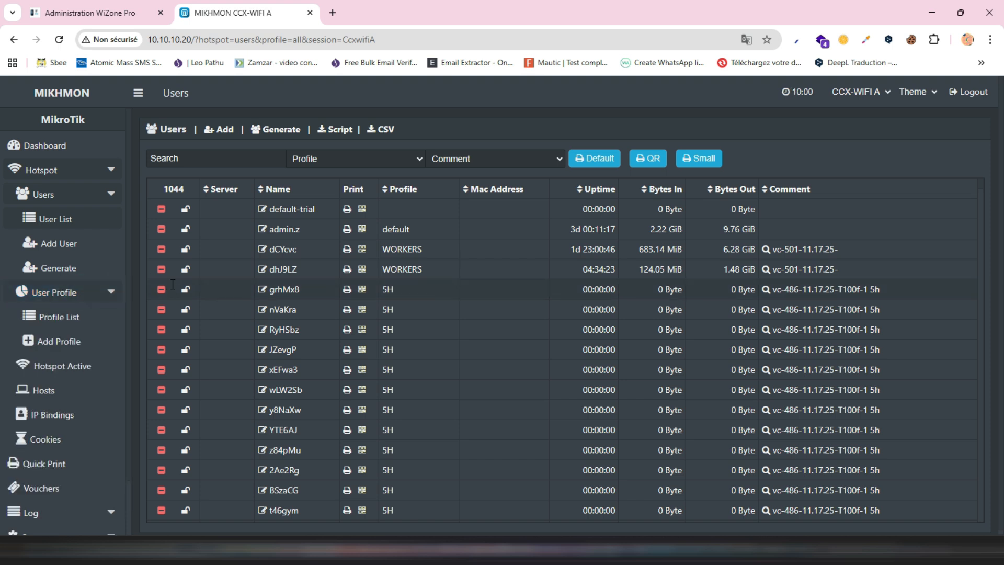
{"action": "left_click", "coordinate": [57, 353]}
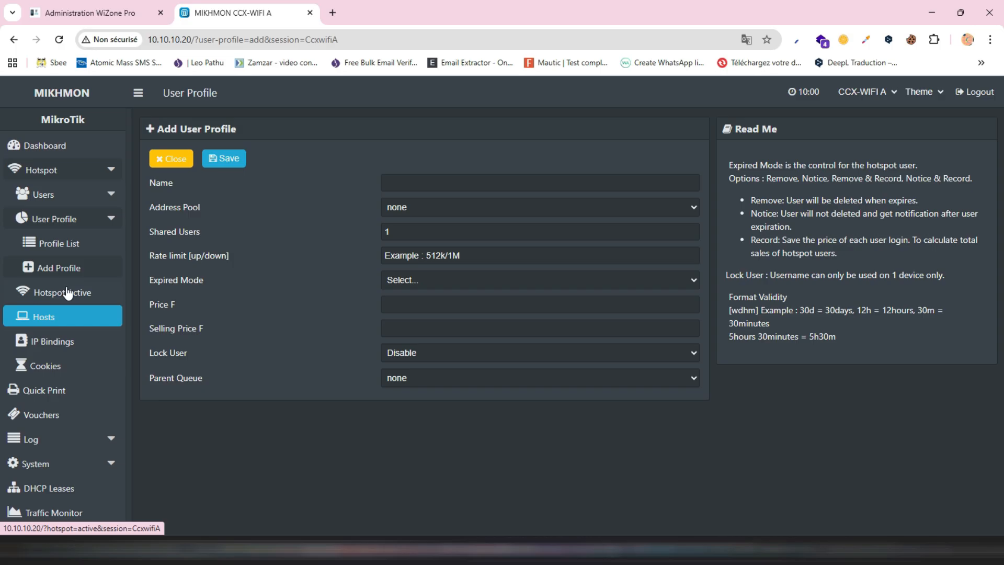
{"action": "left_click", "coordinate": [70, 246]}
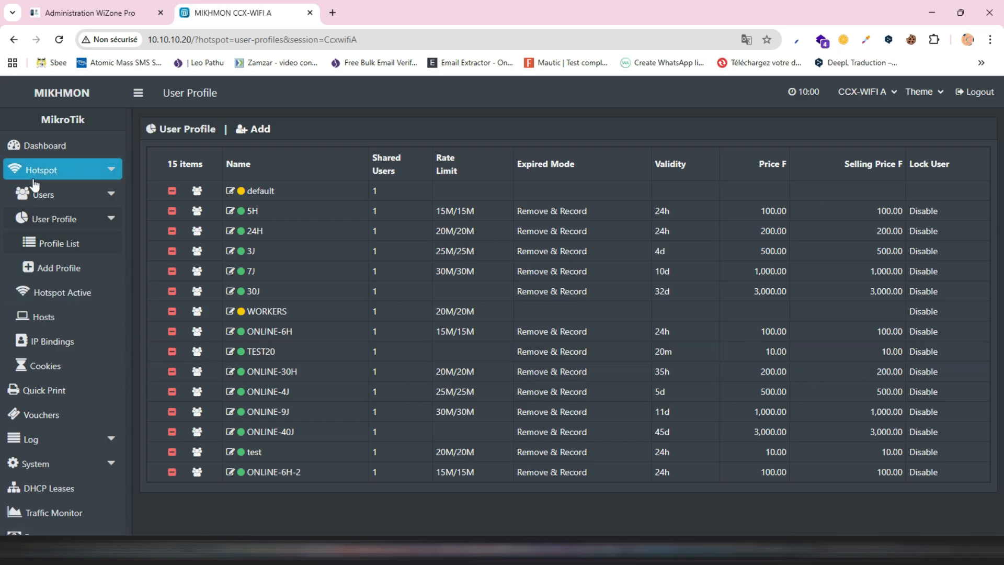
- Start a hotspot user batch with quantity 100, server all and user mode Username = Password
{"action": "left_click", "coordinate": [52, 196]}
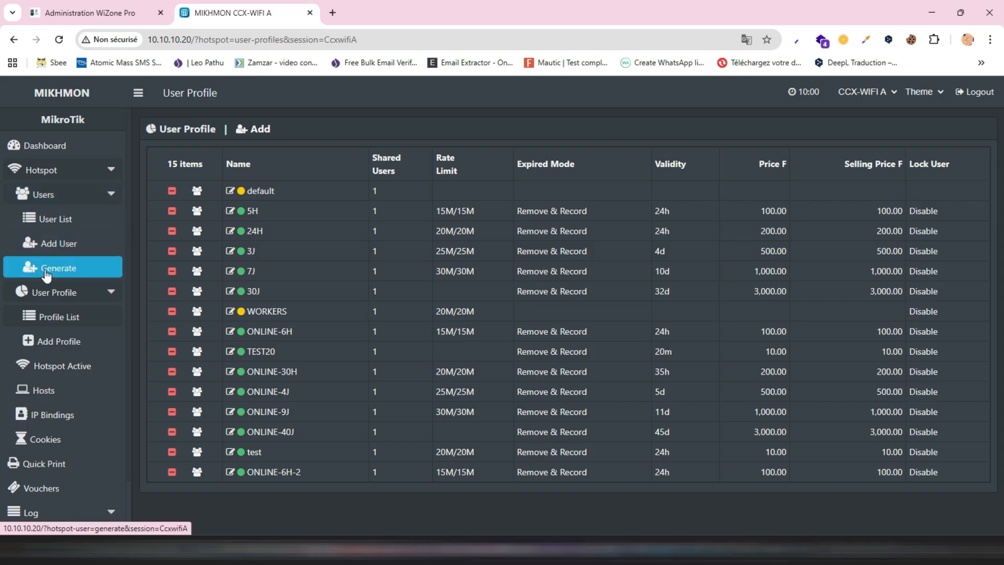
{"action": "left_click", "coordinate": [46, 271]}
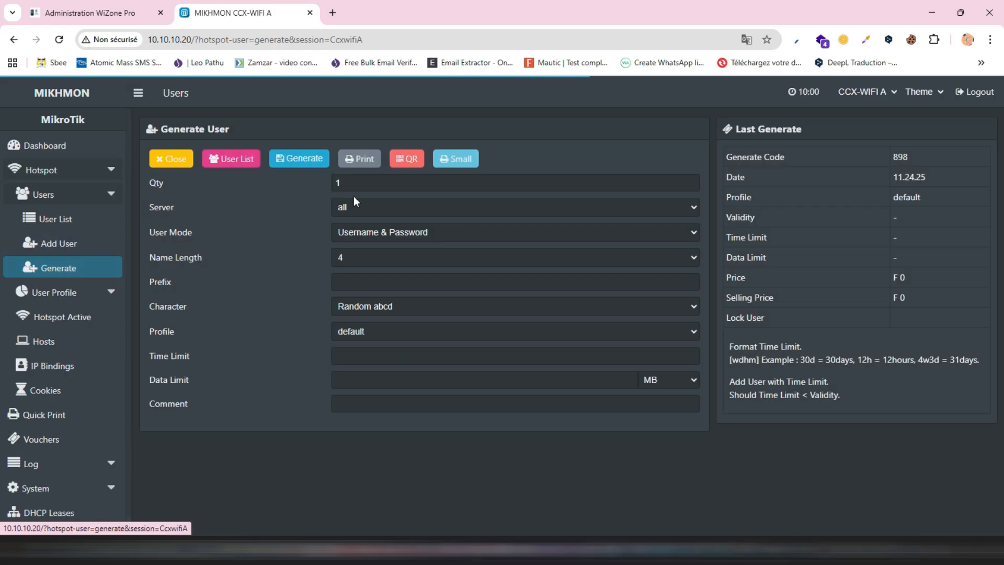
{"action": "left_click", "coordinate": [388, 189]}
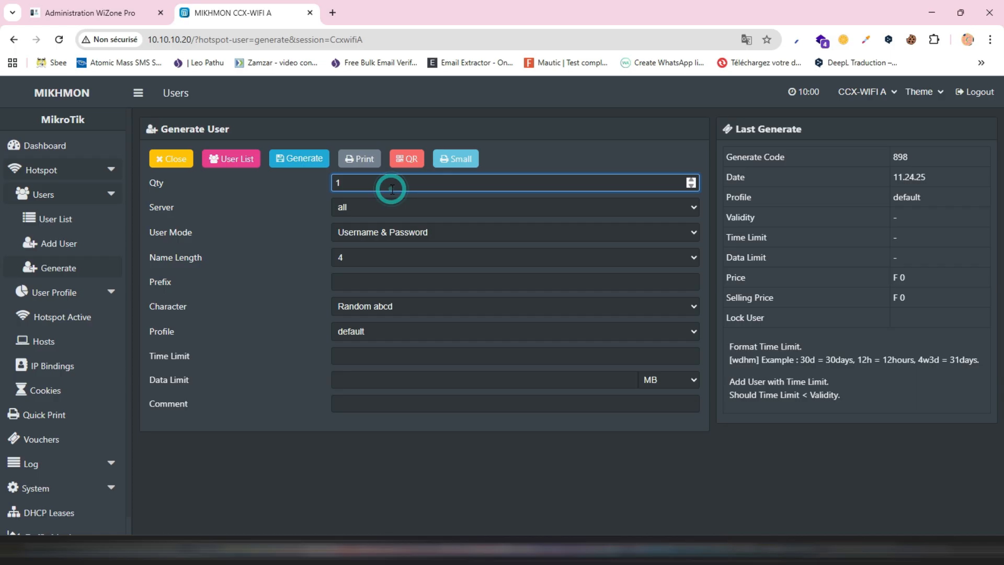
{"action": "type", "text": "00"}
{"action": "left_click", "coordinate": [368, 203]}
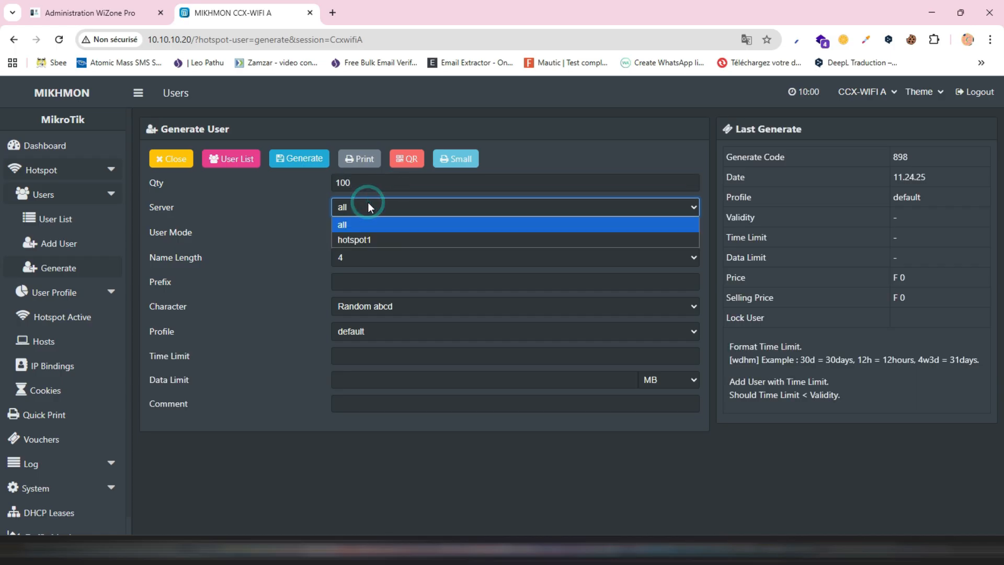
{"action": "left_click", "coordinate": [368, 203]}
{"action": "left_click", "coordinate": [369, 232]}
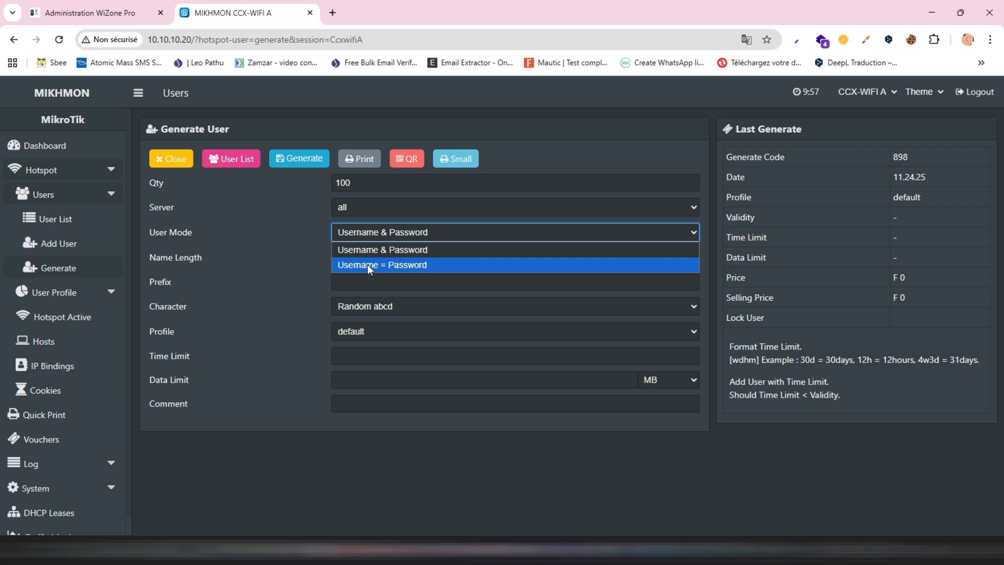
{"action": "left_click", "coordinate": [367, 264]}
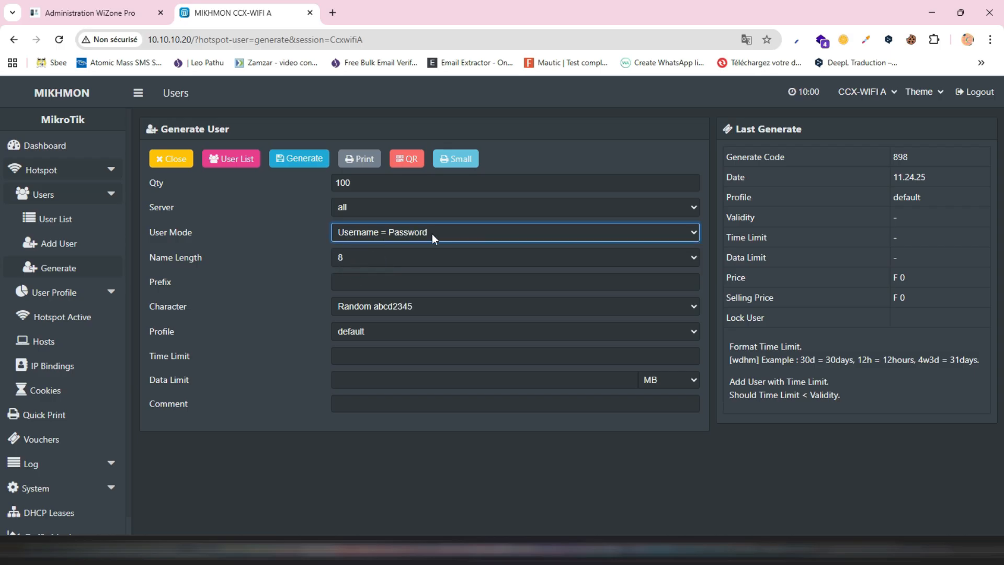
- Set the batch's name length to 6, character type to Random 5aB2c34D and profile to ONLINE-30H
{"action": "left_click", "coordinate": [384, 257]}
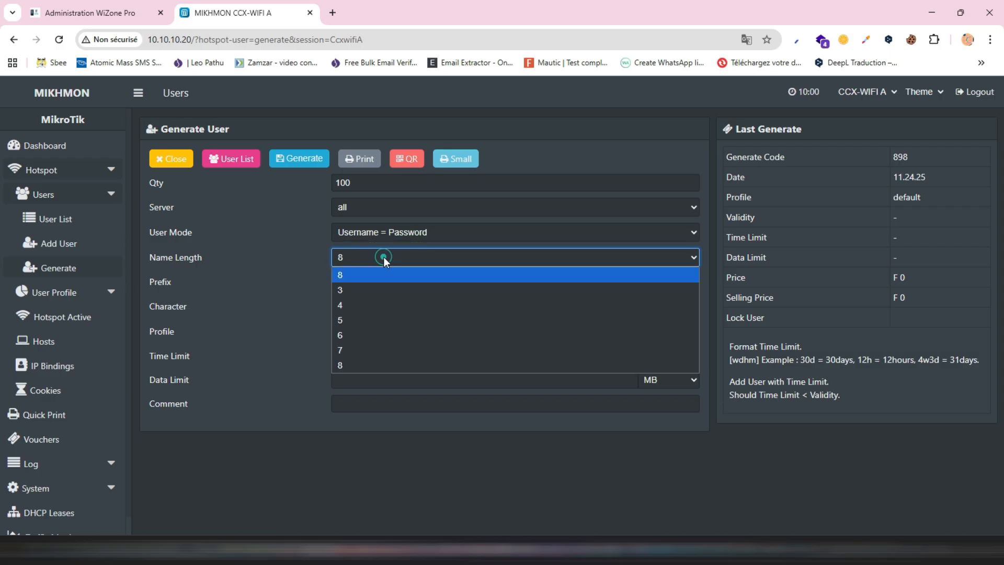
{"action": "left_click", "coordinate": [355, 334]}
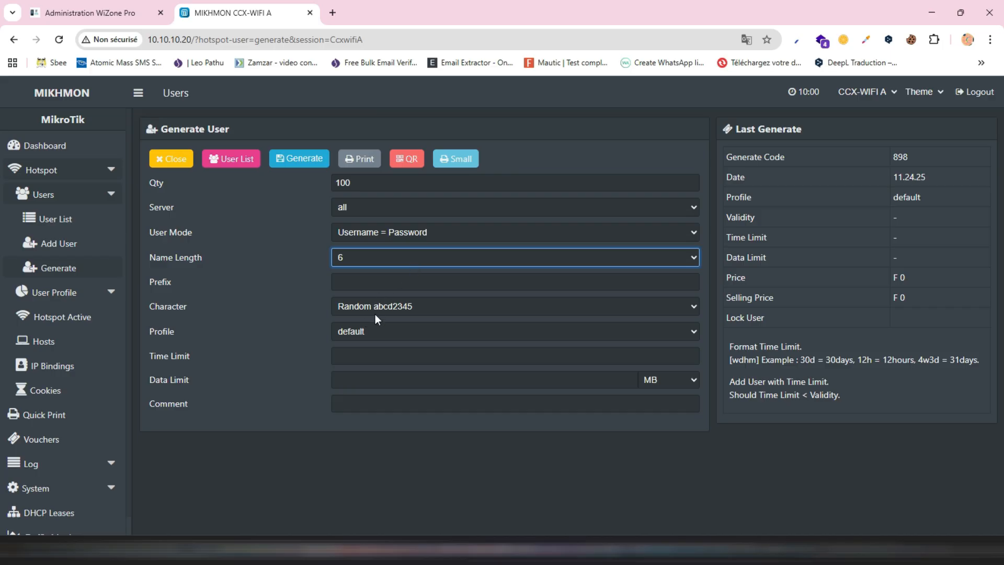
{"action": "left_click", "coordinate": [390, 305]}
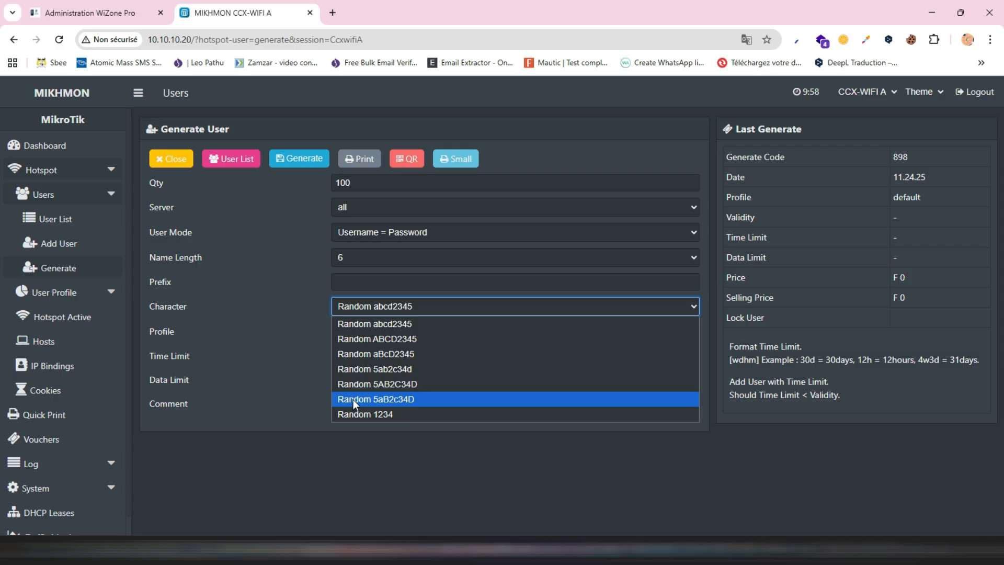
{"action": "left_click", "coordinate": [353, 400]}
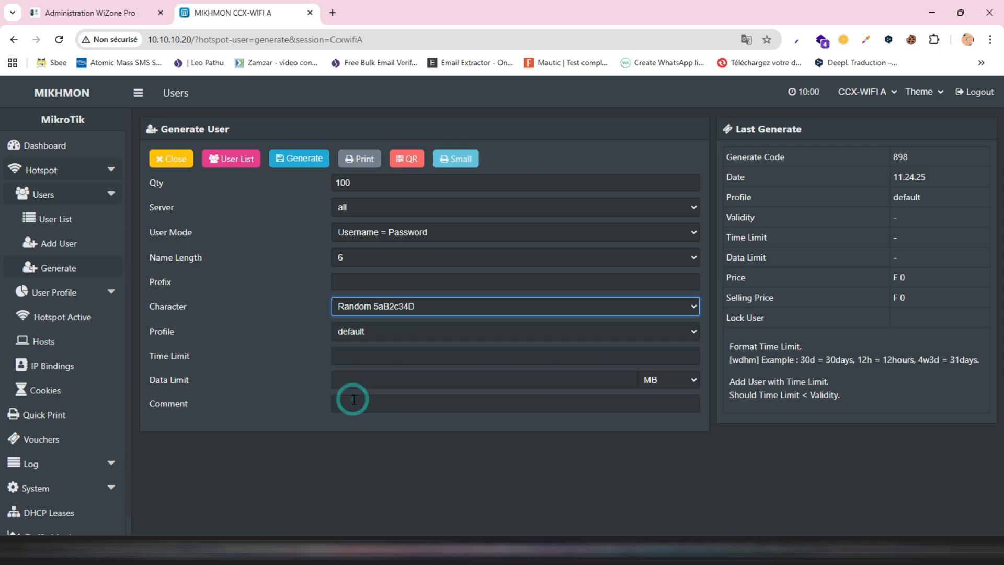
{"action": "left_click", "coordinate": [346, 330]}
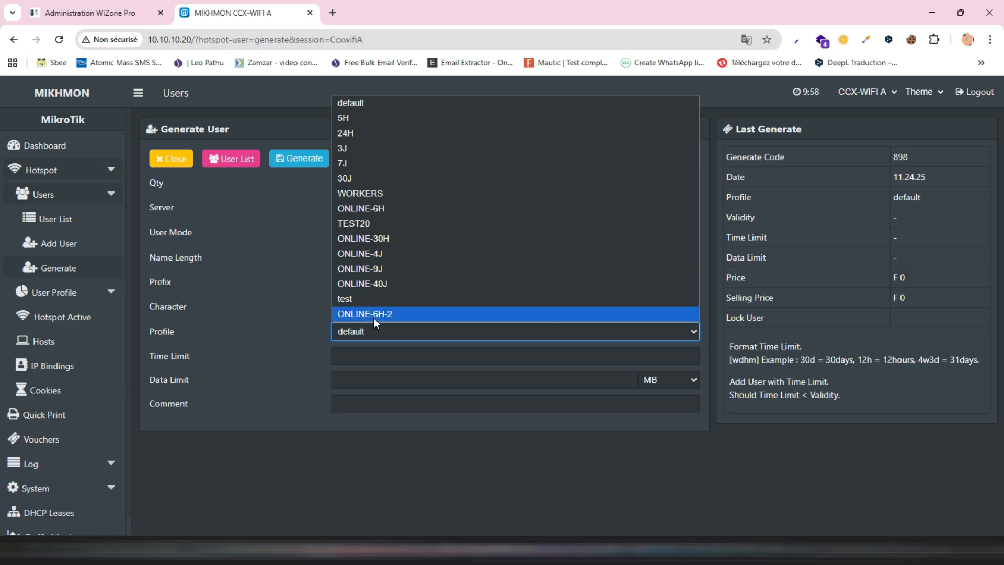
{"action": "left_click", "coordinate": [368, 237]}
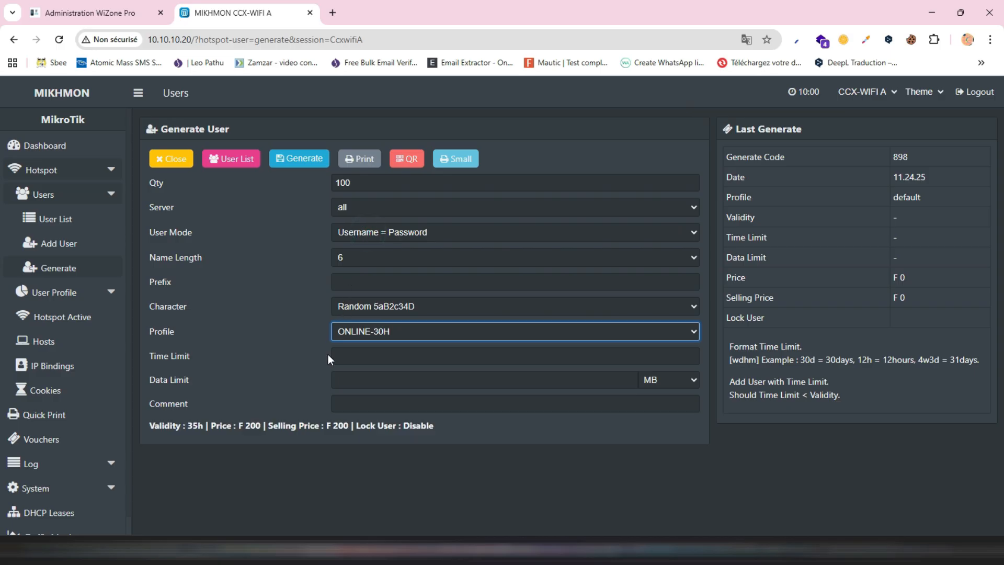
- Set the time limit to 30h and the comment to test, and generate the batch of users
{"action": "left_click", "coordinate": [383, 361]}
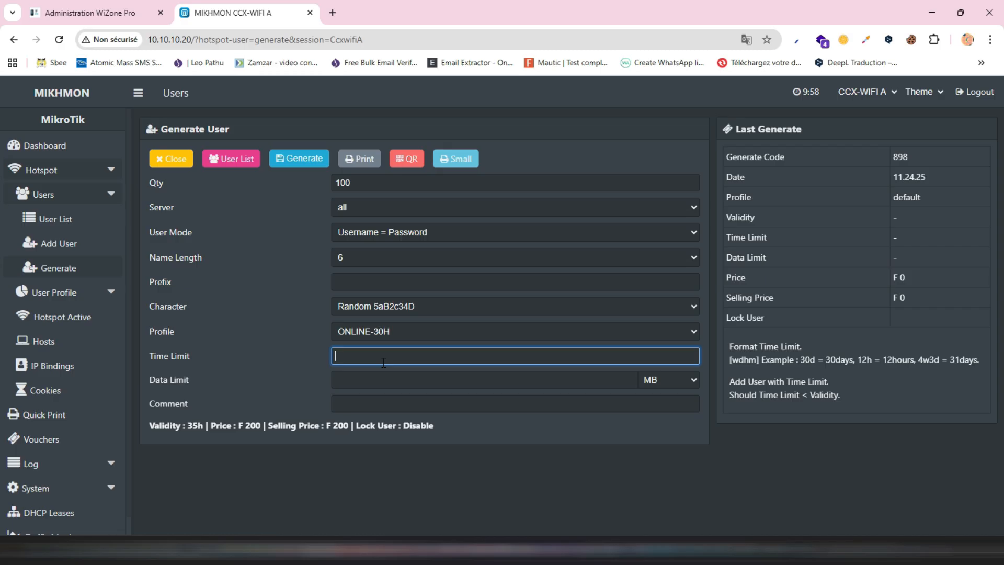
{"action": "type", "text": "9"}
{"action": "key", "text": "BackSpace"}
{"action": "type", "text": "30h"}
{"action": "left_click", "coordinate": [408, 403]}
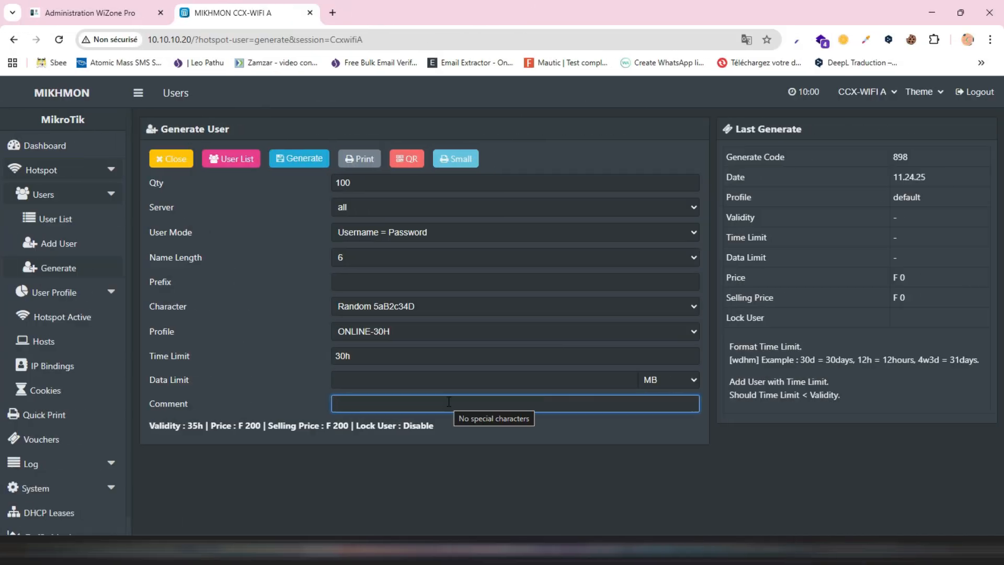
{"action": "left_click", "coordinate": [448, 401]}
{"action": "type", "text": "t"}
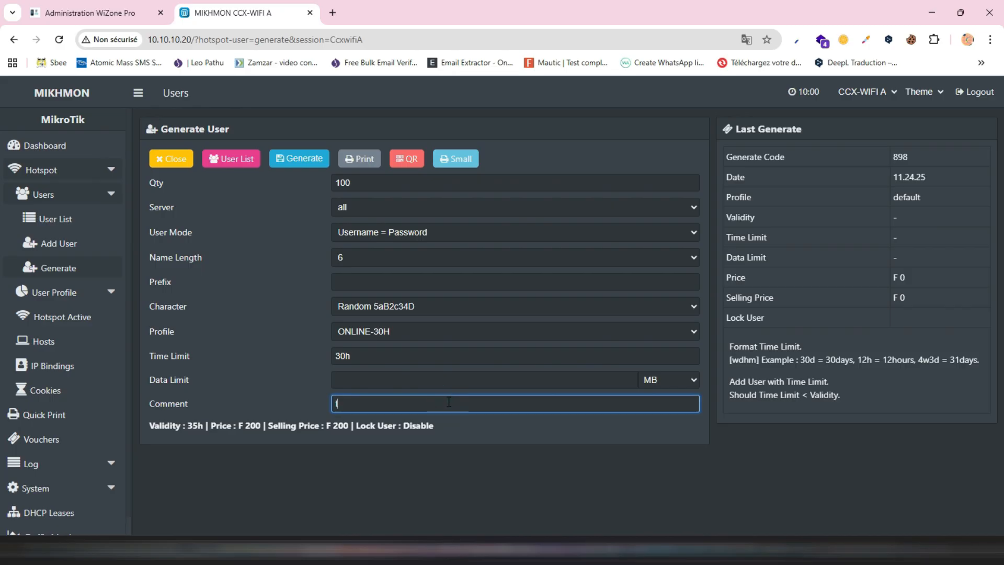
{"action": "type", "text": "es"}
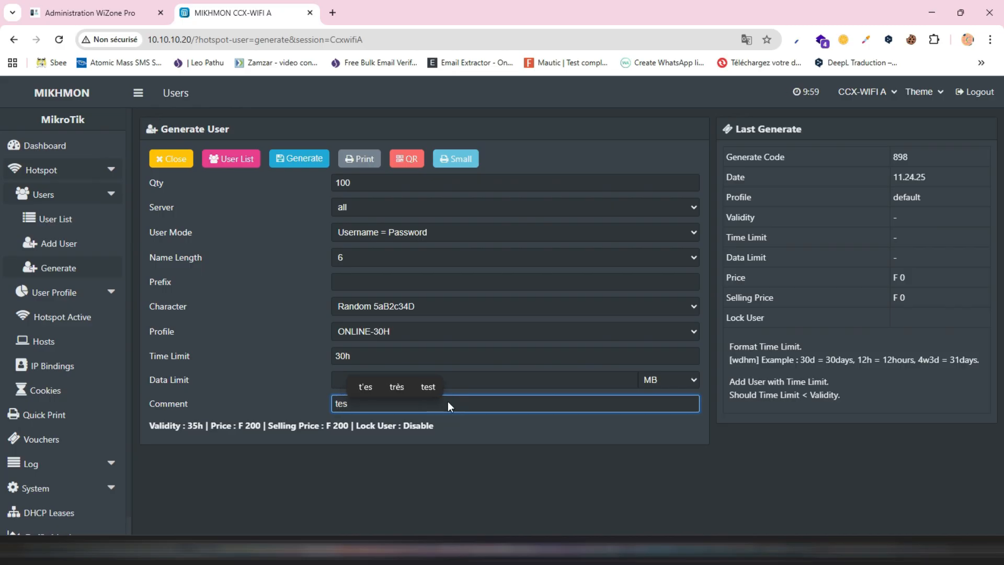
{"action": "type", "text": "t"}
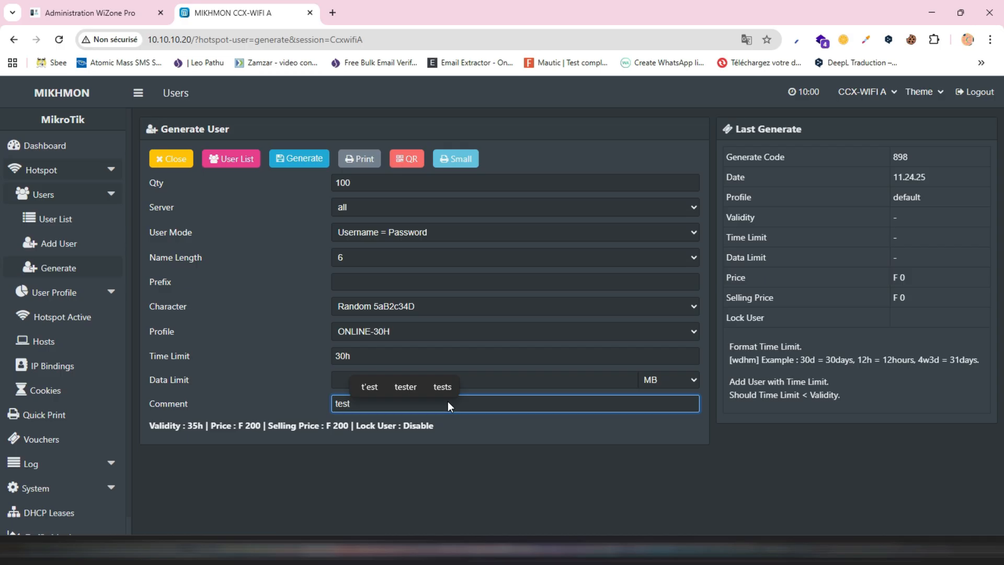
{"action": "left_click", "coordinate": [304, 159]}
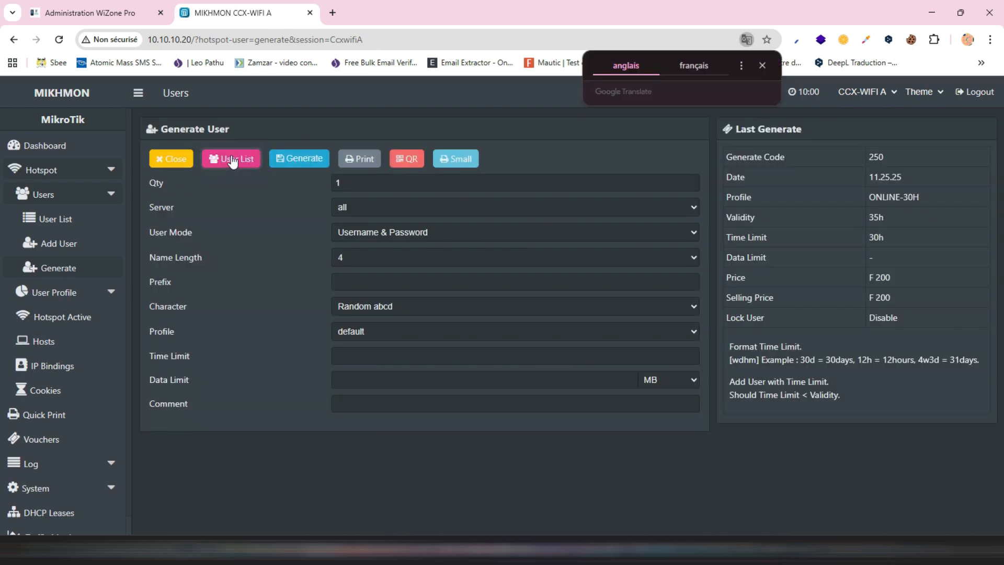
- Show the full hotspot user list and filter it by the comment vc-250-11.25.25-test ONLINE-30H
{"action": "left_click", "coordinate": [231, 159]}
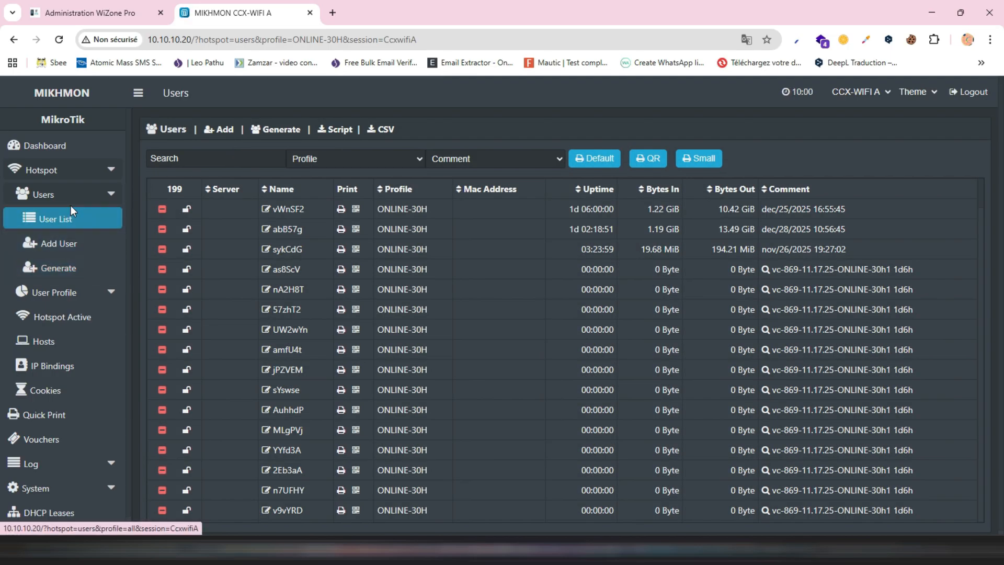
{"action": "left_click", "coordinate": [55, 222]}
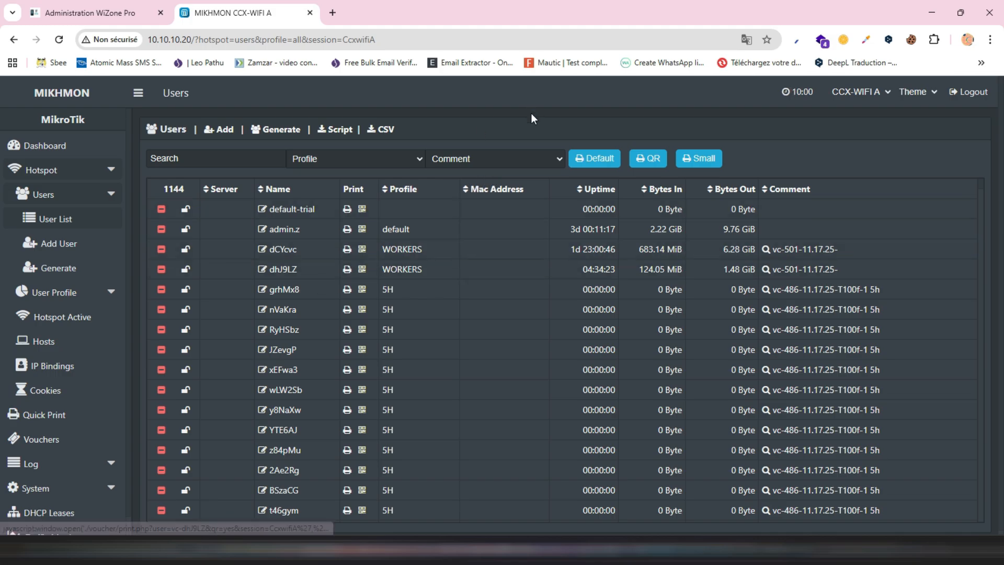
{"action": "left_click", "coordinate": [487, 162]}
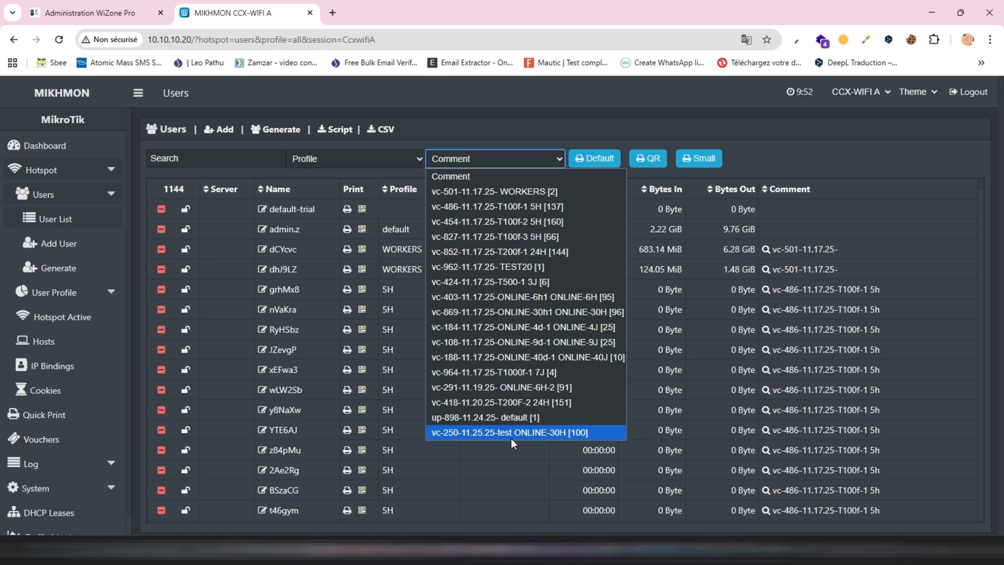
{"action": "left_click", "coordinate": [499, 432]}
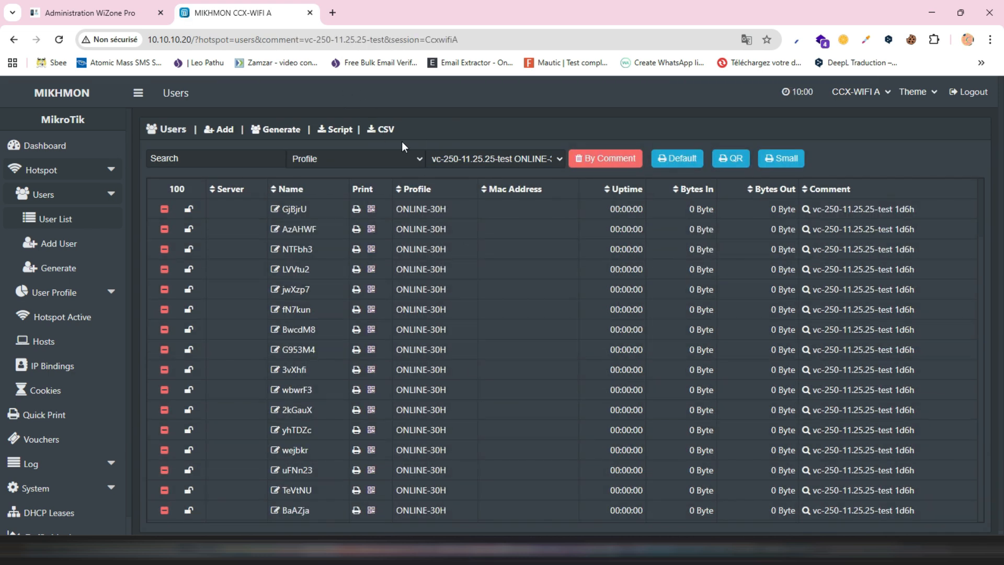
- Export the filtered hotspot users as a CSV file and save it under the name test in the Bureau folder
{"action": "left_click", "coordinate": [381, 135]}
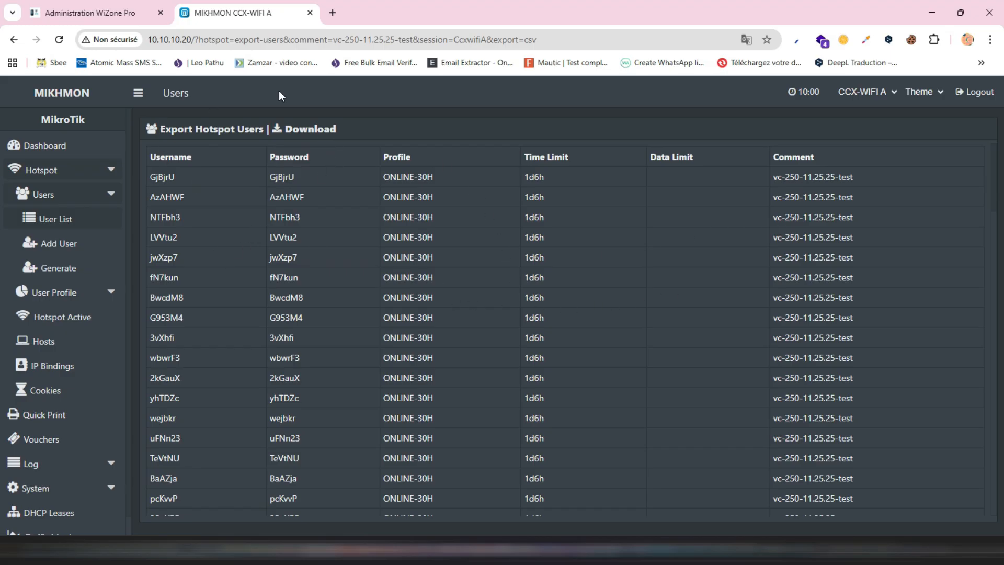
{"action": "left_click", "coordinate": [314, 129]}
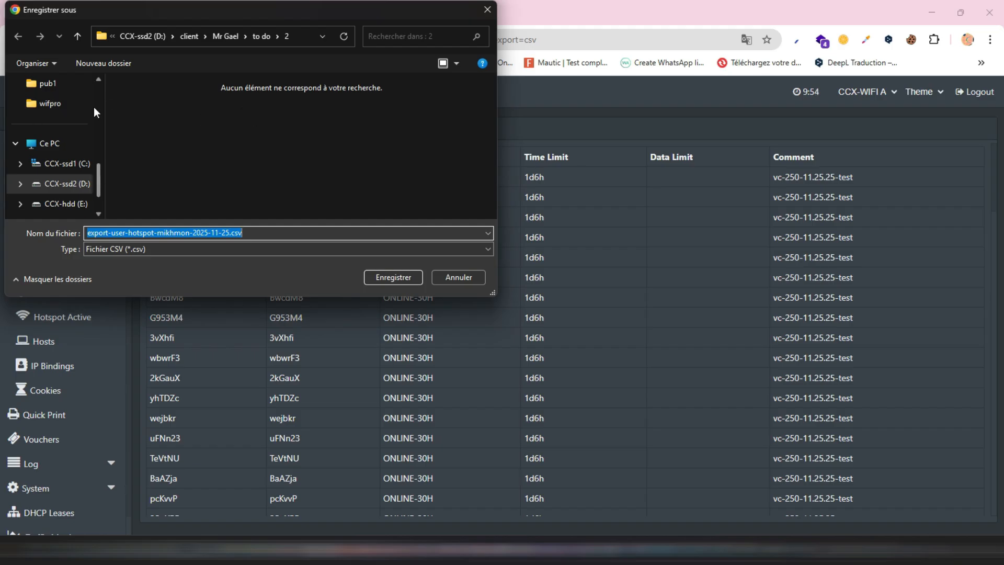
{"action": "scroll", "coordinate": [93, 107], "scroll_direction": "up", "scroll_amount": 2}
{"action": "scroll", "coordinate": [93, 107], "scroll_direction": "up", "scroll_amount": 2}
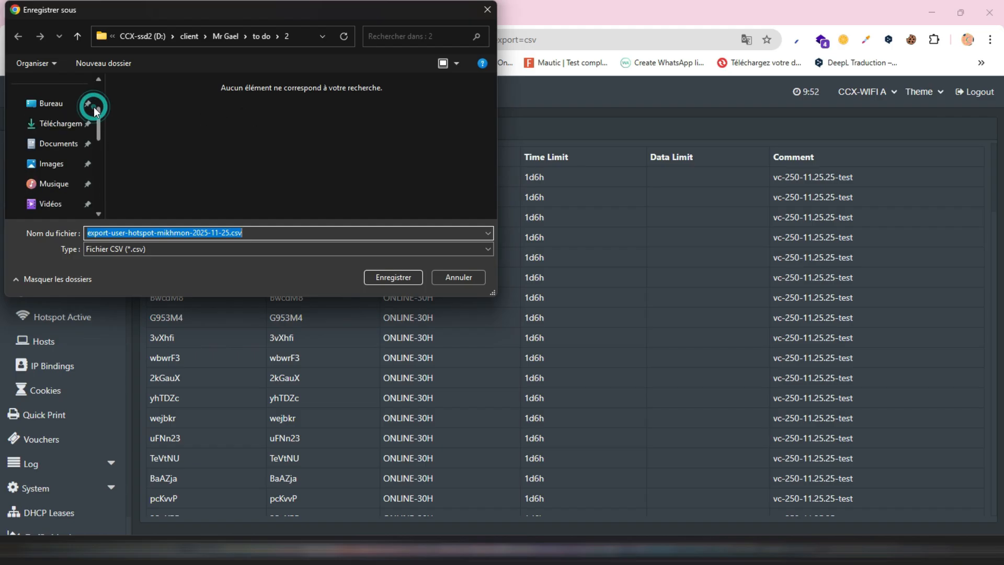
{"action": "left_click", "coordinate": [50, 107]}
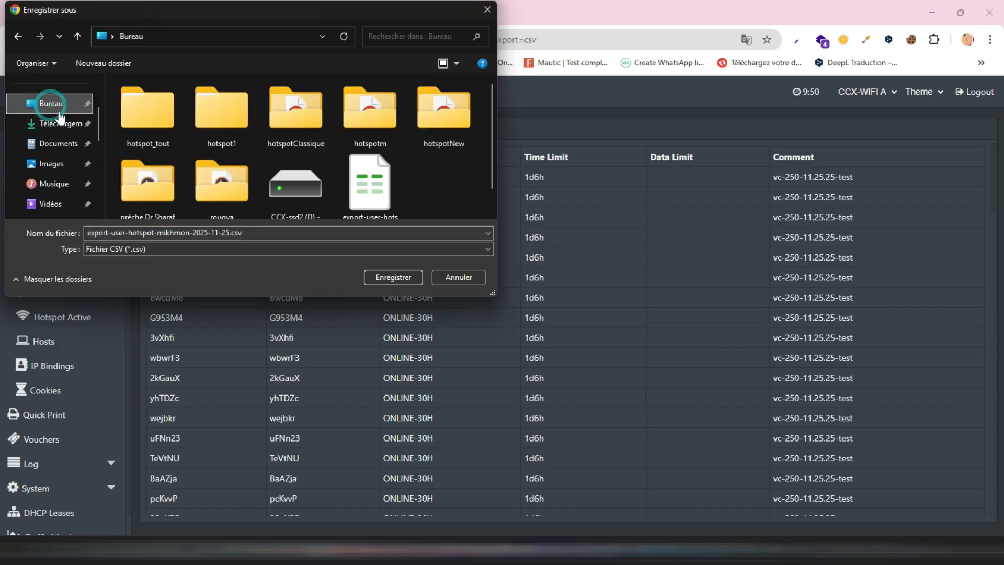
{"action": "left_click", "coordinate": [251, 236]}
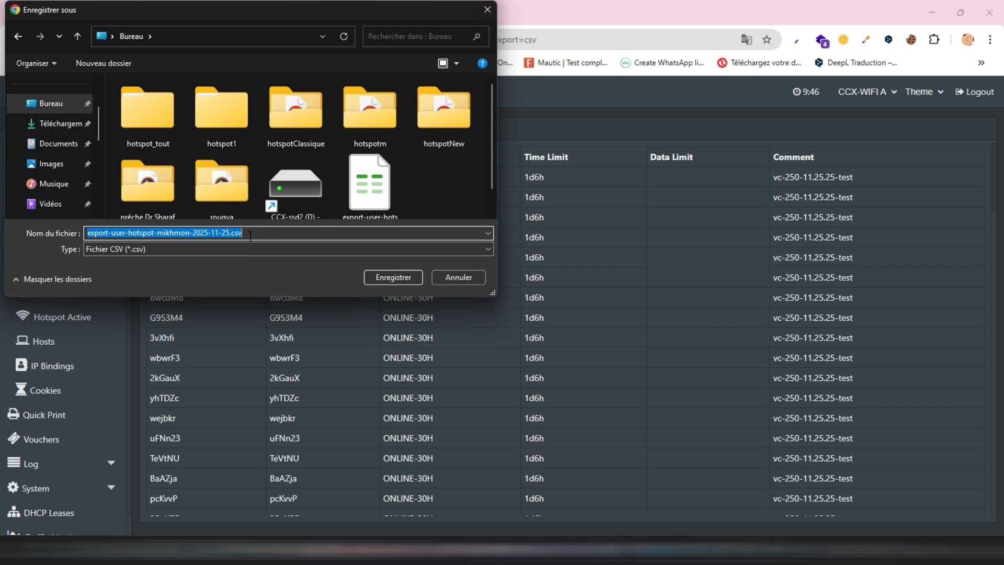
{"action": "type", "text": "test"}
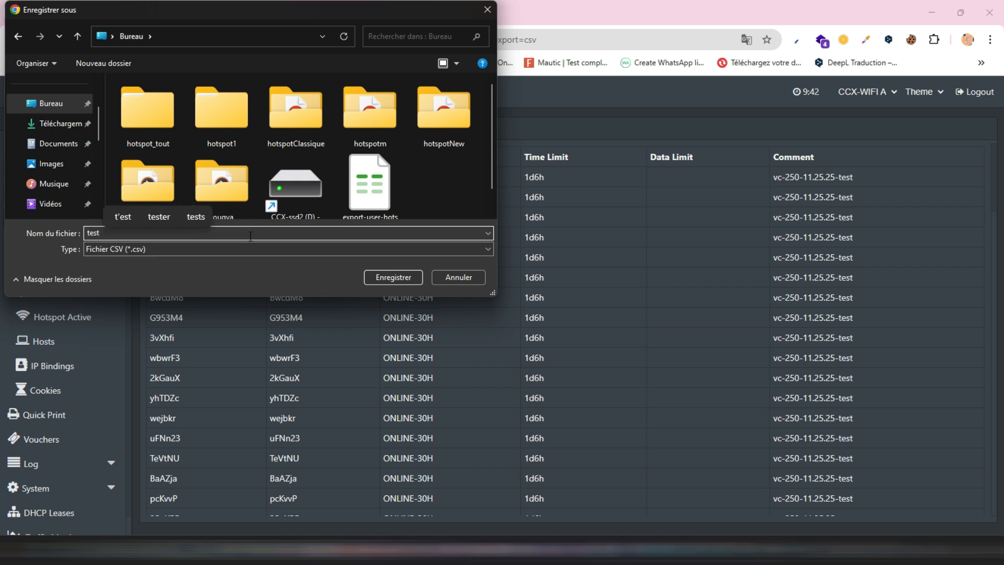
{"action": "left_click", "coordinate": [384, 276]}
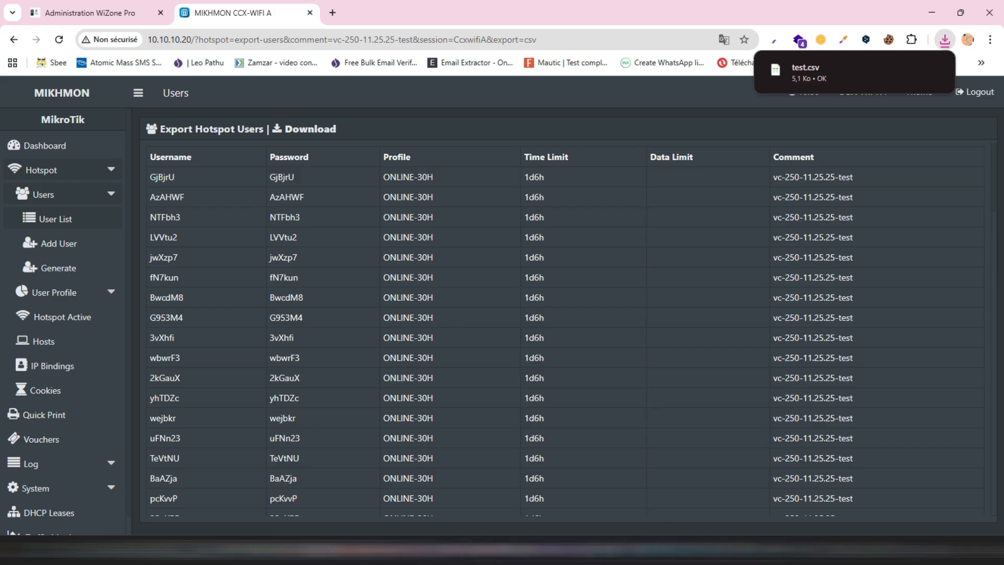
- Switch to the WiF Pro site, open the ticket import page and select the Demo Wifi Zone
{"action": "left_click", "coordinate": [652, 548]}
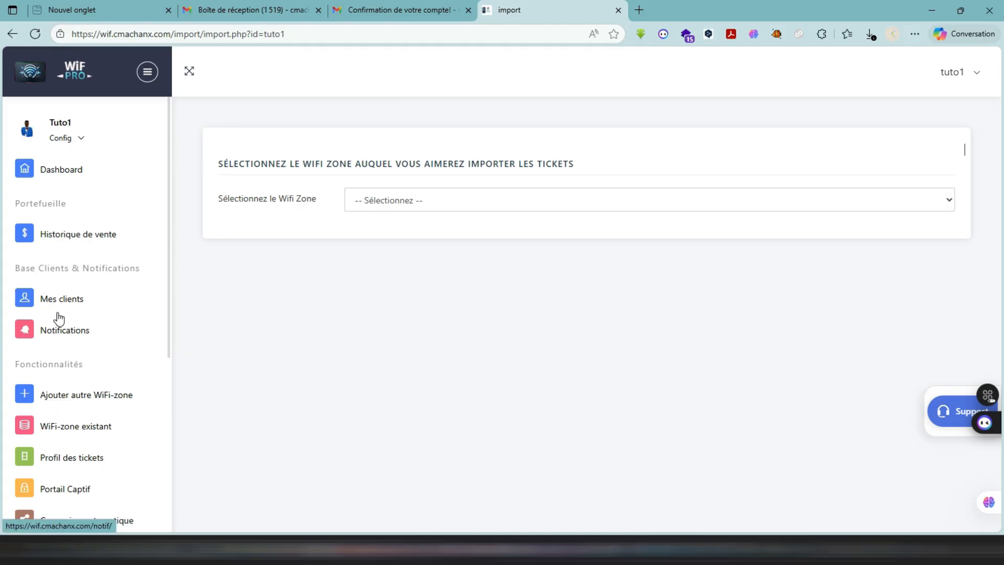
{"action": "scroll", "coordinate": [103, 354], "scroll_direction": "down", "scroll_amount": 2}
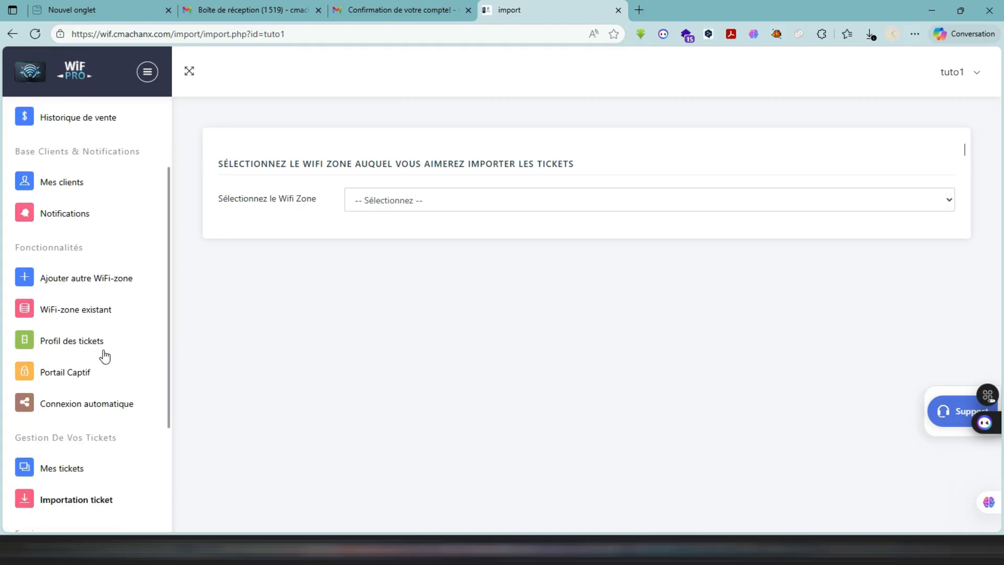
{"action": "scroll", "coordinate": [103, 354], "scroll_direction": "down", "scroll_amount": 1}
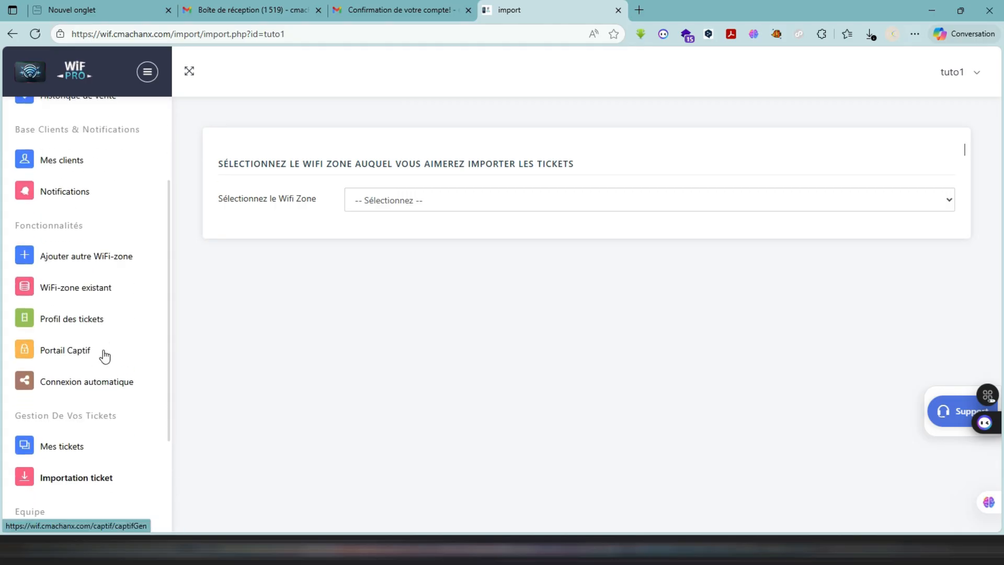
{"action": "left_click", "coordinate": [74, 478]}
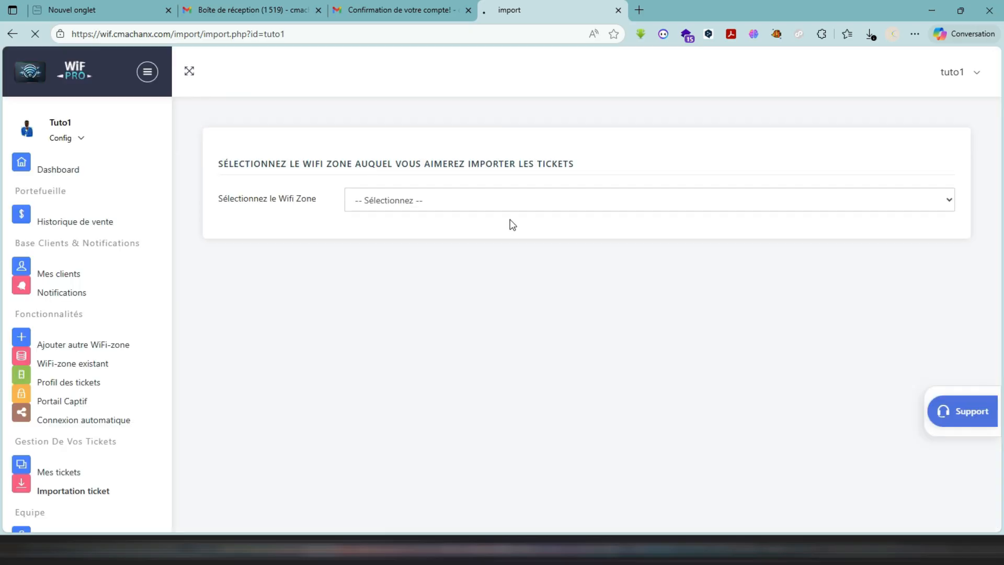
{"action": "left_click", "coordinate": [455, 210]}
{"action": "left_click", "coordinate": [382, 245]}
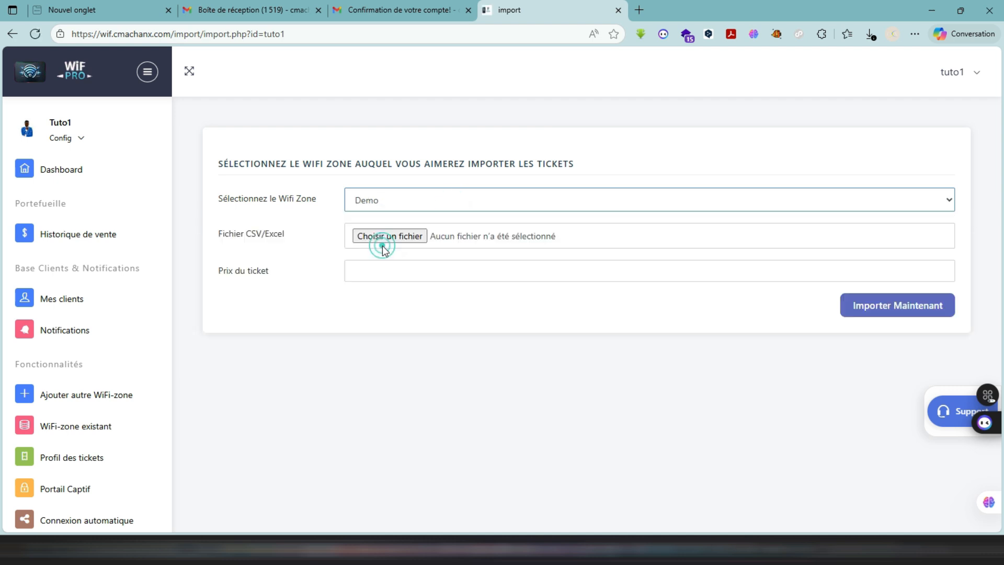
- Choose test.csv from the Bureau folder as the CSV/Excel file to import
{"action": "left_click", "coordinate": [378, 234]}
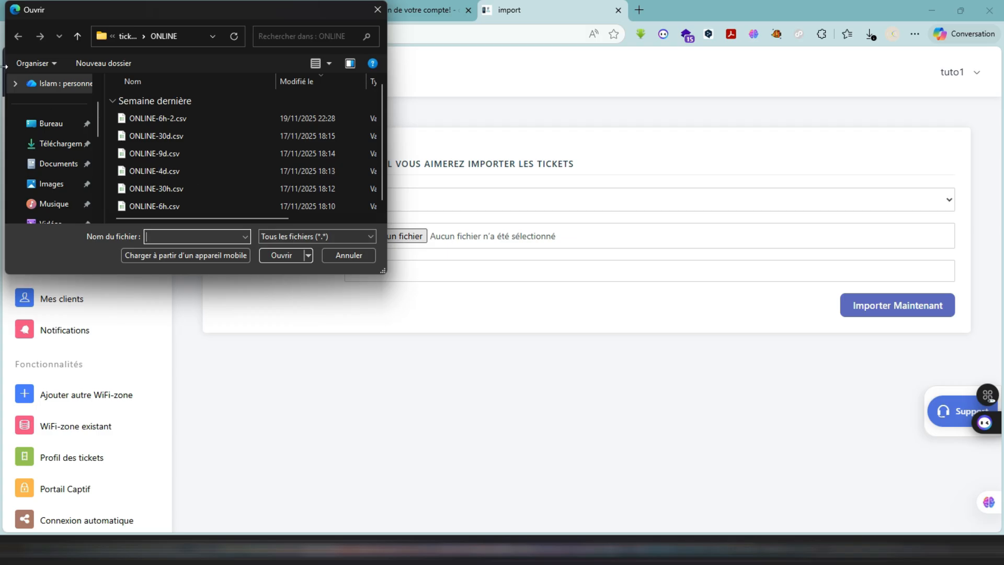
{"action": "left_click", "coordinate": [62, 125]}
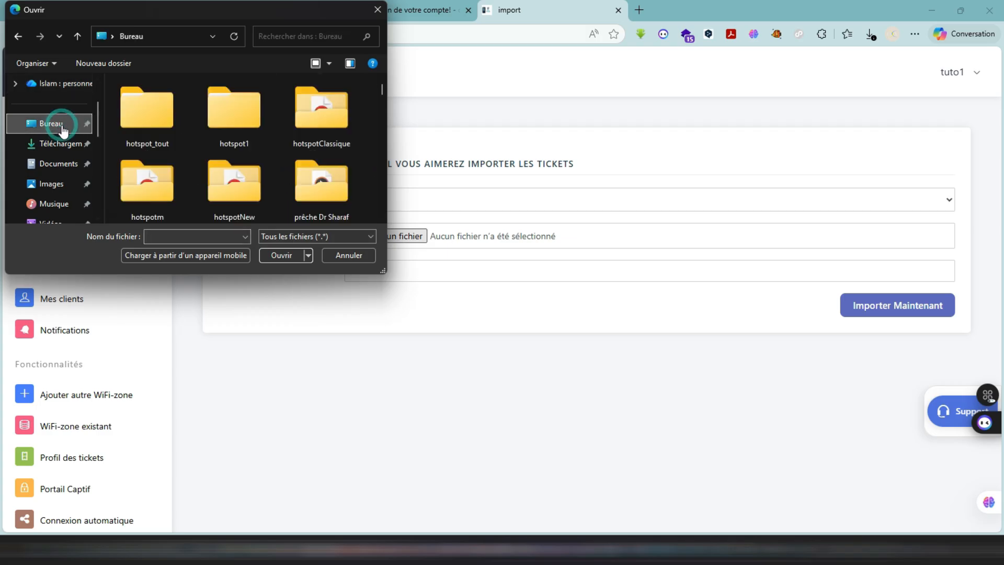
{"action": "scroll", "coordinate": [208, 152], "scroll_direction": "down", "scroll_amount": 10}
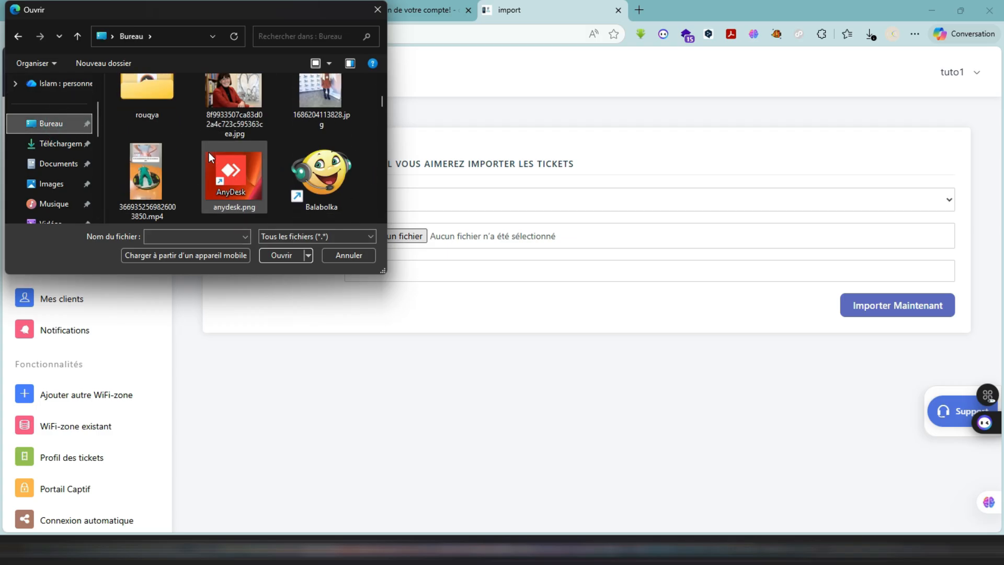
{"action": "scroll", "coordinate": [209, 152], "scroll_direction": "up", "scroll_amount": 3}
{"action": "left_click", "coordinate": [257, 138]}
{"action": "double_click", "coordinate": [223, 119]}
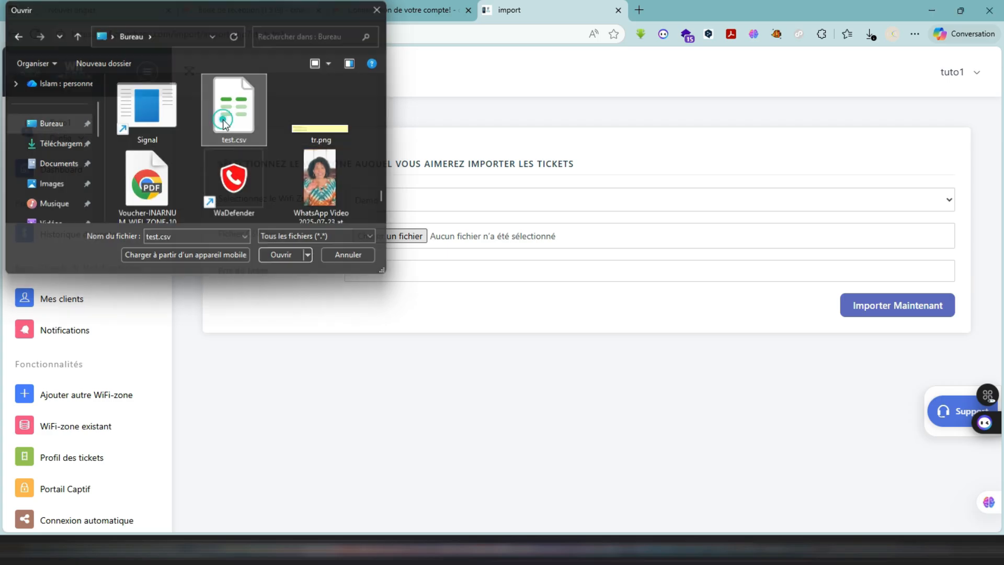
- Set the ticket price to 1000 and import the tickets
{"action": "left_click", "coordinate": [393, 268]}
{"action": "type", "text": "100"}
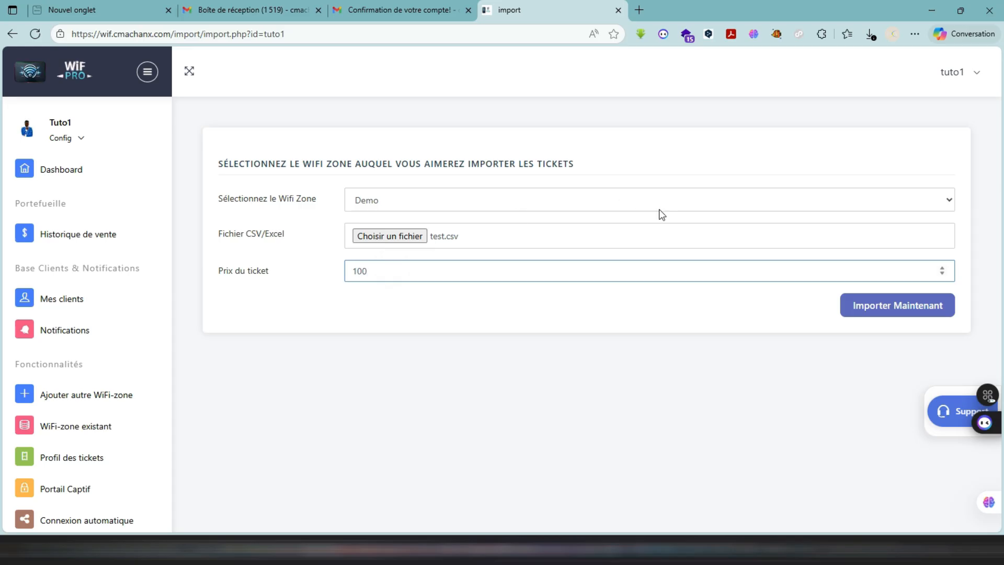
{"action": "type", "text": "0"}
{"action": "left_click", "coordinate": [880, 300]}
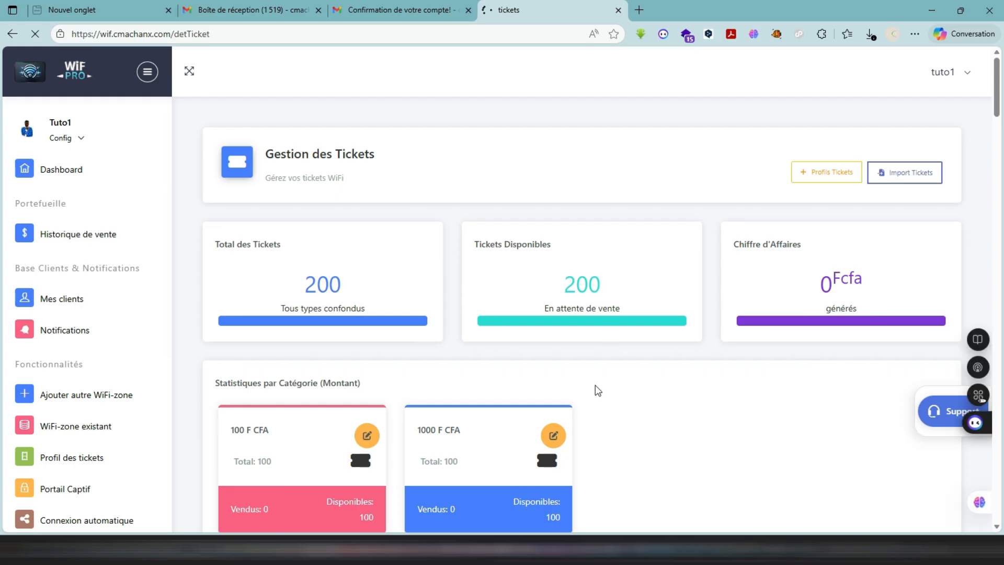
- Filter the Demo zone's ticket list by the 1000 F CFA category and review the imported tickets
{"action": "scroll", "coordinate": [596, 385], "scroll_direction": "down", "scroll_amount": 5}
{"action": "scroll", "coordinate": [595, 385], "scroll_direction": "down", "scroll_amount": 6}
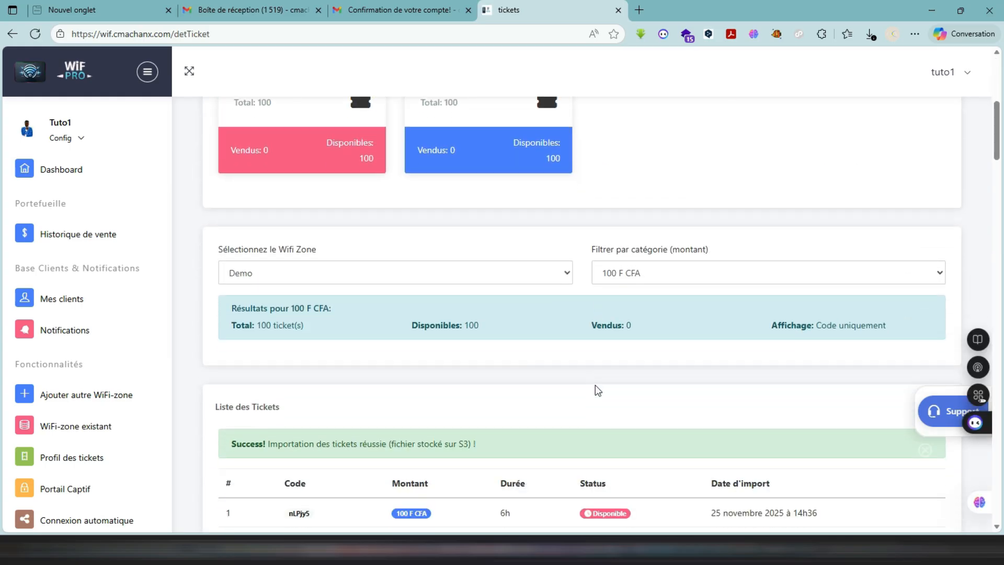
{"action": "scroll", "coordinate": [595, 385], "scroll_direction": "up", "scroll_amount": 7}
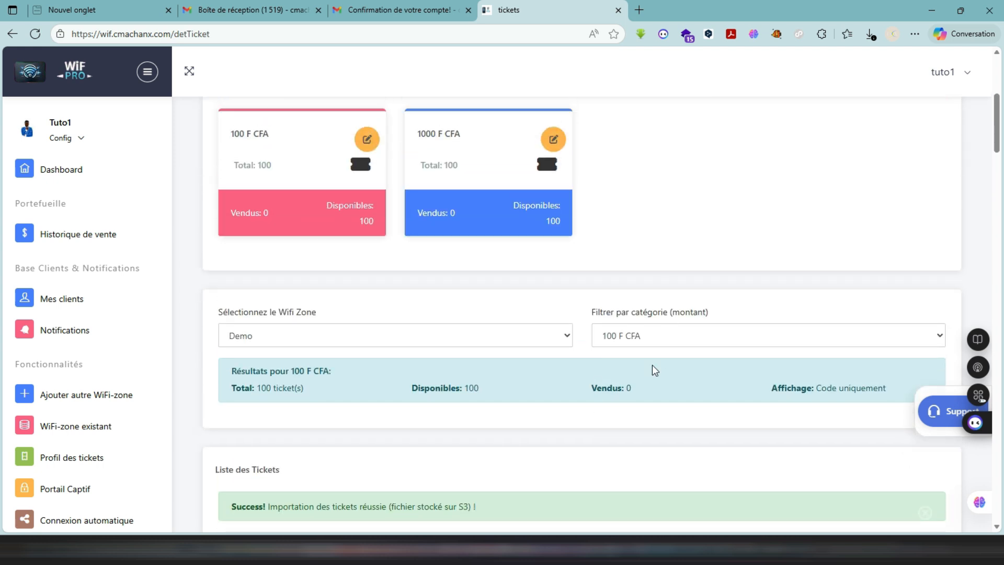
{"action": "left_click", "coordinate": [659, 337]}
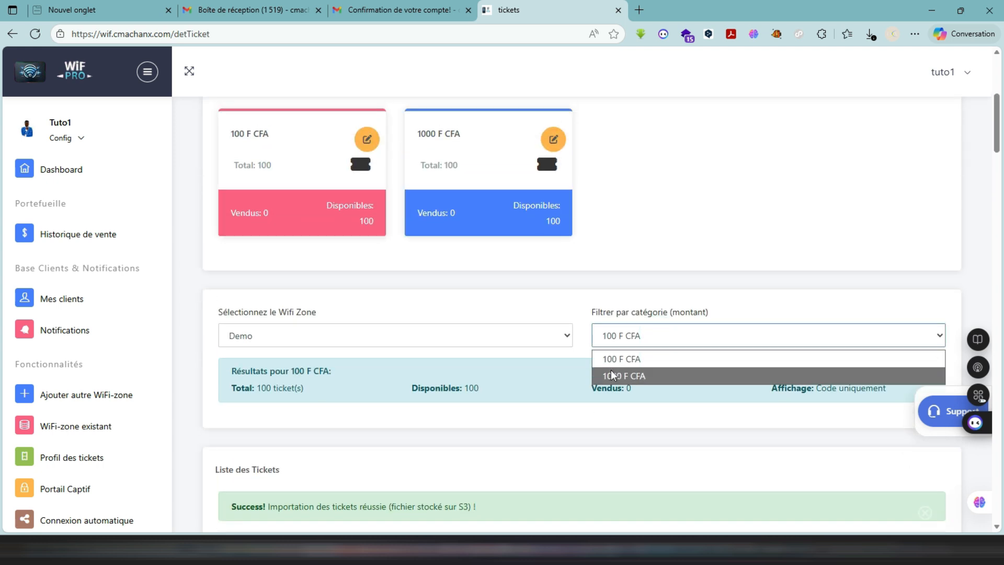
{"action": "left_click", "coordinate": [606, 376]}
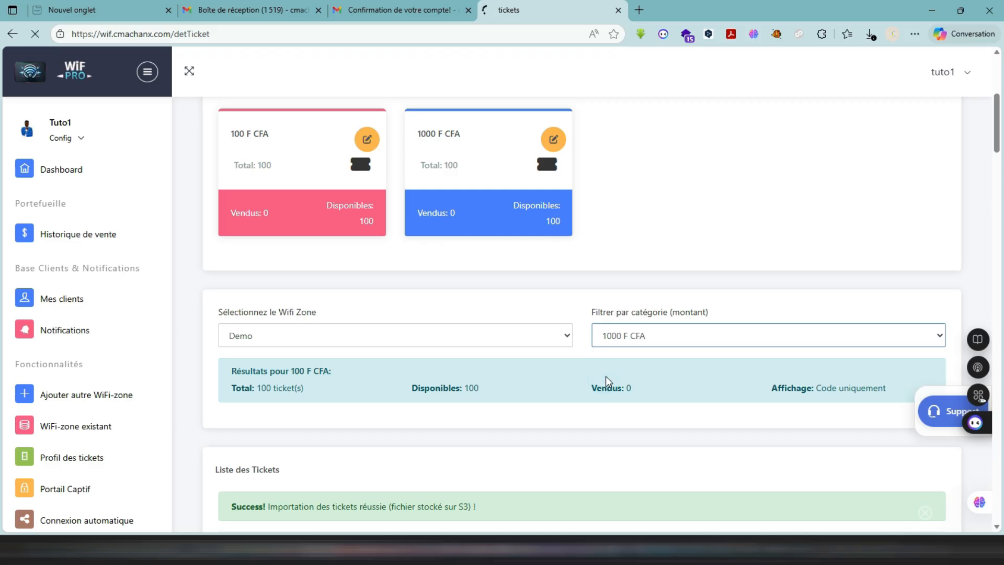
{"action": "scroll", "coordinate": [624, 331], "scroll_direction": "down", "scroll_amount": 12}
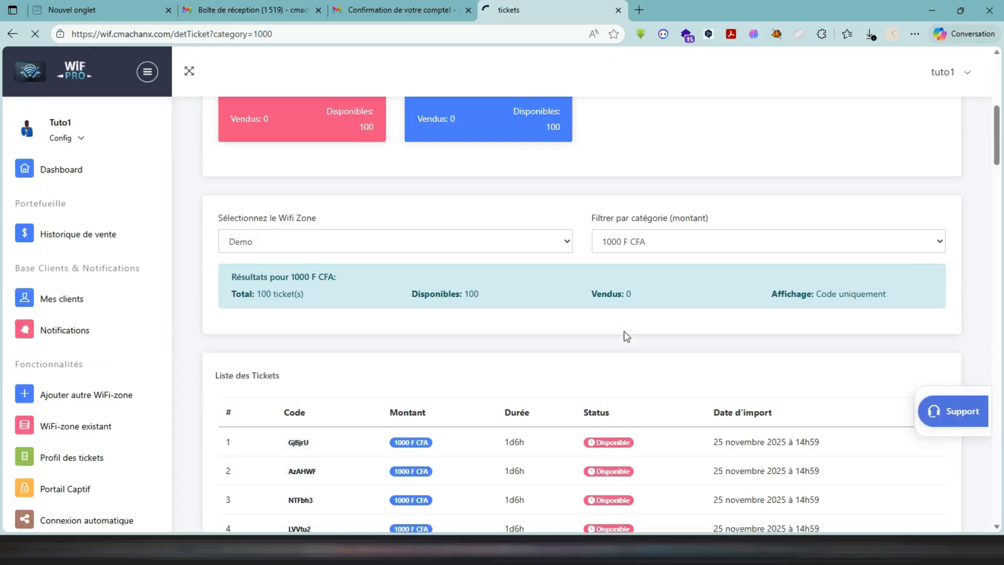
{"action": "scroll", "coordinate": [626, 335], "scroll_direction": "down", "scroll_amount": 3}
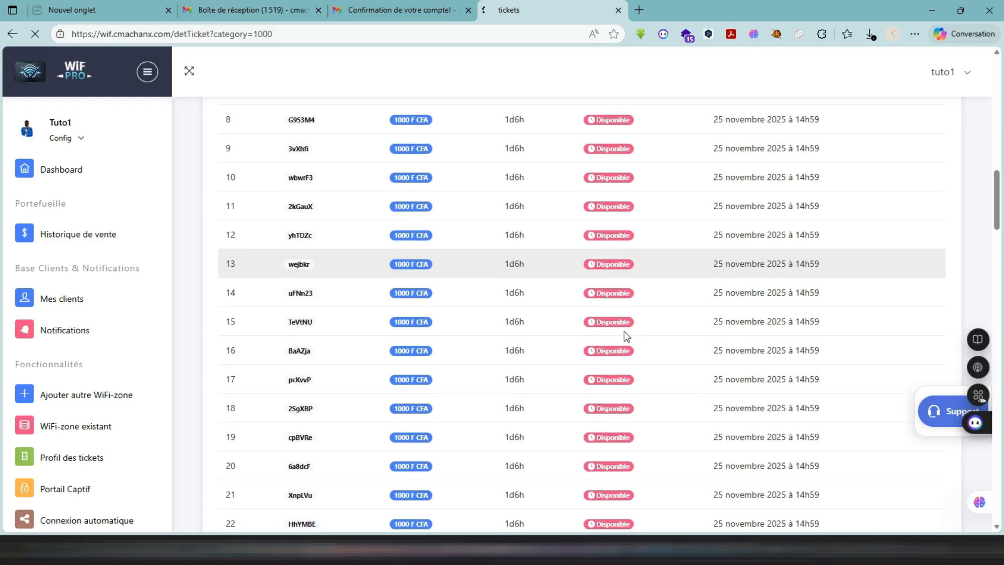
{"action": "scroll", "coordinate": [623, 331], "scroll_direction": "up", "scroll_amount": 9}
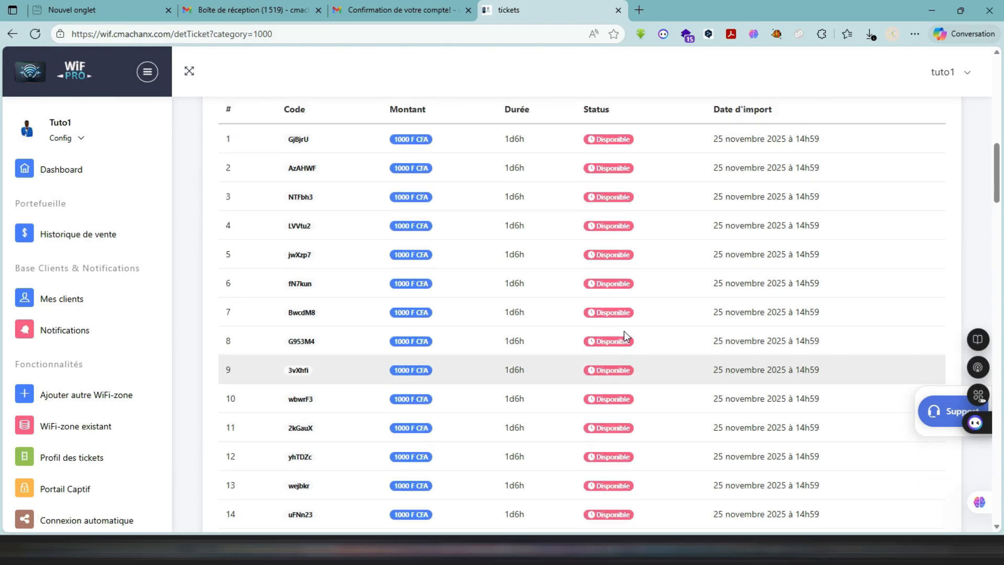
{"action": "scroll", "coordinate": [625, 331], "scroll_direction": "up", "scroll_amount": 5}
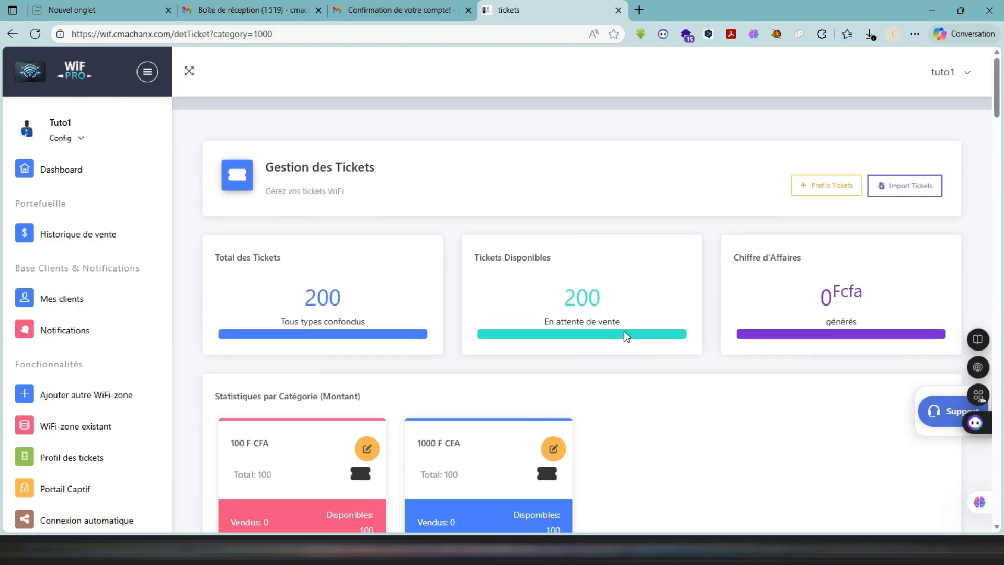
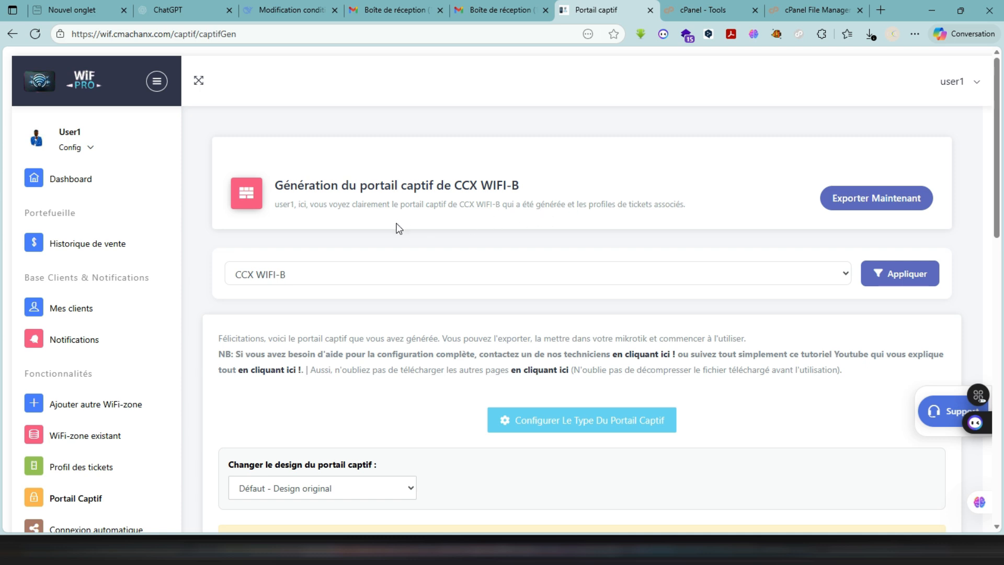
- Set the captive portal type of CCX WIFI-B to "Code uniquement (1 champ)" and save the configuration
{"action": "scroll", "coordinate": [430, 330], "scroll_direction": "down", "scroll_amount": 4}
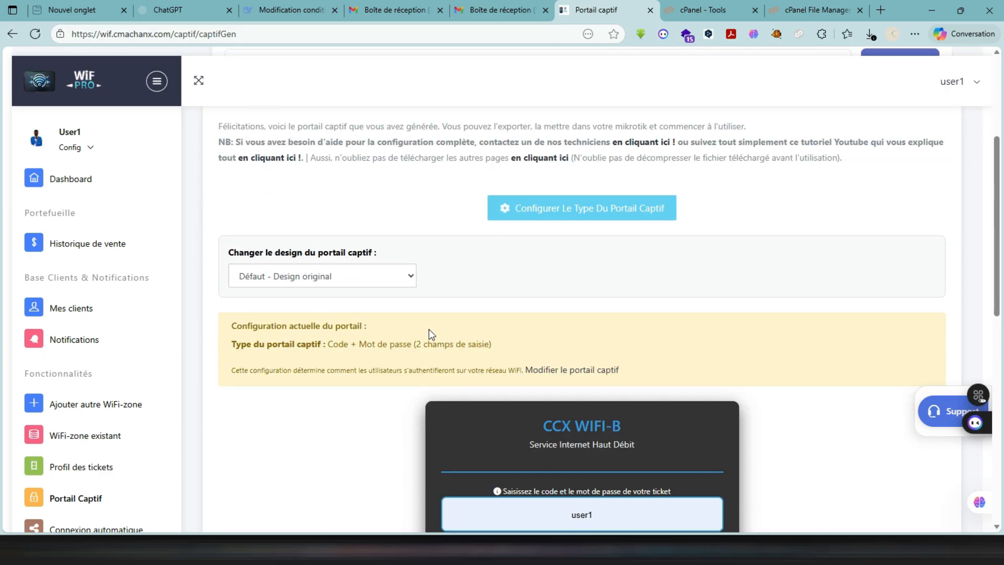
{"action": "scroll", "coordinate": [429, 329], "scroll_direction": "down", "scroll_amount": 6}
{"action": "scroll", "coordinate": [429, 328], "scroll_direction": "up", "scroll_amount": 6}
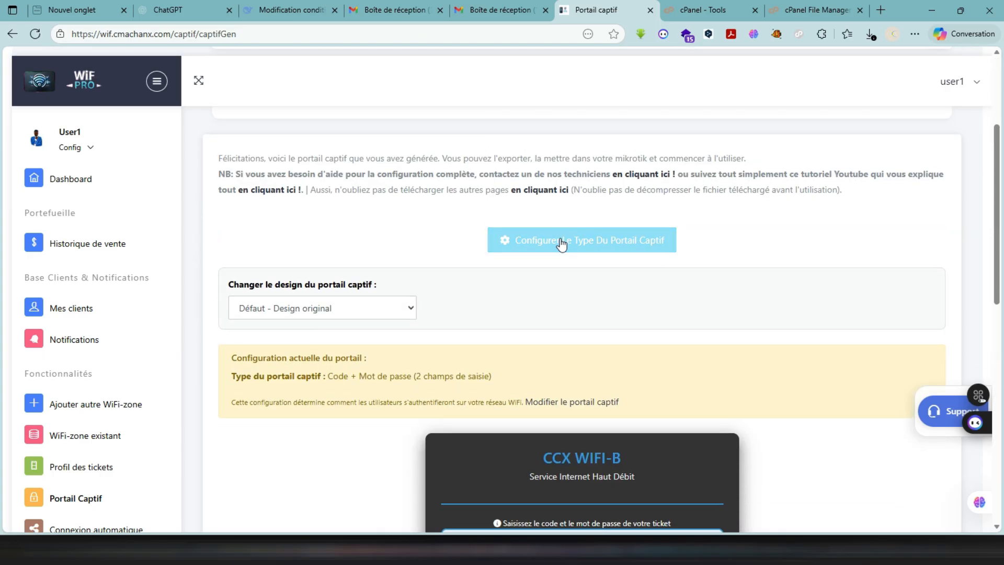
{"action": "left_click", "coordinate": [561, 242]}
{"action": "left_click", "coordinate": [505, 145]}
{"action": "left_click", "coordinate": [474, 168]}
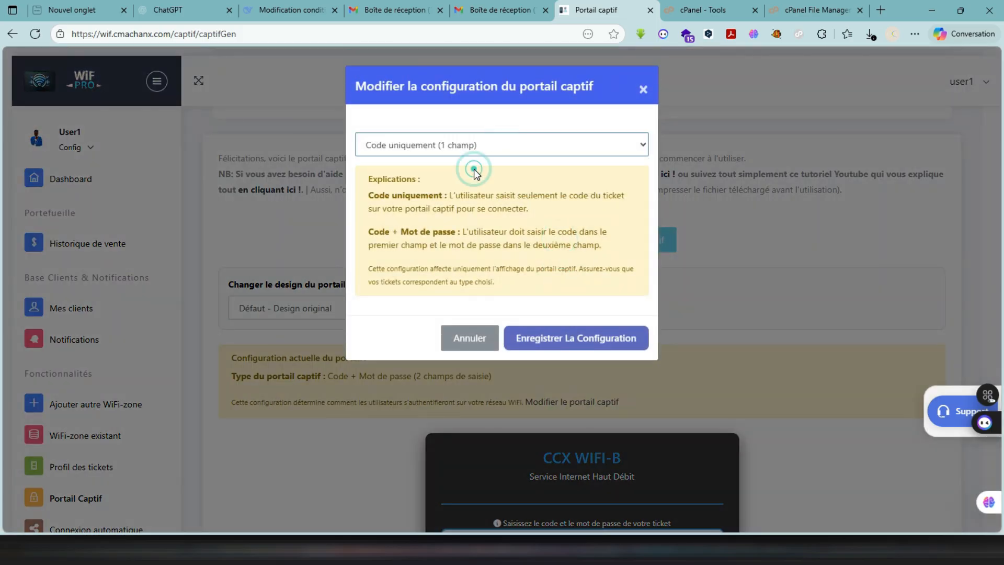
{"action": "left_click", "coordinate": [529, 335]}
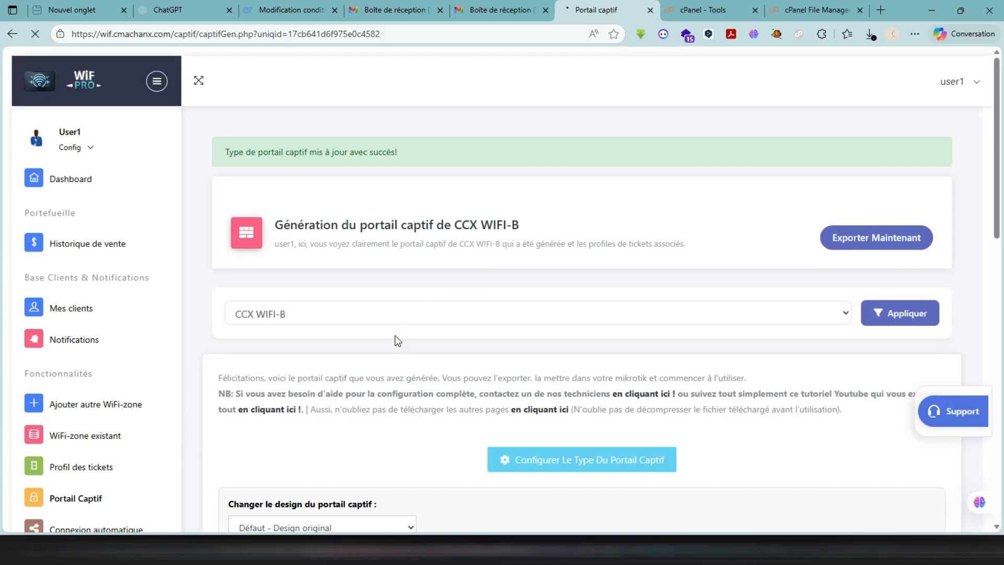
- Change the captive portal design to "Classique - Style épuré pour entreprises" and confirm regenerating the portal
{"action": "left_click", "coordinate": [398, 312]}
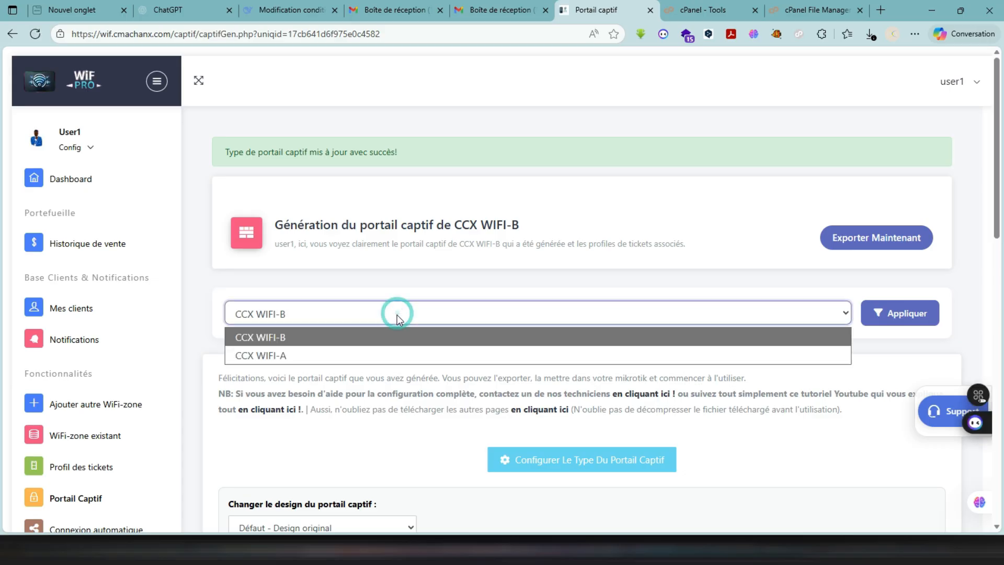
{"action": "left_click", "coordinate": [347, 448]}
{"action": "scroll", "coordinate": [349, 450], "scroll_direction": "down", "scroll_amount": 1}
{"action": "scroll", "coordinate": [347, 448], "scroll_direction": "down", "scroll_amount": 4}
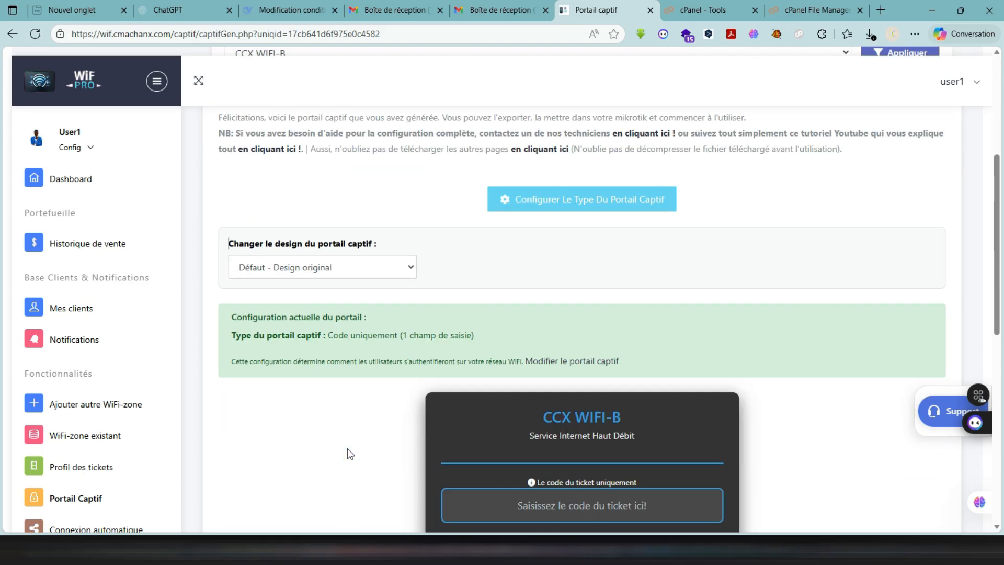
{"action": "left_click", "coordinate": [351, 264]}
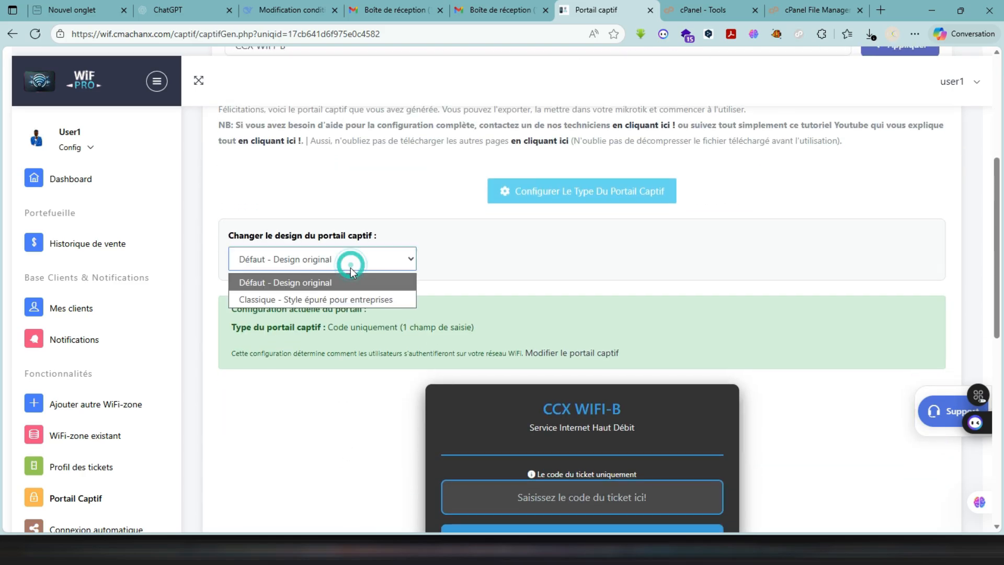
{"action": "left_click", "coordinate": [338, 300]}
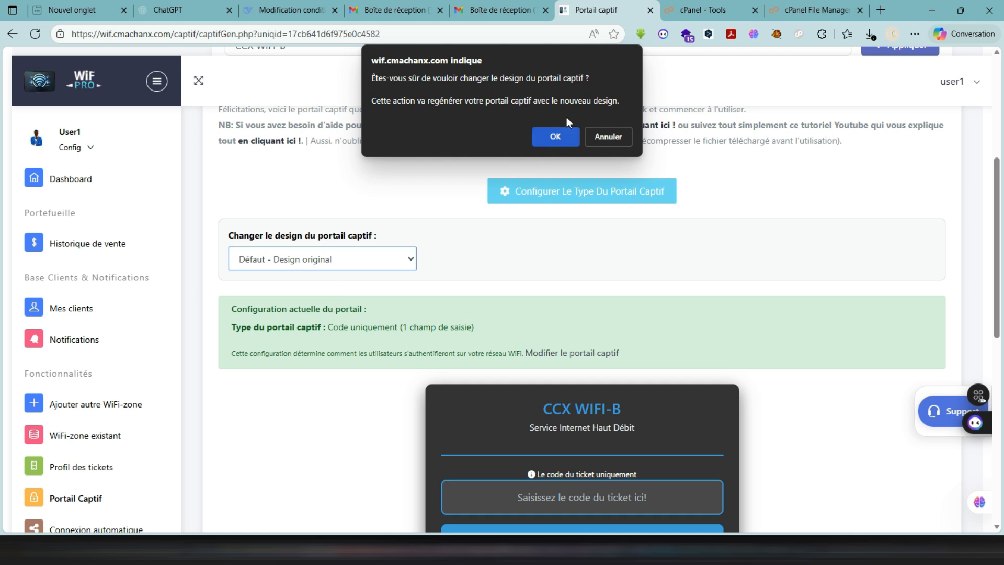
{"action": "left_click", "coordinate": [554, 138]}
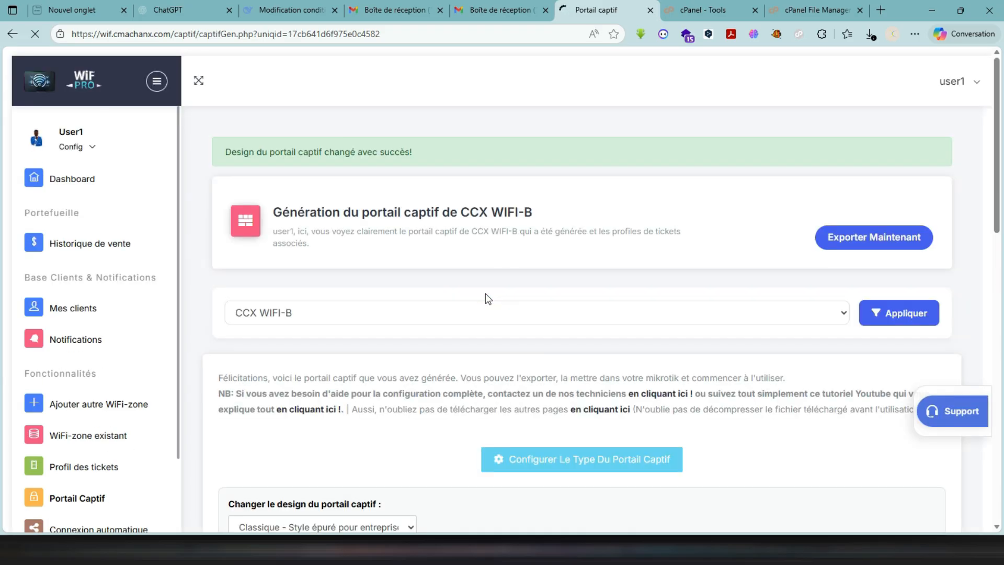
- Review the regenerated portal preview, export it and choose to save login.html to a specific location
{"action": "scroll", "coordinate": [485, 293], "scroll_direction": "down", "scroll_amount": 15}
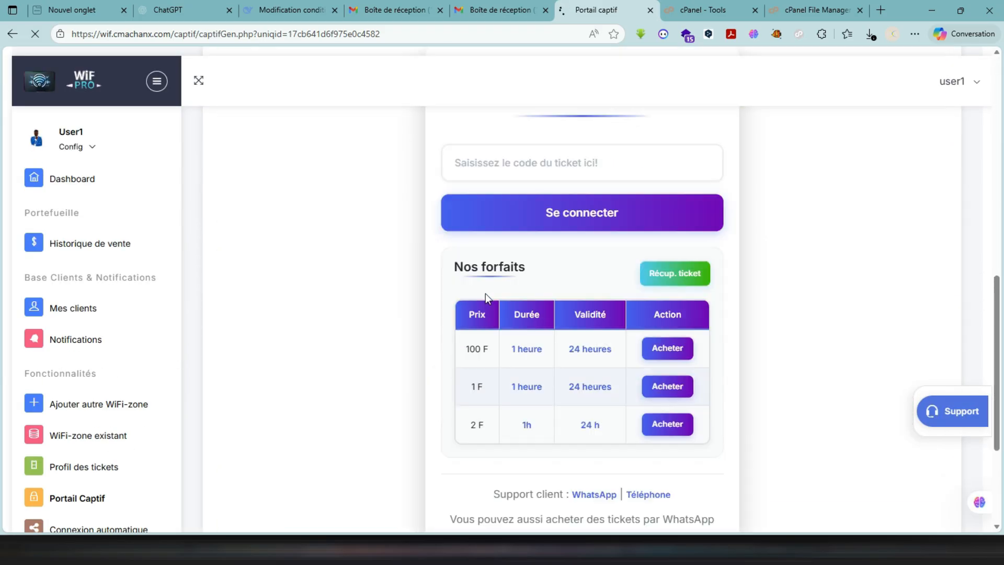
{"action": "scroll", "coordinate": [485, 293], "scroll_direction": "down", "scroll_amount": 3}
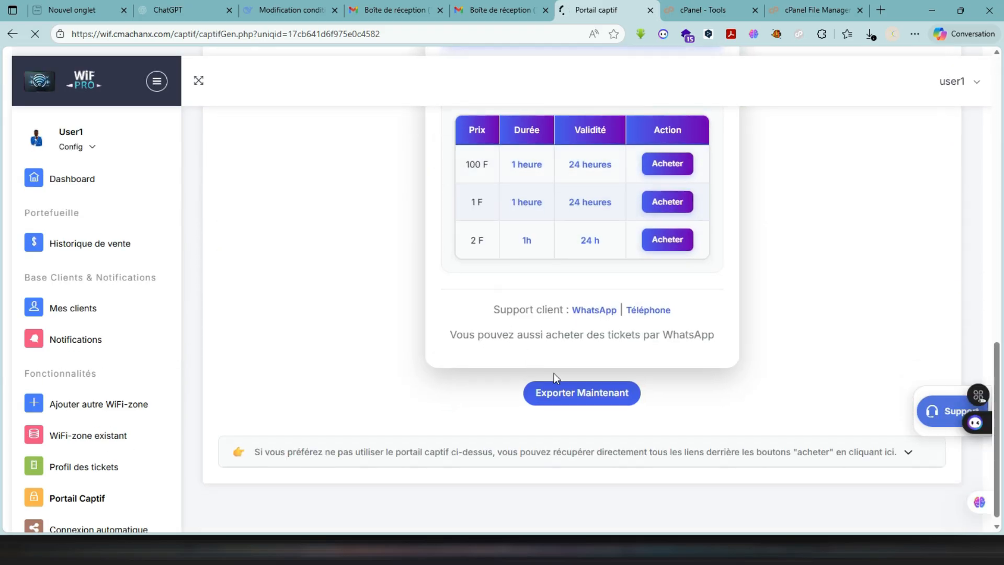
{"action": "left_click", "coordinate": [565, 398]}
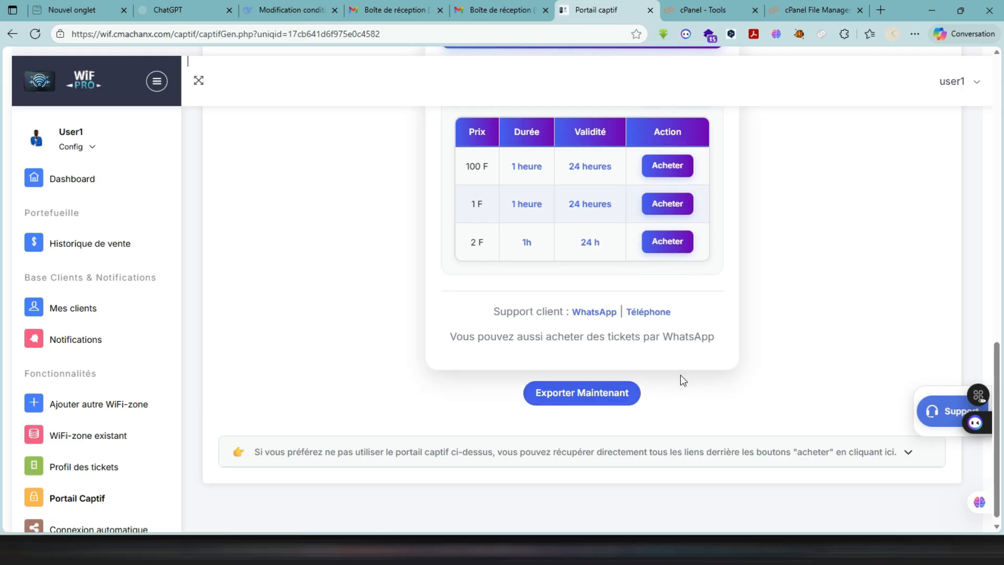
{"action": "left_click", "coordinate": [599, 402]}
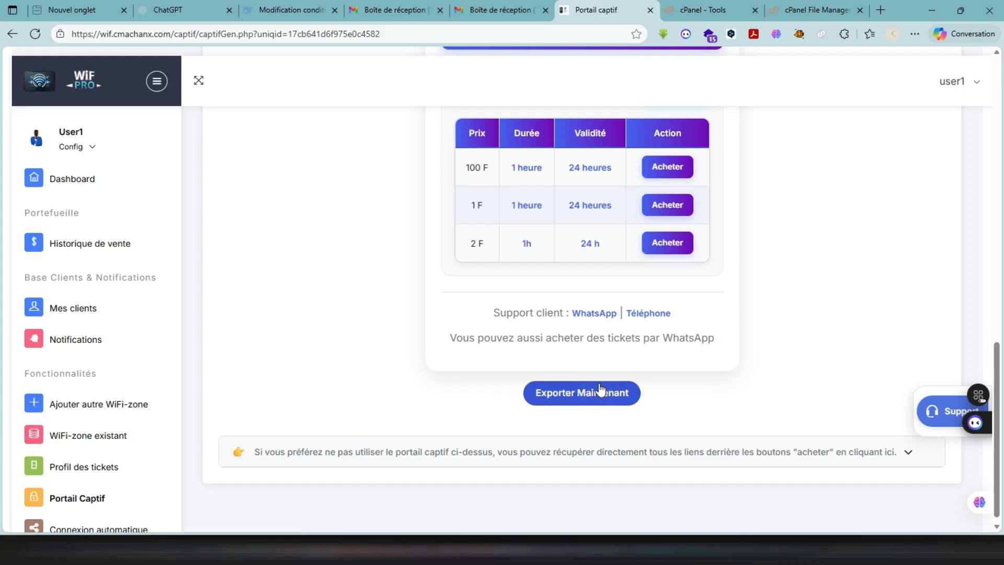
{"action": "scroll", "coordinate": [666, 313], "scroll_direction": "up", "scroll_amount": 2}
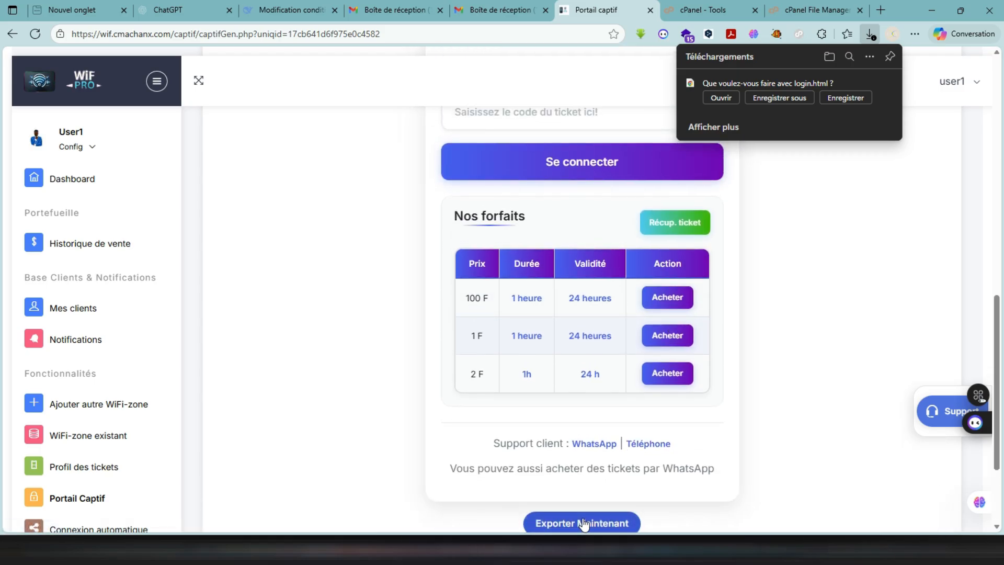
{"action": "scroll", "coordinate": [667, 333], "scroll_direction": "up", "scroll_amount": 9}
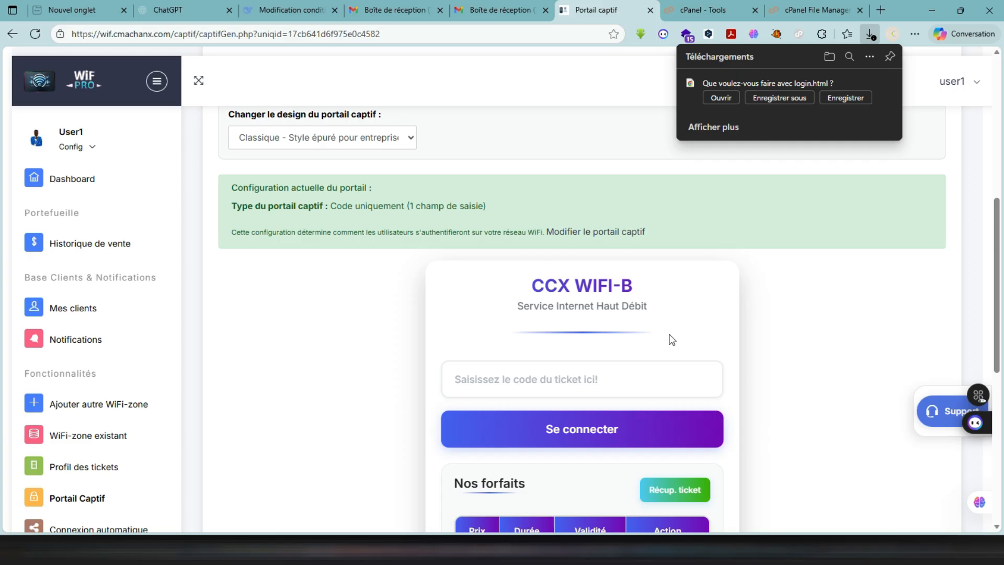
{"action": "scroll", "coordinate": [671, 339], "scroll_direction": "up", "scroll_amount": 1}
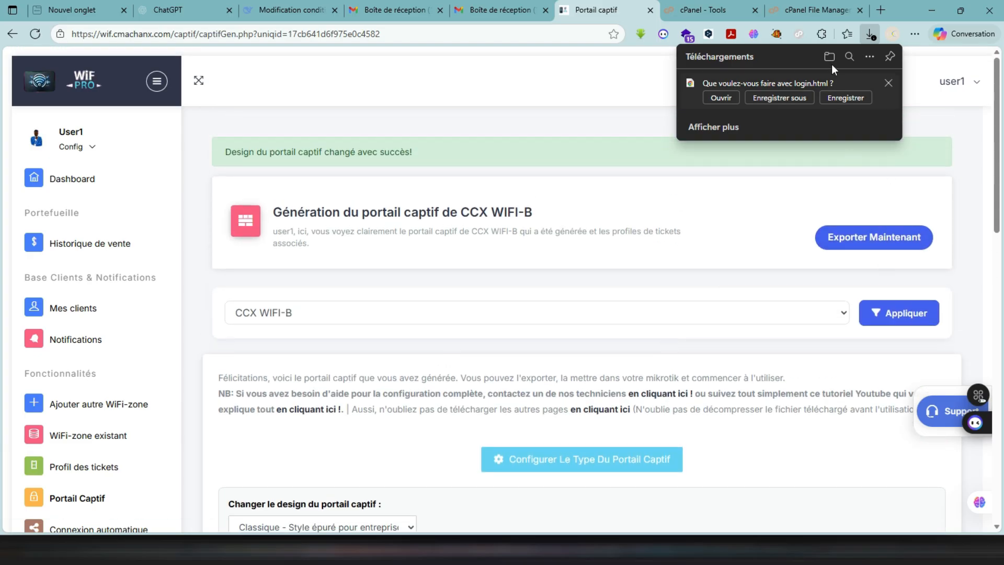
{"action": "left_click", "coordinate": [796, 101]}
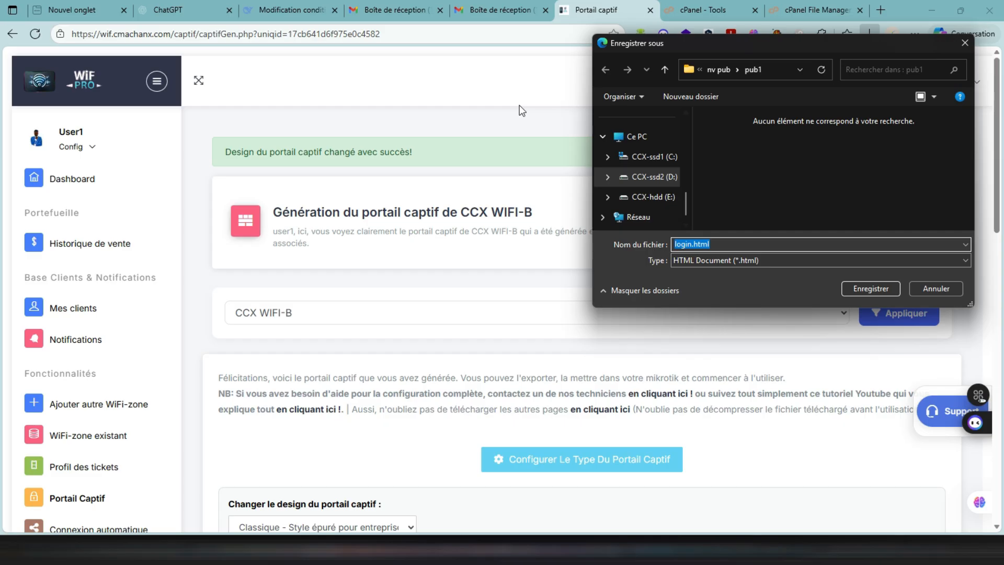
- Create a folder named captif in Bureau and save login.html inside it
{"action": "scroll", "coordinate": [685, 147], "scroll_direction": "up", "scroll_amount": 2}
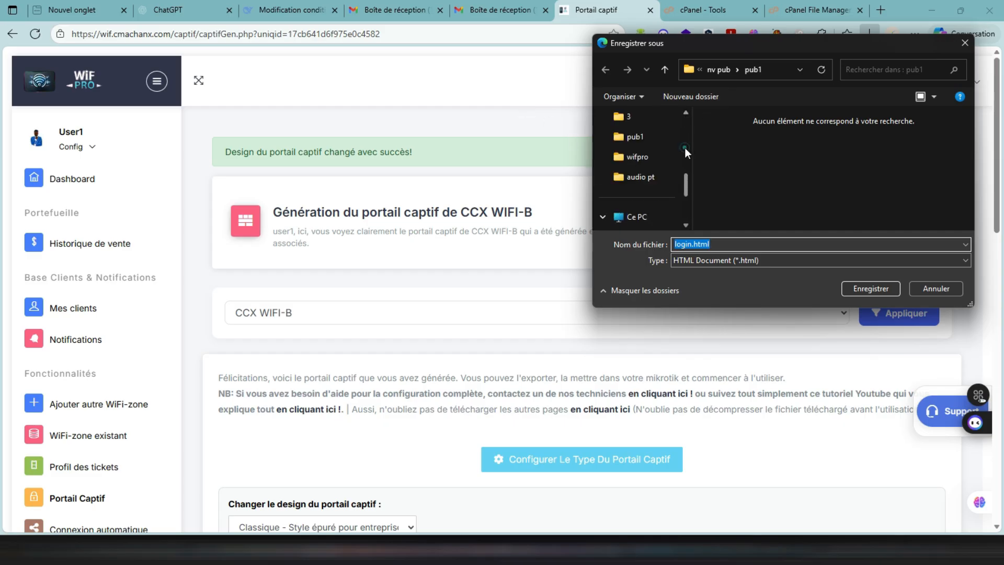
{"action": "scroll", "coordinate": [686, 147], "scroll_direction": "up", "scroll_amount": 5}
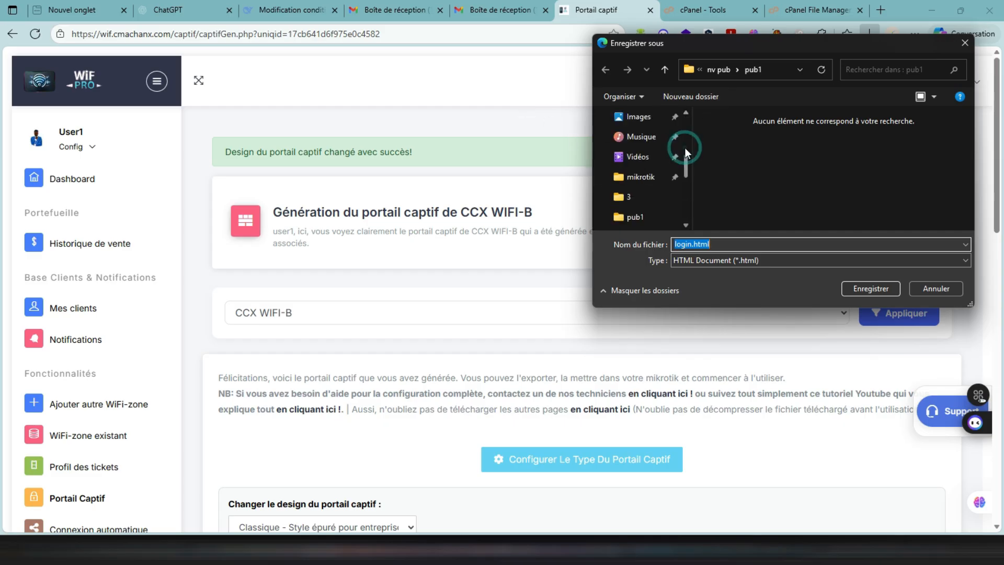
{"action": "left_click", "coordinate": [635, 137]}
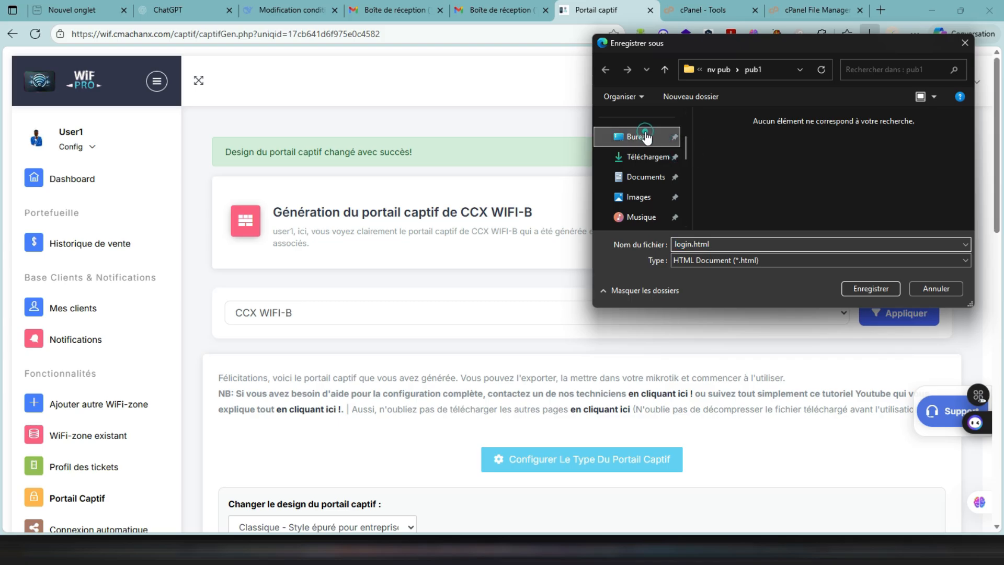
{"action": "left_click", "coordinate": [710, 97]}
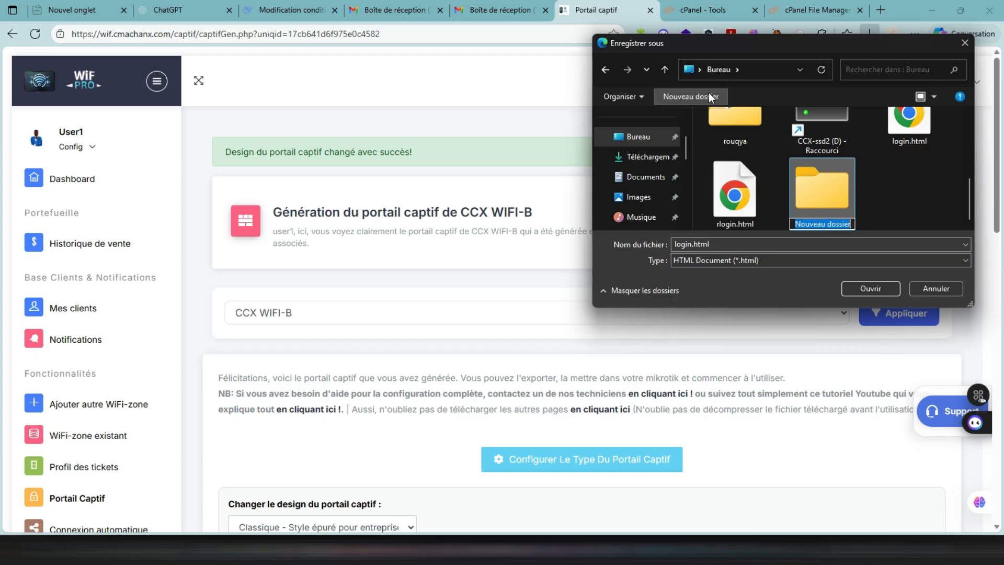
{"action": "type", "text": "cat"}
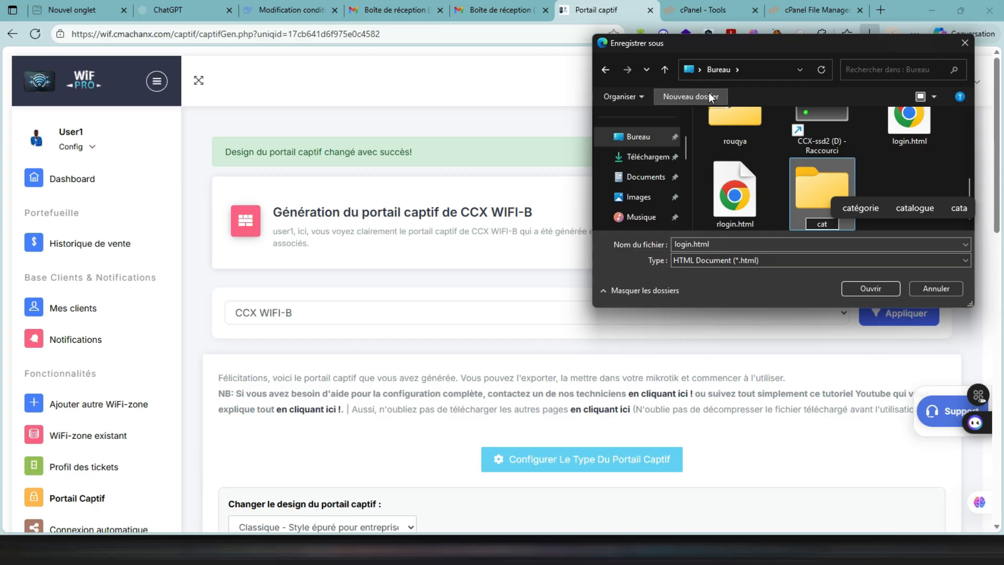
{"action": "type", "text": "i"}
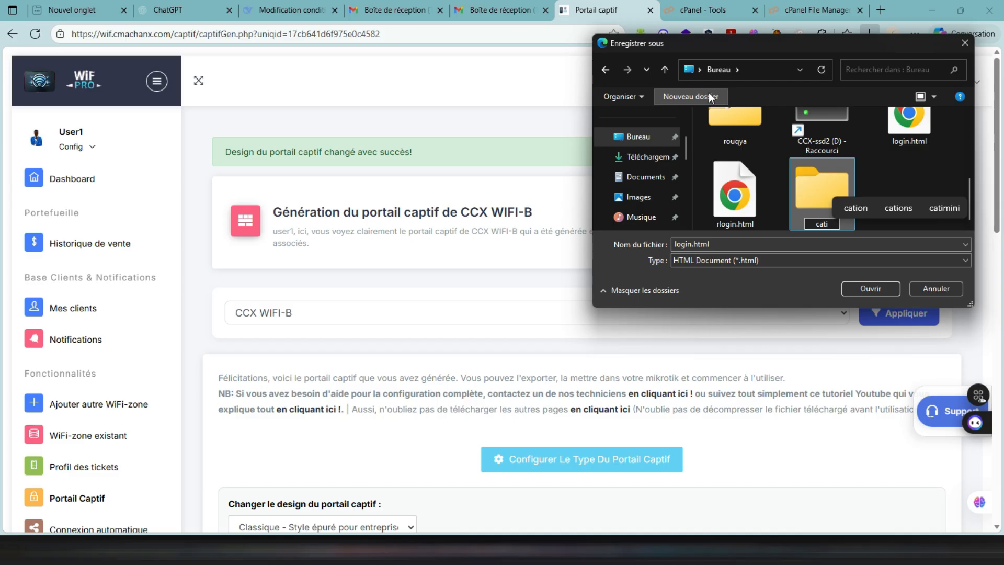
{"action": "type", "text": "f"}
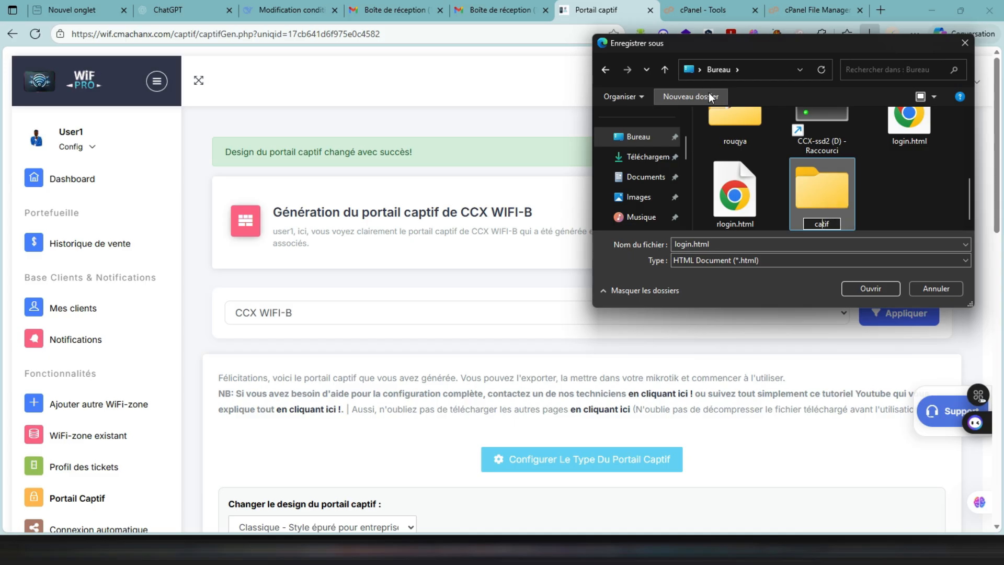
{"action": "type", "text": "p"}
{"action": "key", "text": "Return"}
{"action": "key", "text": "Return"}
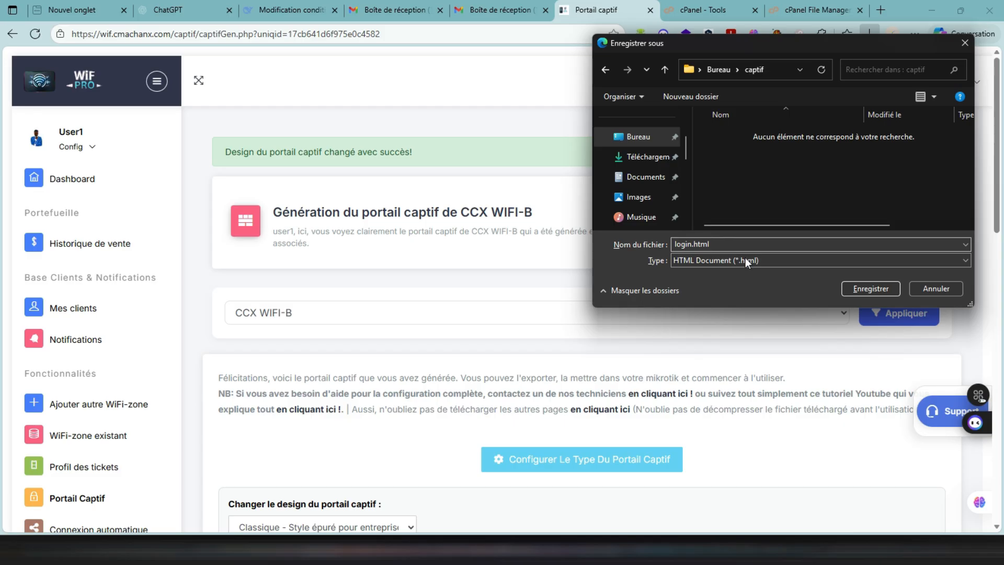
{"action": "left_click", "coordinate": [870, 290]}
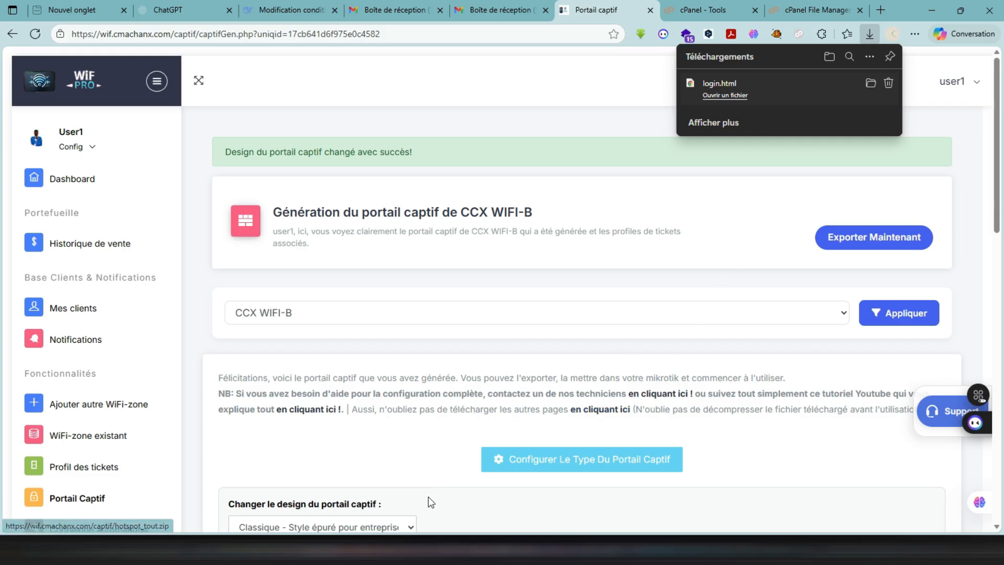
{"action": "scroll", "coordinate": [419, 513], "scroll_direction": "down", "scroll_amount": 2}
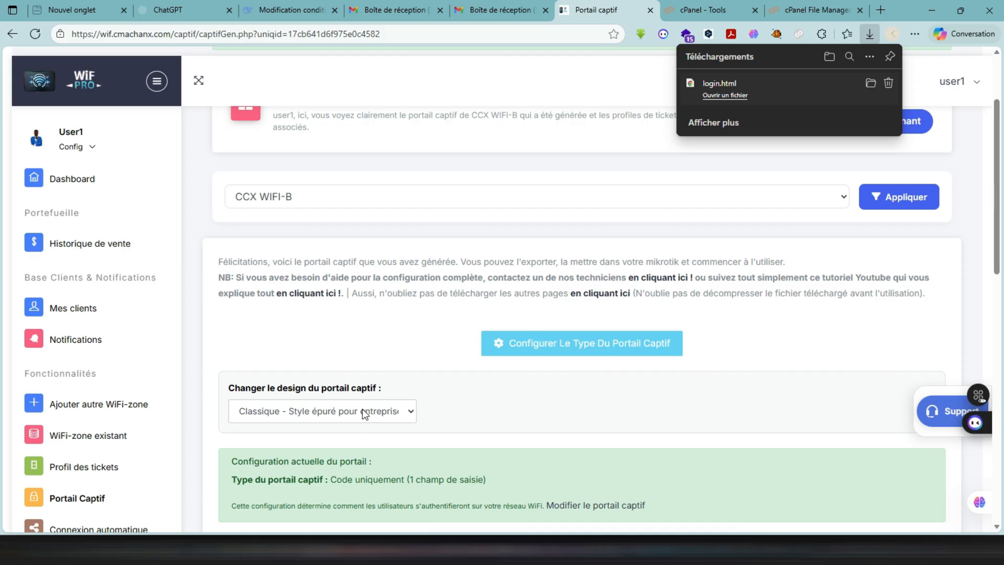
{"action": "left_click", "coordinate": [302, 413]}
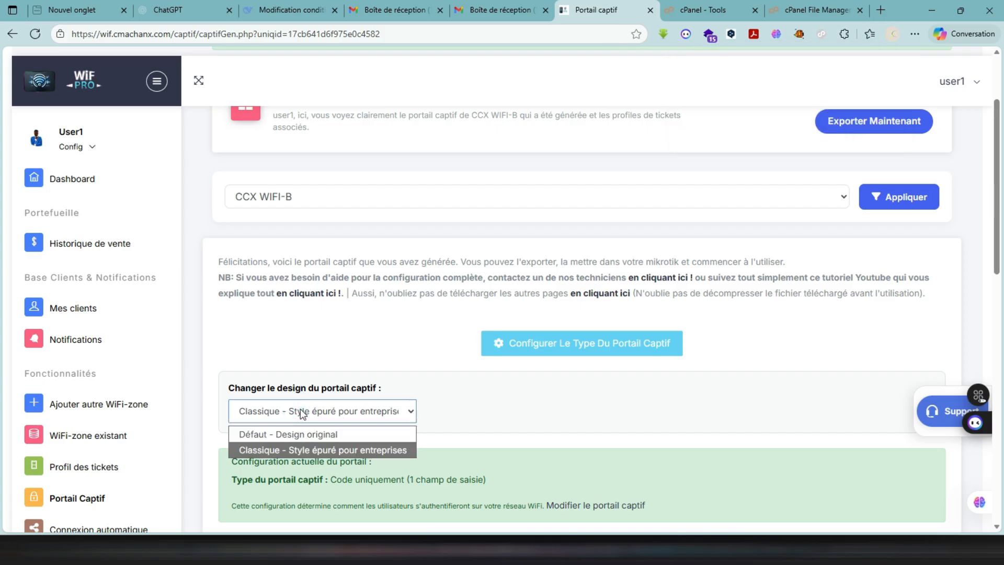
{"action": "left_click", "coordinate": [344, 344]}
{"action": "scroll", "coordinate": [343, 324], "scroll_direction": "down", "scroll_amount": 3}
{"action": "scroll", "coordinate": [343, 323], "scroll_direction": "up", "scroll_amount": 1}
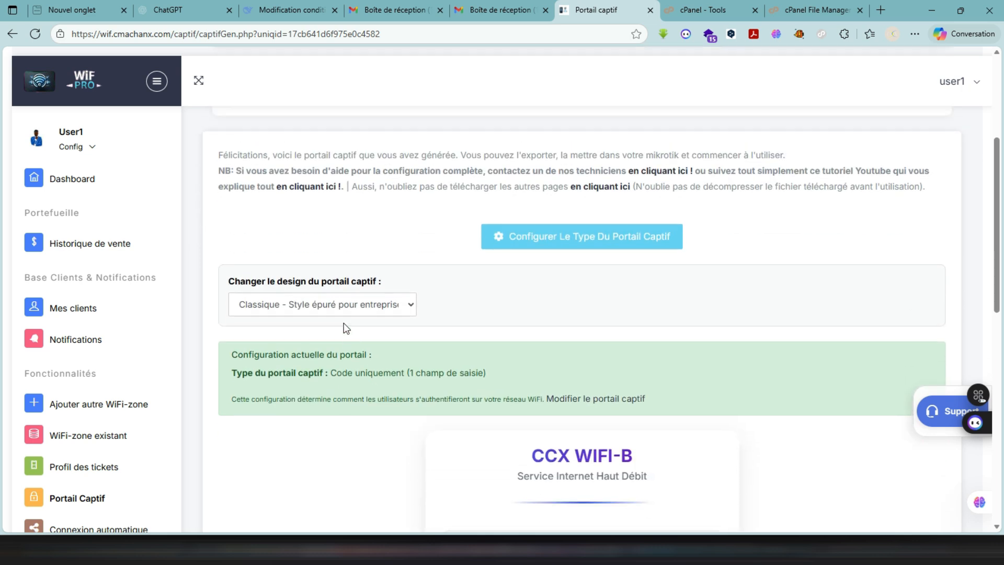
- Download the other portal pages as hotspot_tout.zip into the captif folder and show that folder in File Explorer
{"action": "scroll", "coordinate": [345, 330], "scroll_direction": "up", "scroll_amount": 3}
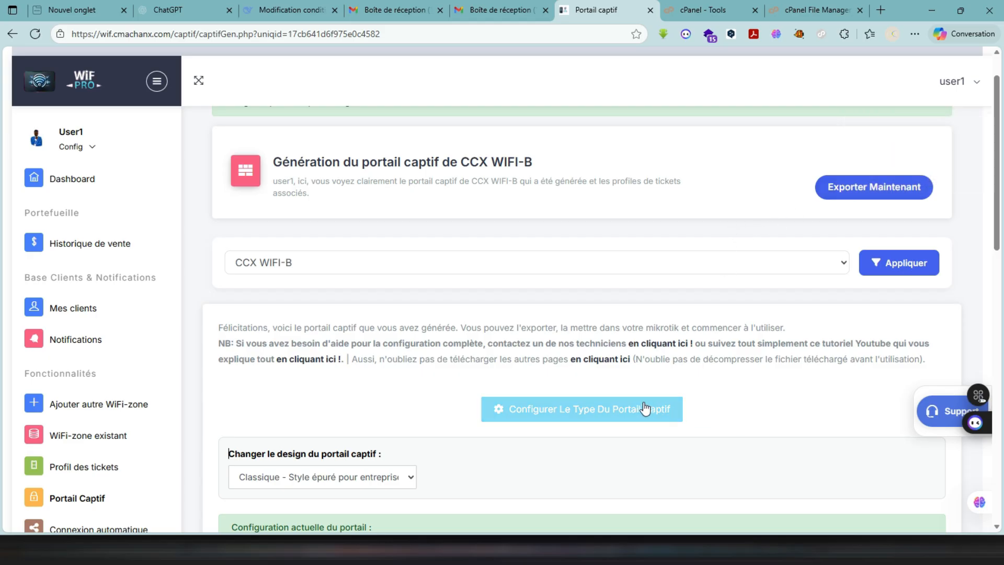
{"action": "left_click", "coordinate": [588, 365]}
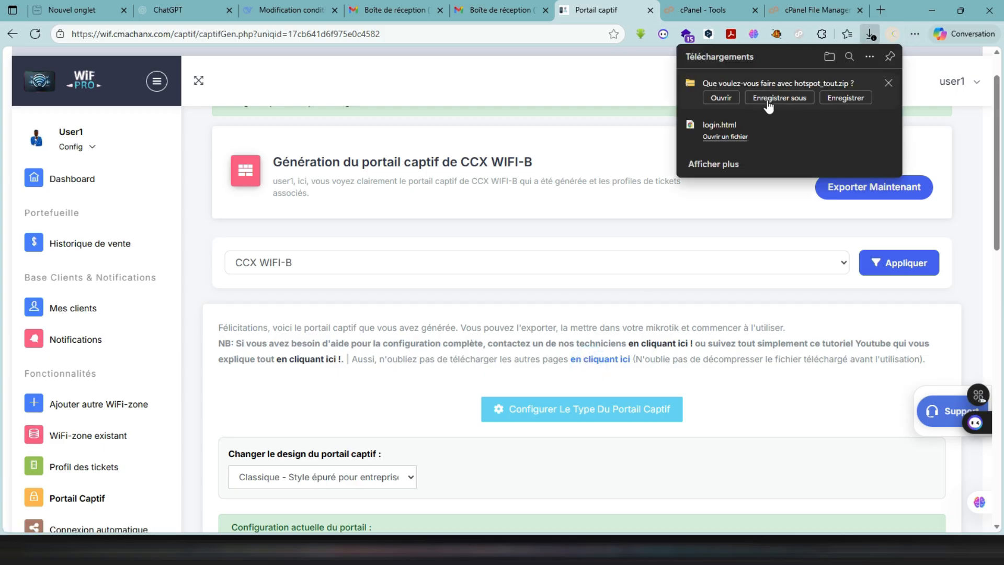
{"action": "left_click", "coordinate": [767, 102]}
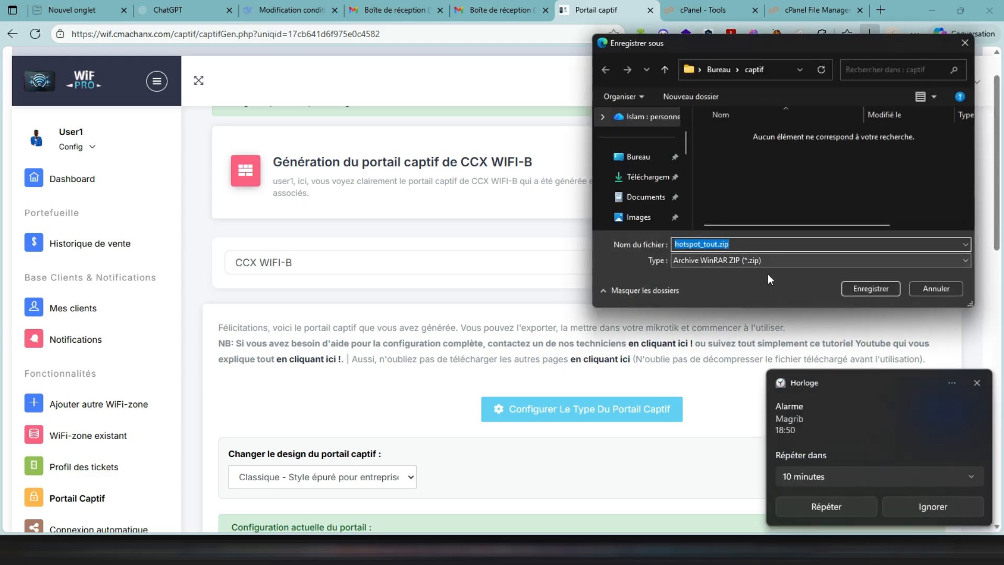
{"action": "left_click", "coordinate": [929, 514]}
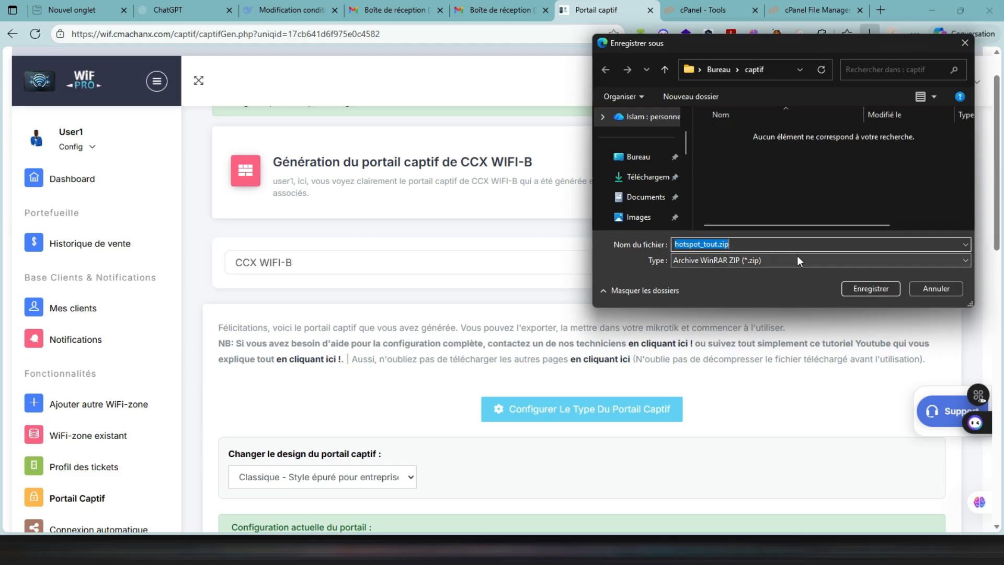
{"action": "left_click", "coordinate": [849, 290]}
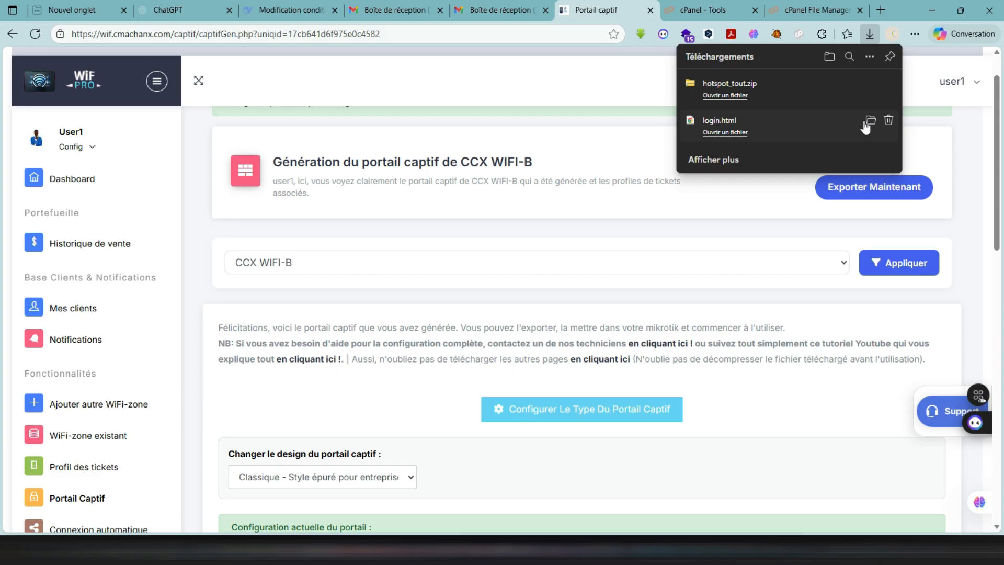
{"action": "left_click", "coordinate": [867, 121]}
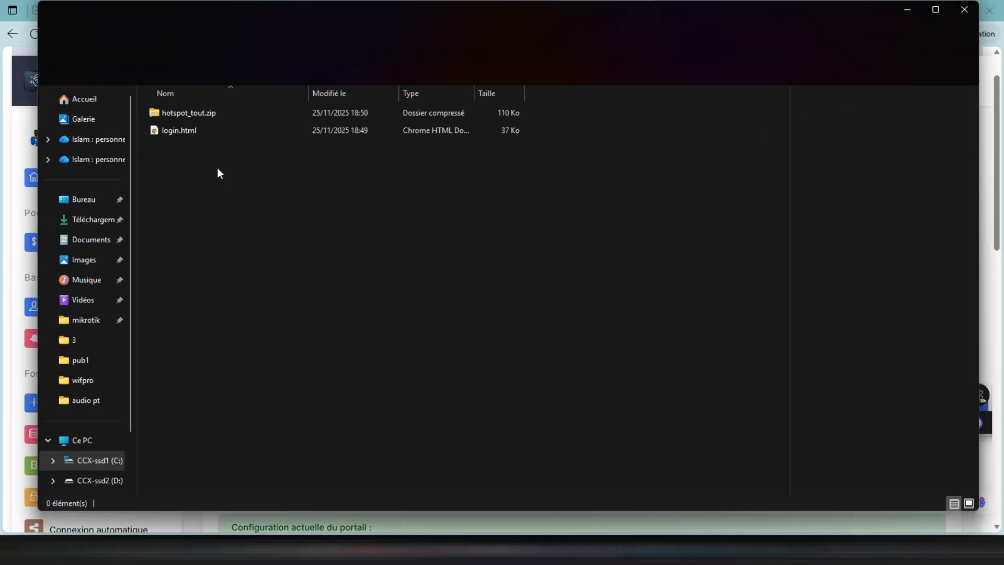
- Open login.html from the captif folder in the browser to check the portal page, and close it
{"action": "left_click", "coordinate": [179, 131]}
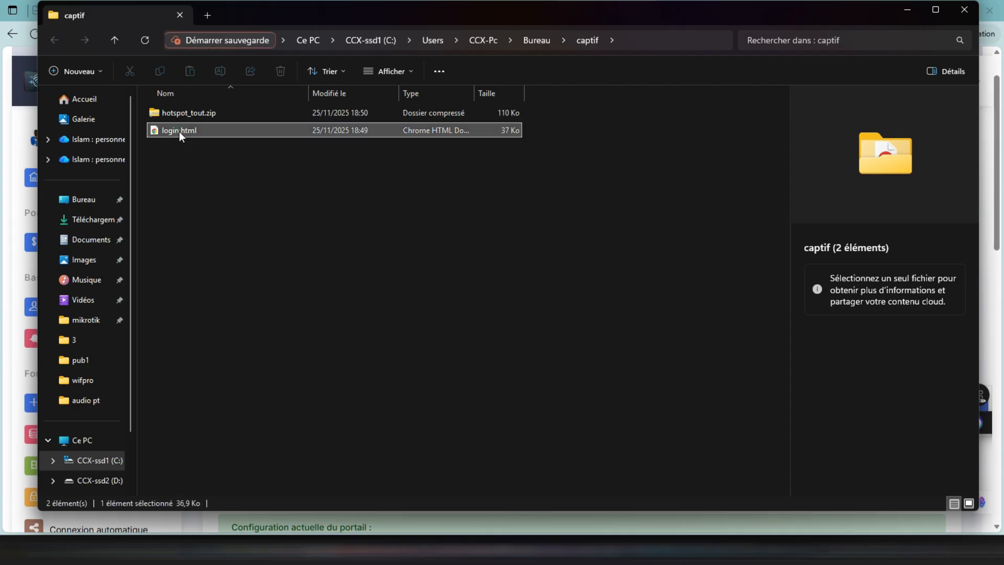
{"action": "double_click", "coordinate": [179, 131]}
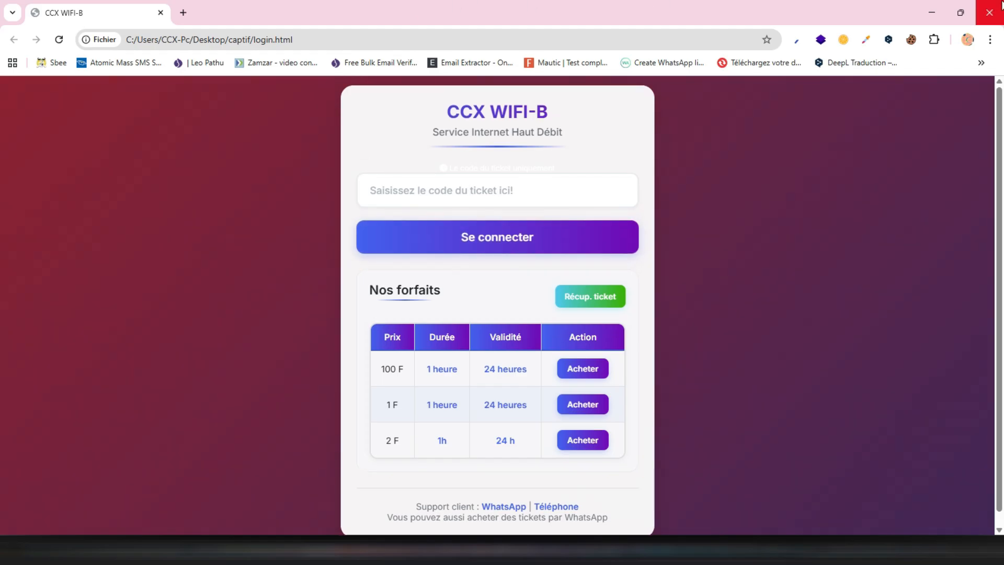
{"action": "left_click", "coordinate": [989, 11]}
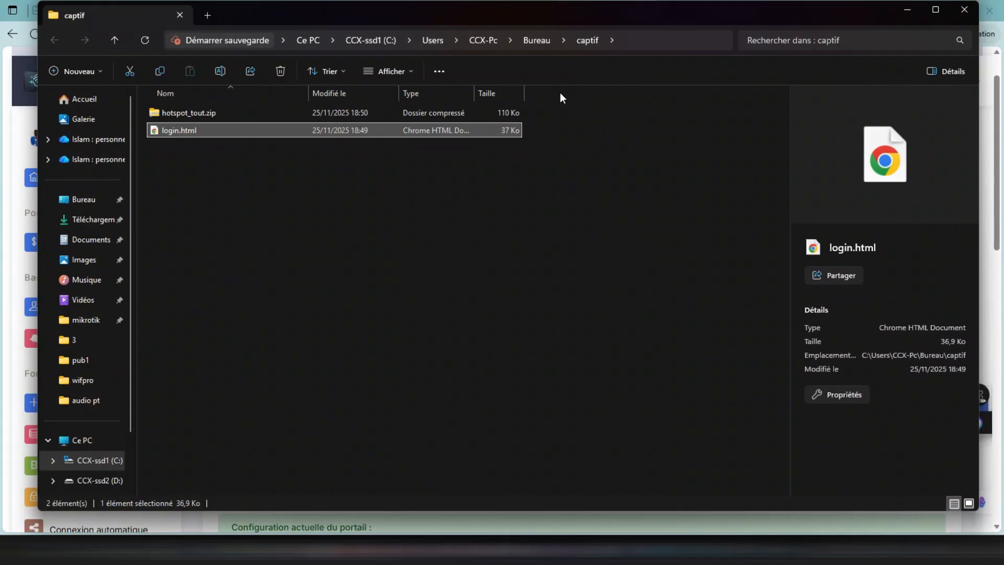
- Extract hotspot_tout.zip into a hotspot_tout folder inside captif
{"action": "left_click", "coordinate": [423, 114]}
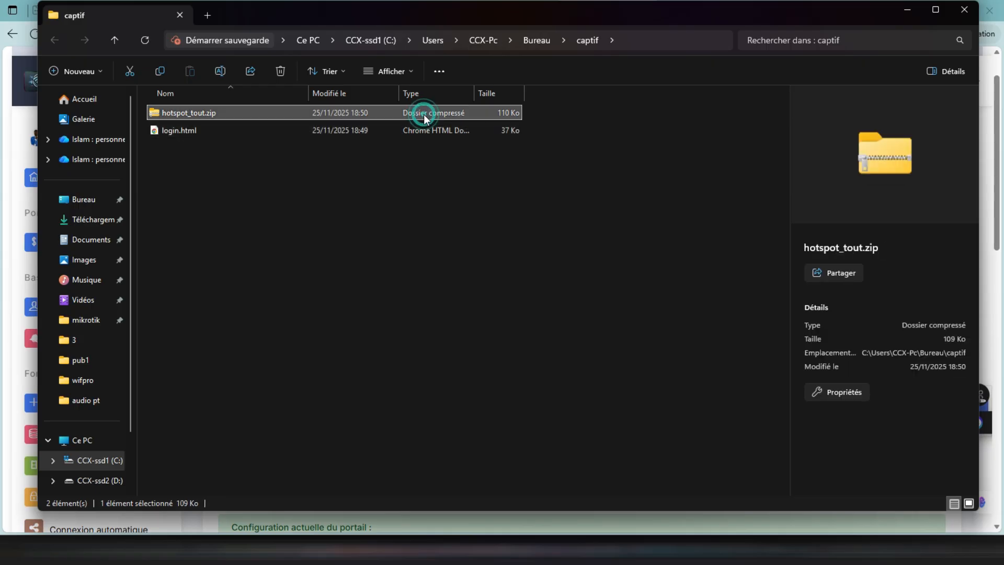
{"action": "right_click", "coordinate": [225, 114]}
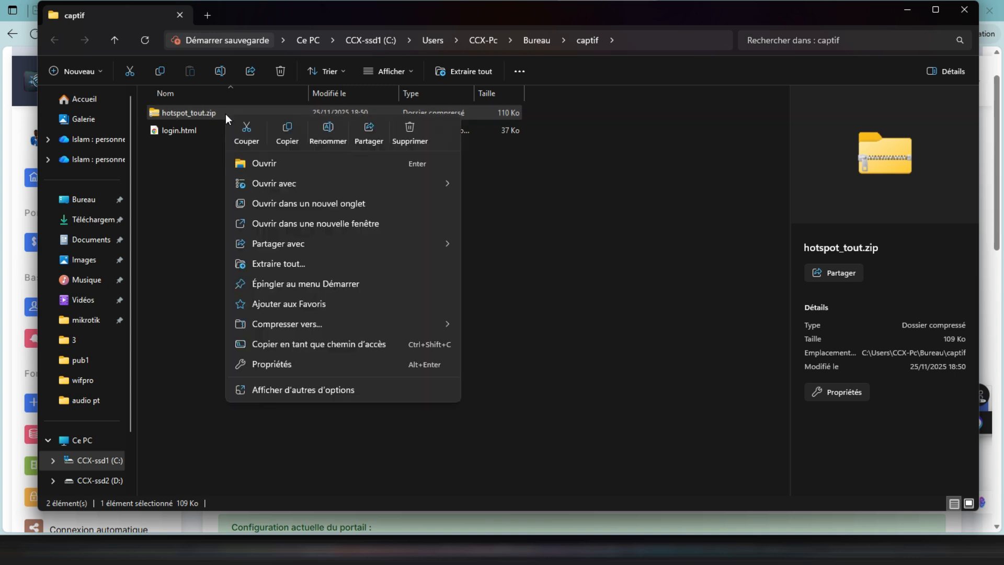
{"action": "left_click", "coordinate": [282, 269]}
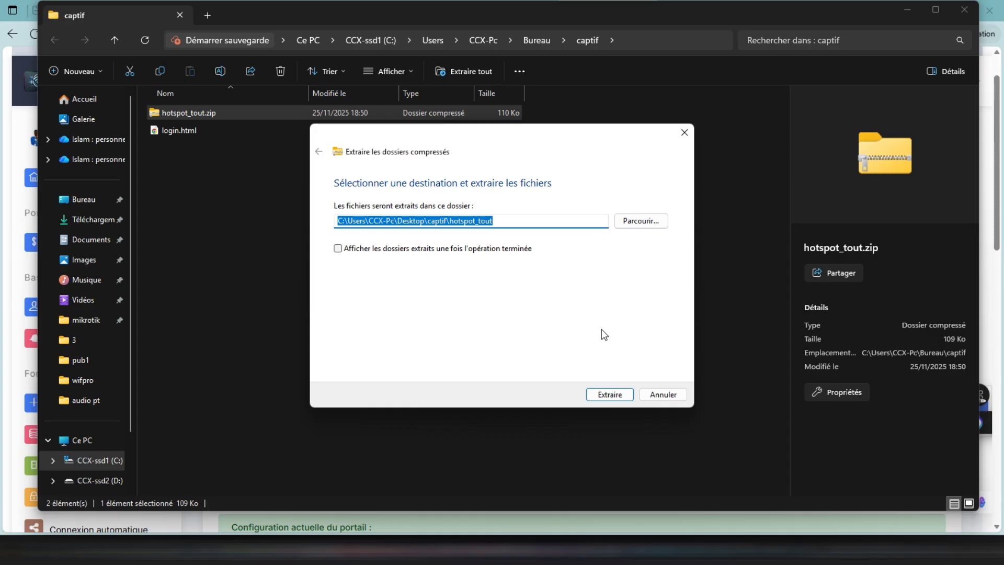
{"action": "left_click", "coordinate": [597, 397]}
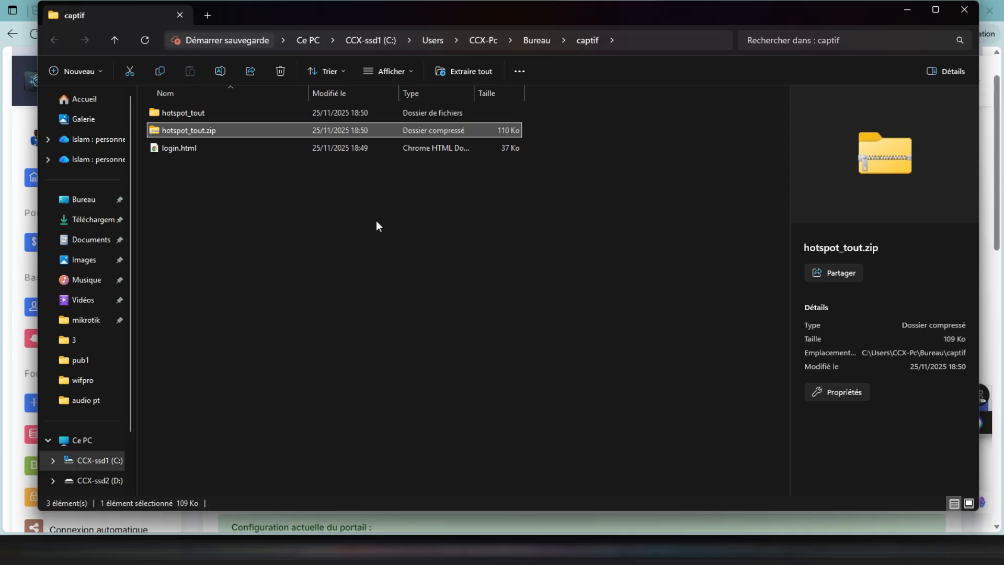
- Cut hotspotClassique.zip from the nested hotspot_tout folder and return to the captif folder
{"action": "double_click", "coordinate": [297, 115]}
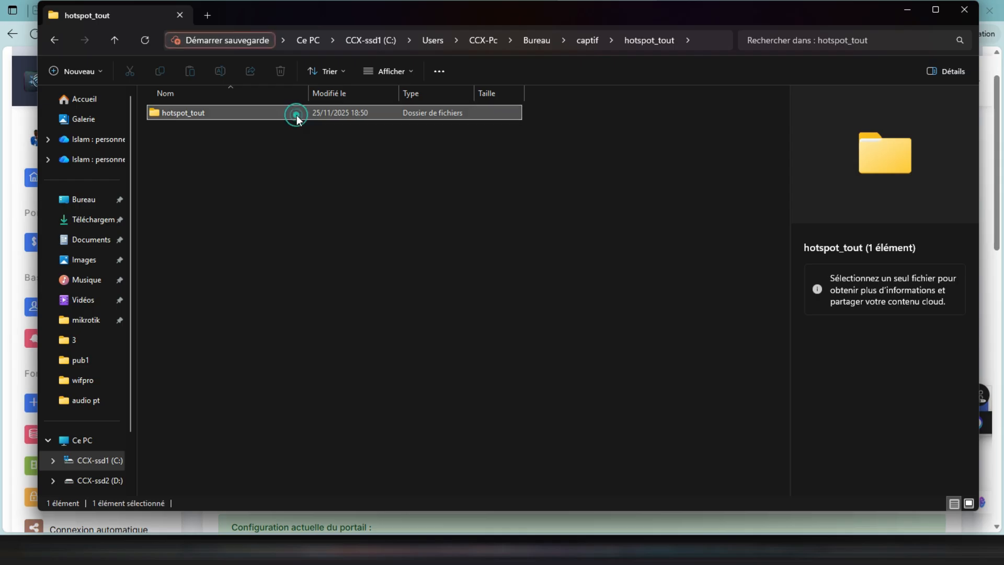
{"action": "double_click", "coordinate": [296, 116]}
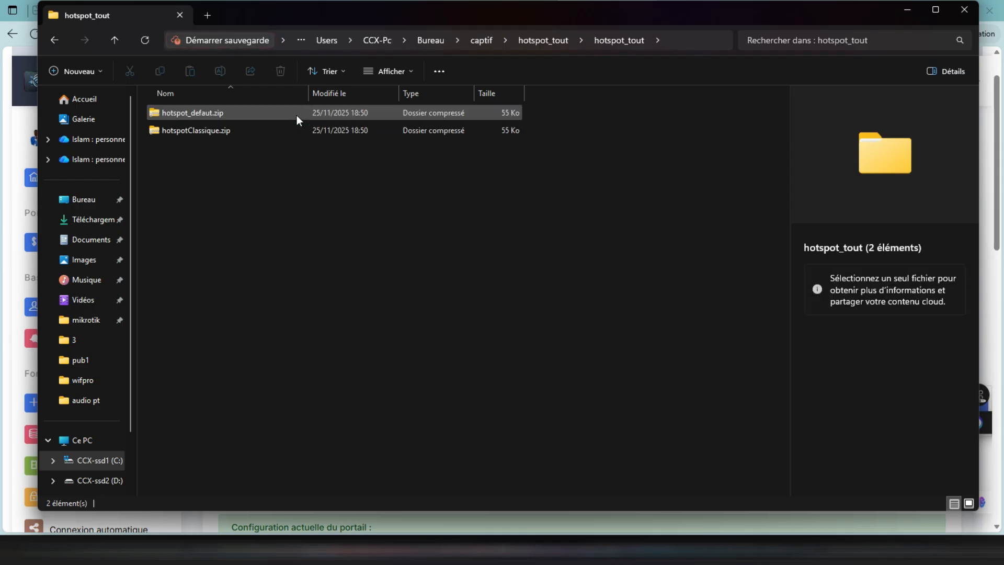
{"action": "left_click", "coordinate": [278, 130]}
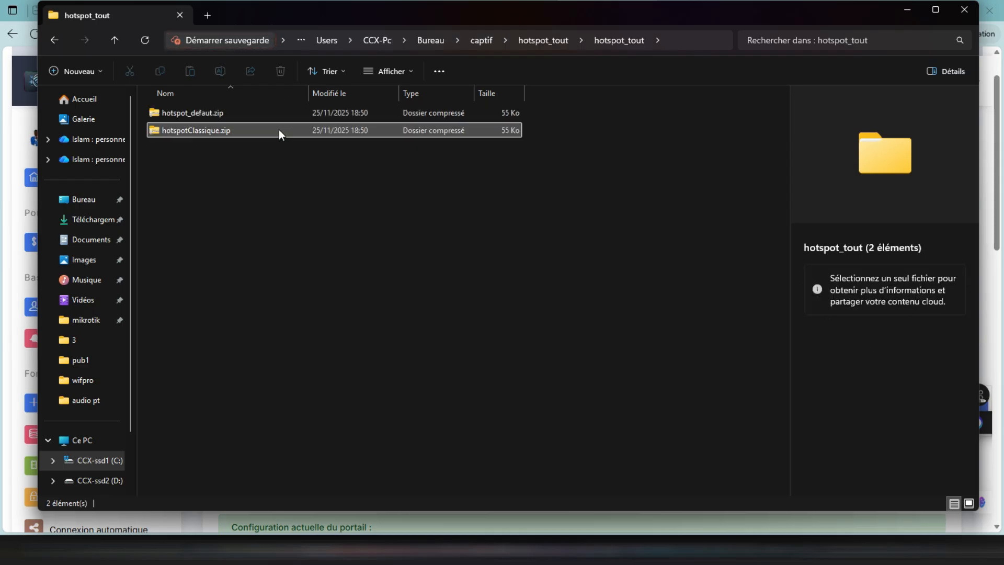
{"action": "left_click", "coordinate": [279, 130]}
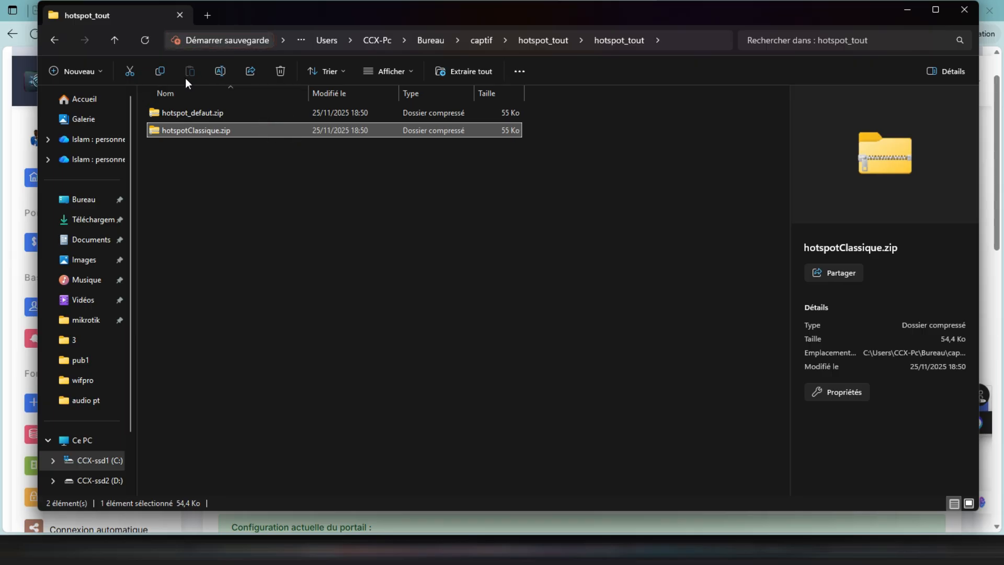
{"action": "left_click", "coordinate": [129, 72]}
{"action": "left_click", "coordinate": [55, 40]}
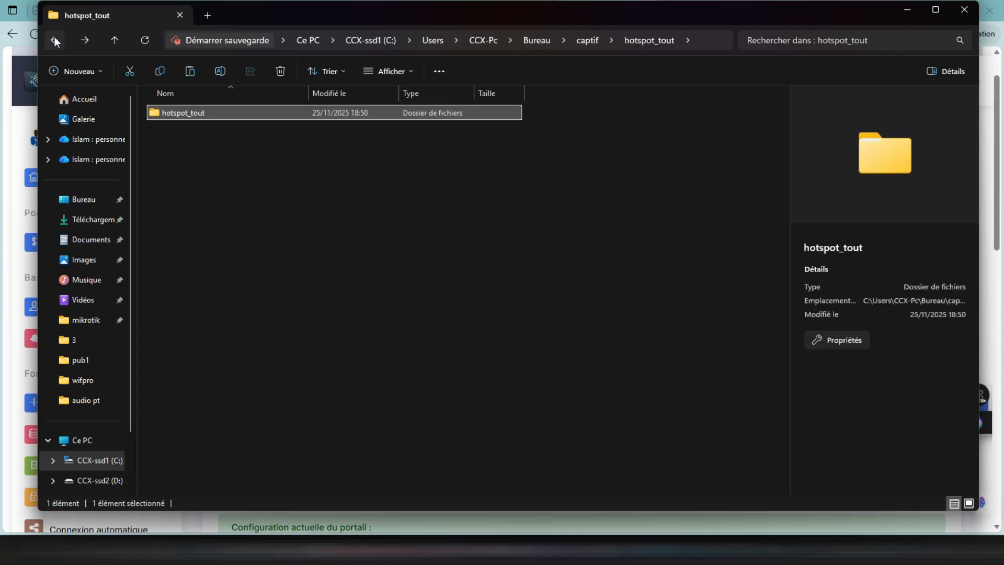
{"action": "left_click", "coordinate": [55, 39]}
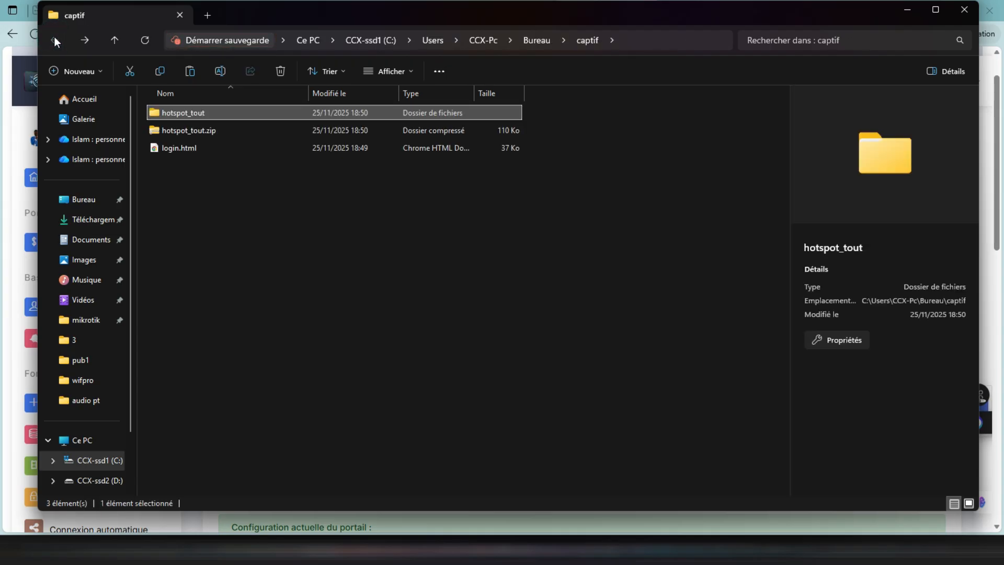
- Create a folder named cap inside captif and place the cut hotspotClassique.zip in it
{"action": "left_click", "coordinate": [234, 229]}
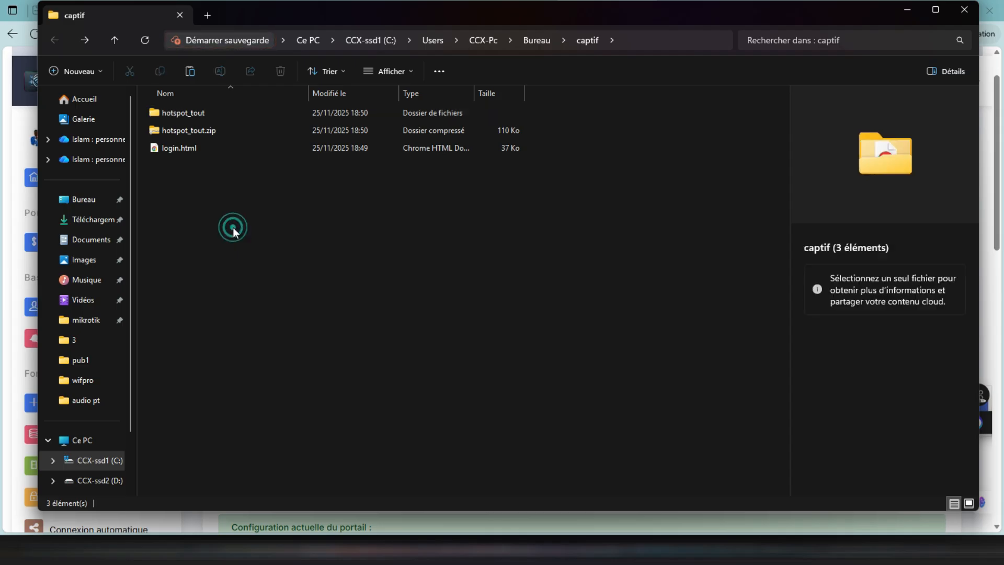
{"action": "left_click", "coordinate": [94, 74]}
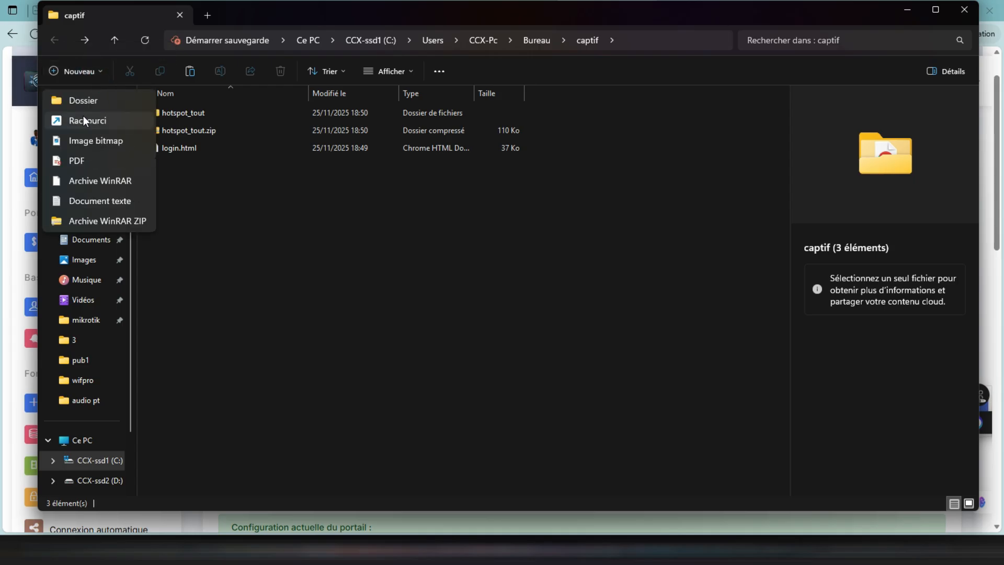
{"action": "left_click", "coordinate": [91, 99]}
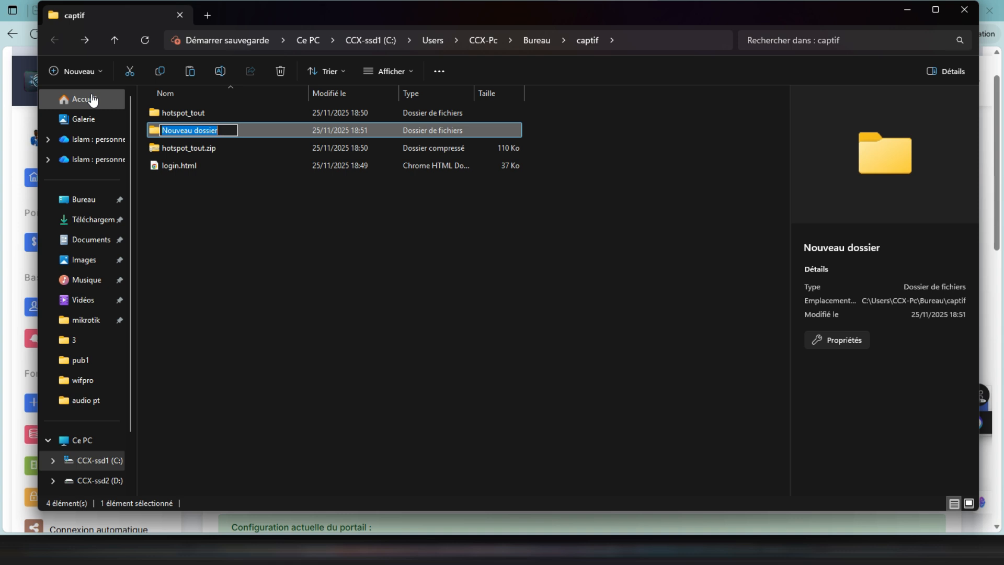
{"action": "type", "text": "ca"}
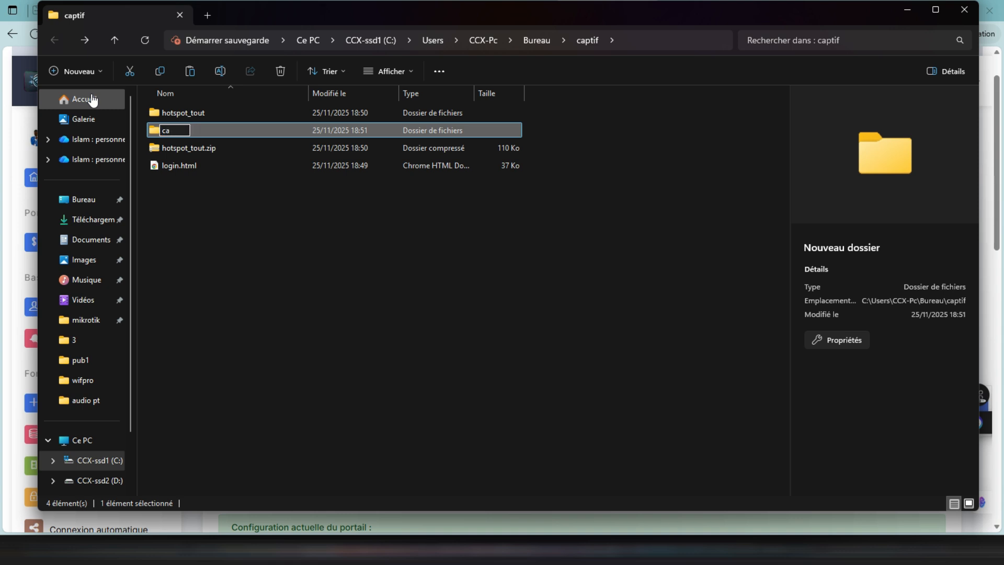
{"action": "type", "text": "p"}
{"action": "key", "text": "Return"}
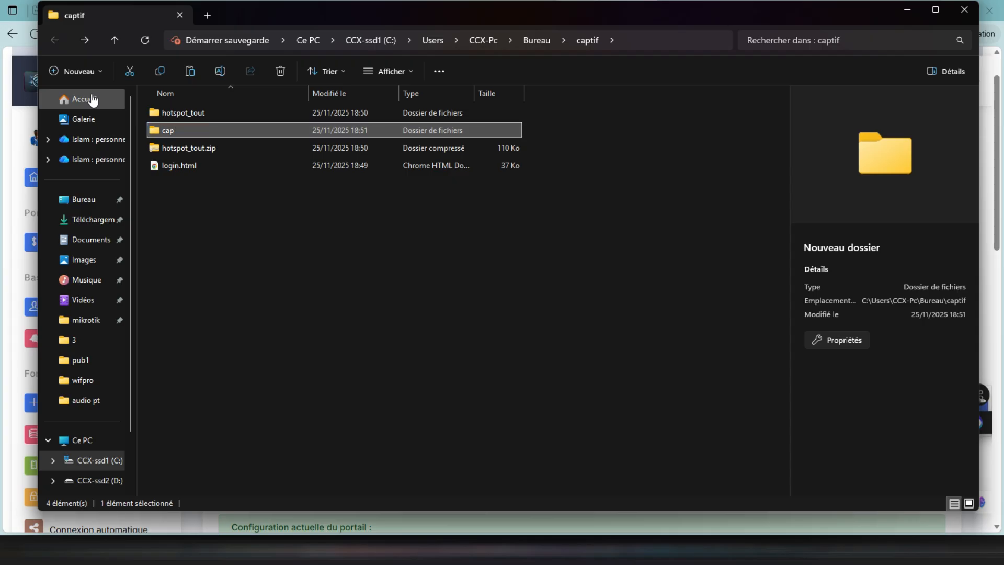
{"action": "key", "text": "Return"}
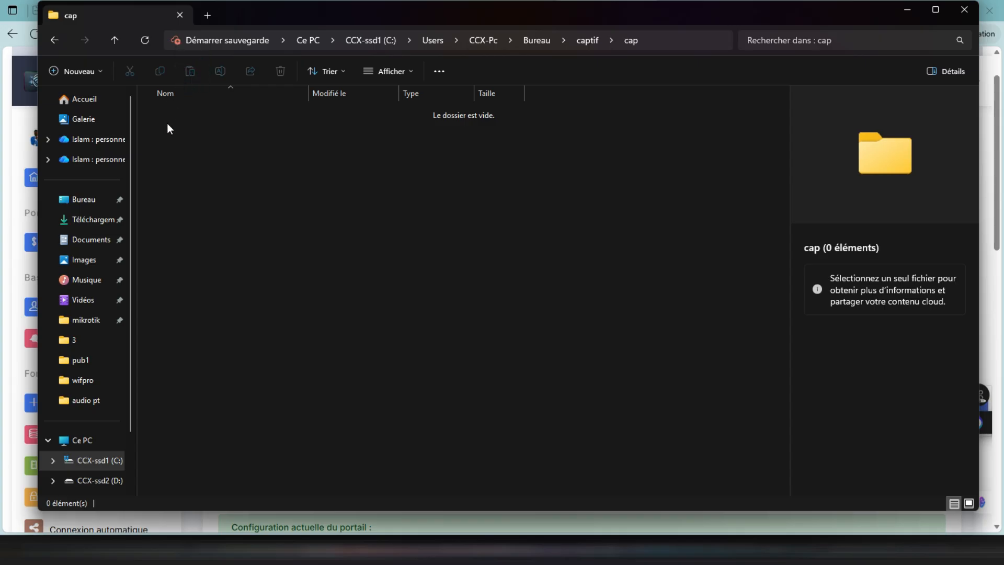
- Move login.html from the captif folder into the cap folder
{"action": "left_click", "coordinate": [47, 39]}
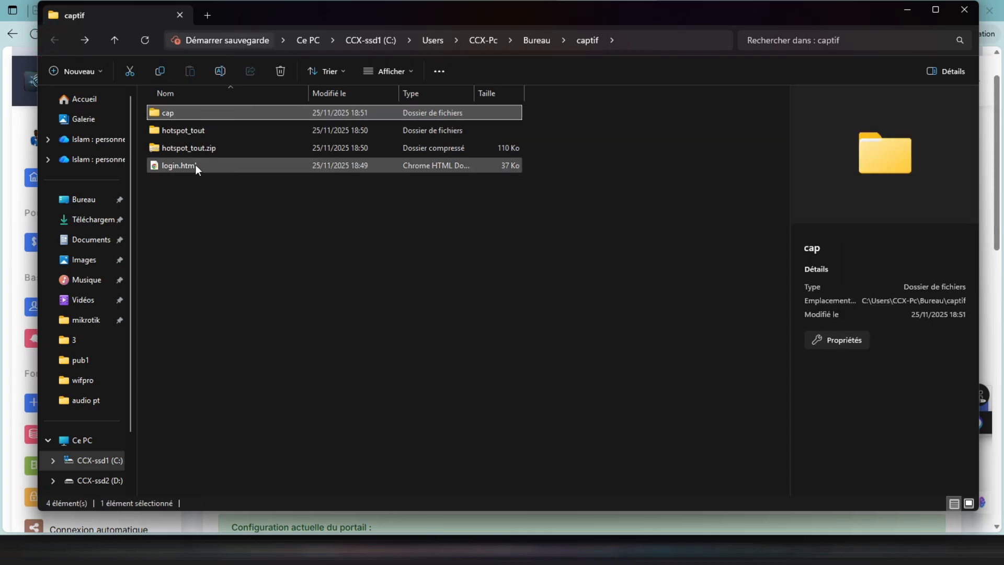
{"action": "left_click", "coordinate": [173, 166]}
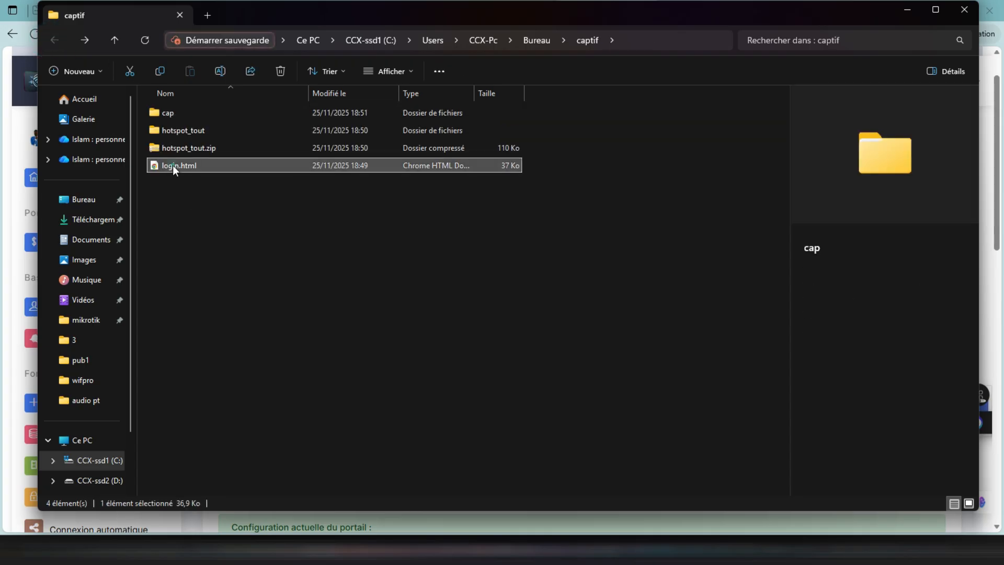
{"action": "left_click", "coordinate": [129, 72]}
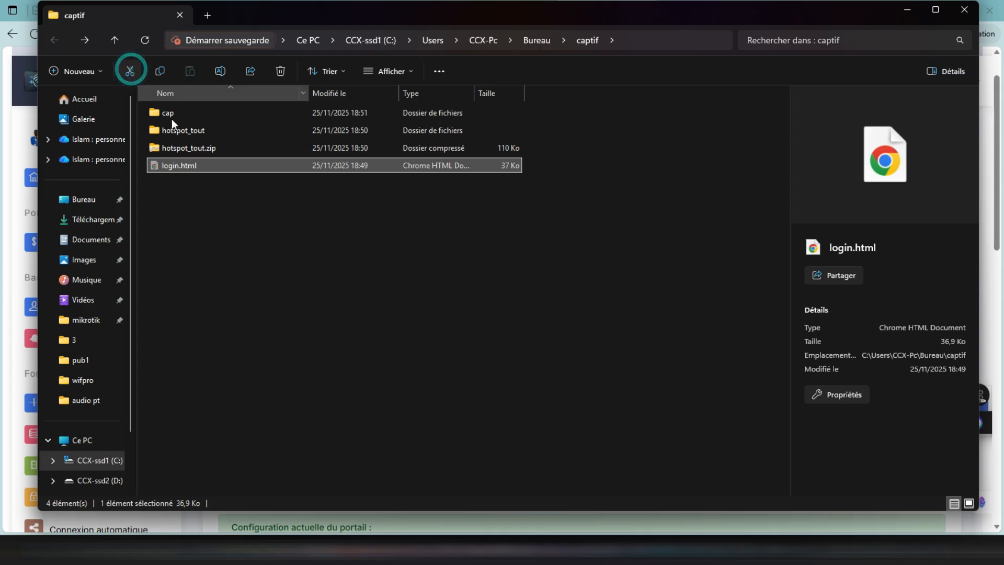
{"action": "left_click", "coordinate": [192, 112]}
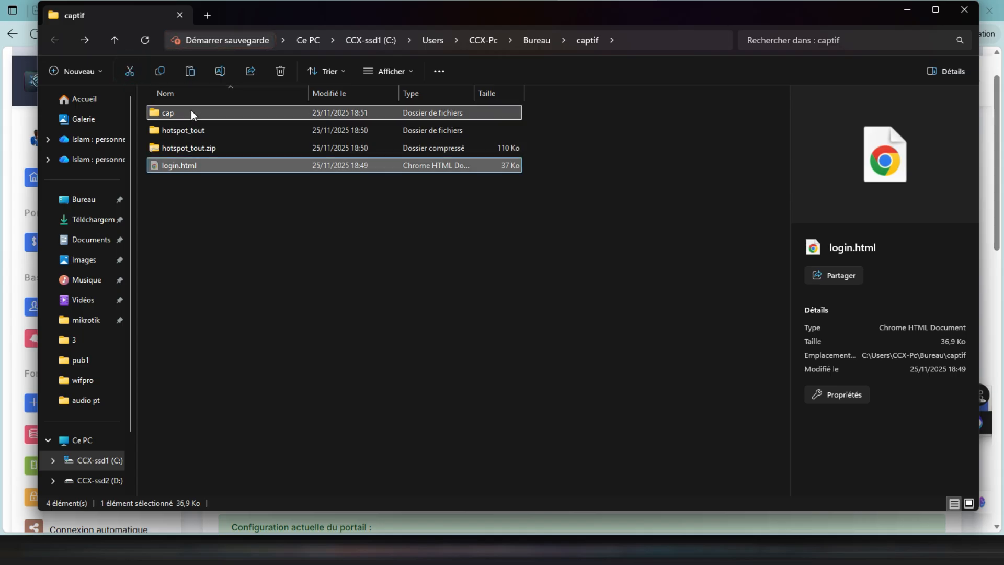
{"action": "double_click", "coordinate": [191, 113]}
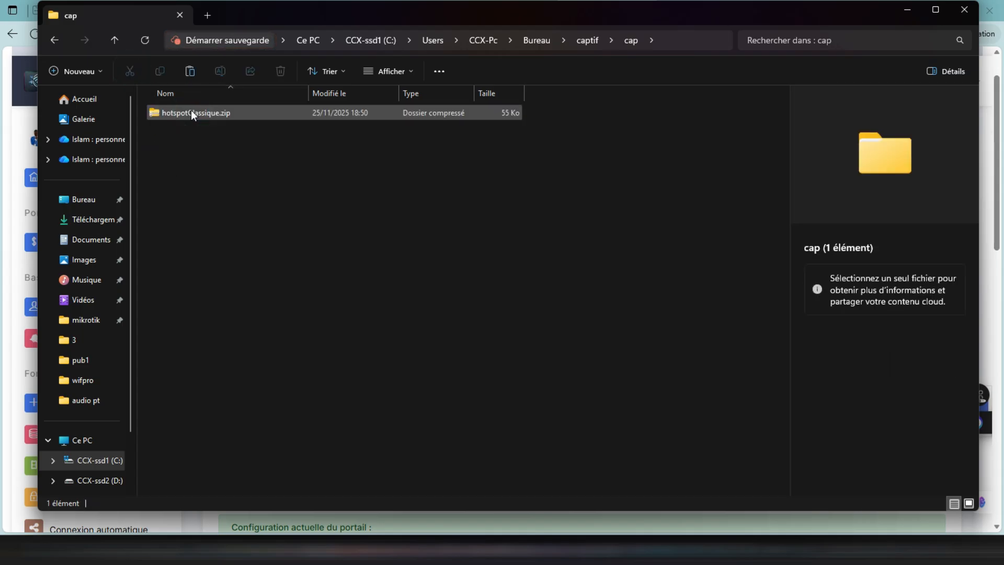
{"action": "right_click", "coordinate": [190, 143]}
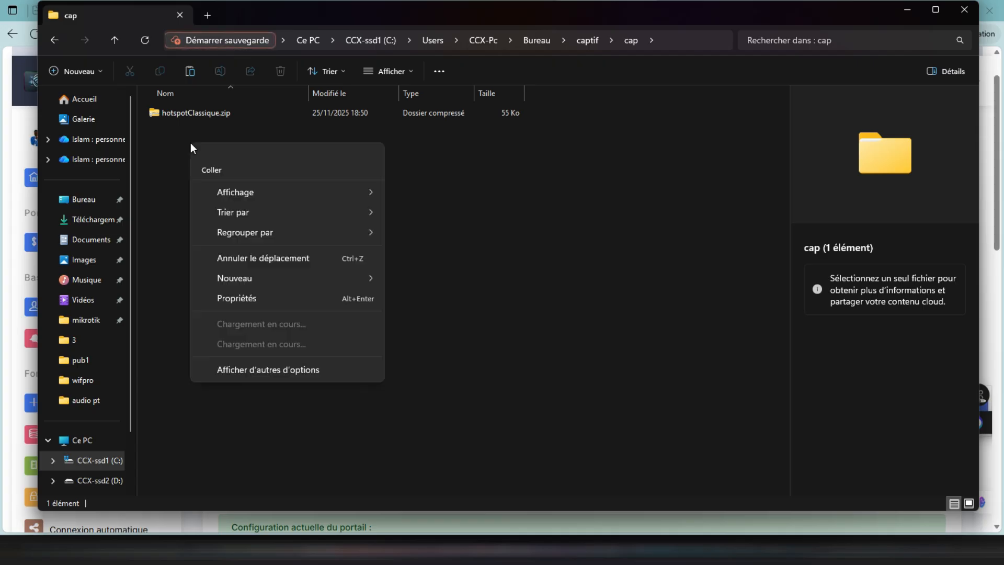
{"action": "left_click", "coordinate": [221, 165]}
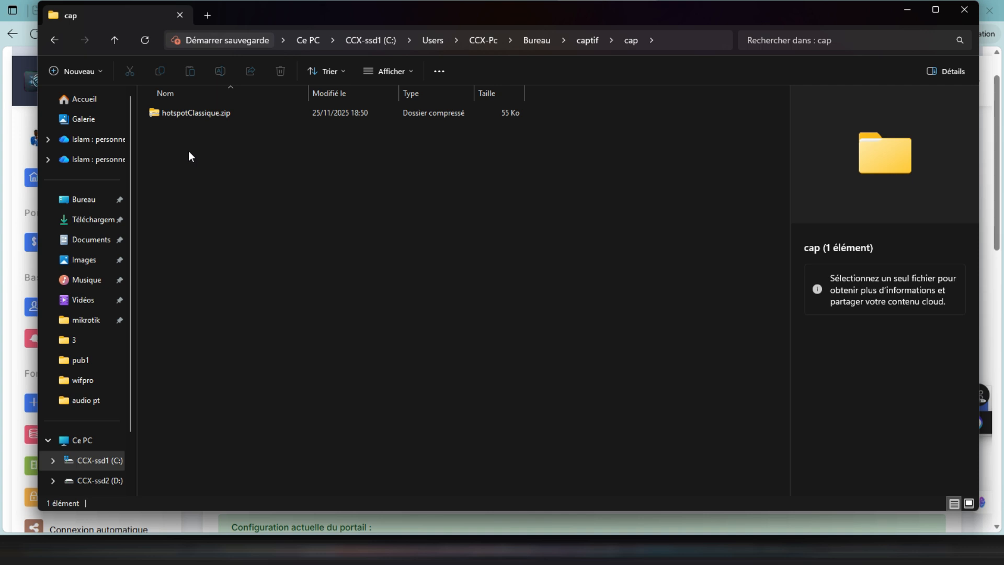
- Extract hotspotClassique.zip directly into captif\cap, removing the hotspotClassique subfolder from the destination path
{"action": "left_click", "coordinate": [194, 112]}
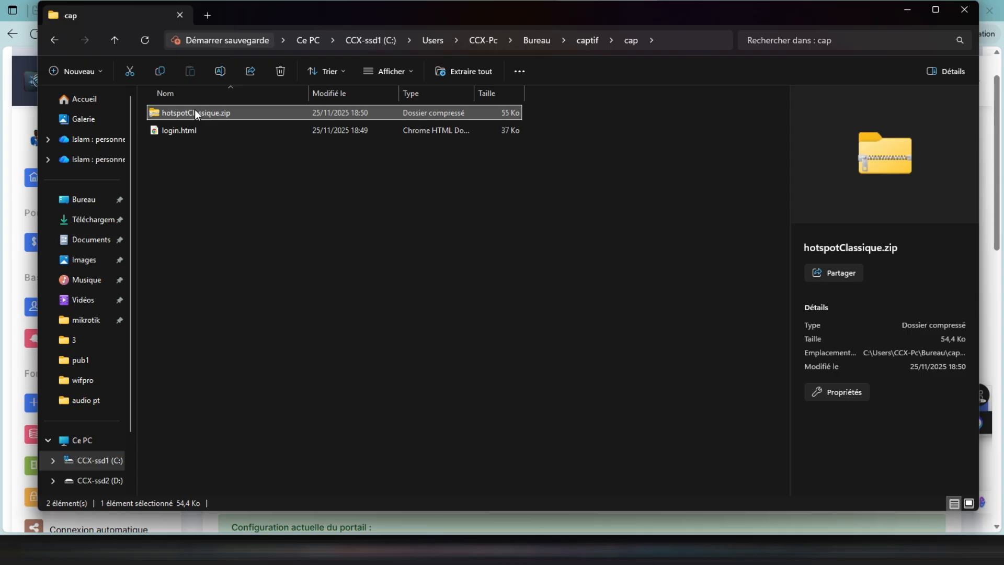
{"action": "right_click", "coordinate": [195, 109]}
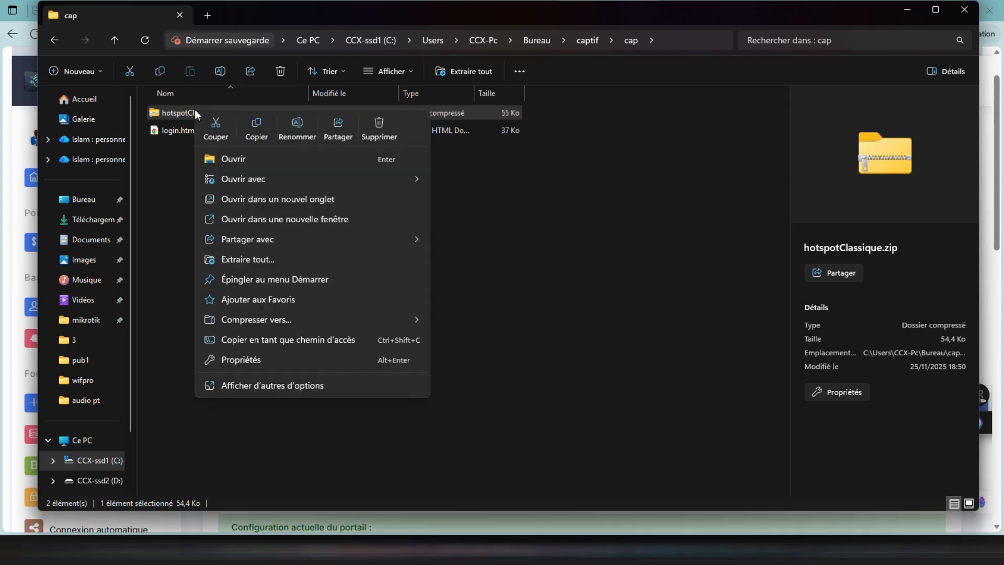
{"action": "left_click", "coordinate": [244, 260]}
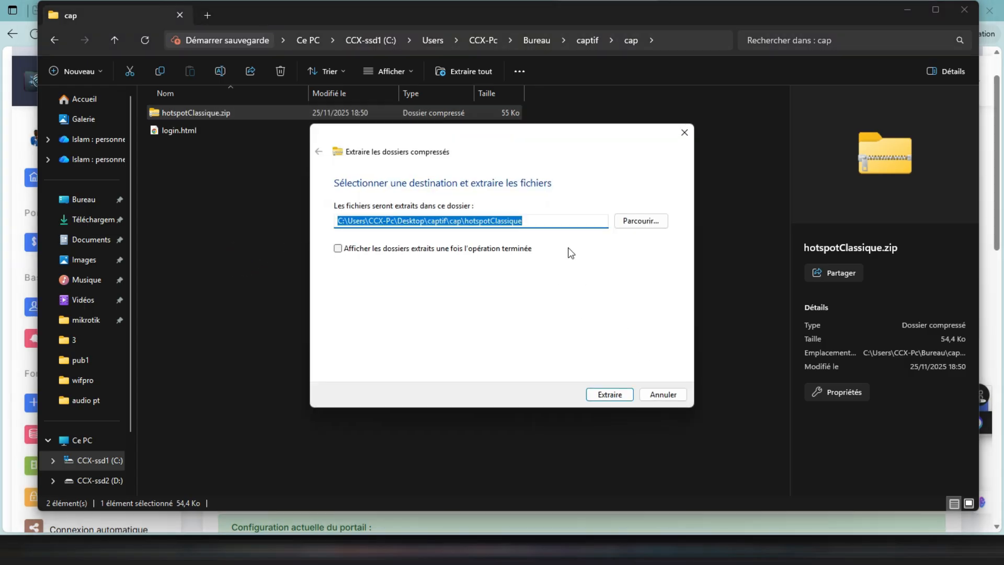
{"action": "left_click", "coordinate": [561, 223]}
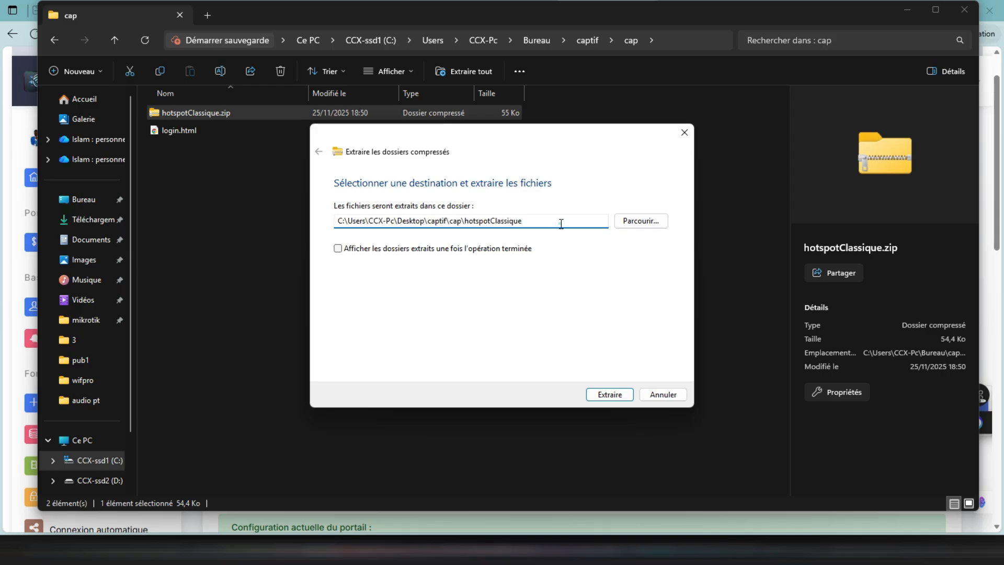
{"action": "left_click_drag", "start_coordinate": [558, 224], "coordinate": [465, 226]}
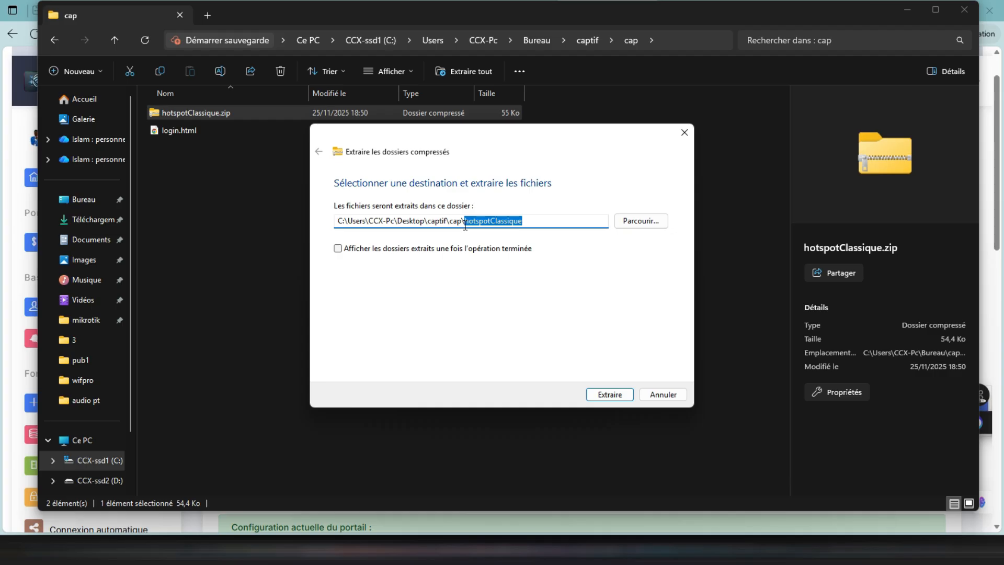
{"action": "key", "text": "BackSpace"}
{"action": "key", "text": "BackSpace"}
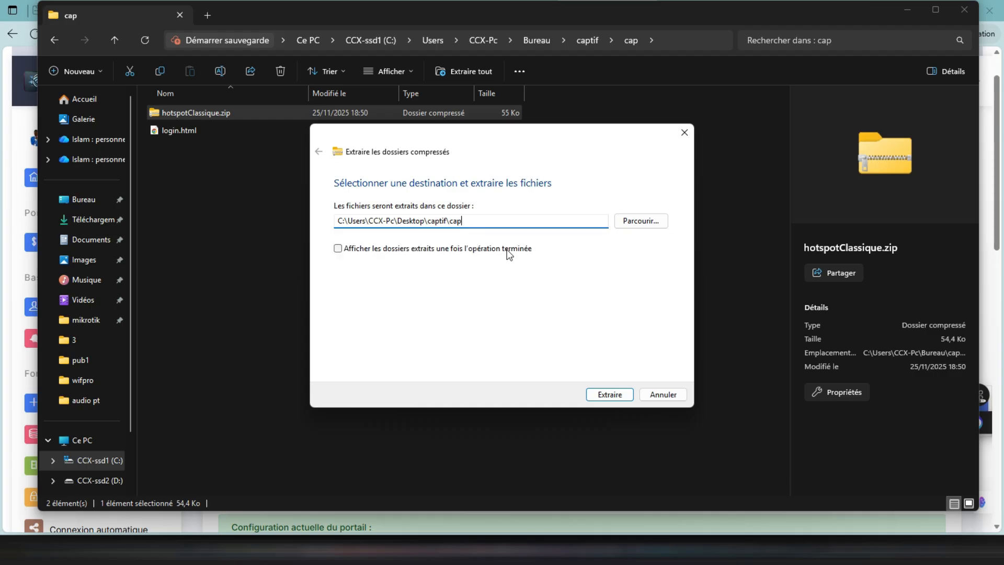
{"action": "left_click", "coordinate": [610, 398]}
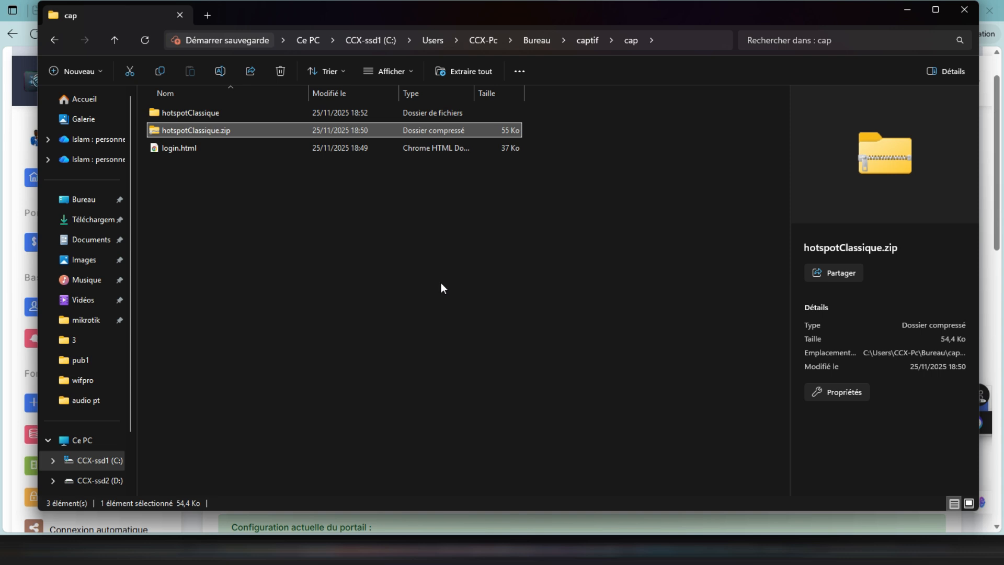
- Move all contents of the extracted hotspotClassique folder up into its parent cap folder
{"action": "double_click", "coordinate": [275, 110]}
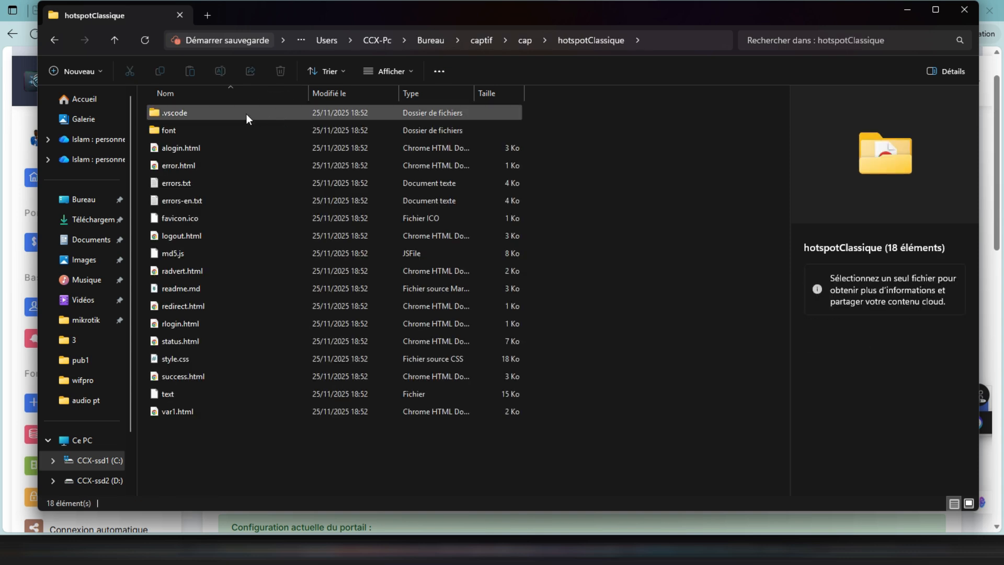
{"action": "left_click", "coordinate": [246, 114]}
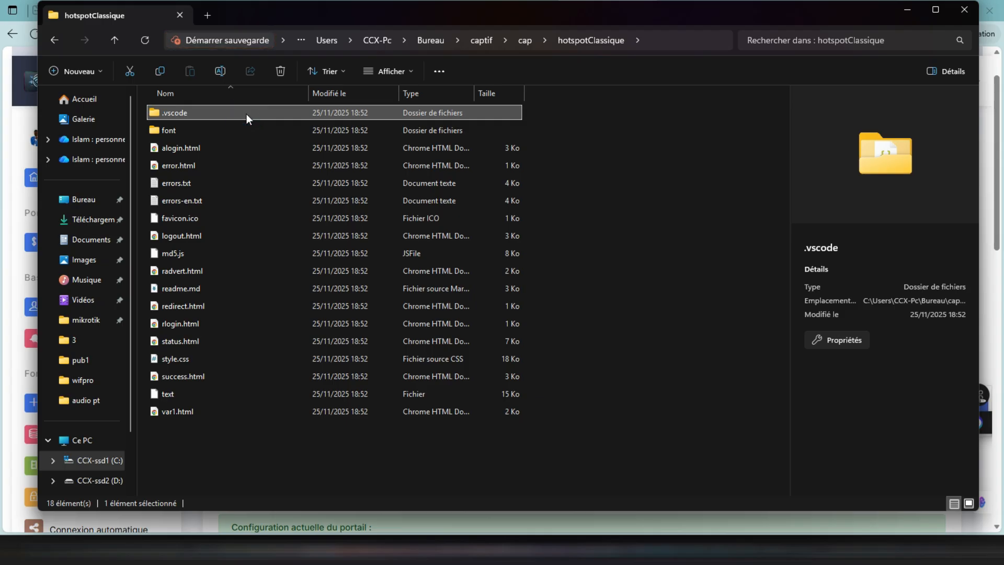
{"action": "key", "text": "shift+Down"}
{"action": "key", "text": "shift+Down"}
{"action": "key", "text": "shift+Down"}
{"action": "key", "text": "shift+Down"}
{"action": "key", "text": "shift+Down"}
{"action": "key", "text": "shift+Down"}
{"action": "key", "text": "shift+Down"}
{"action": "key", "text": "shift+Down"}
{"action": "key", "text": "shift+Down"}
{"action": "key", "text": "shift+Down"}
{"action": "key", "text": "shift+Down"}
{"action": "key", "text": "shift+Down"}
{"action": "key", "text": "shift+Down"}
{"action": "key", "text": "shift+Down"}
{"action": "key", "text": "shift+Down"}
{"action": "key", "text": "shift+Down"}
{"action": "key", "text": "shift+Down"}
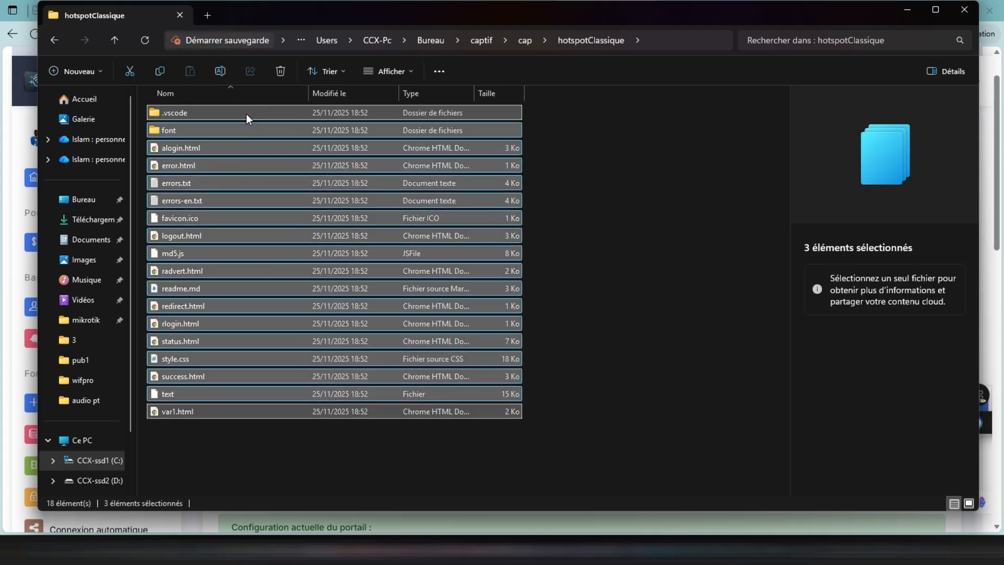
{"action": "left_click", "coordinate": [129, 69]}
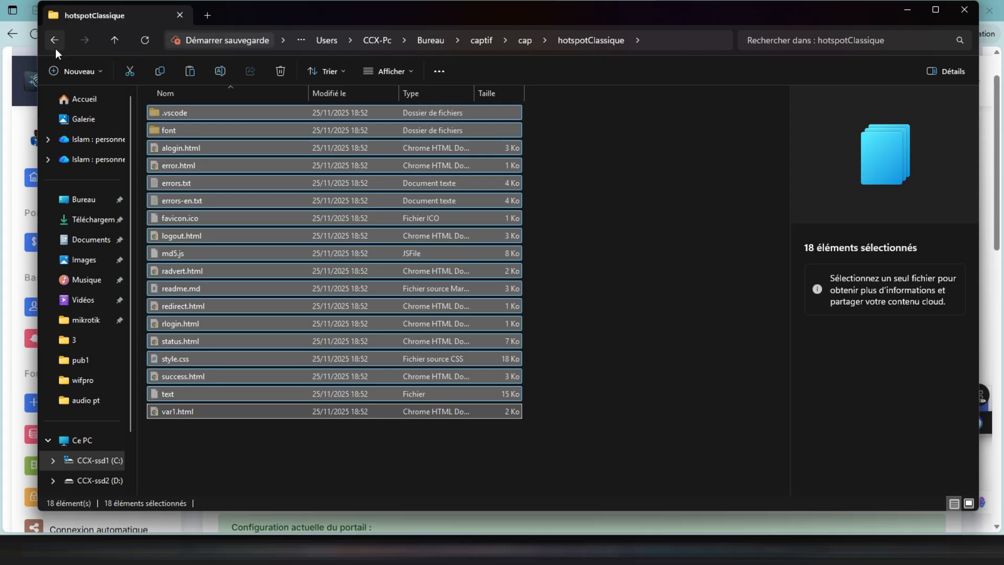
{"action": "left_click", "coordinate": [52, 36]}
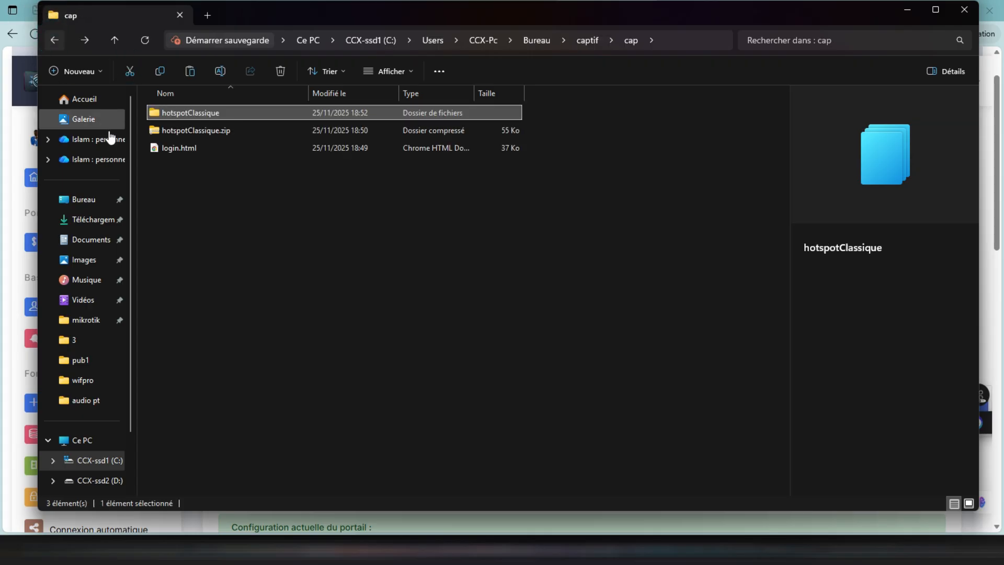
{"action": "left_click", "coordinate": [203, 188]}
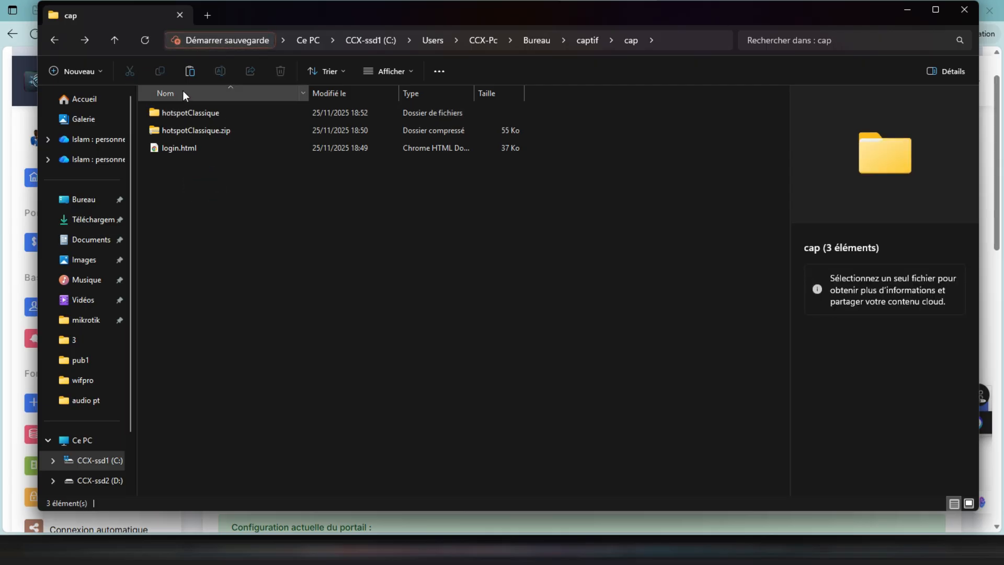
{"action": "left_click", "coordinate": [190, 73]}
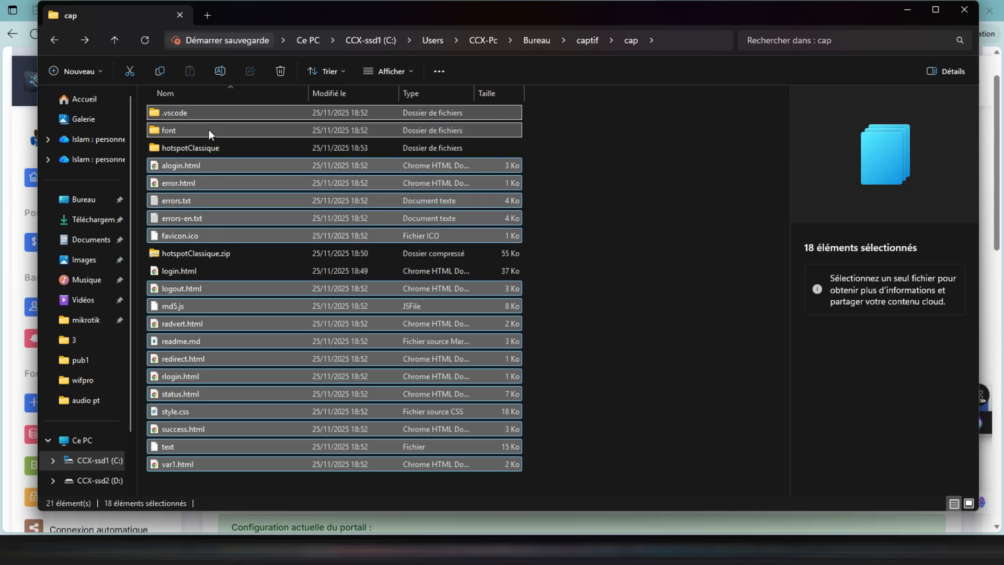
- Delete the emptied hotspotClassique folder and hotspotClassique.zip from the cap folder
{"action": "left_click", "coordinate": [208, 148]}
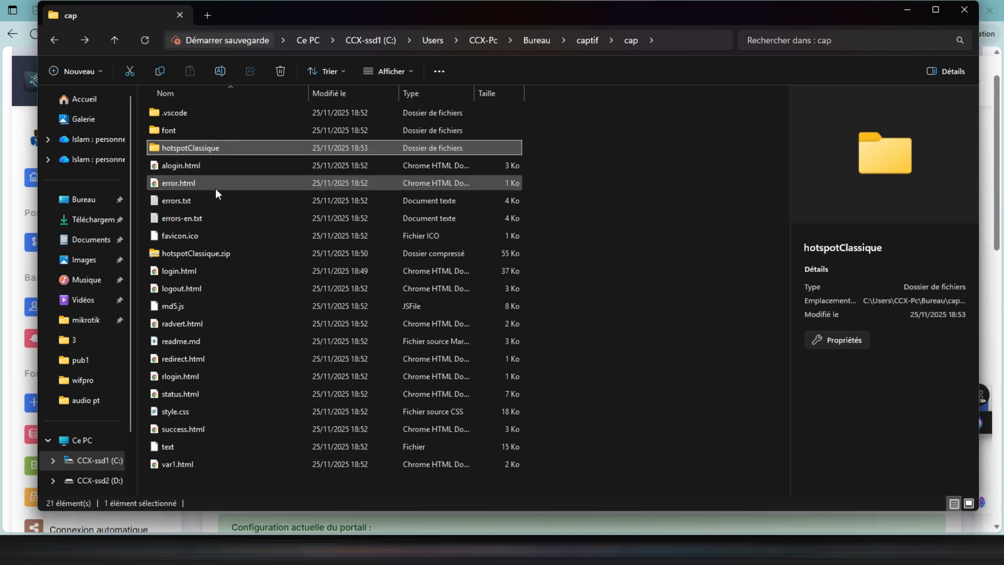
{"action": "left_click", "coordinate": [215, 256], "text": "ctrl"}
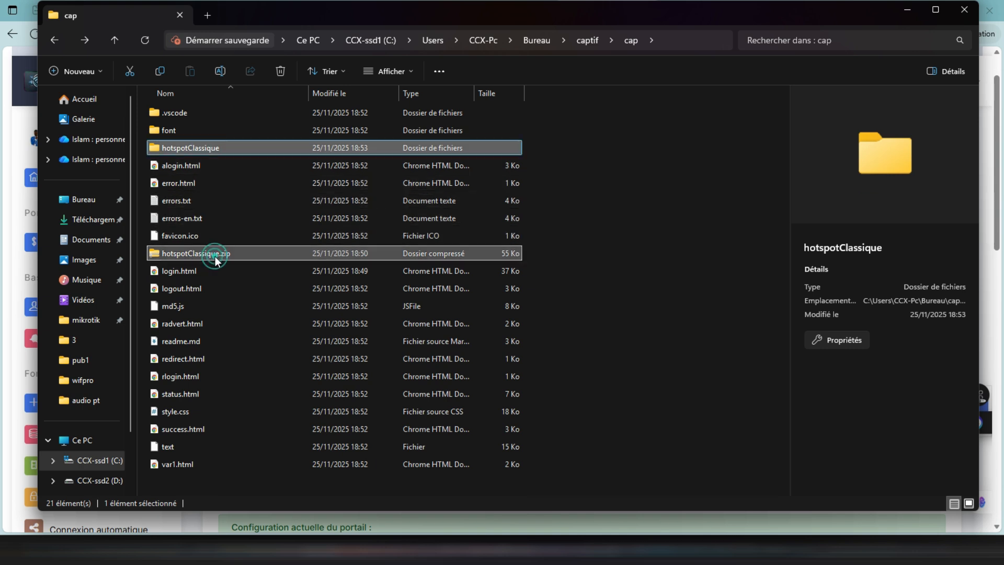
{"action": "left_click", "coordinate": [281, 72]}
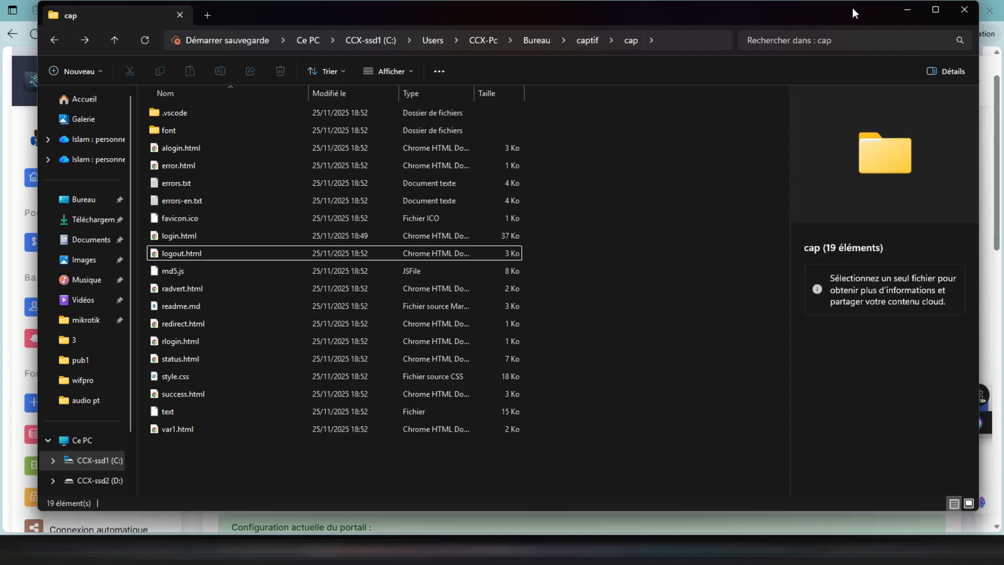
- Move the captif folder to an empty area of the desktop and open its cap subfolder
{"action": "key", "text": "super+d"}
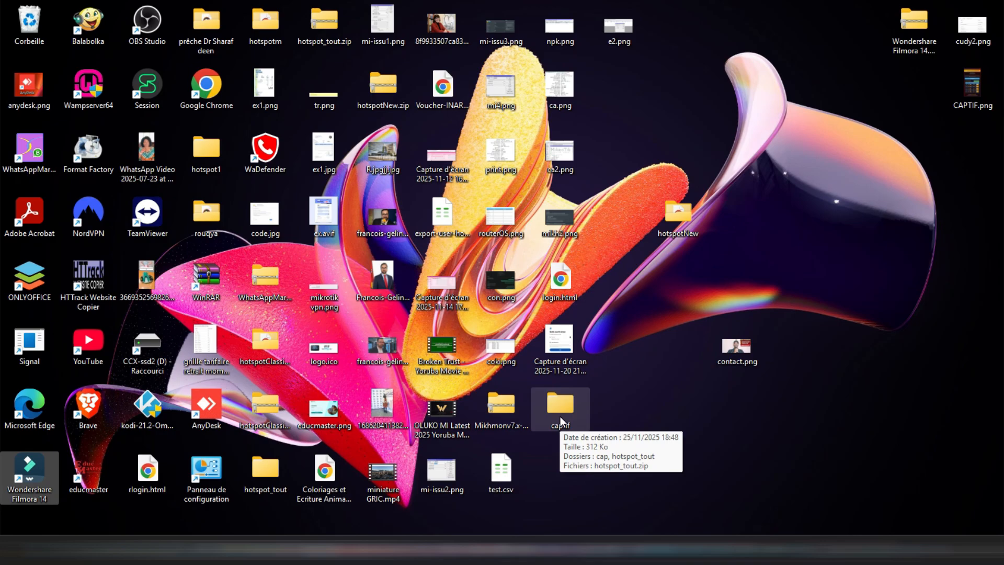
{"action": "left_click_drag", "start_coordinate": [561, 416], "coordinate": [858, 452]}
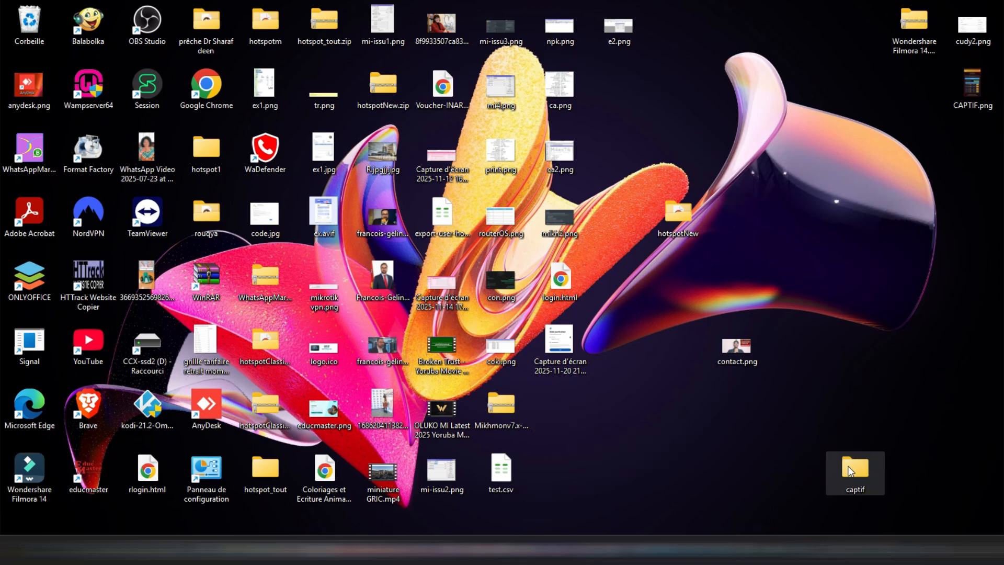
{"action": "double_click", "coordinate": [849, 470]}
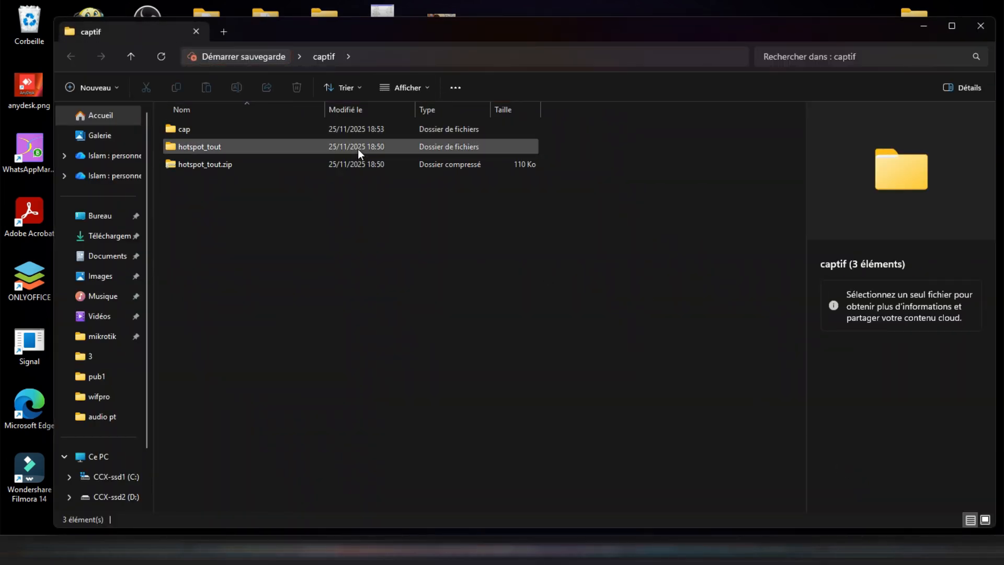
{"action": "double_click", "coordinate": [364, 129]}
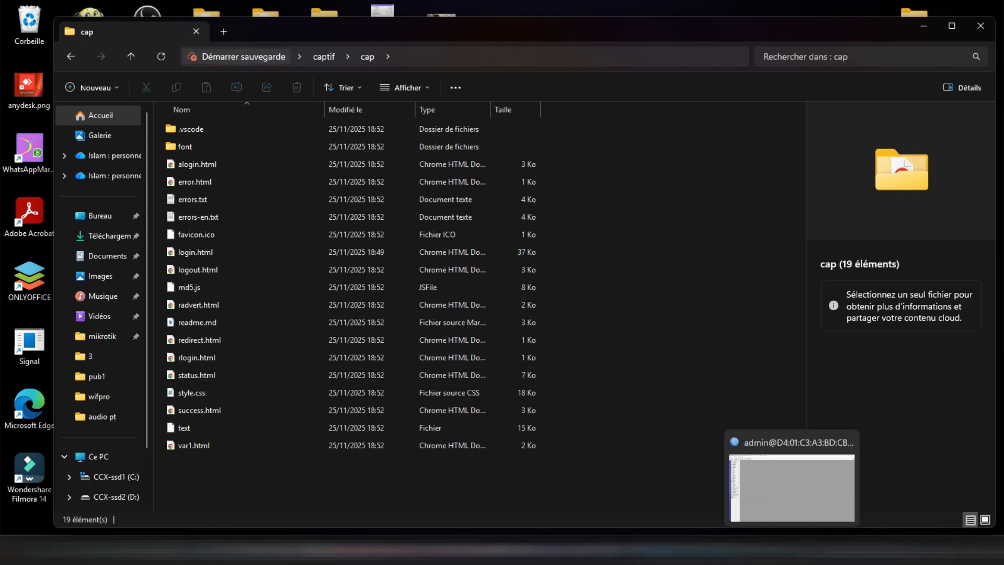
- Switch to WinBox, open the router's file list and look through its existing hotspot directories
{"action": "left_click", "coordinate": [792, 549]}
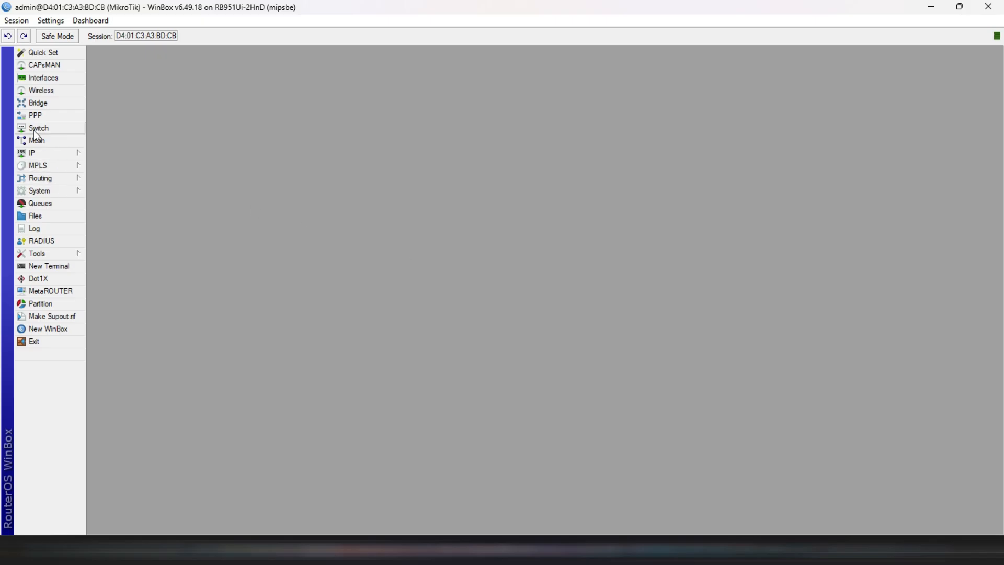
{"action": "left_click", "coordinate": [46, 215]}
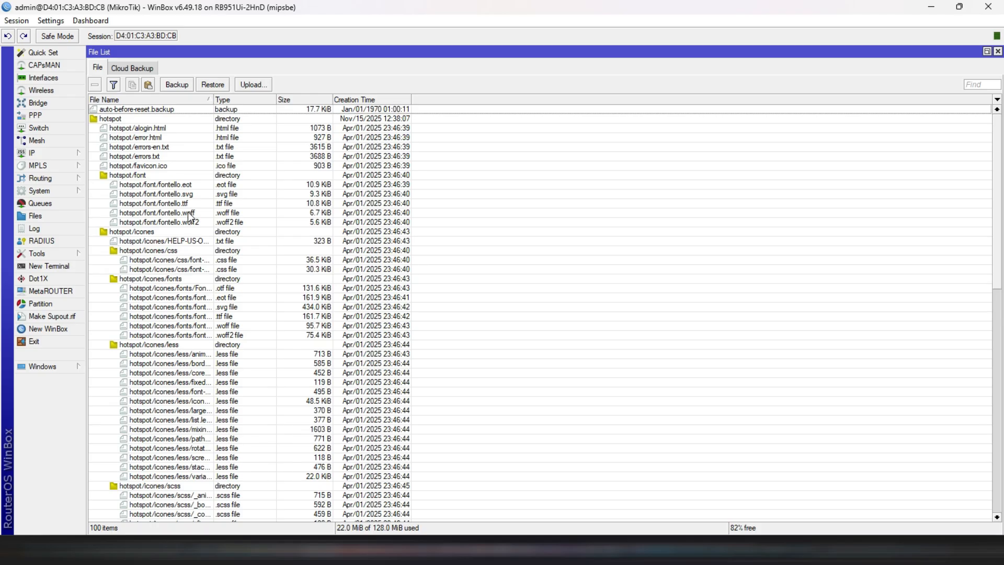
{"action": "scroll", "coordinate": [188, 212], "scroll_direction": "down", "scroll_amount": 6}
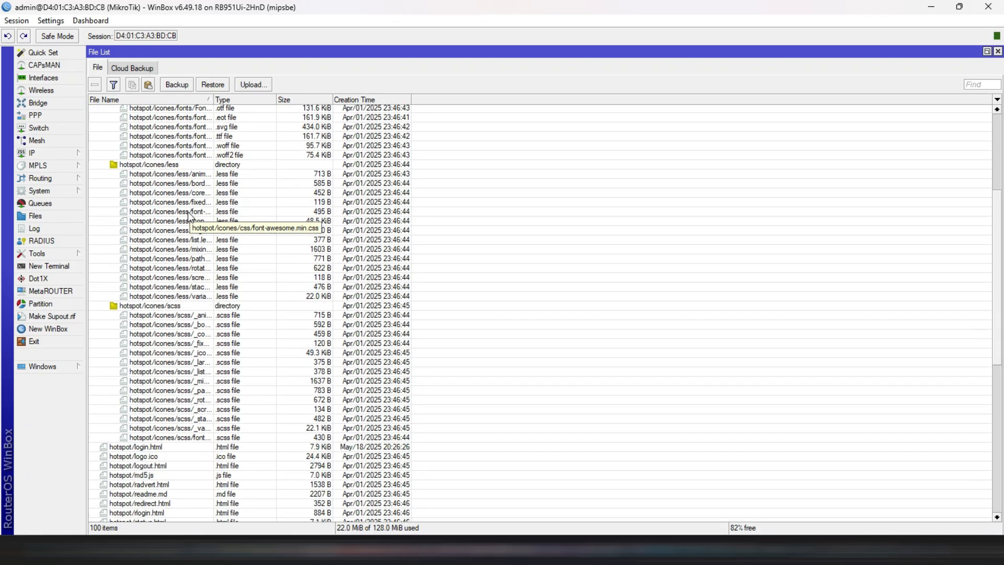
{"action": "scroll", "coordinate": [189, 214], "scroll_direction": "down", "scroll_amount": 10}
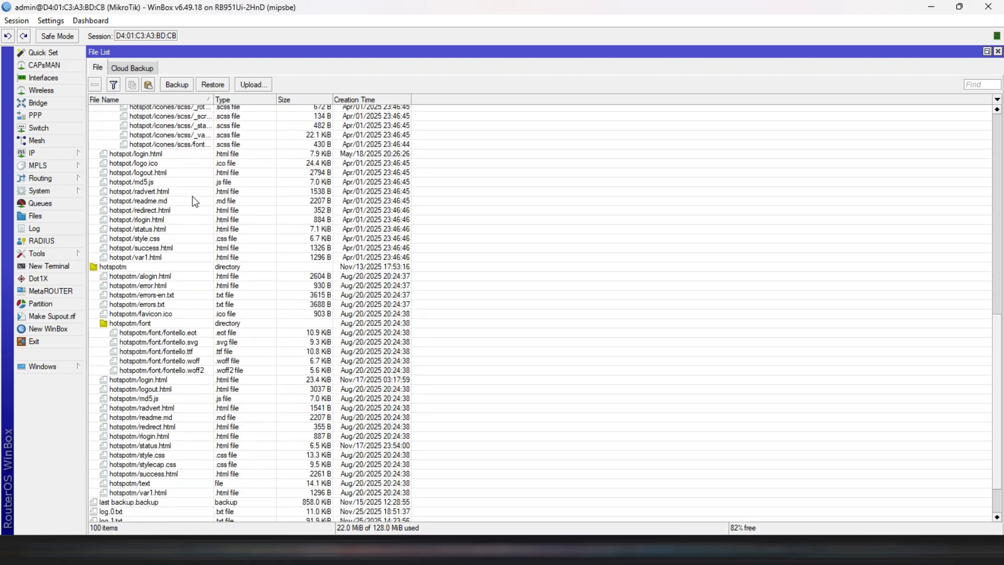
{"action": "scroll", "coordinate": [195, 202], "scroll_direction": "down", "scroll_amount": 2}
{"action": "scroll", "coordinate": [195, 201], "scroll_direction": "up", "scroll_amount": 9}
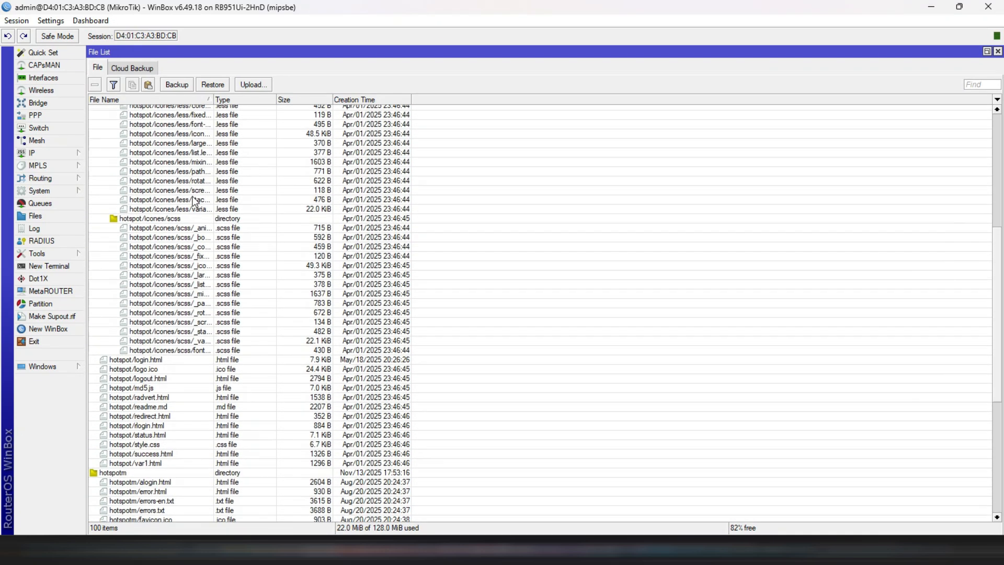
{"action": "scroll", "coordinate": [195, 202], "scroll_direction": "up", "scroll_amount": 9}
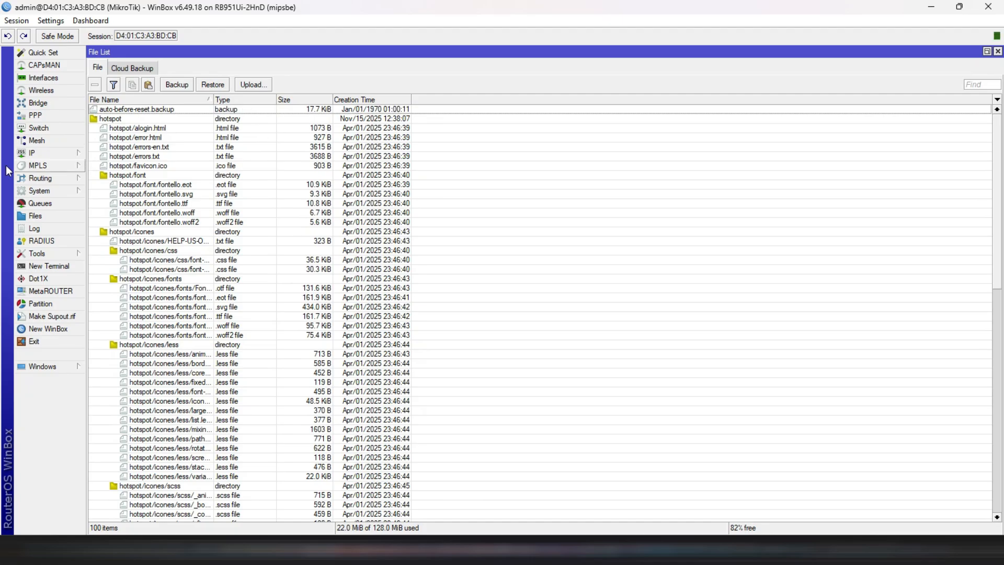
- Shrink the WinBox window and upload the cap folder from the desktop's captif folder into the router's file list
{"action": "left_click", "coordinate": [962, 7]}
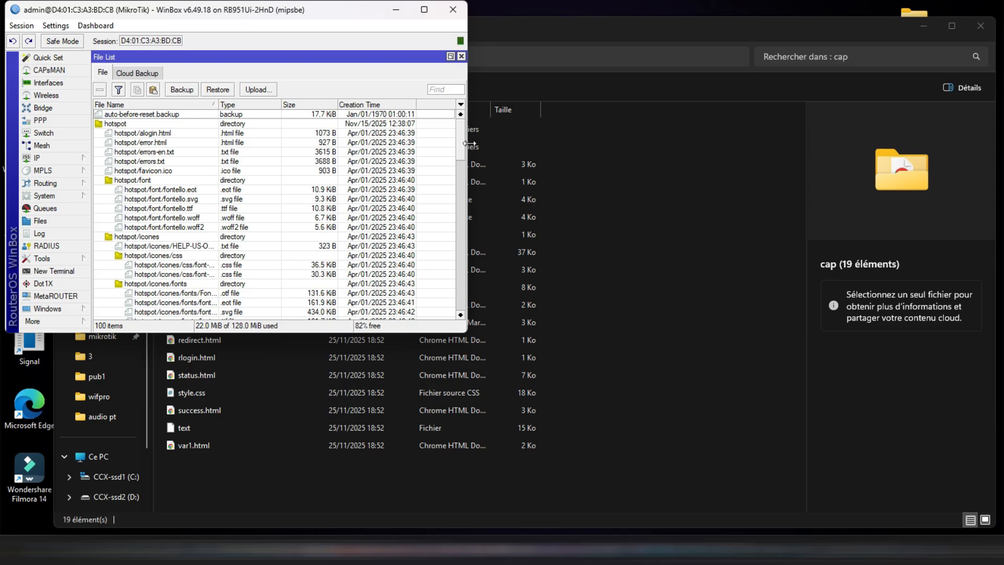
{"action": "left_click_drag", "start_coordinate": [461, 140], "coordinate": [472, 308]}
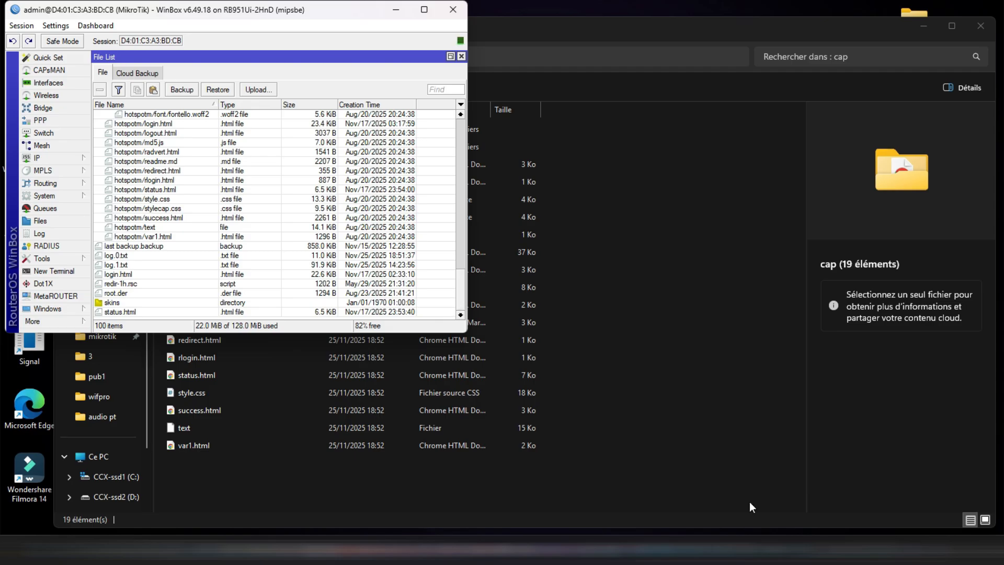
{"action": "key", "text": "super+d"}
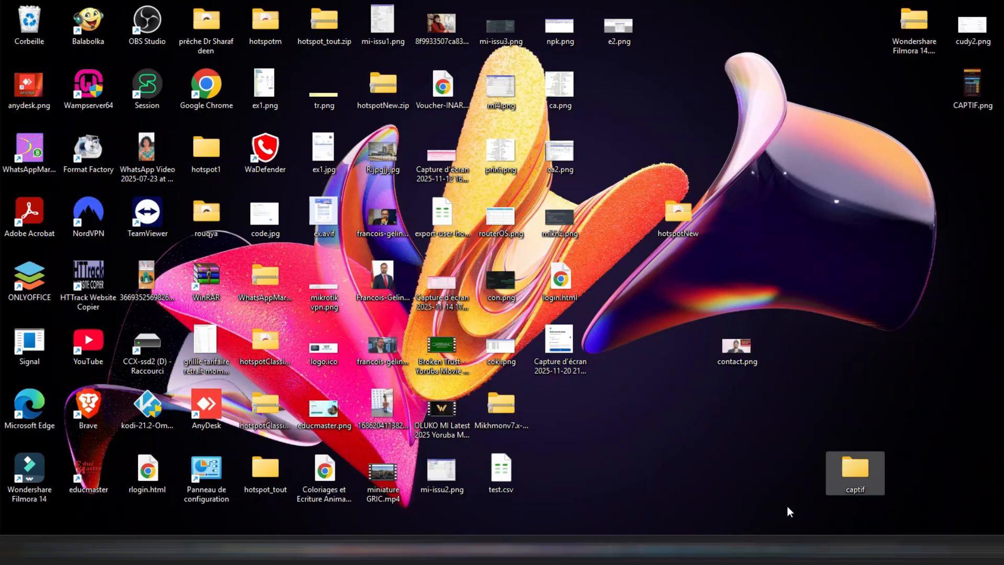
{"action": "left_click", "coordinate": [844, 462]}
{"action": "double_click", "coordinate": [846, 466]}
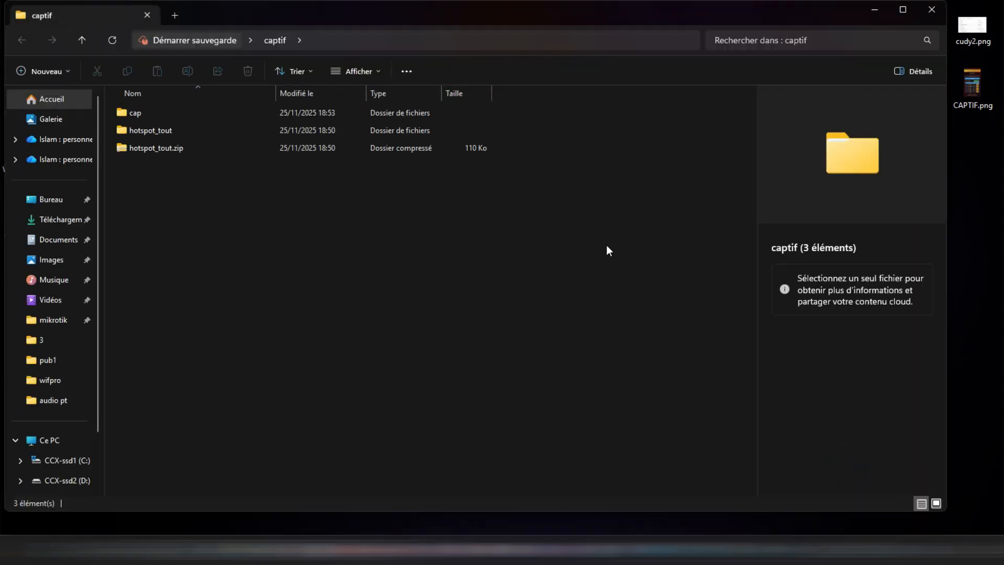
{"action": "left_click", "coordinate": [409, 119]}
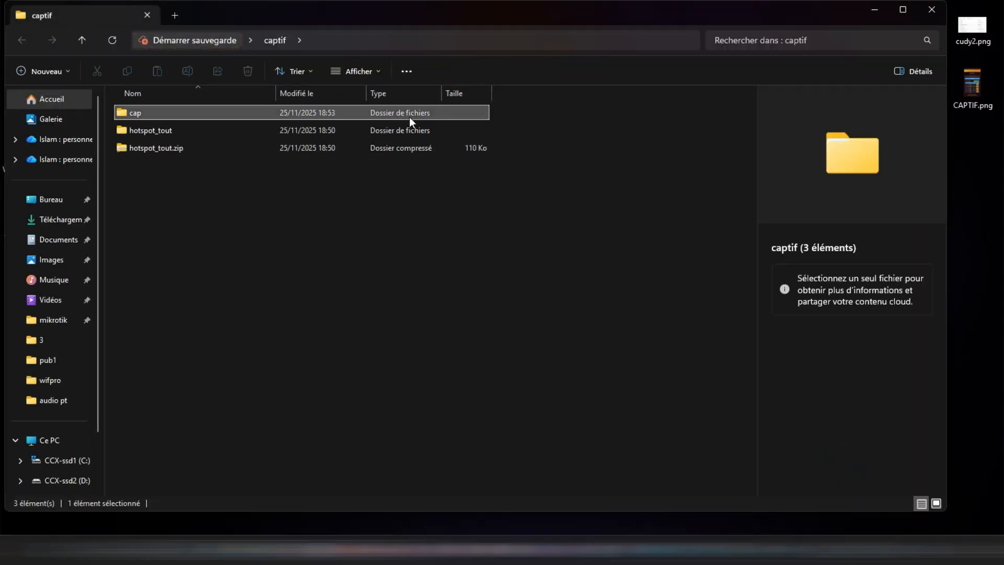
{"action": "left_click", "coordinate": [409, 117]}
{"action": "left_click_drag", "start_coordinate": [410, 117], "coordinate": [424, 315]}
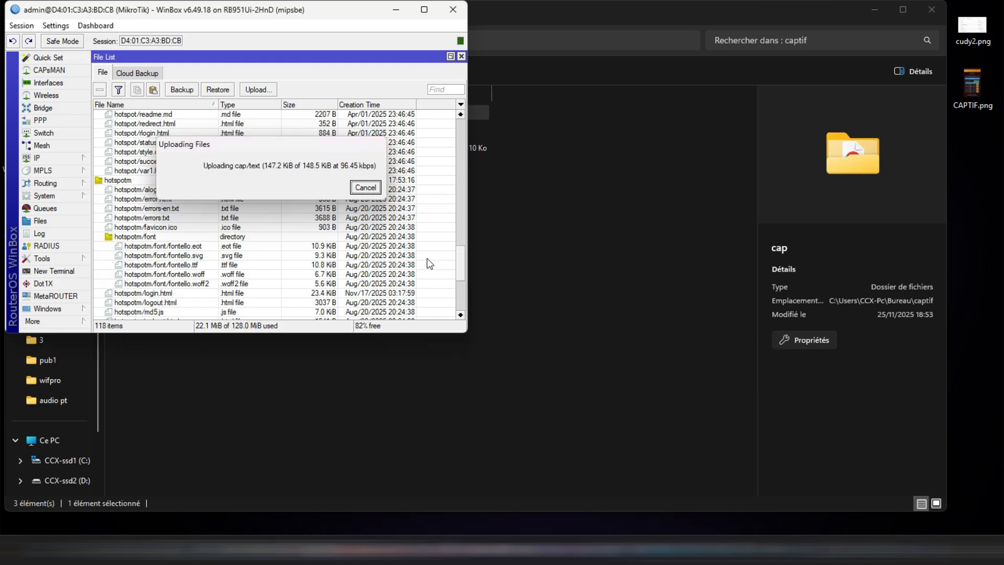
- Check the uploaded cap directory and its files in the router's file list
{"action": "scroll", "coordinate": [354, 222], "scroll_direction": "up", "scroll_amount": 5}
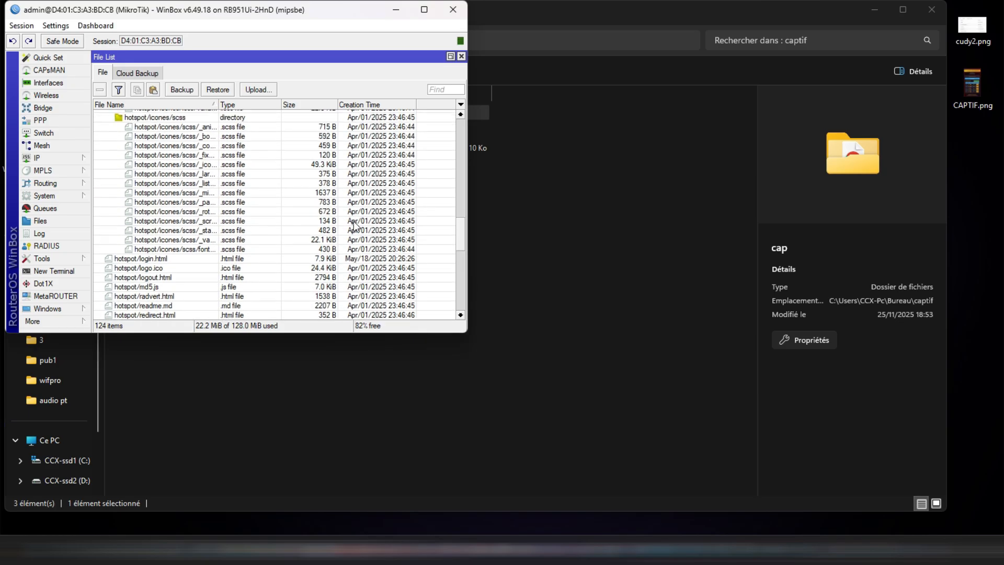
{"action": "scroll", "coordinate": [354, 226], "scroll_direction": "up", "scroll_amount": 10}
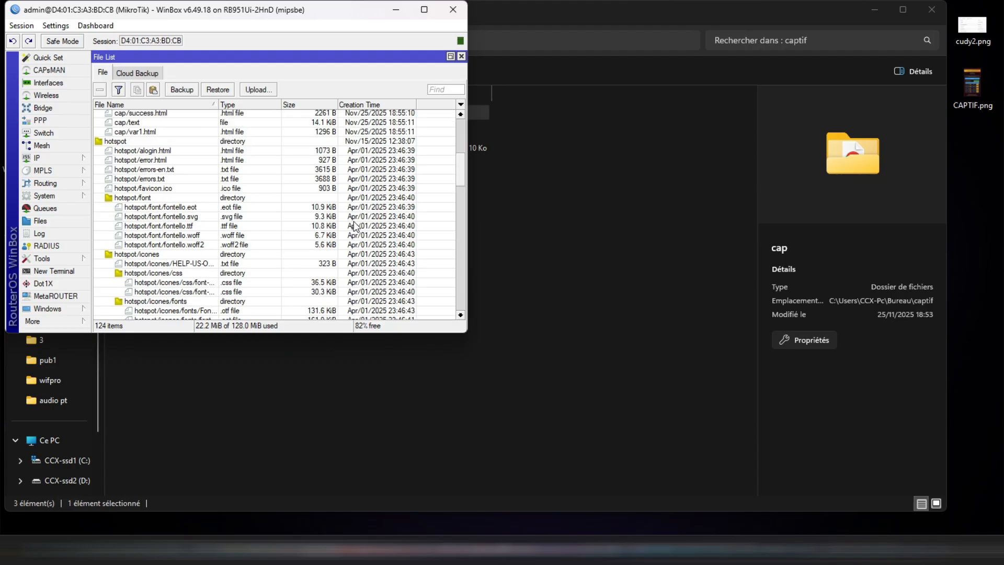
{"action": "scroll", "coordinate": [353, 226], "scroll_direction": "up", "scroll_amount": 7}
{"action": "scroll", "coordinate": [354, 226], "scroll_direction": "up", "scroll_amount": 1}
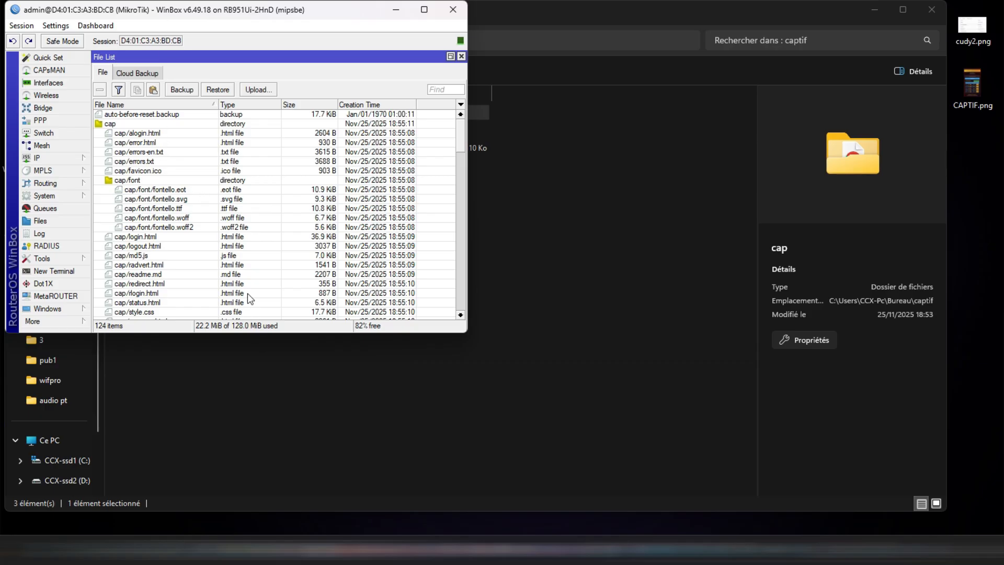
{"action": "scroll", "coordinate": [249, 298], "scroll_direction": "down", "scroll_amount": 10}
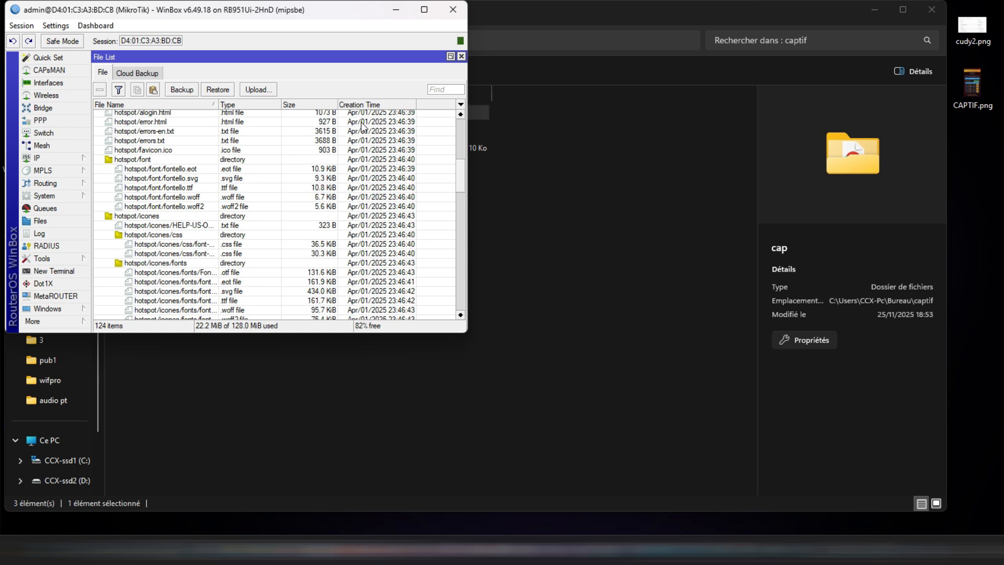
- Set the HTML directory of the hsprof1 hotspot server profile to cap
{"action": "left_click", "coordinate": [424, 10]}
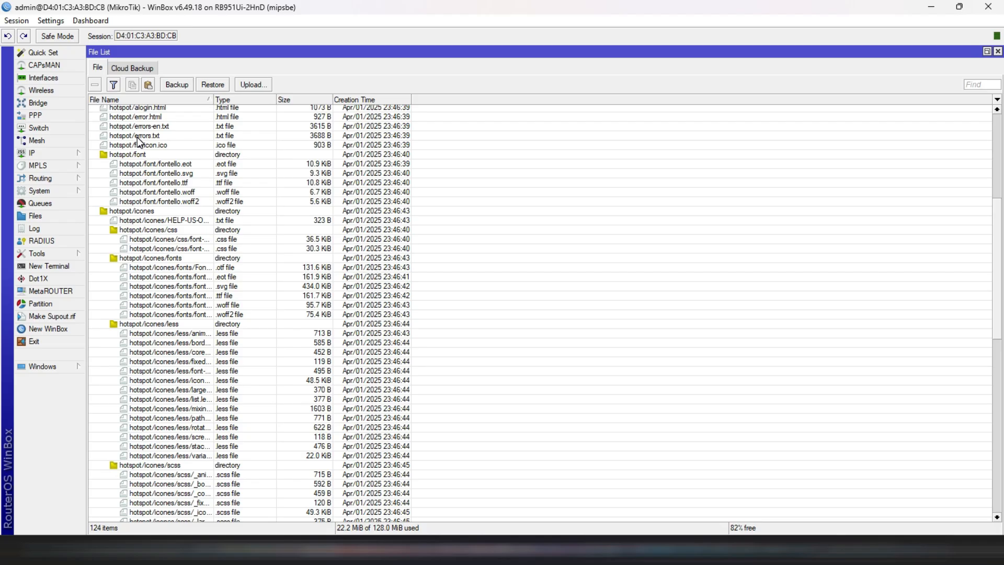
{"action": "left_click", "coordinate": [45, 154]}
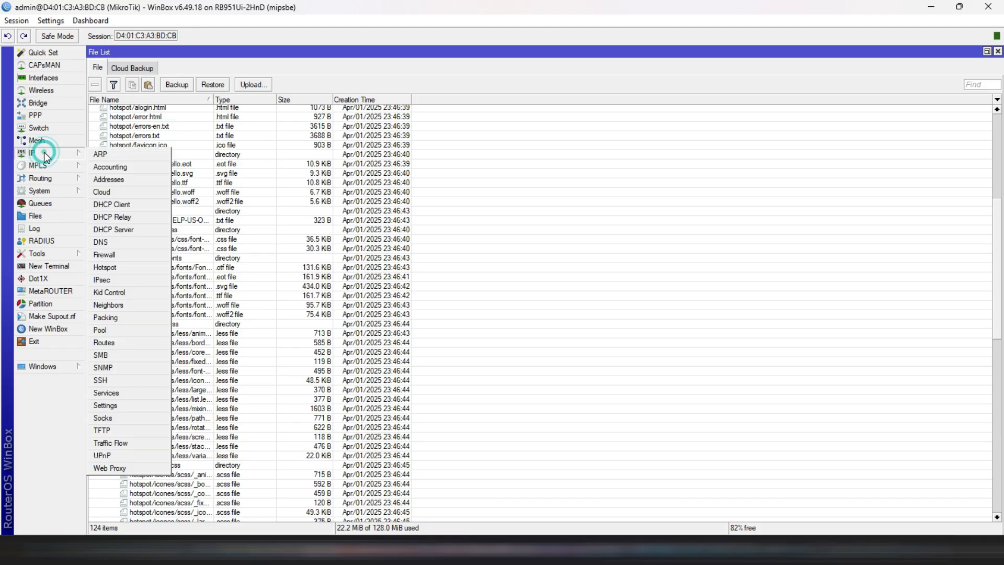
{"action": "left_click", "coordinate": [134, 267]}
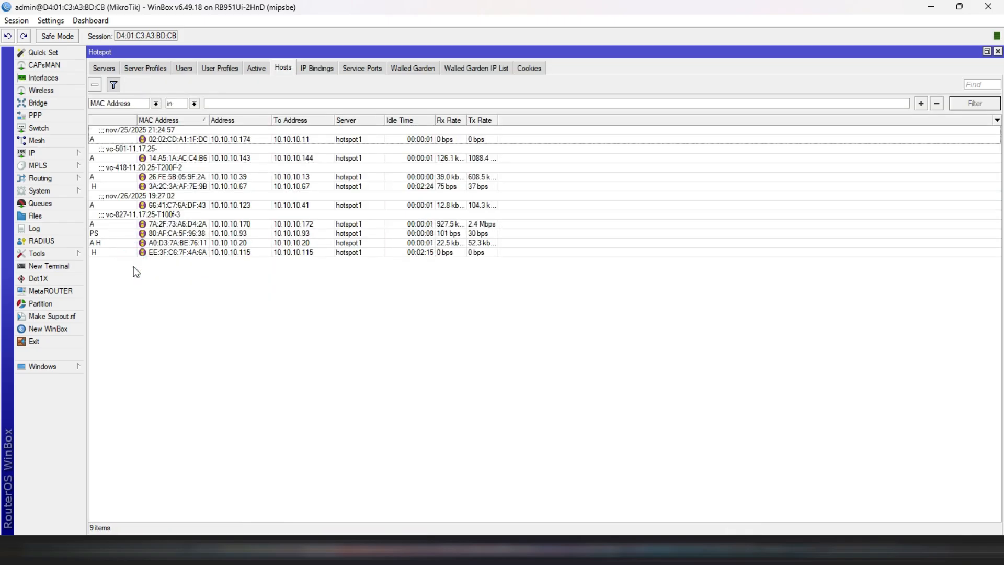
{"action": "left_click", "coordinate": [144, 68]}
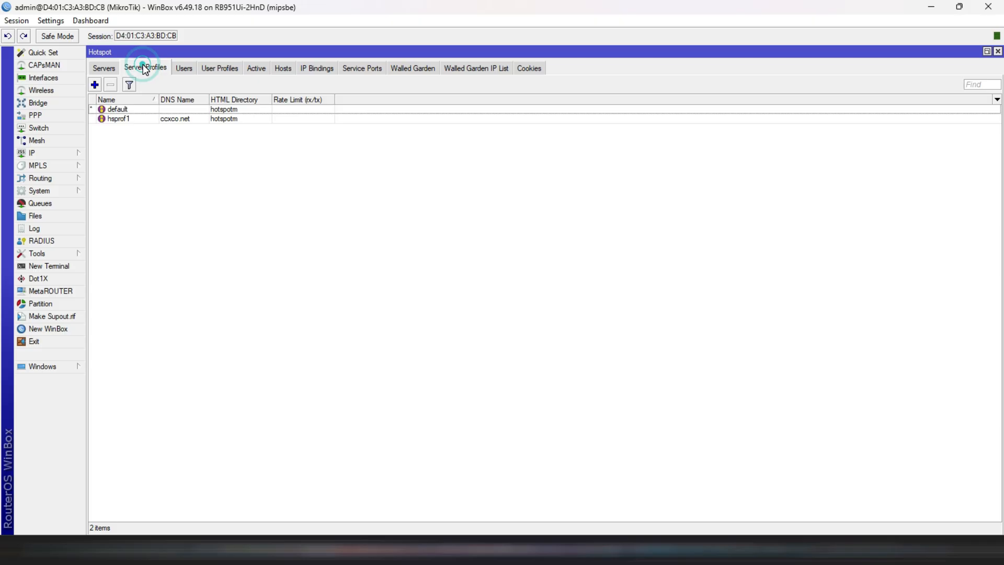
{"action": "double_click", "coordinate": [233, 120]}
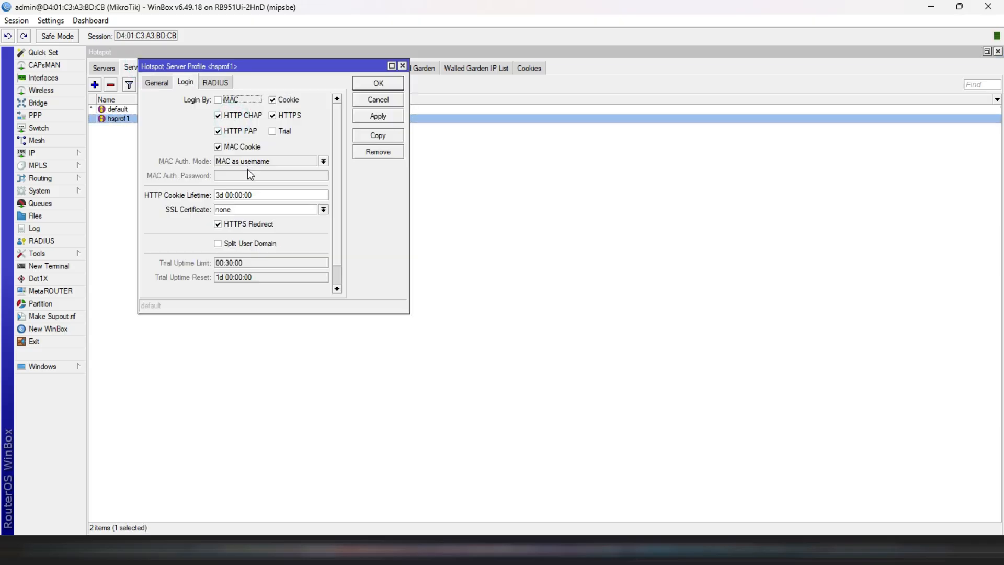
{"action": "left_click", "coordinate": [157, 84]}
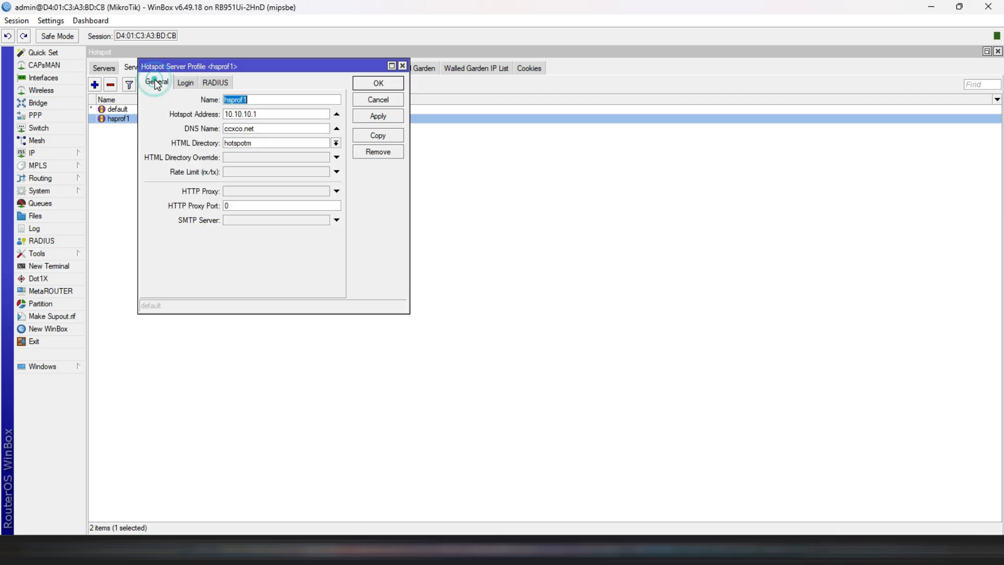
{"action": "left_click", "coordinate": [265, 142]}
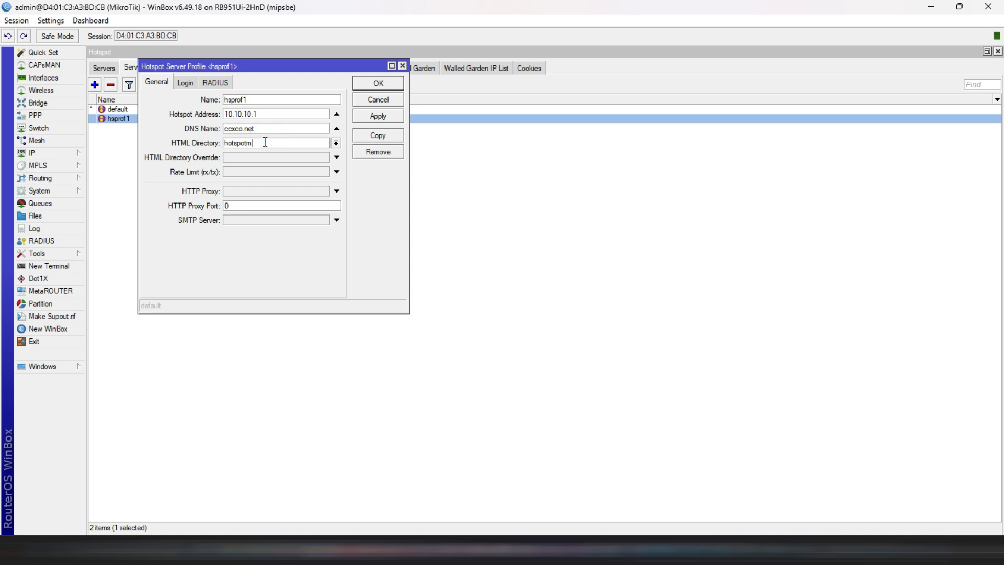
{"action": "double_click", "coordinate": [265, 143]}
{"action": "type", "text": "cap"}
{"action": "left_click", "coordinate": [382, 87]}
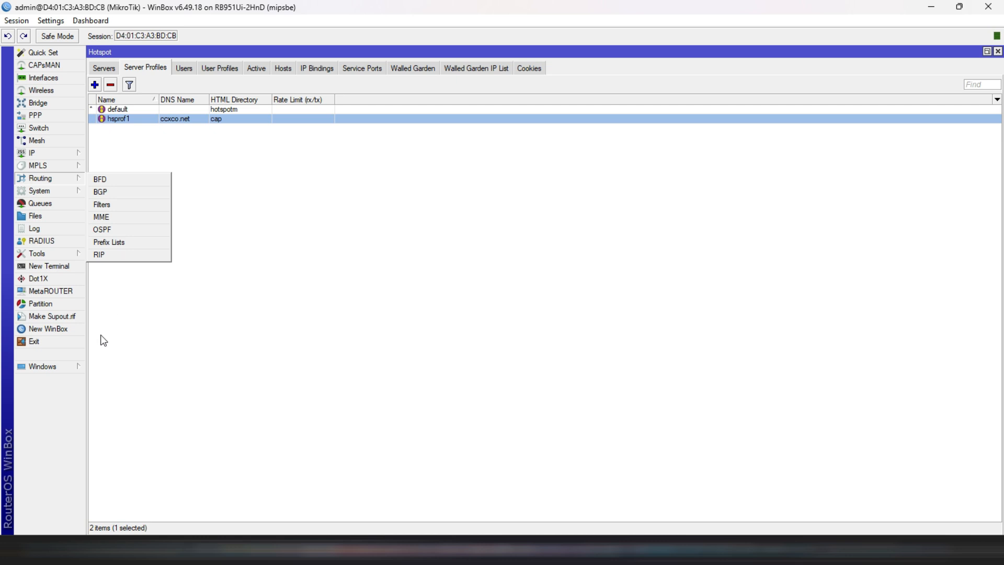
- Open the hotspot's walled garden list and compare its allowed host with the WiF Pro web address in the browser
{"action": "mouse_move", "coordinate": [43, 176]}
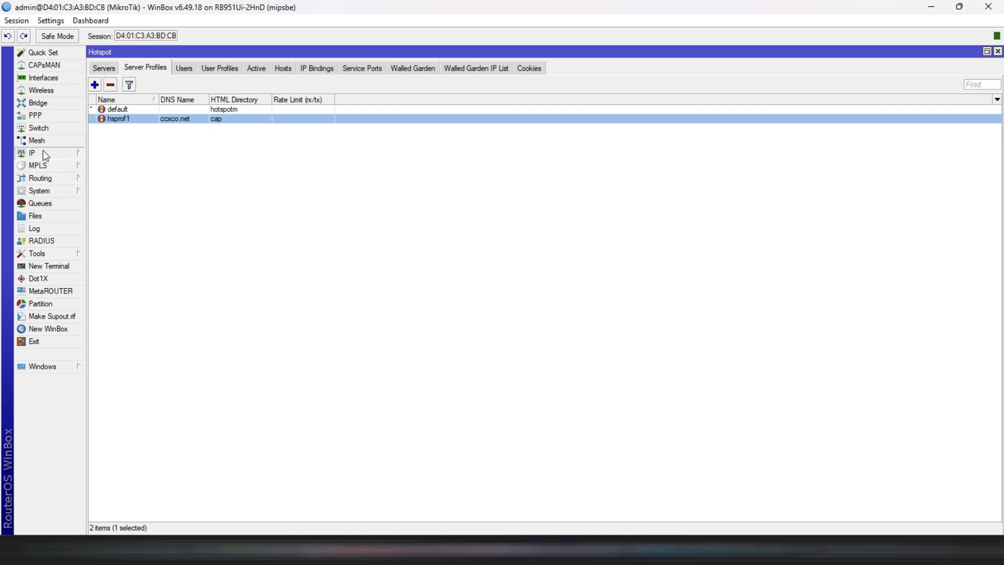
{"action": "mouse_move", "coordinate": [42, 151]}
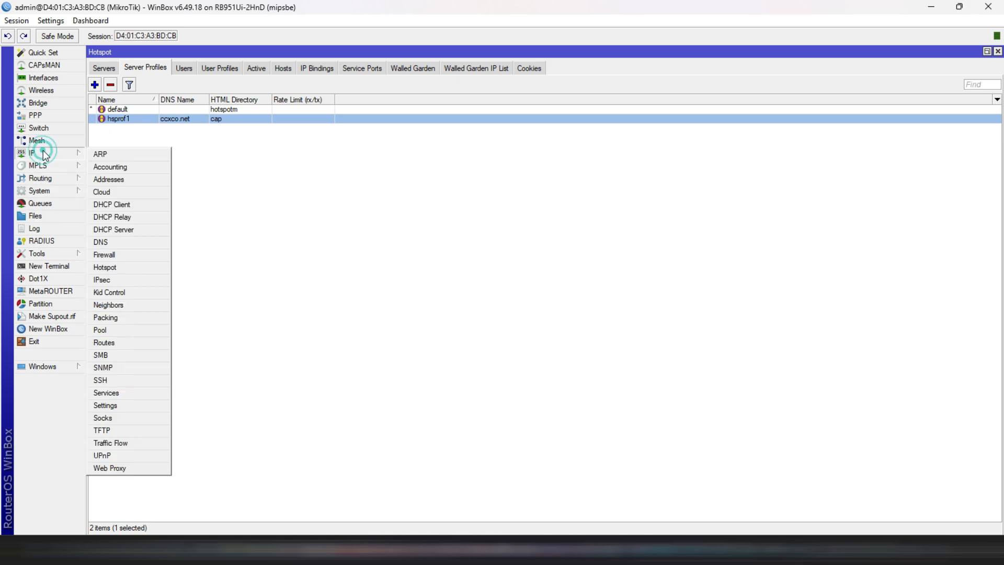
{"action": "left_click", "coordinate": [107, 268]}
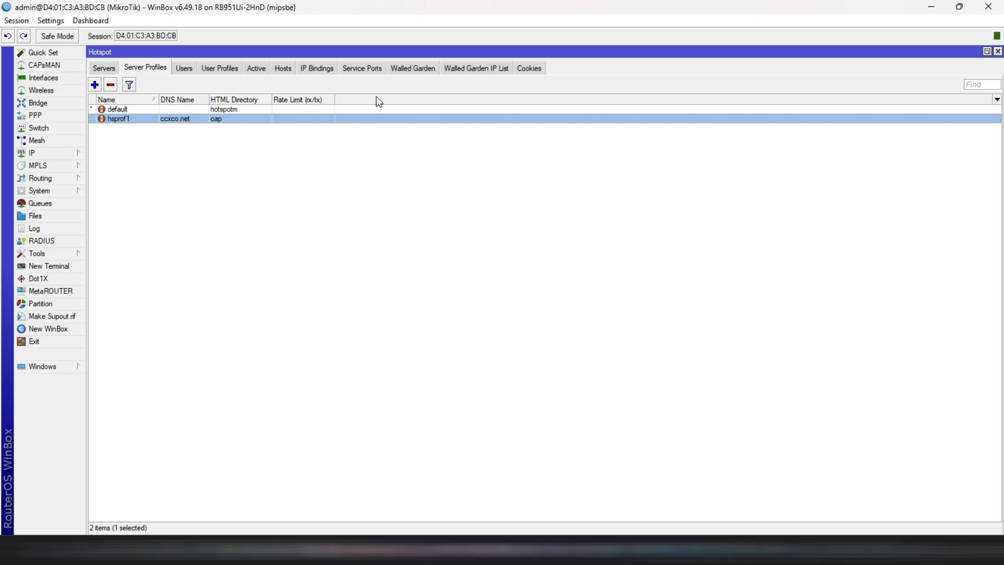
{"action": "left_click", "coordinate": [414, 68]}
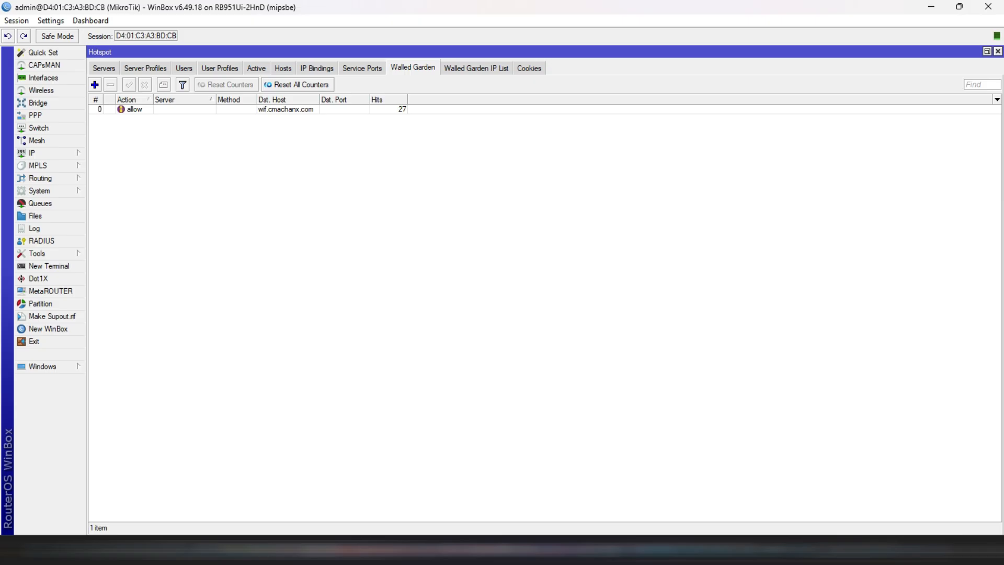
{"action": "mouse_move", "coordinate": [650, 549]}
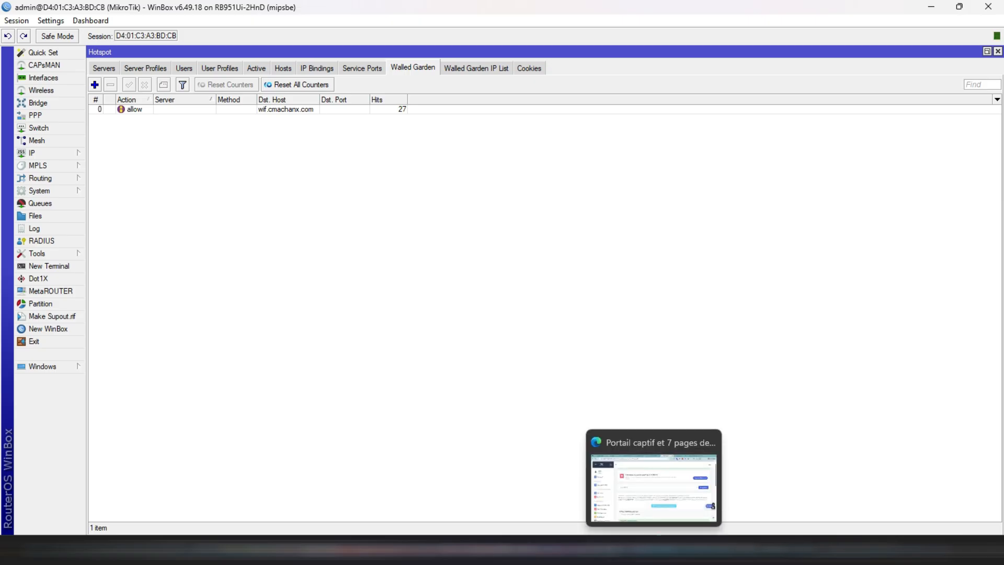
{"action": "left_click", "coordinate": [614, 489]}
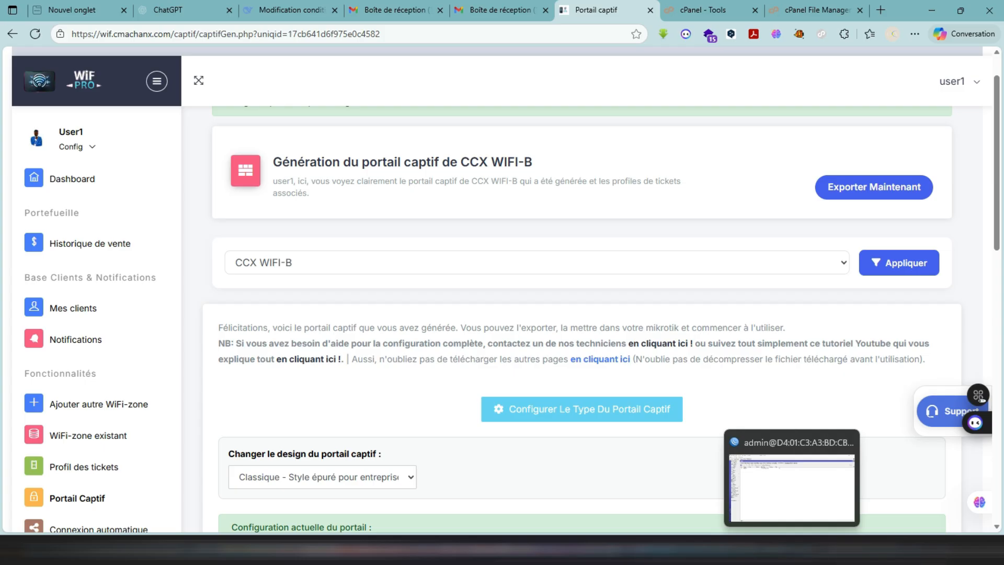
{"action": "left_click", "coordinate": [792, 550]}
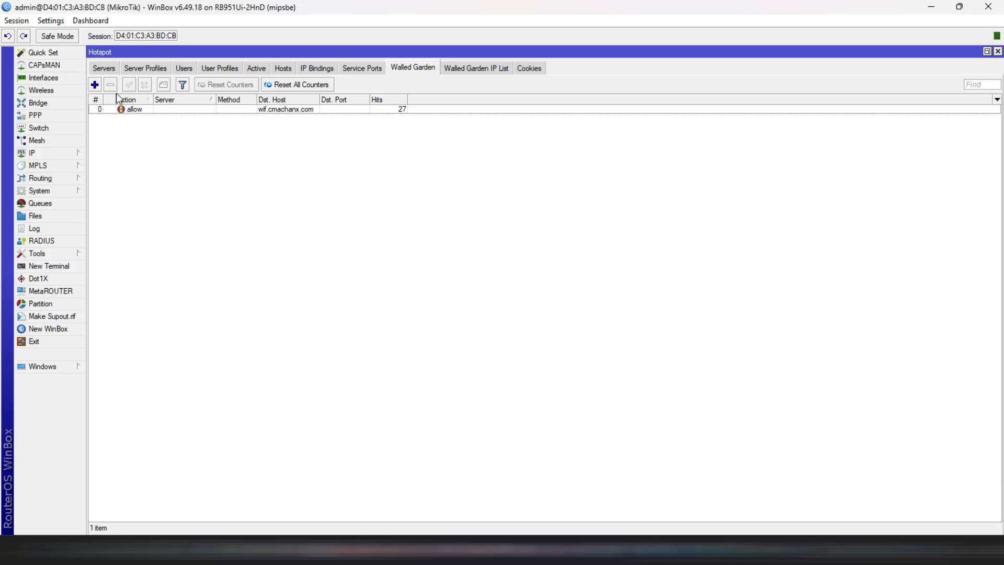
- Add a walled garden entry that allows the destination host cgh
{"action": "left_click", "coordinate": [94, 87]}
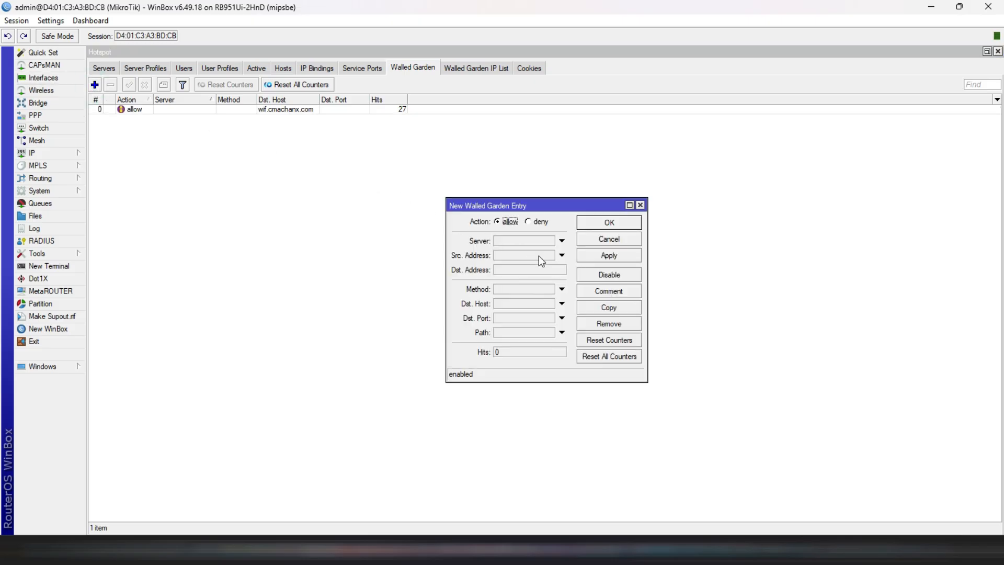
{"action": "left_click", "coordinate": [512, 304]}
{"action": "type", "text": "cgh"}
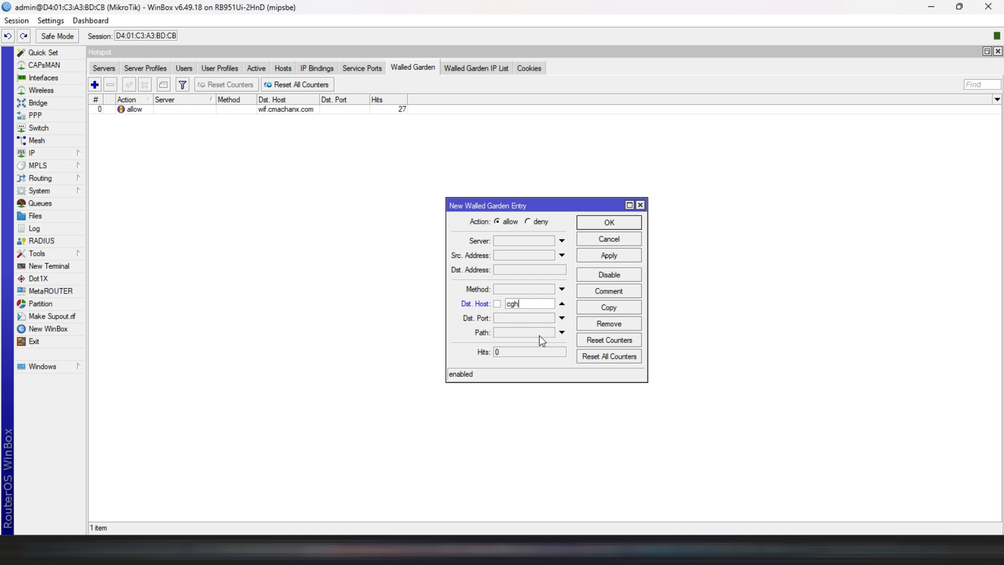
{"action": "left_click", "coordinate": [620, 260]}
{"action": "left_click", "coordinate": [609, 222]}
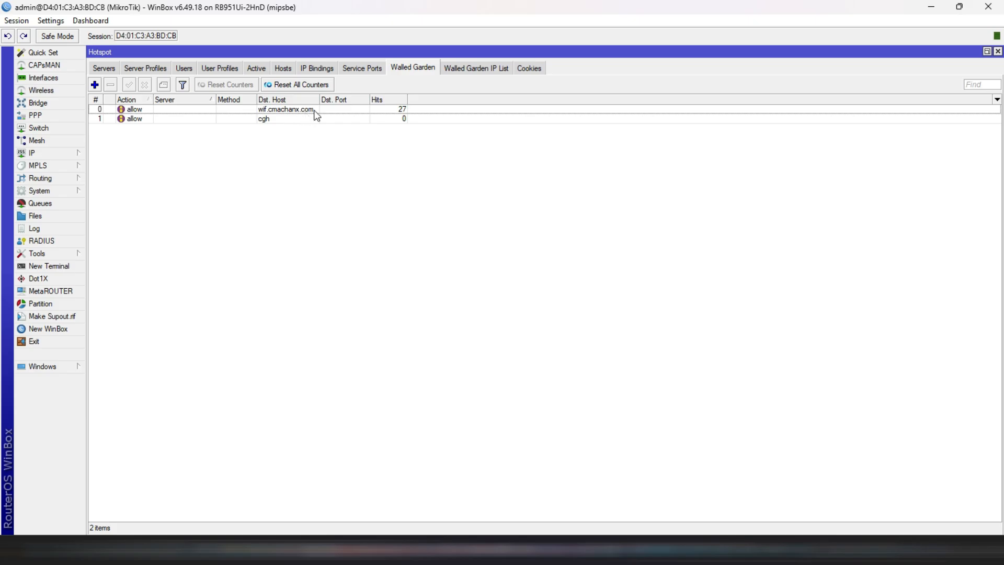
- Disable the cgh walled garden entry and remove it from the list
{"action": "left_click", "coordinate": [404, 120]}
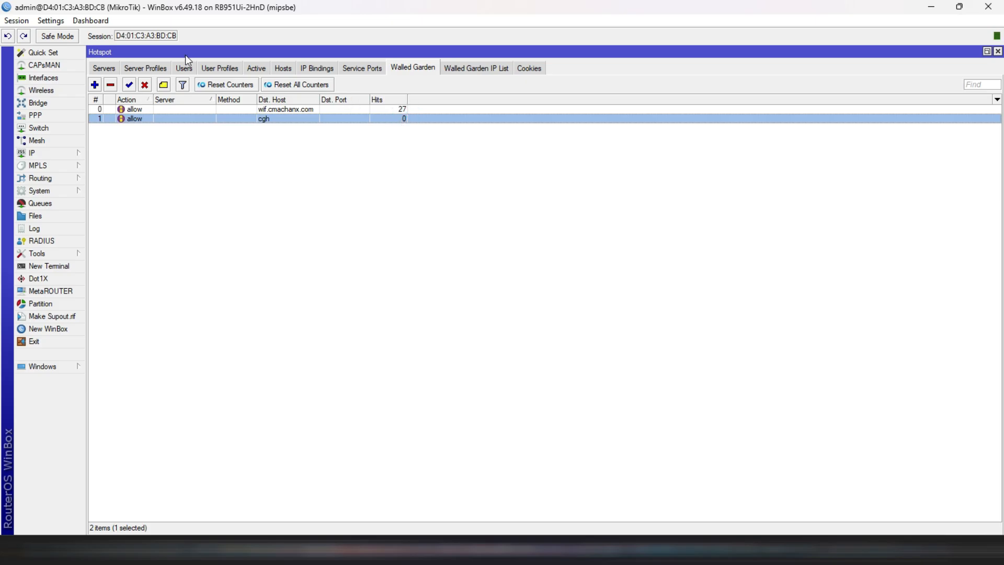
{"action": "left_click", "coordinate": [145, 86]}
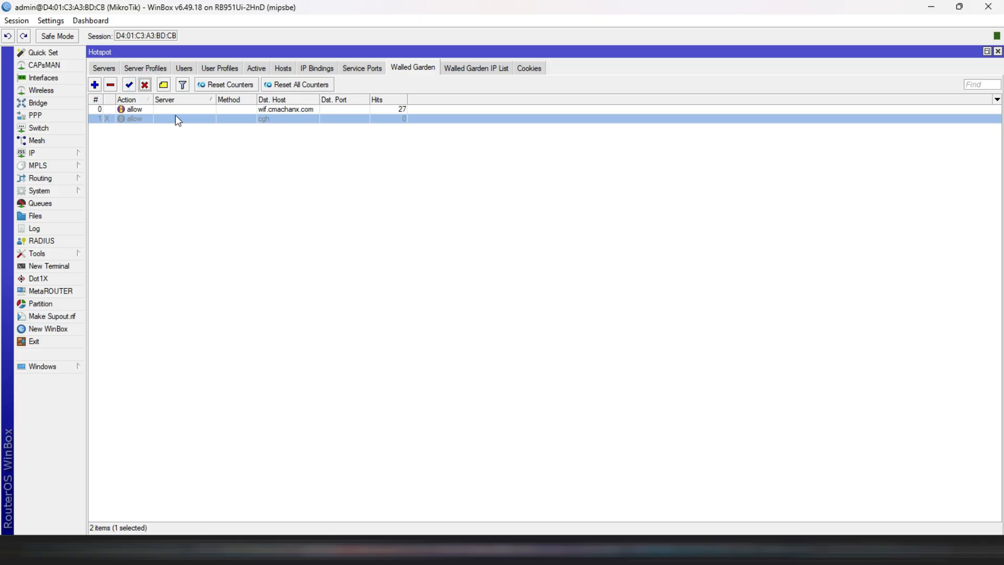
{"action": "left_click", "coordinate": [157, 120]}
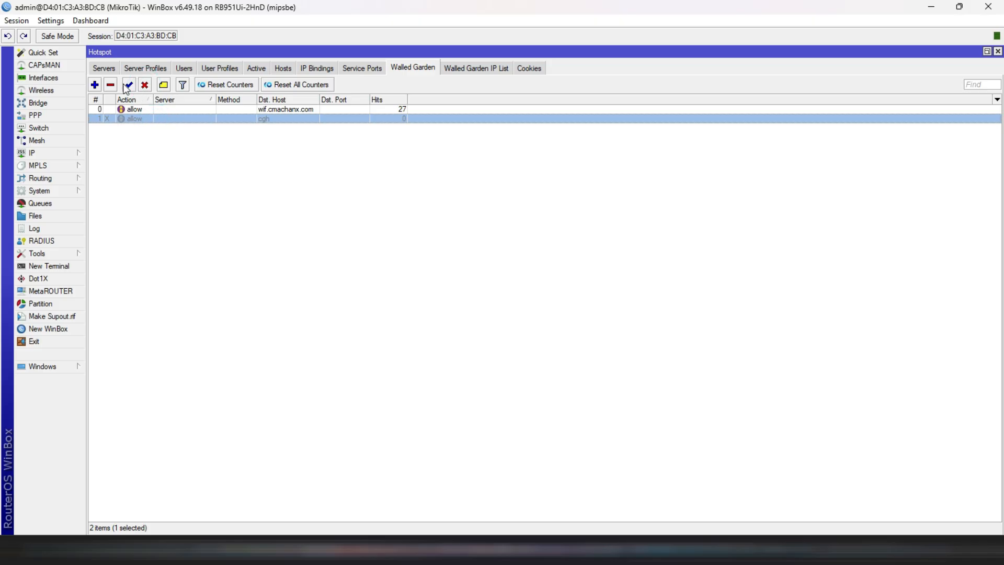
{"action": "left_click", "coordinate": [110, 86]}
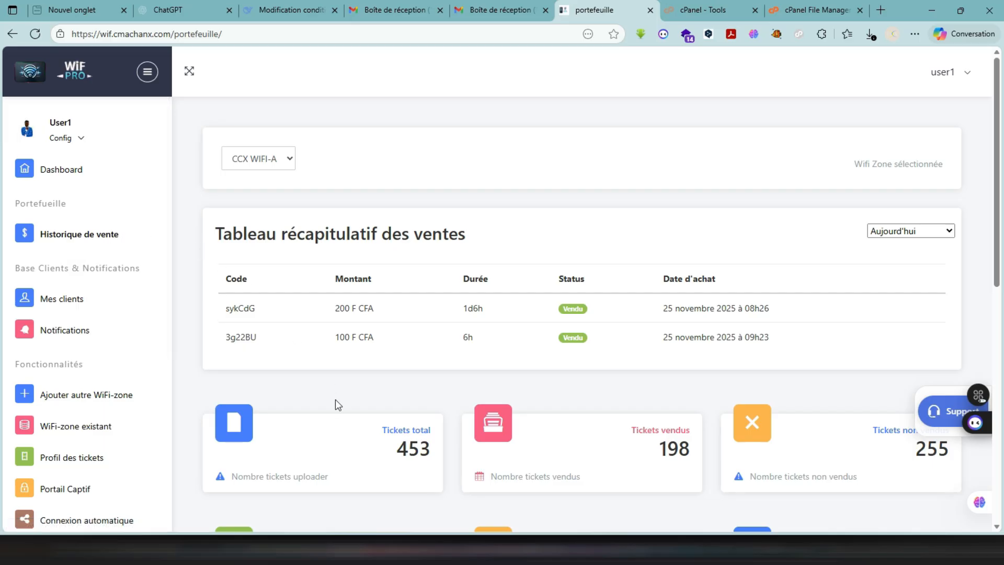
- Review the CCX WIFI-A sales history page, covering ticket and revenue figures, the withdrawal section and the payment history
{"action": "scroll", "coordinate": [313, 403], "scroll_direction": "down", "scroll_amount": 3}
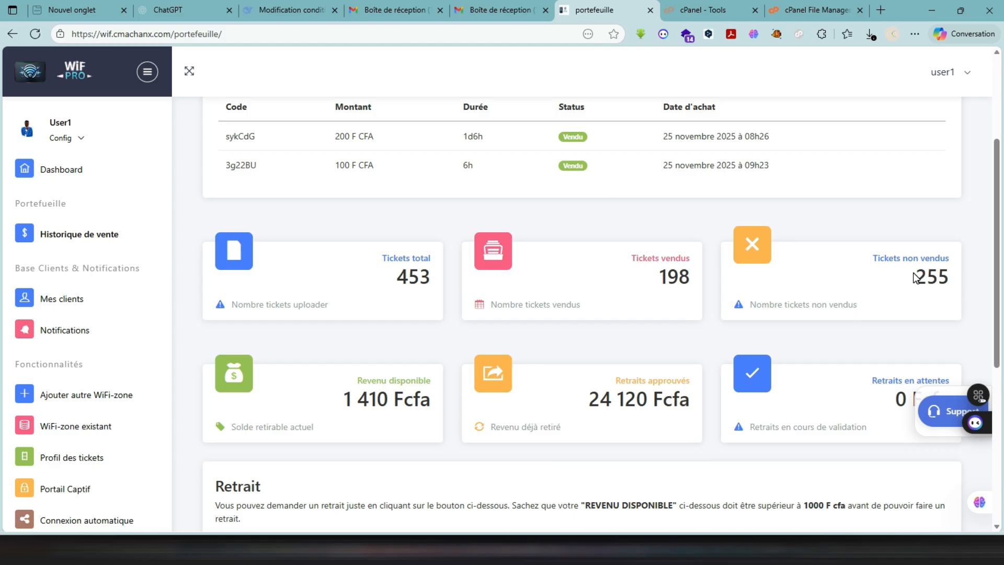
{"action": "scroll", "coordinate": [502, 296], "scroll_direction": "down", "scroll_amount": 2}
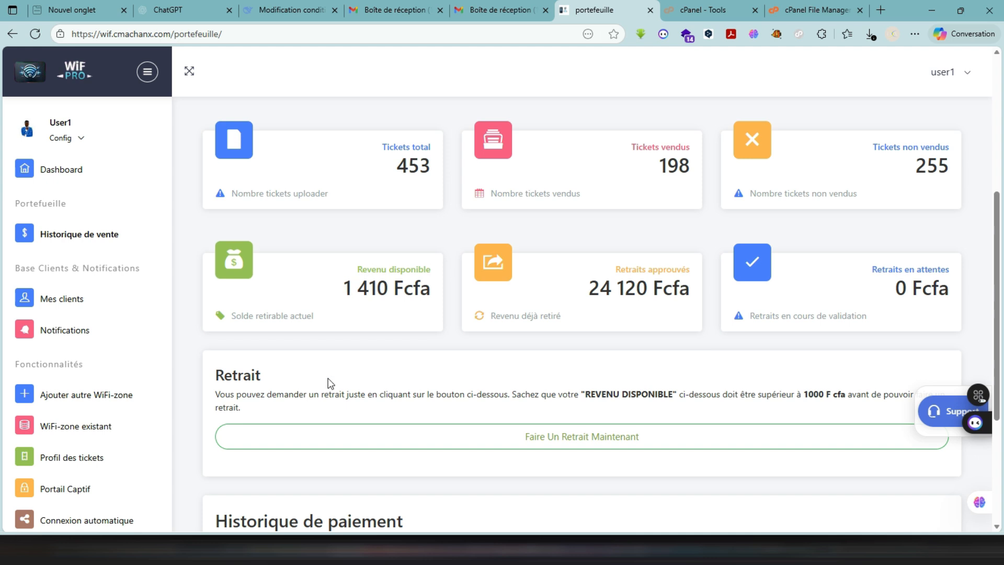
{"action": "scroll", "coordinate": [332, 372], "scroll_direction": "down", "scroll_amount": 1}
{"action": "scroll", "coordinate": [333, 366], "scroll_direction": "down", "scroll_amount": 4}
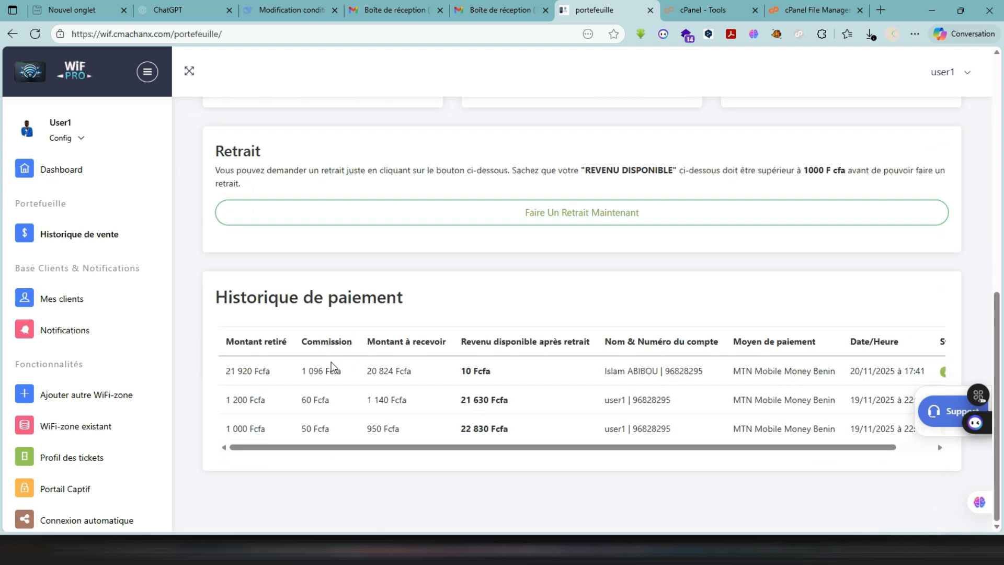
{"action": "scroll", "coordinate": [479, 393], "scroll_direction": "right", "scroll_amount": 2}
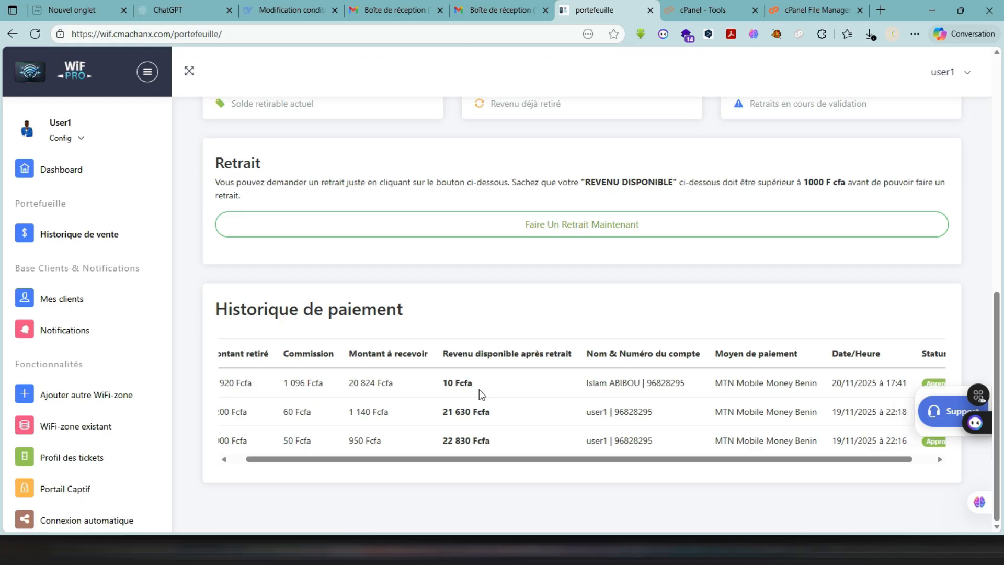
{"action": "scroll", "coordinate": [630, 339], "scroll_direction": "up", "scroll_amount": 1}
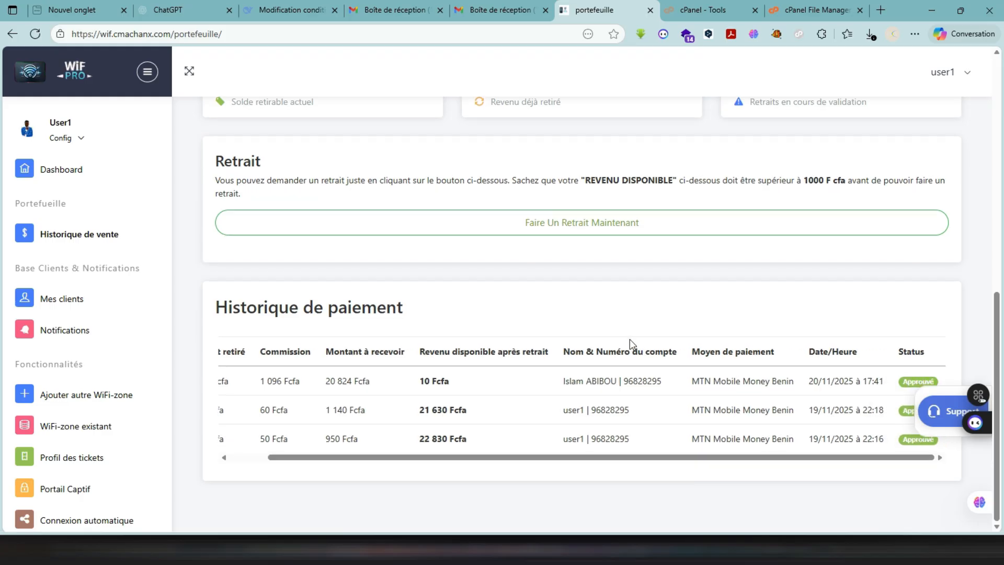
{"action": "scroll", "coordinate": [630, 339], "scroll_direction": "up", "scroll_amount": 1}
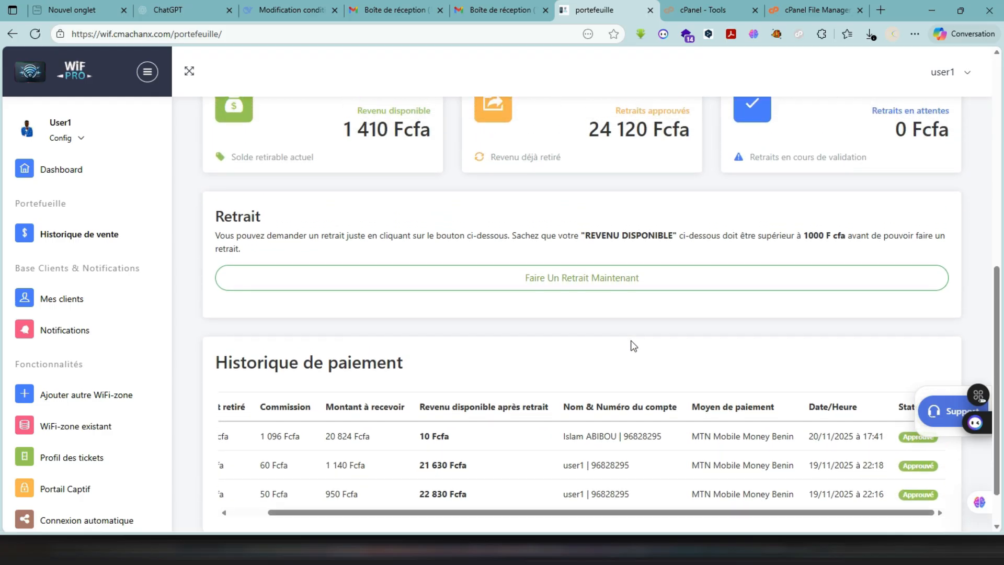
{"action": "scroll", "coordinate": [641, 362], "scroll_direction": "up", "scroll_amount": 1}
- Open a withdrawal request from the Retrait section and try 1005 Fcfa as the amount to withdraw
{"action": "right_click", "coordinate": [611, 357]}
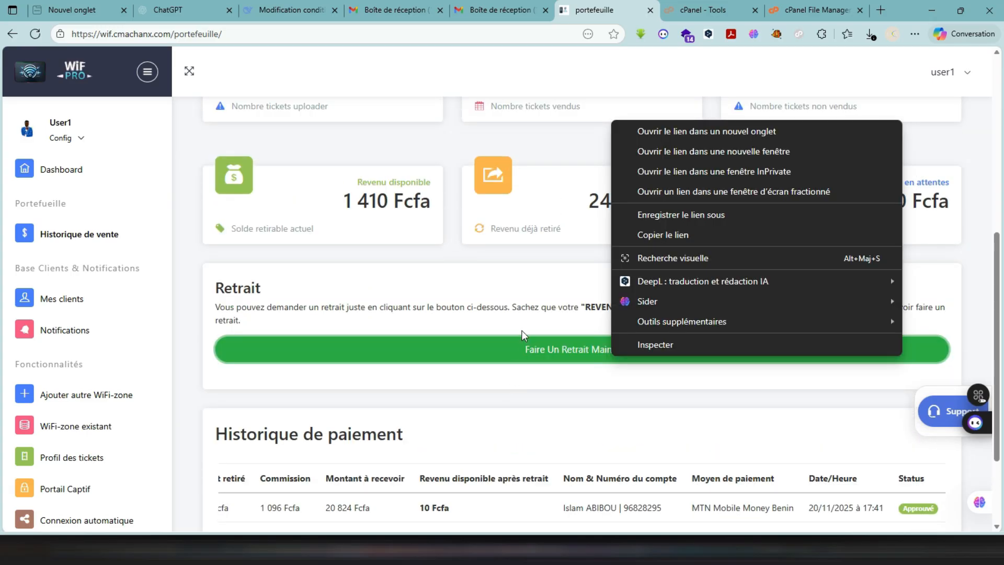
{"action": "left_click", "coordinate": [521, 353]}
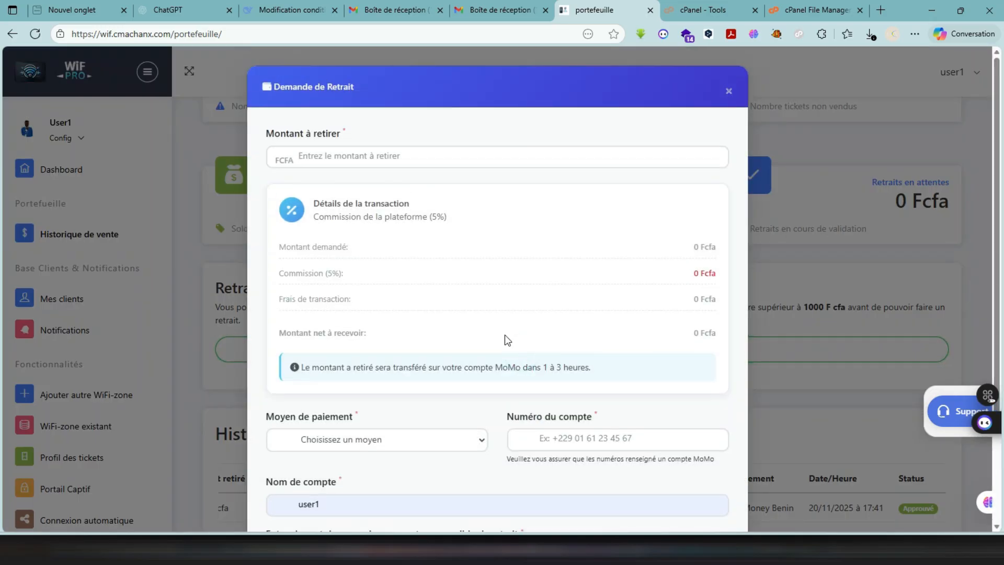
{"action": "left_click", "coordinate": [497, 148]}
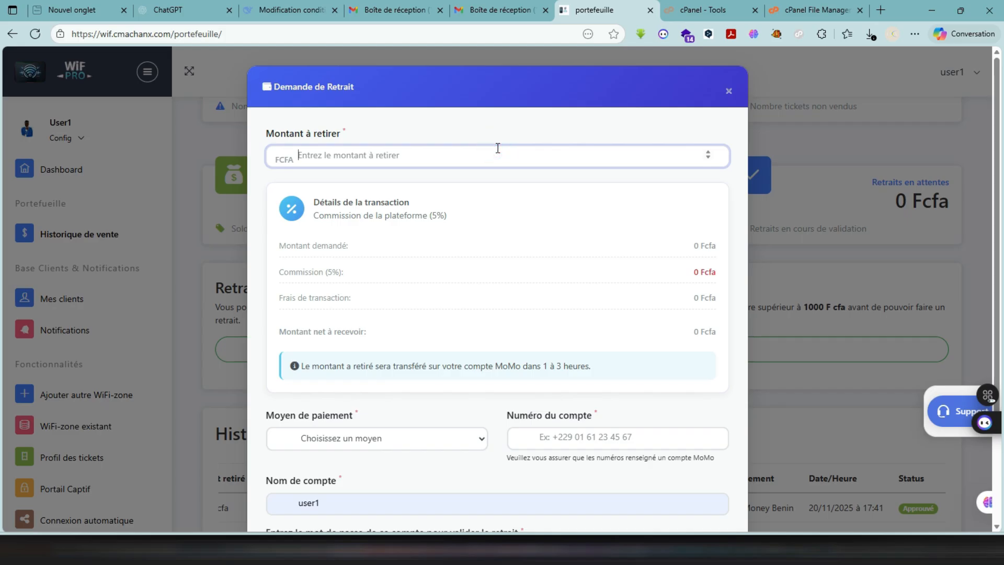
{"action": "type", "text": "1"}
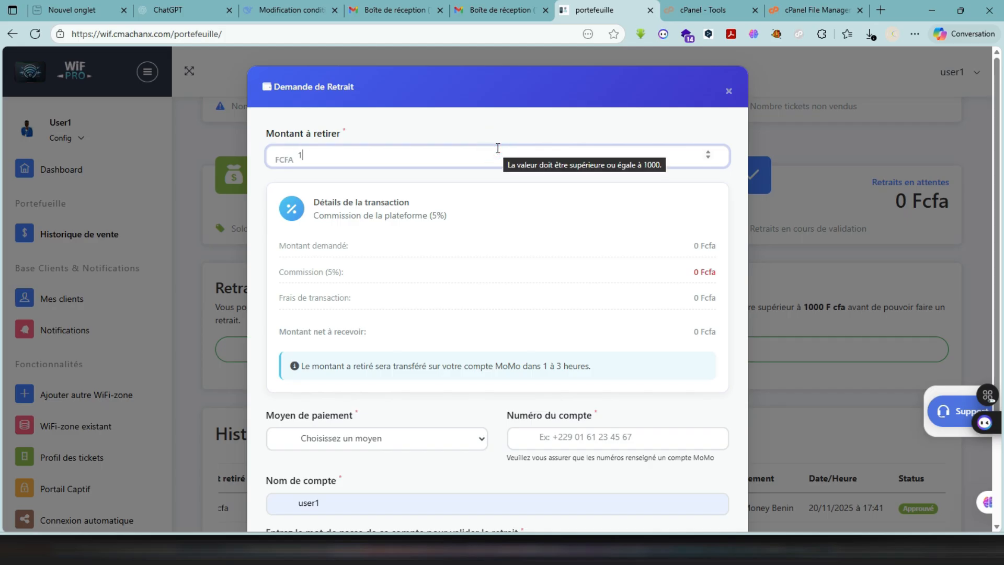
{"action": "type", "text": "00"}
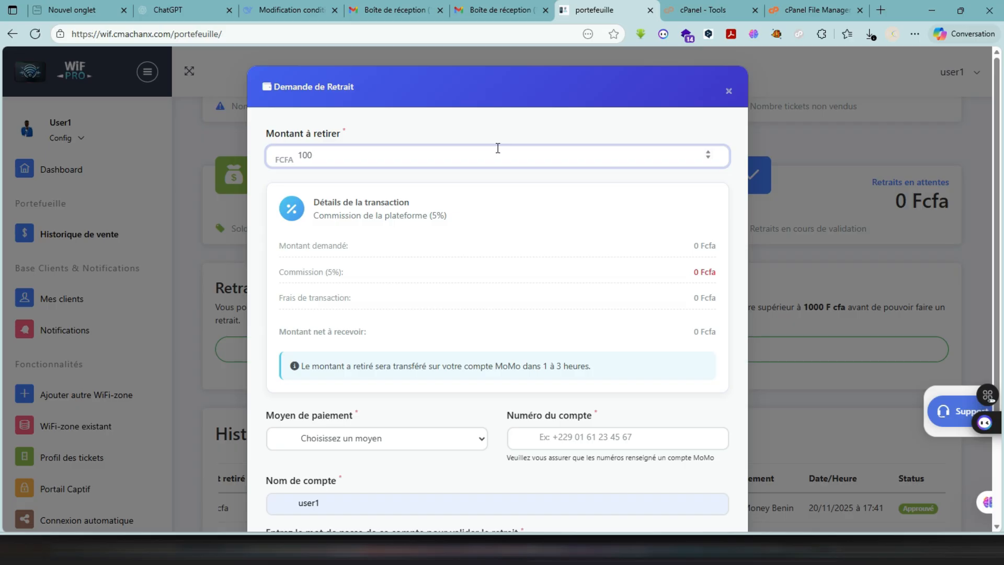
{"action": "type", "text": "5"}
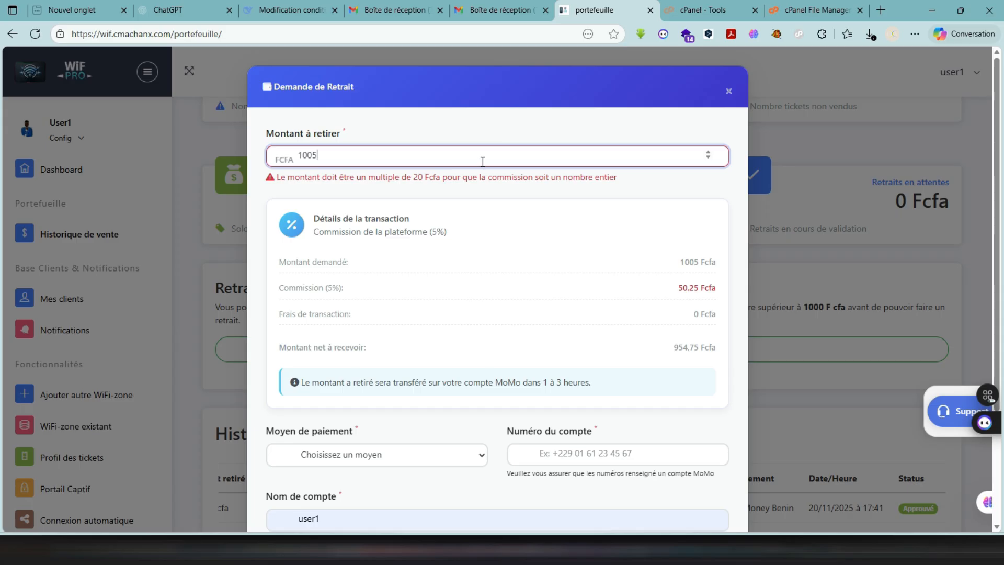
- Try 1000 Fcfa as the withdrawal amount and finally set it to 1400 Fcfa
{"action": "key", "text": "BackSpace"}
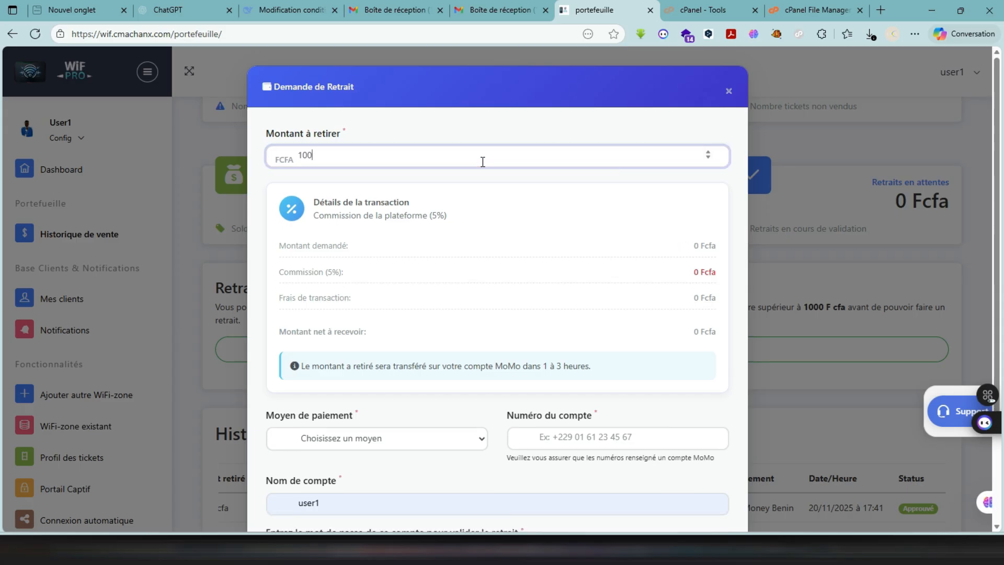
{"action": "type", "text": "0"}
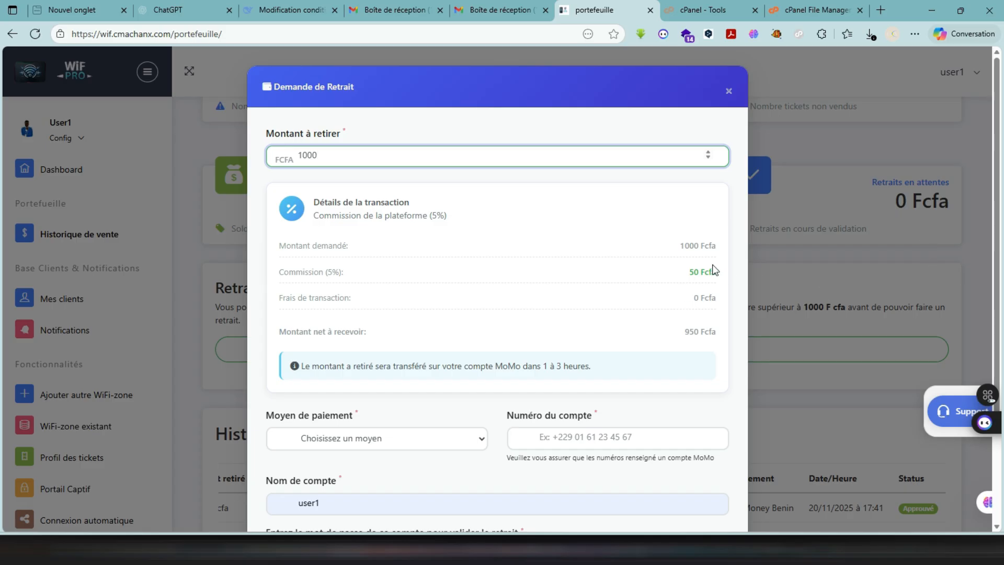
{"action": "key", "text": "BackSpace"}
{"action": "key", "text": "BackSpace"}
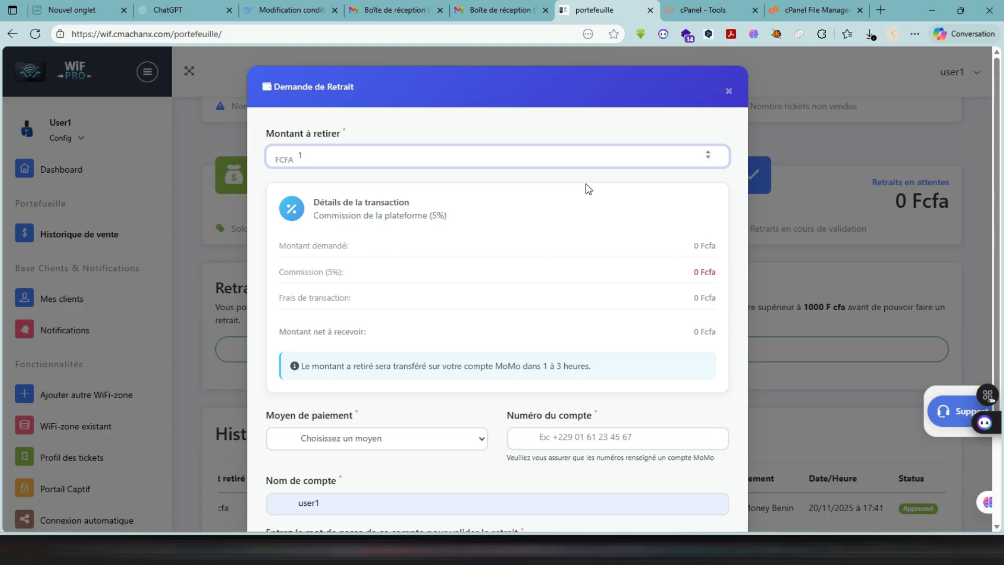
{"action": "type", "text": "400"}
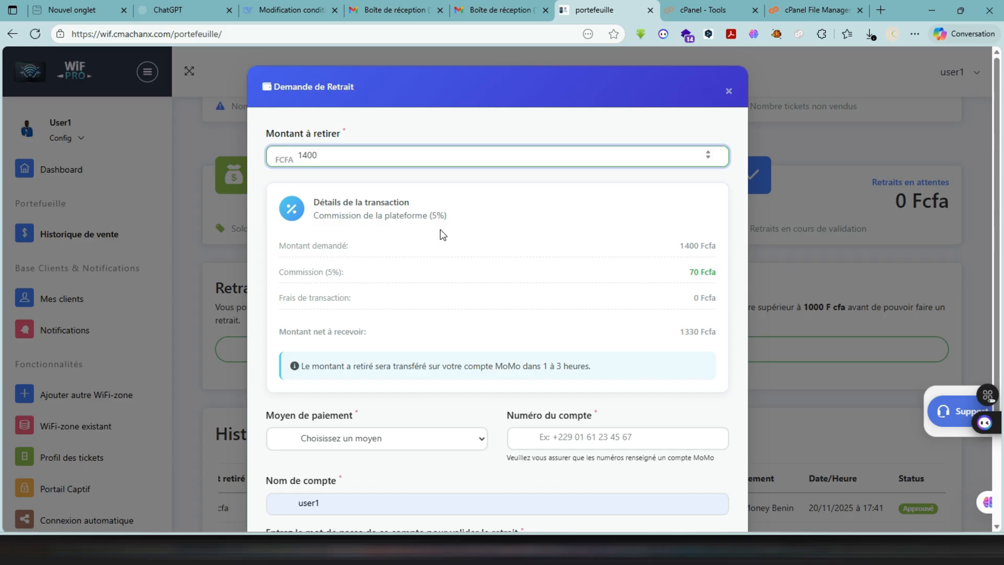
- Choose MTN Mobile Money Bénin (momo) as the payment method and fill in the account number with its two-digit prefix
{"action": "scroll", "coordinate": [448, 238], "scroll_direction": "down", "scroll_amount": 1}
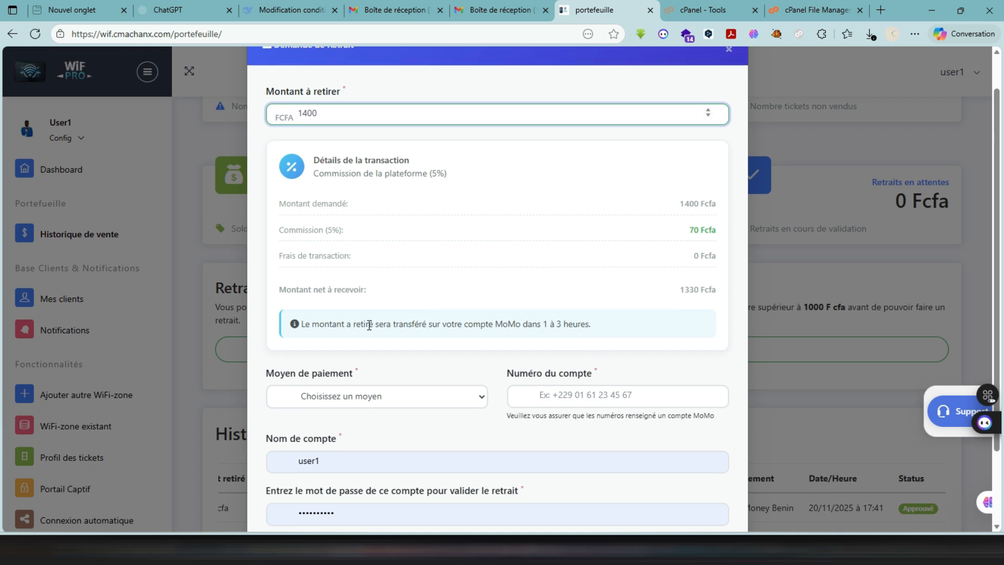
{"action": "scroll", "coordinate": [369, 324], "scroll_direction": "down", "scroll_amount": 1}
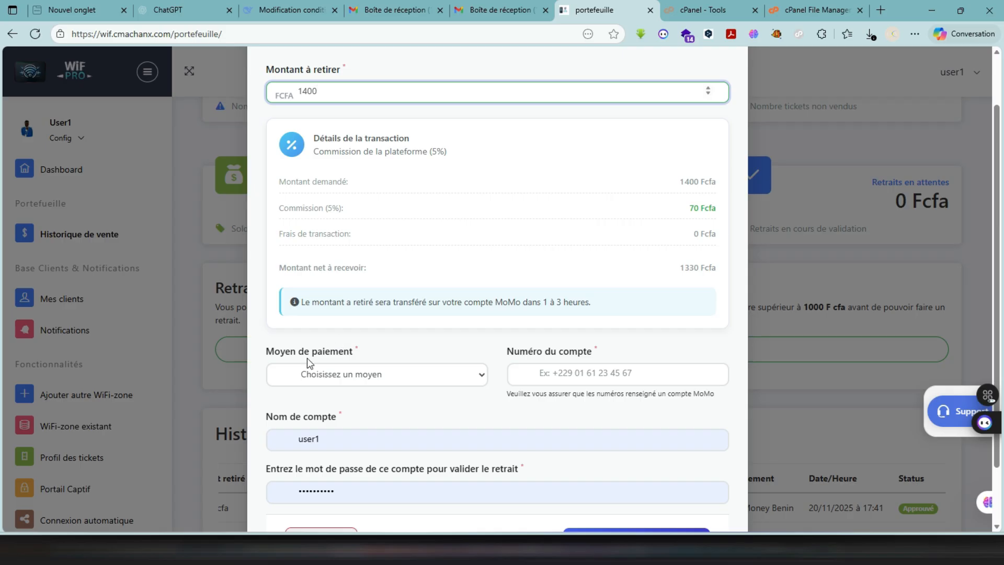
{"action": "left_click", "coordinate": [317, 374]}
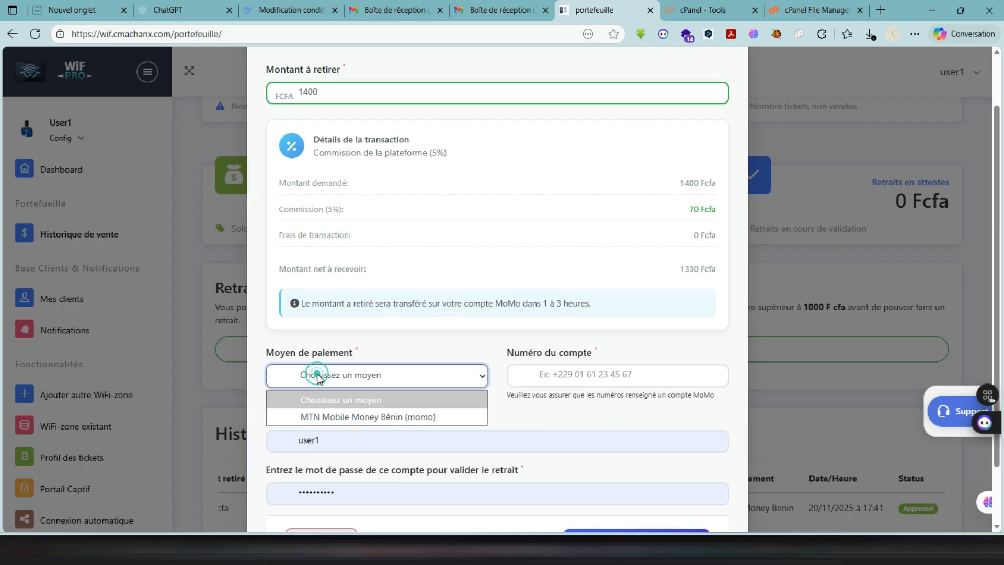
{"action": "left_click", "coordinate": [330, 417]}
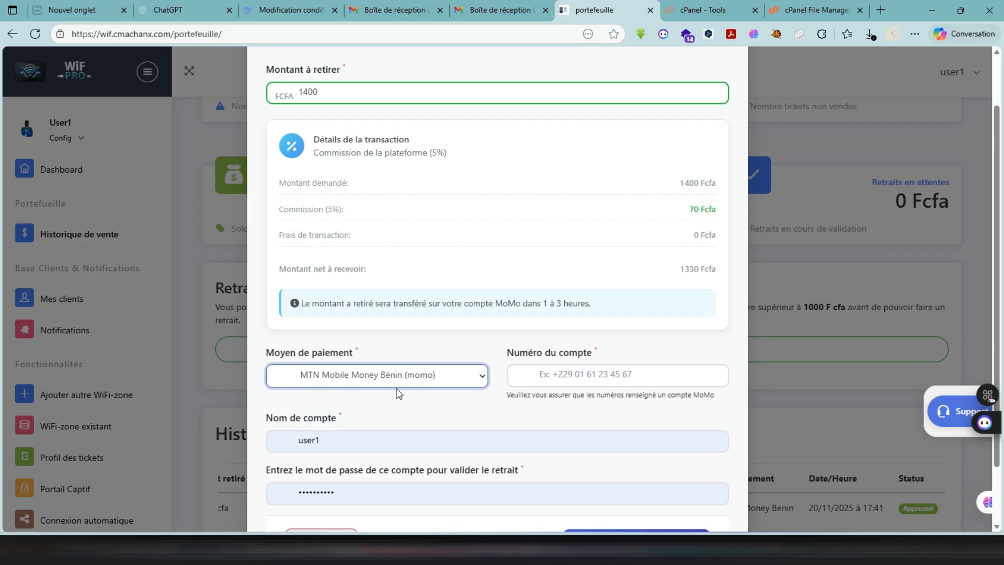
{"action": "left_click", "coordinate": [599, 375]}
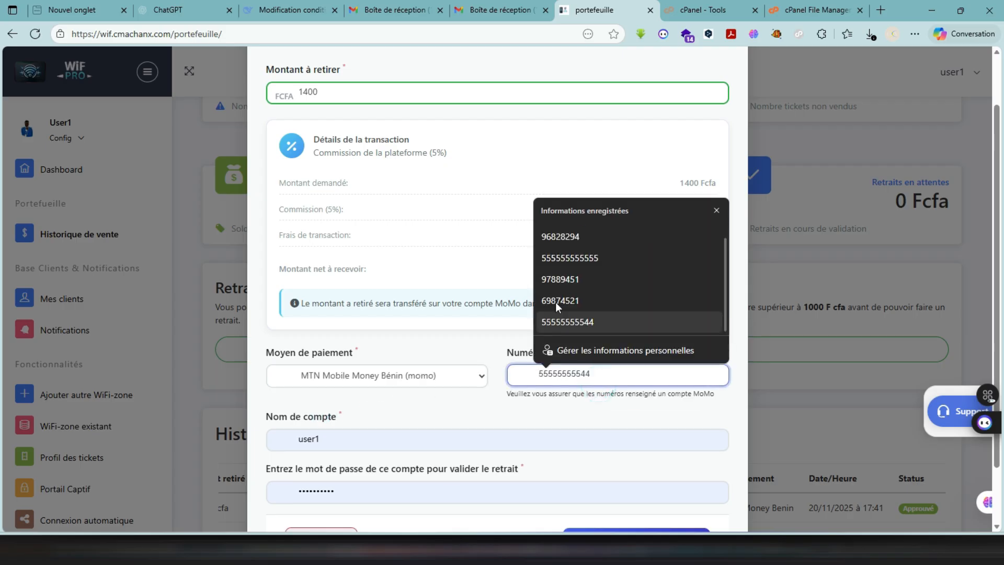
{"action": "left_click", "coordinate": [567, 236]}
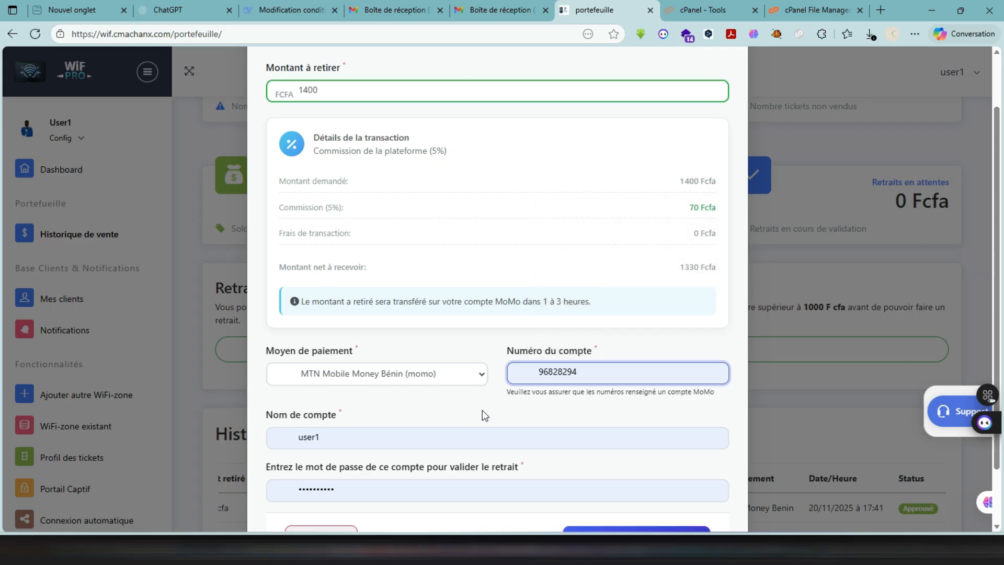
{"action": "scroll", "coordinate": [482, 410], "scroll_direction": "down", "scroll_amount": 1}
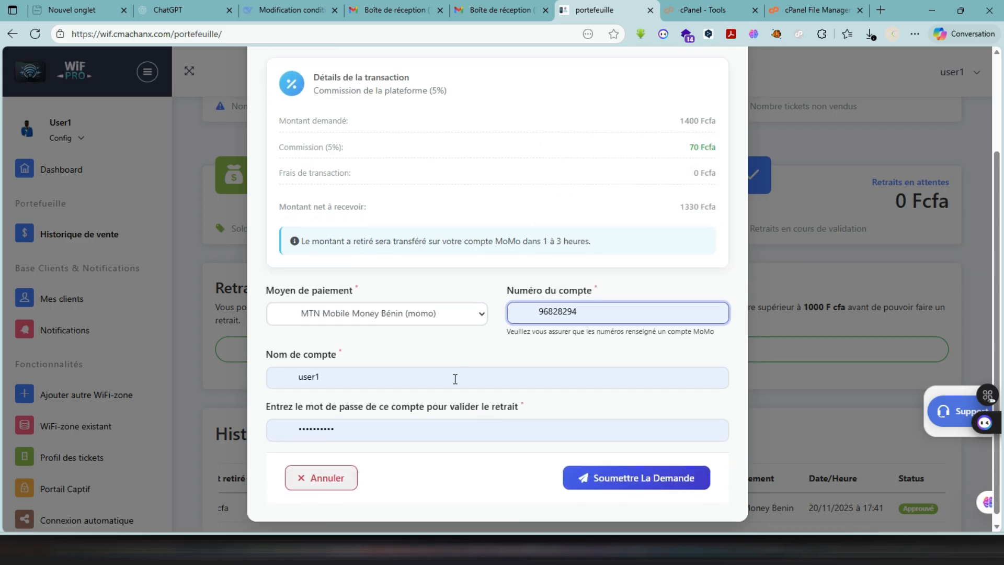
{"action": "double_click", "coordinate": [548, 313]}
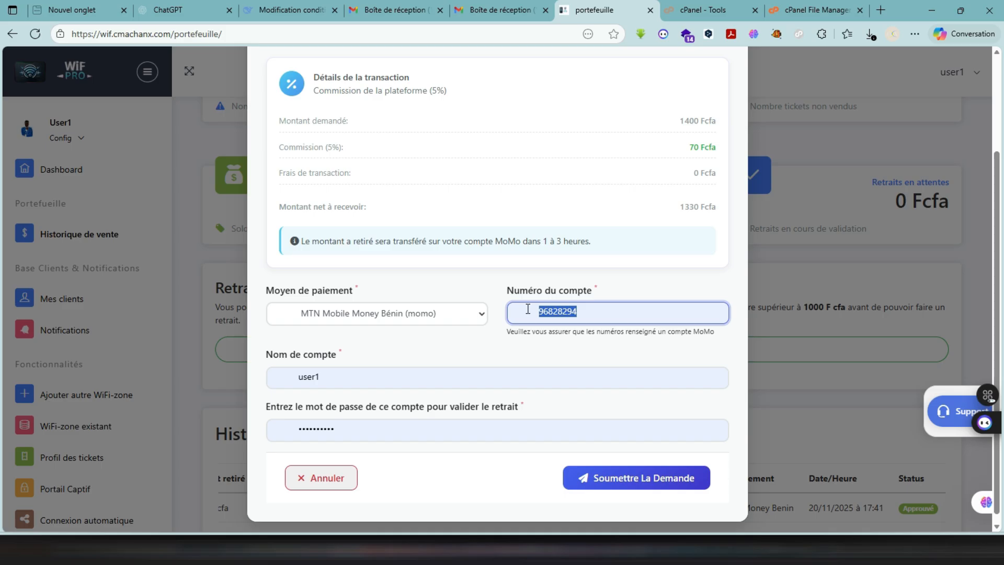
{"action": "left_click", "coordinate": [527, 309]}
{"action": "type", "text": "01"}
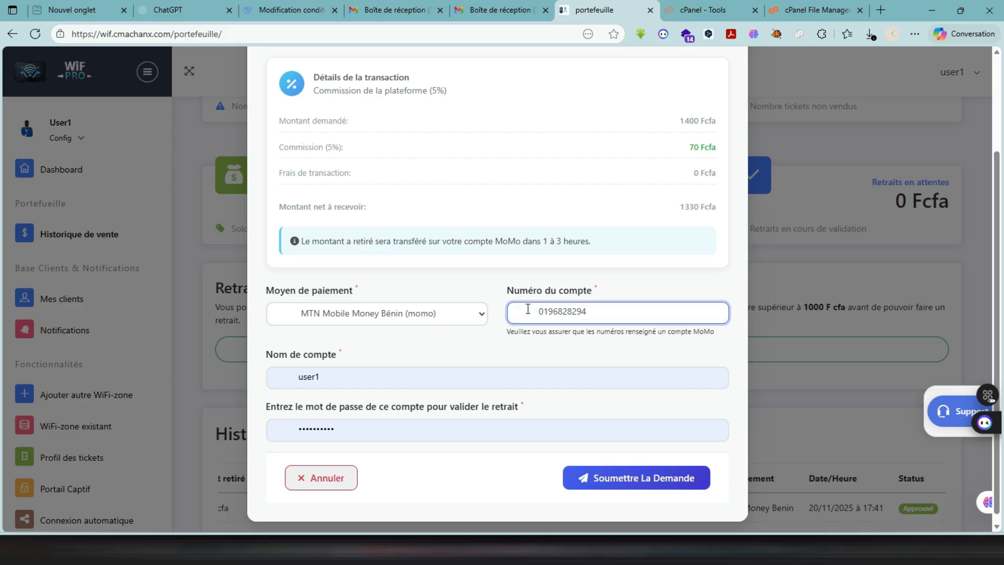
- Replace the prefilled account name in the withdrawal request with the account holder's first name
{"action": "double_click", "coordinate": [508, 375]}
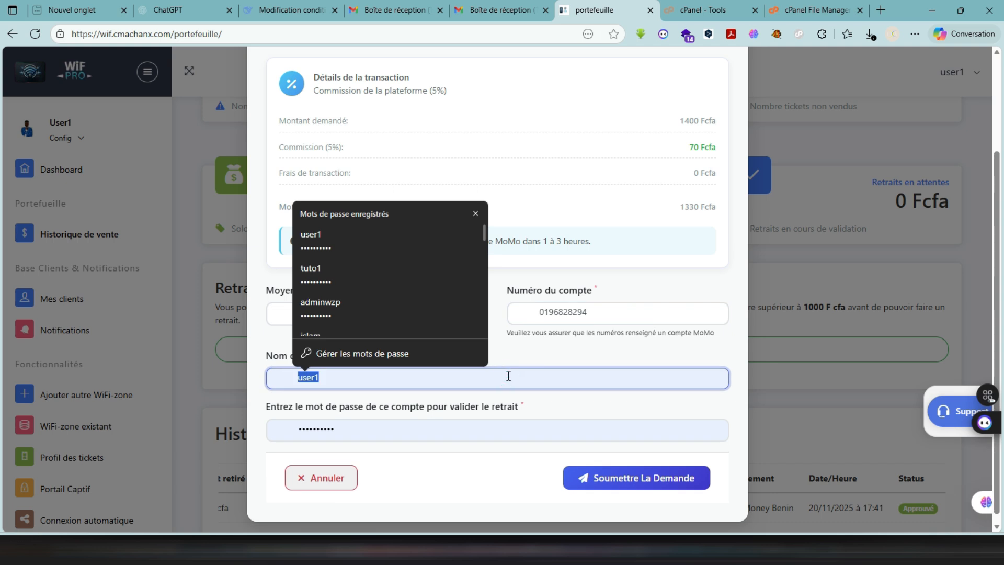
{"action": "type", "text": "j"}
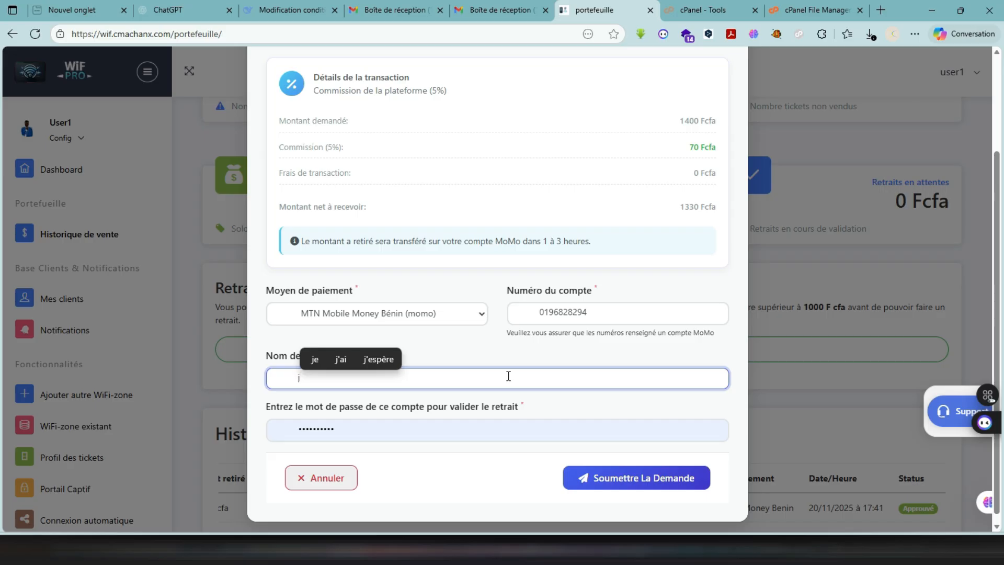
{"action": "type", "text": "ohn"}
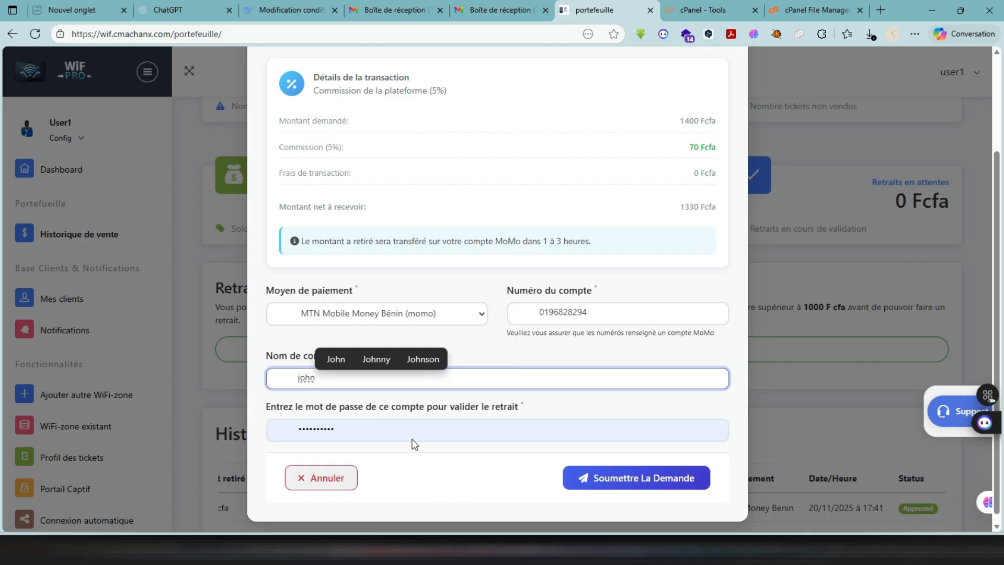
- Replace the prefilled account password with a typed one, submit the withdrawal request, and decline saving the password in the browser
{"action": "left_click", "coordinate": [400, 427]}
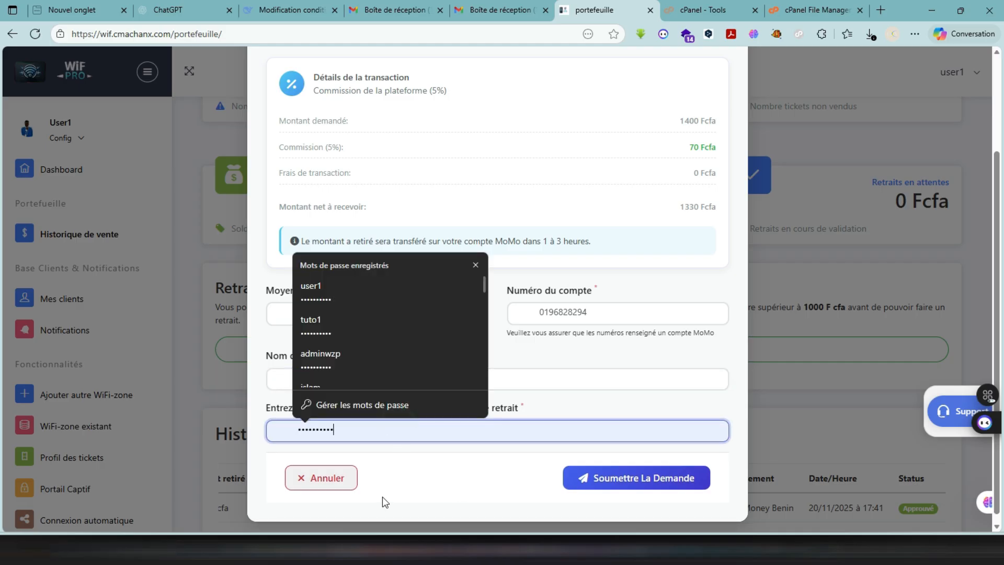
{"action": "left_click", "coordinate": [394, 474]}
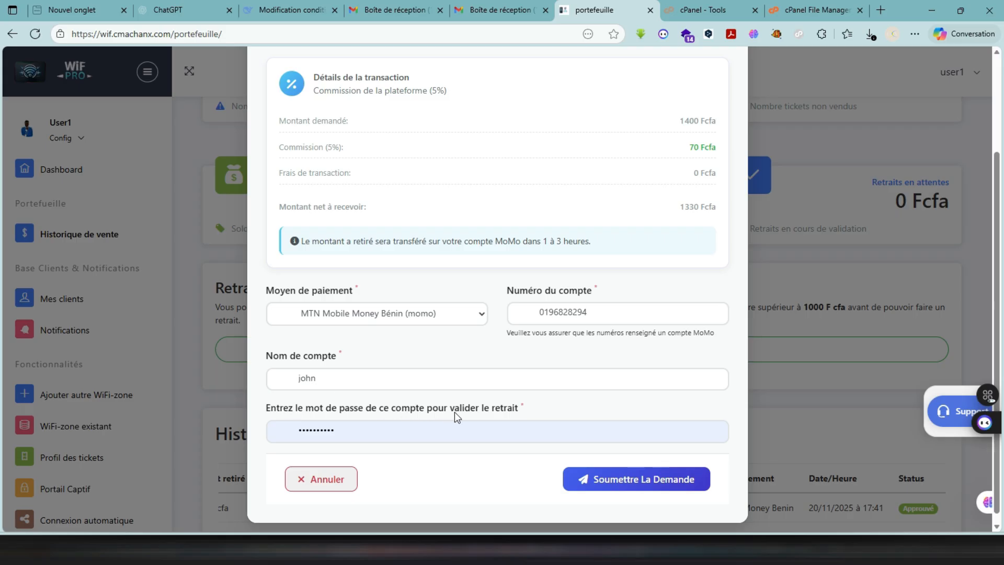
{"action": "left_click", "coordinate": [414, 435]}
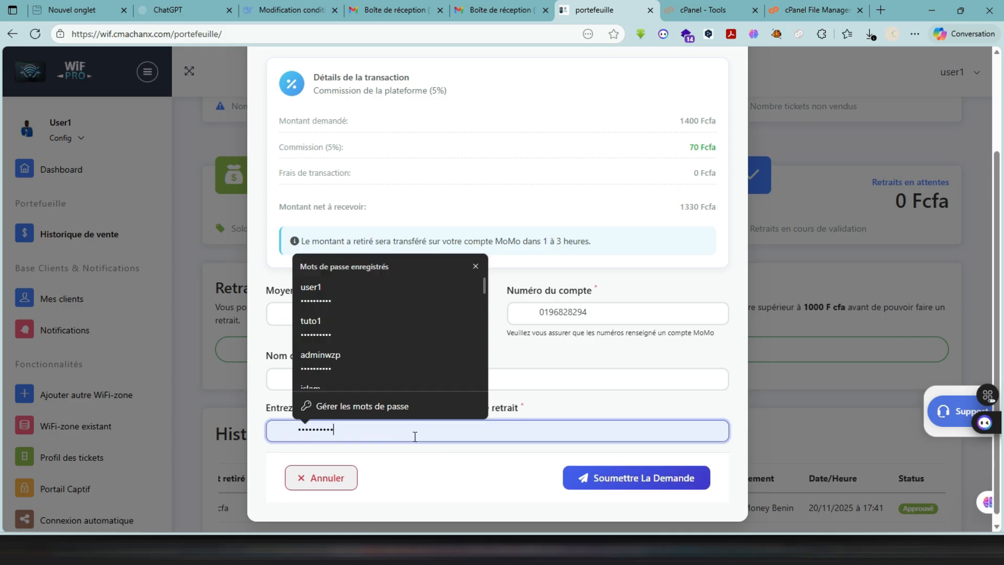
{"action": "key", "text": "BackSpace"}
{"action": "key", "text": "BackSpace"}
{"action": "key", "text": "BackSpace"}
{"action": "key", "text": "BackSpace"}
{"action": "key", "text": "BackSpace"}
{"action": "key", "text": "BackSpace"}
{"action": "key", "text": "BackSpace"}
{"action": "key", "text": "BackSpace"}
{"action": "key", "text": "BackSpace"}
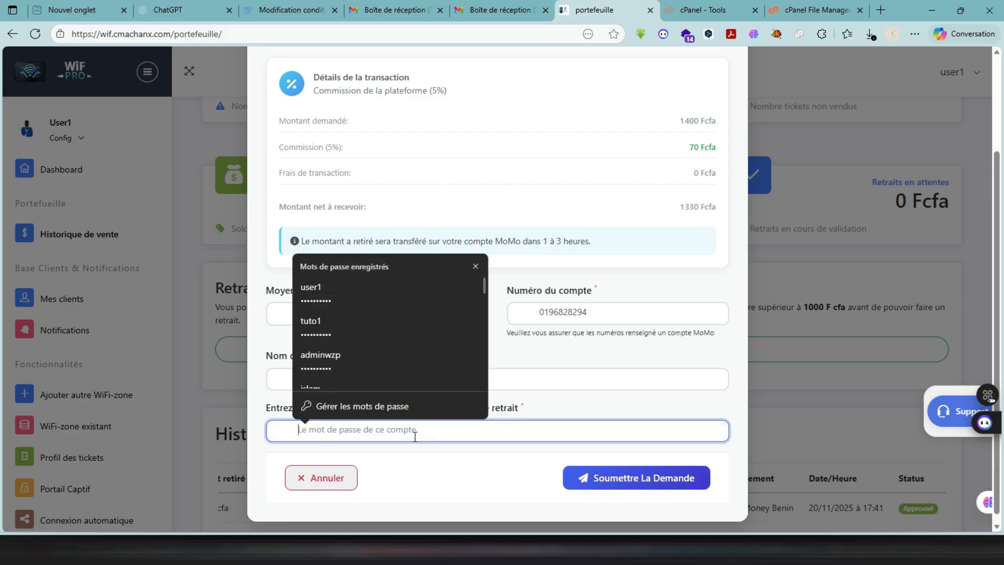
{"action": "type", "text": "•••••"}
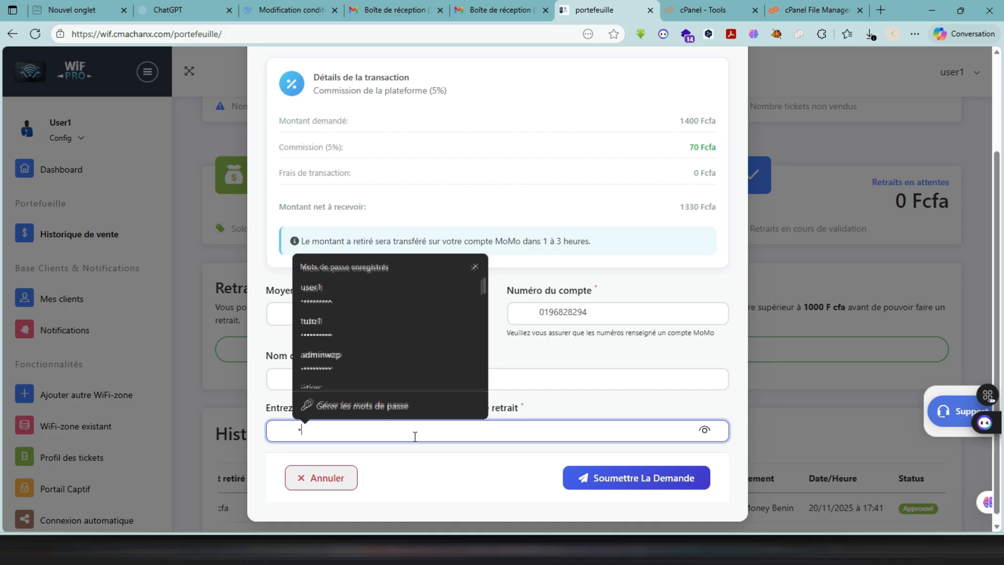
{"action": "type", "text": "•••"}
{"action": "left_click", "coordinate": [417, 480]}
{"action": "left_click", "coordinate": [588, 478]}
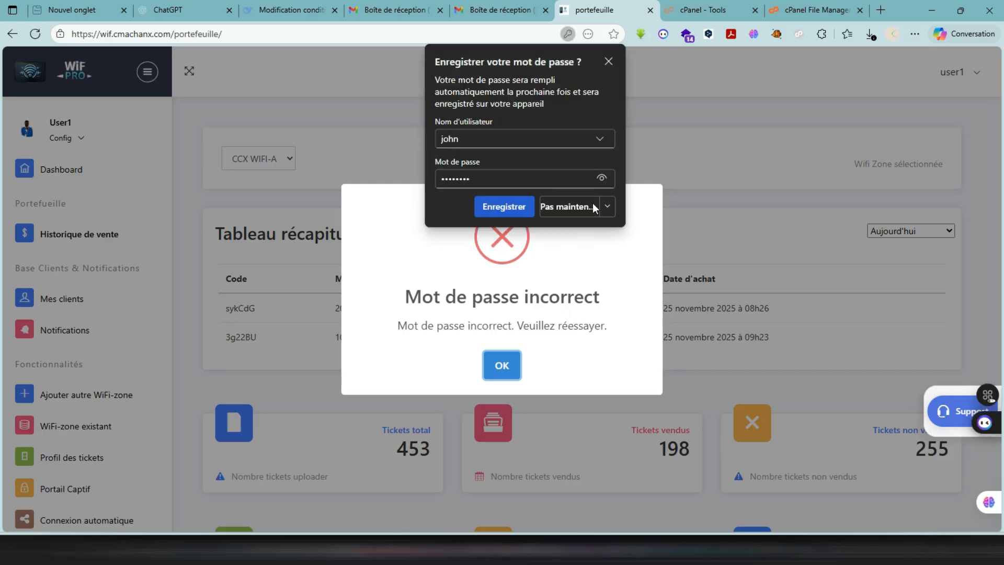
{"action": "left_click", "coordinate": [582, 211]}
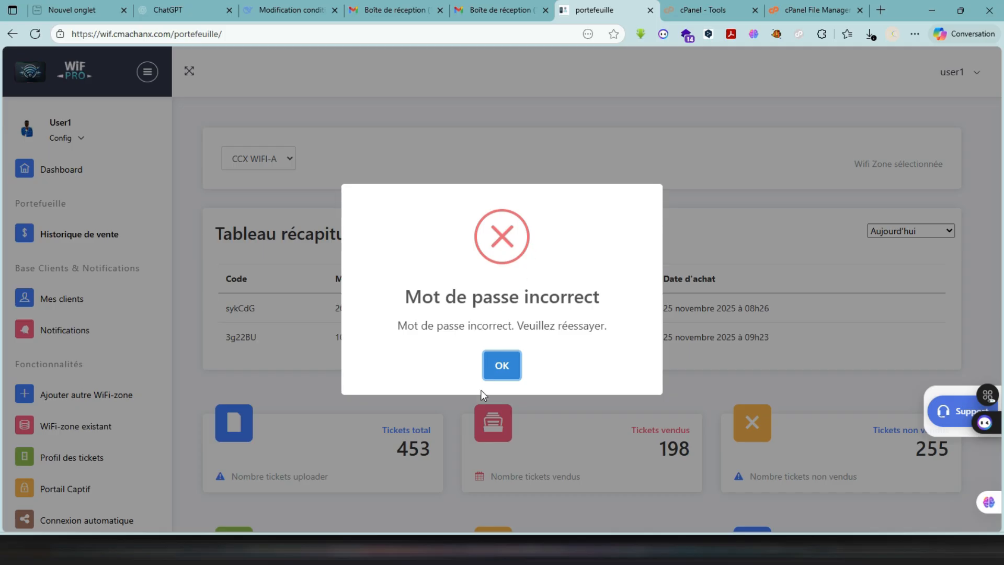
{"action": "left_click", "coordinate": [502, 366]}
- Reopen the withdrawal request form, examine its account password field, and cancel the request
{"action": "scroll", "coordinate": [513, 368], "scroll_direction": "down", "scroll_amount": 5}
{"action": "scroll", "coordinate": [513, 368], "scroll_direction": "down", "scroll_amount": 2}
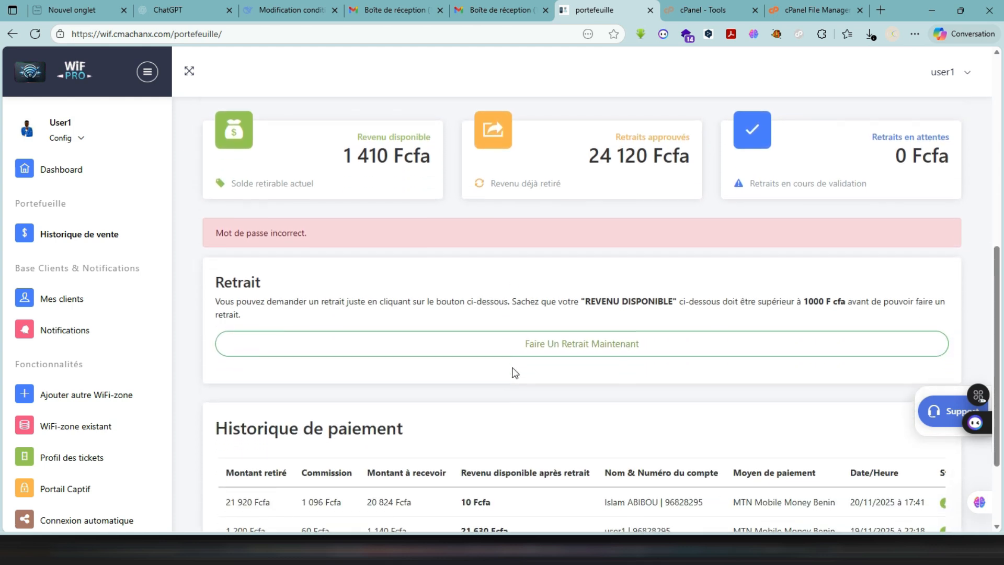
{"action": "scroll", "coordinate": [513, 368], "scroll_direction": "down", "scroll_amount": 2}
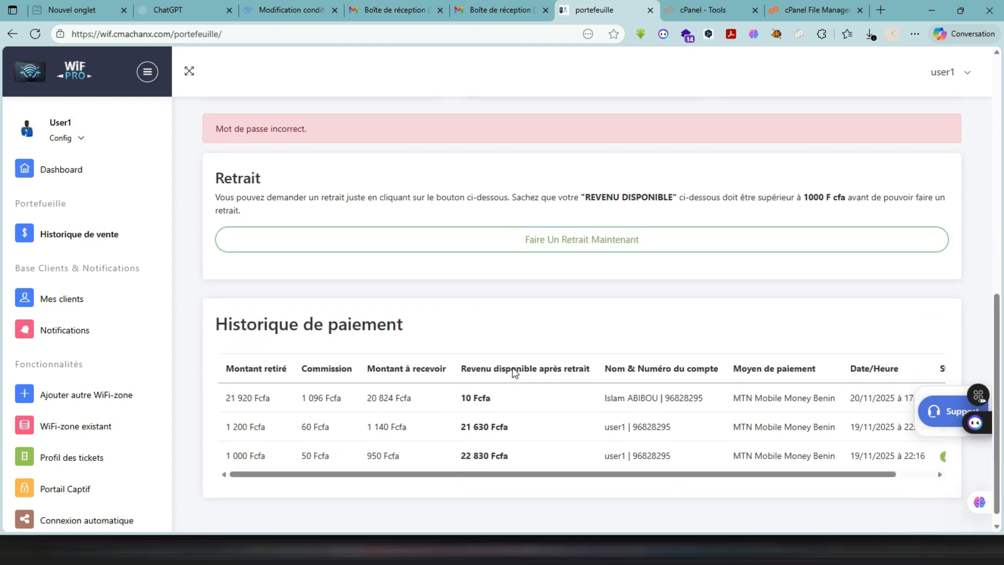
{"action": "scroll", "coordinate": [513, 370], "scroll_direction": "up", "scroll_amount": 1}
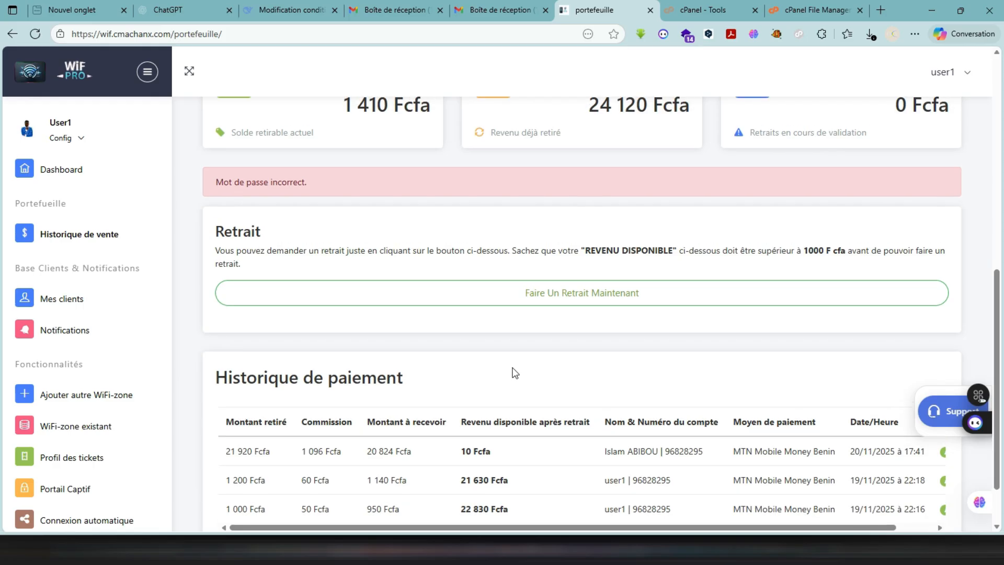
{"action": "scroll", "coordinate": [513, 353], "scroll_direction": "down", "scroll_amount": 1}
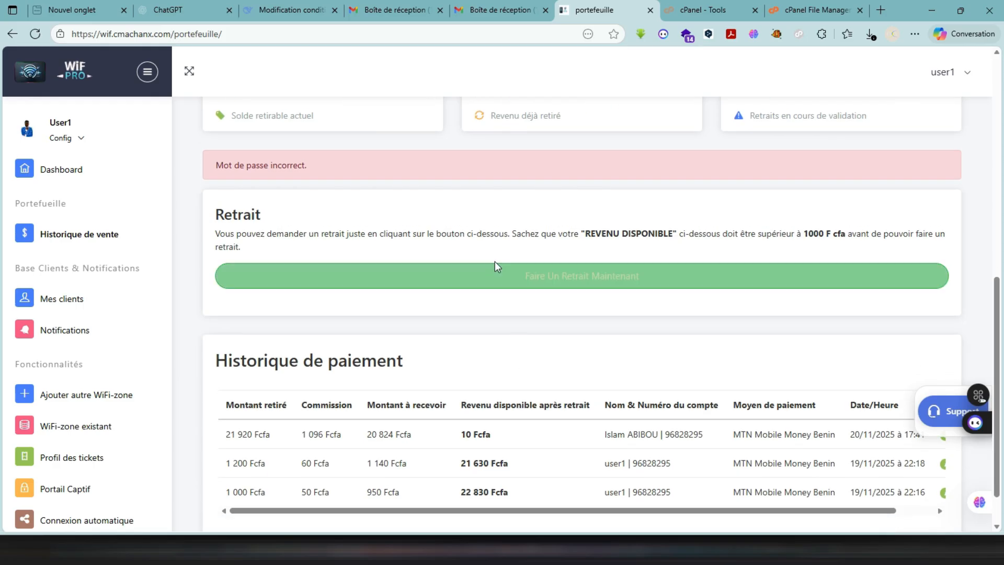
{"action": "left_click", "coordinate": [501, 273]}
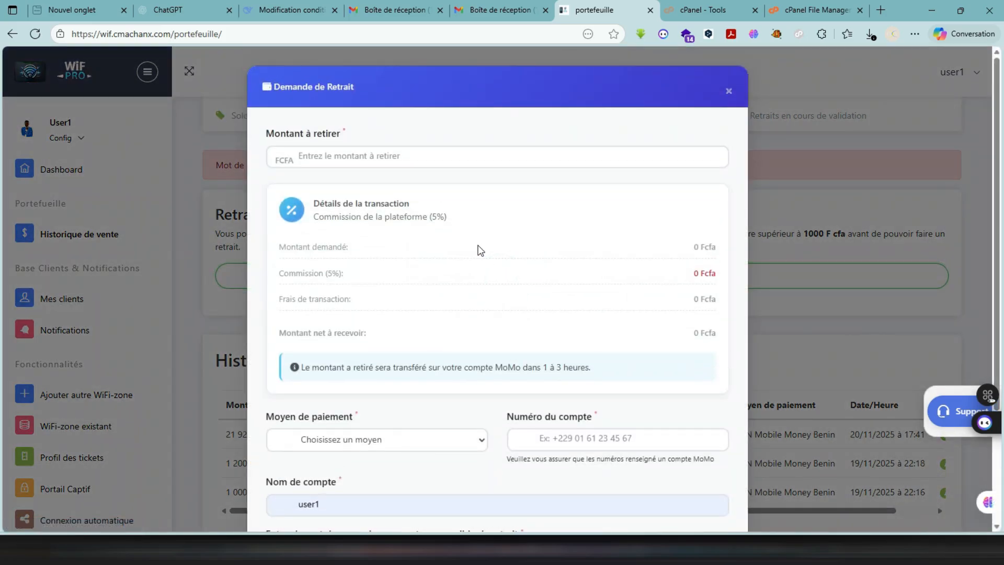
{"action": "scroll", "coordinate": [528, 460], "scroll_direction": "down", "scroll_amount": 3}
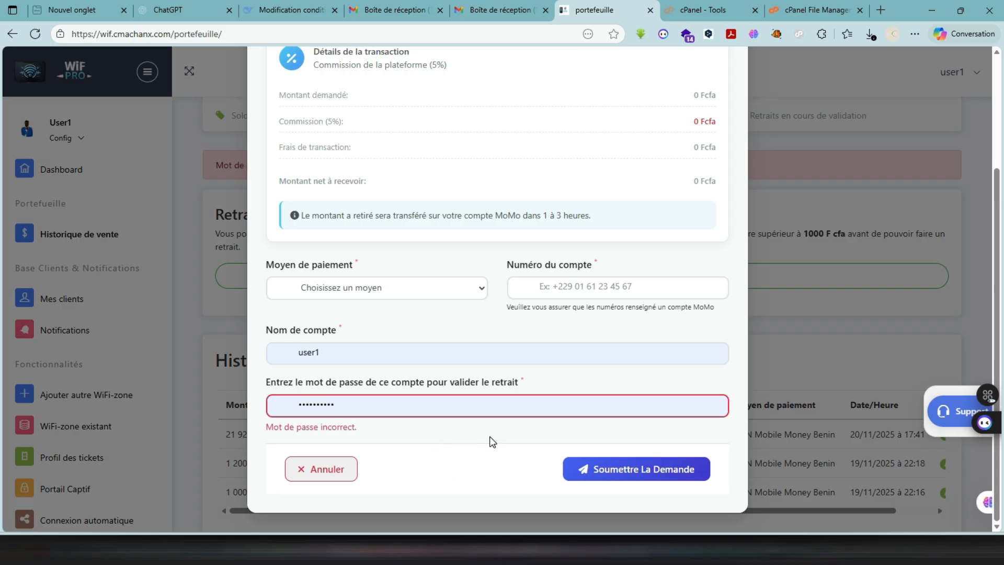
{"action": "left_click", "coordinate": [474, 406]}
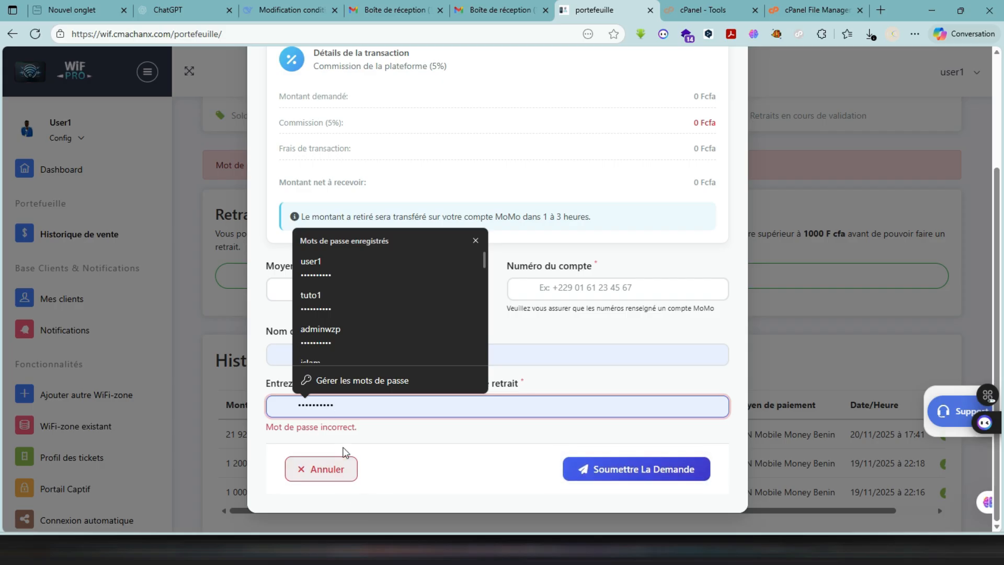
{"action": "left_click", "coordinate": [339, 475]}
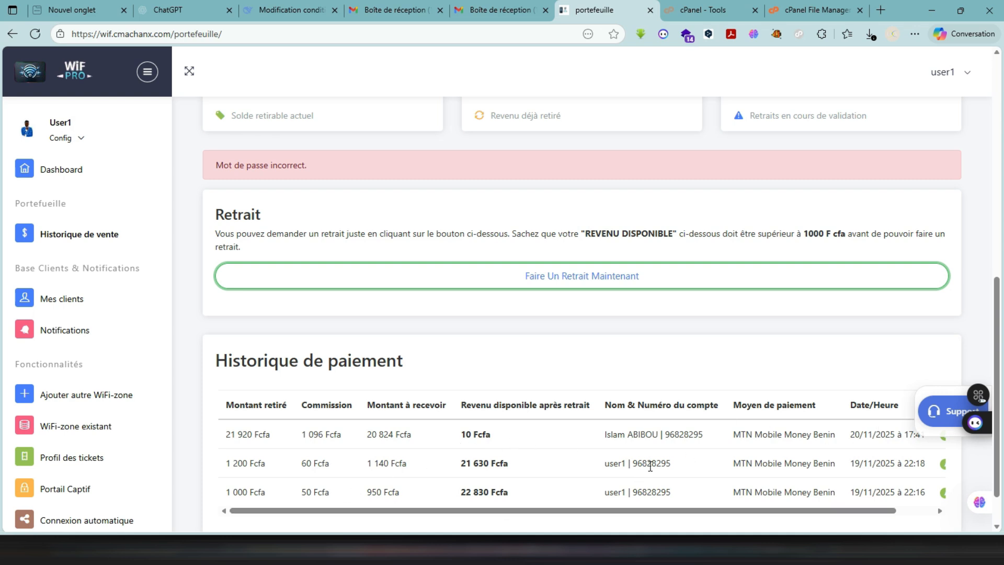
- Examine the status column of the past withdrawals in the payment history
{"action": "scroll", "coordinate": [650, 466], "scroll_direction": "right", "scroll_amount": 1}
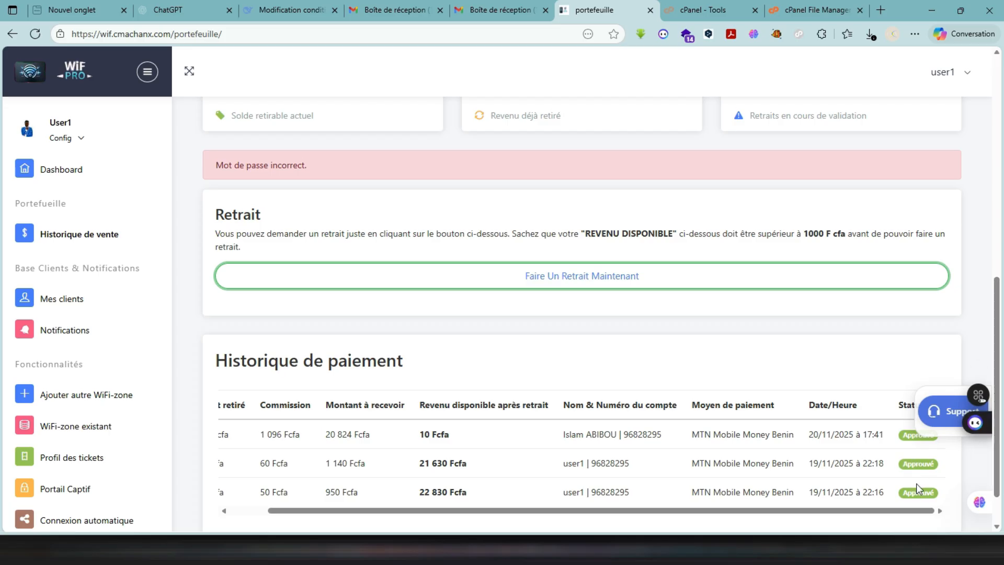
{"action": "scroll", "coordinate": [916, 483], "scroll_direction": "down", "scroll_amount": 1}
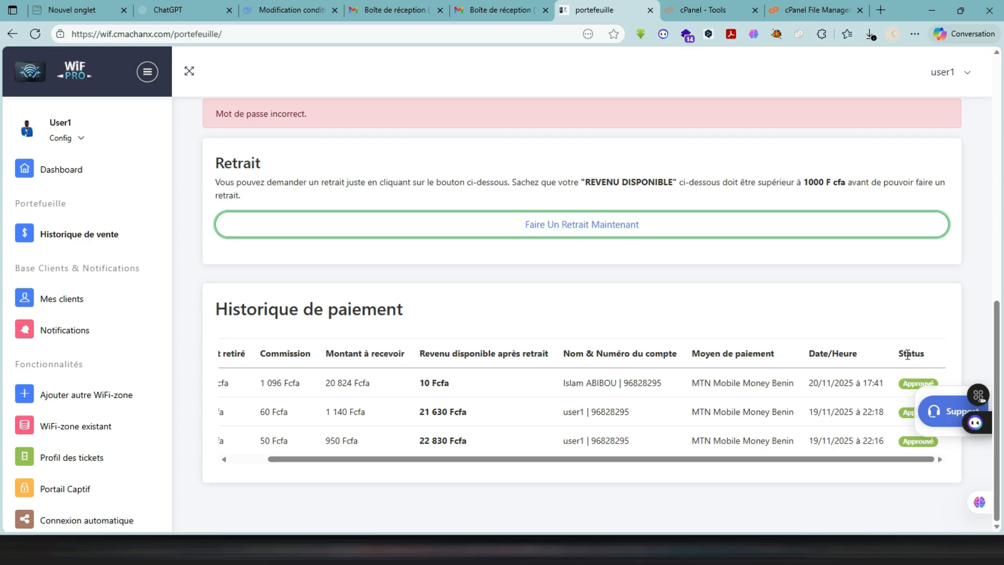
{"action": "scroll", "coordinate": [904, 393], "scroll_direction": "up", "scroll_amount": 2}
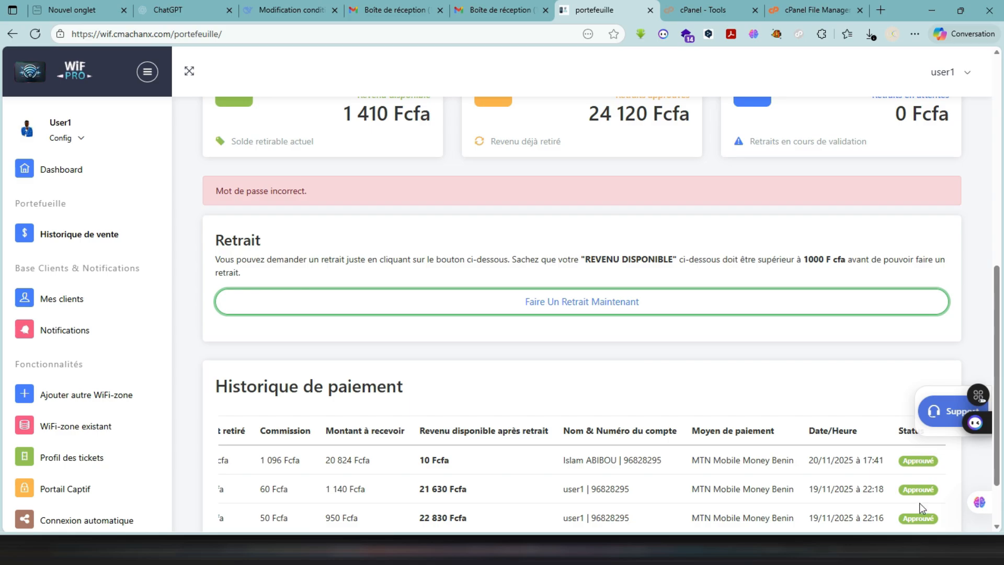